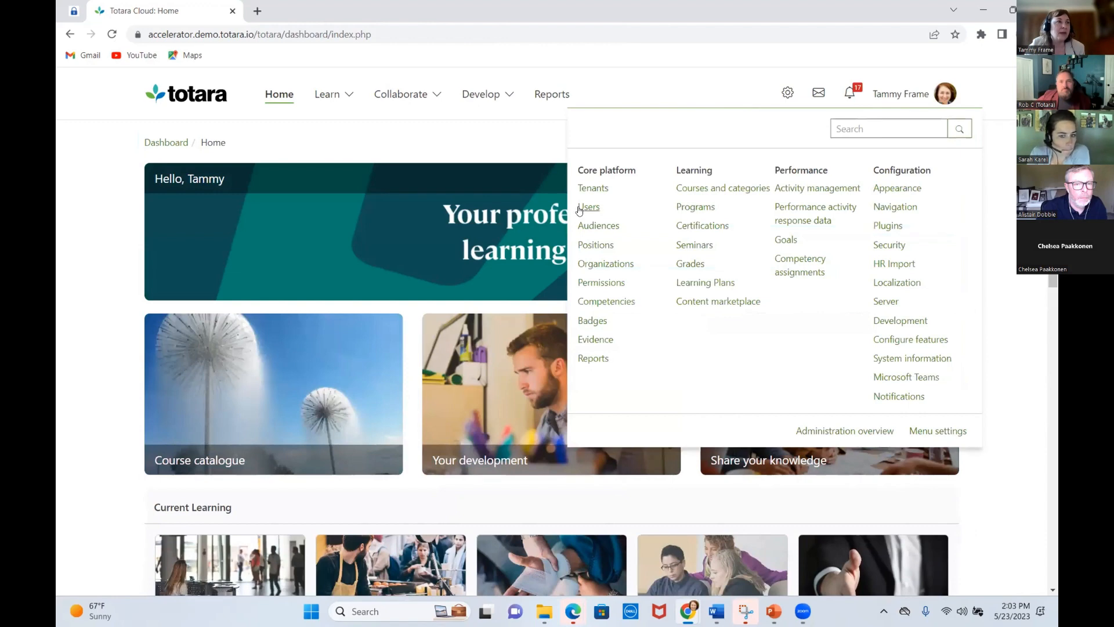
- Search the site's user list by the nurse supervisor's first name, and log in as the matching user on the Allina Health (New) tenant
{"action": "left_click", "coordinate": [589, 207]}
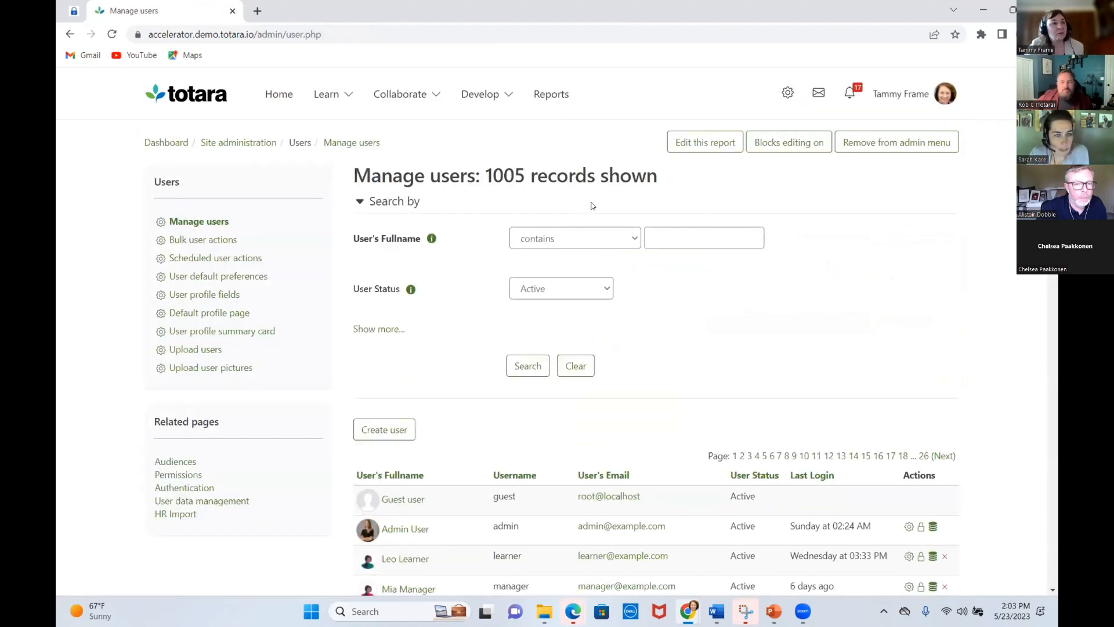
{"action": "left_click", "coordinate": [657, 234]}
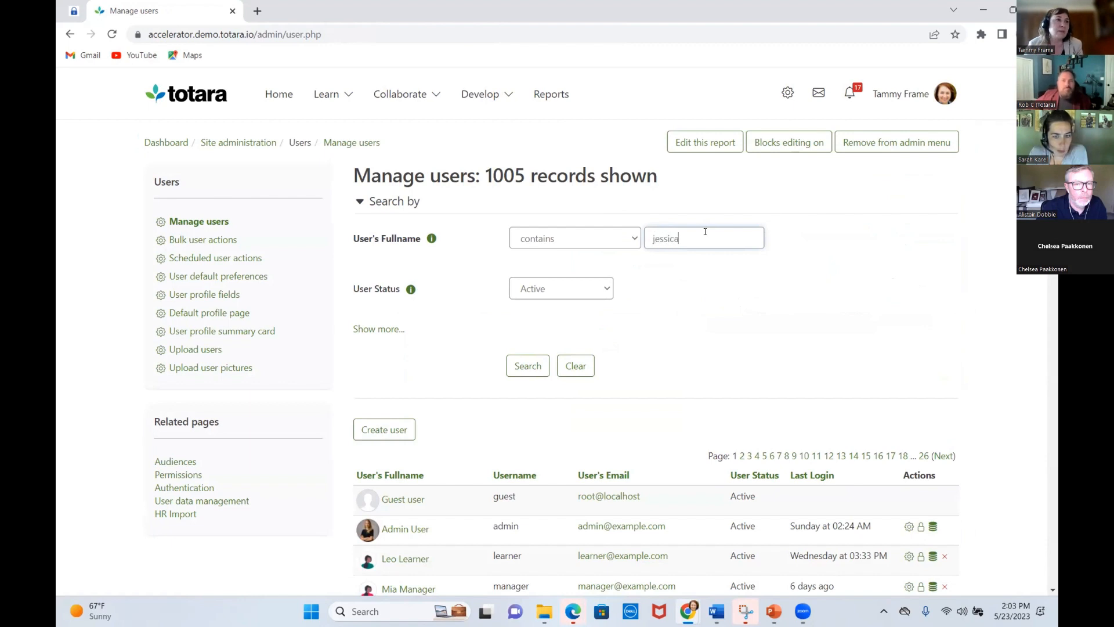
{"action": "key", "text": "Return"}
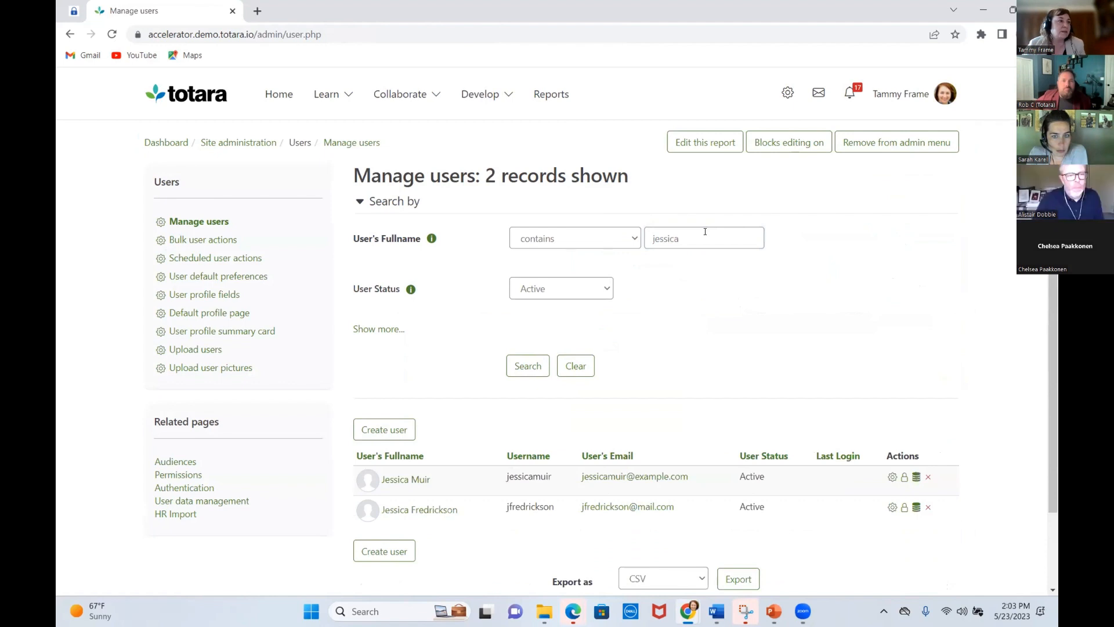
{"action": "left_click", "coordinate": [416, 506]}
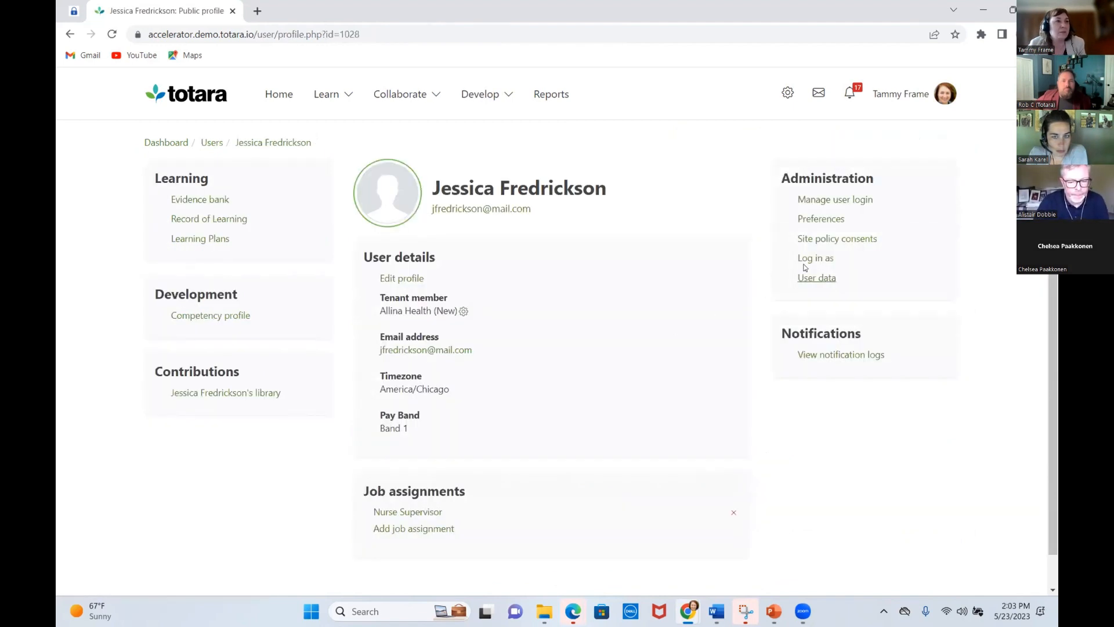
{"action": "left_click", "coordinate": [806, 258]}
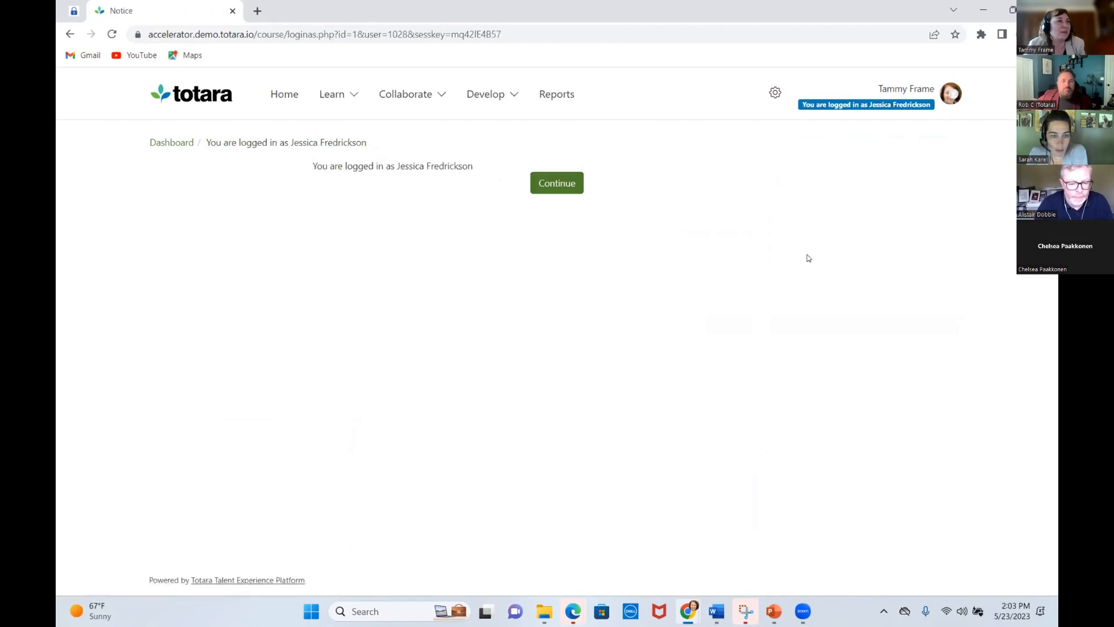
{"action": "left_click", "coordinate": [564, 187]}
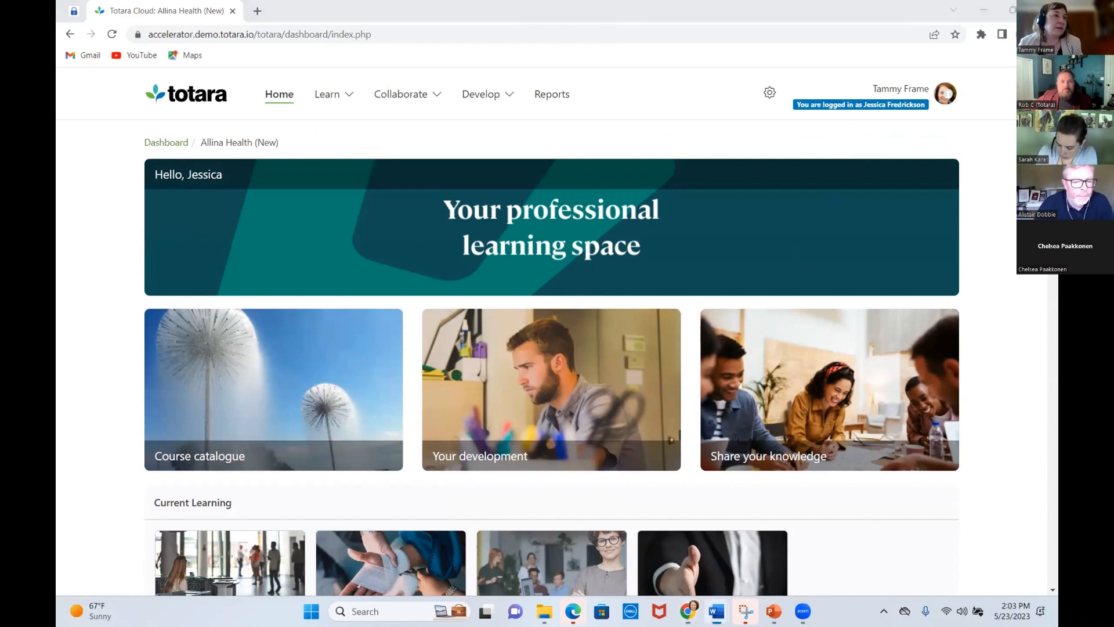
- Open the team members overview and check the learning plans of the last listed member, returning to the overview
{"action": "mouse_move", "coordinate": [1053, 193]}
{"action": "left_mouse_down"}
{"action": "mouse_move", "coordinate": [1020, 527]}
{"action": "mouse_move", "coordinate": [1053, 443]}
{"action": "mouse_move", "coordinate": [1053, 188]}
{"action": "left_mouse_up"}
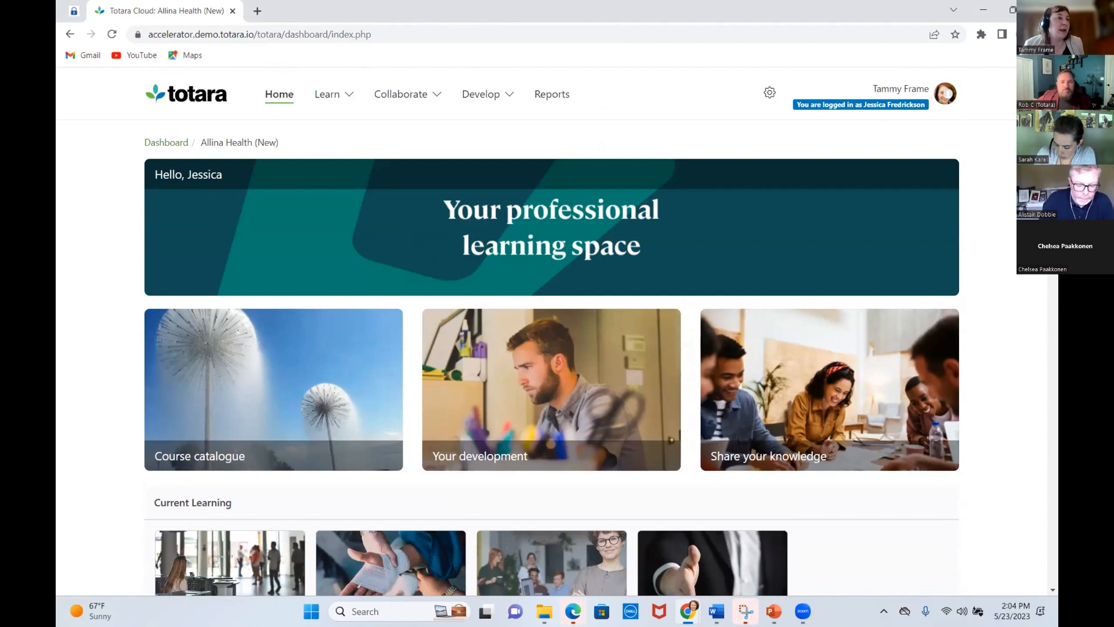
{"action": "left_click", "coordinate": [484, 97]}
{"action": "left_click", "coordinate": [480, 127]}
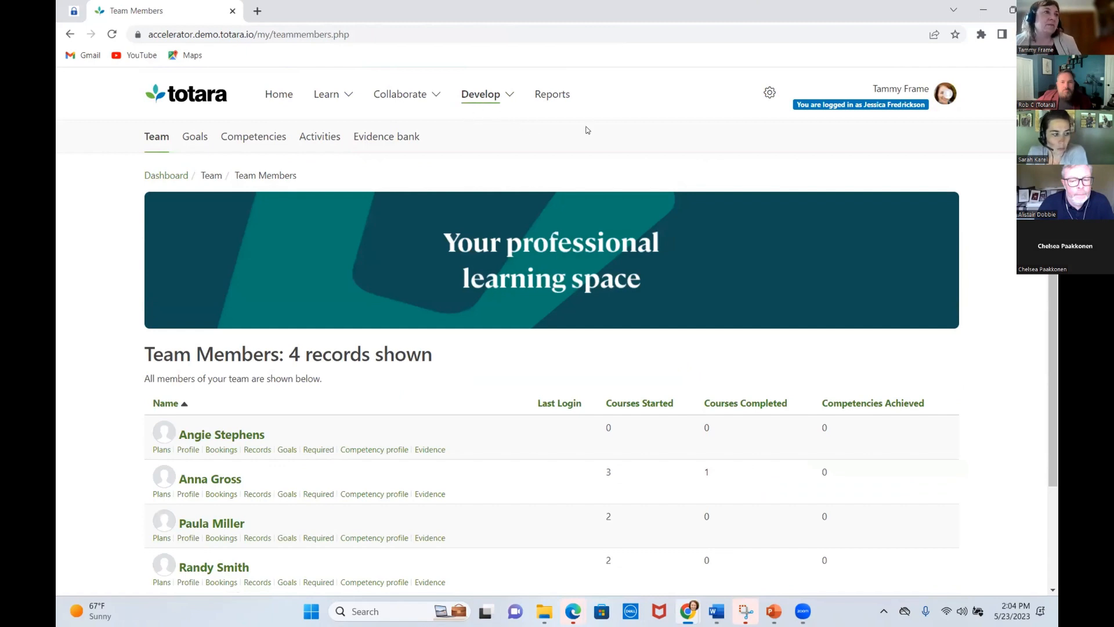
{"action": "scroll", "coordinate": [552, 331], "scroll_direction": "down", "scroll_amount": 2}
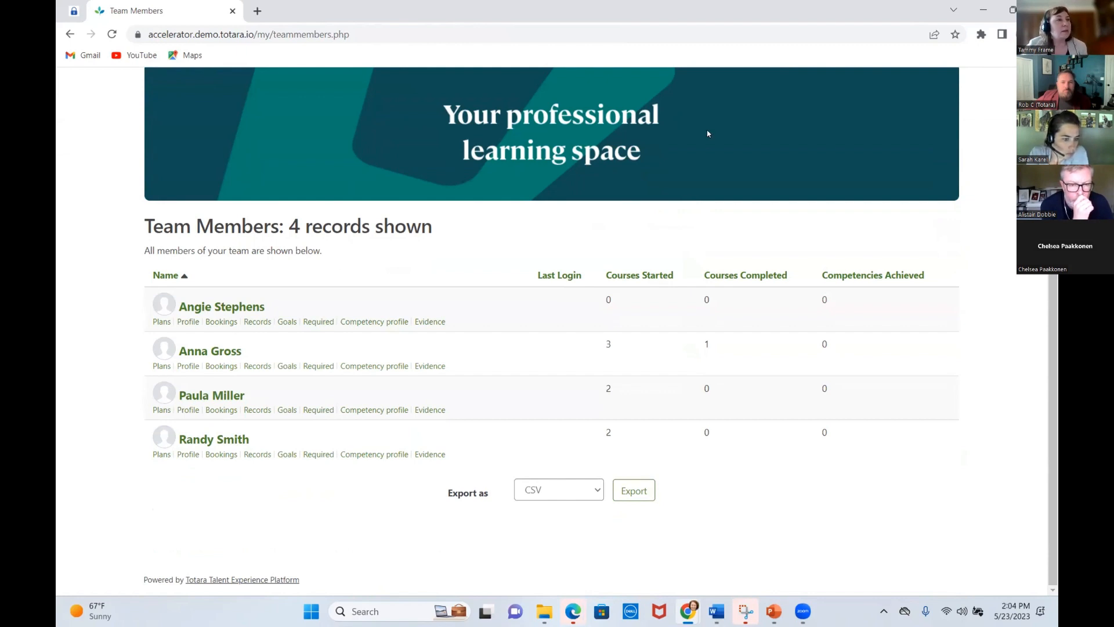
{"action": "scroll", "coordinate": [551, 325], "scroll_direction": "up", "scroll_amount": 2}
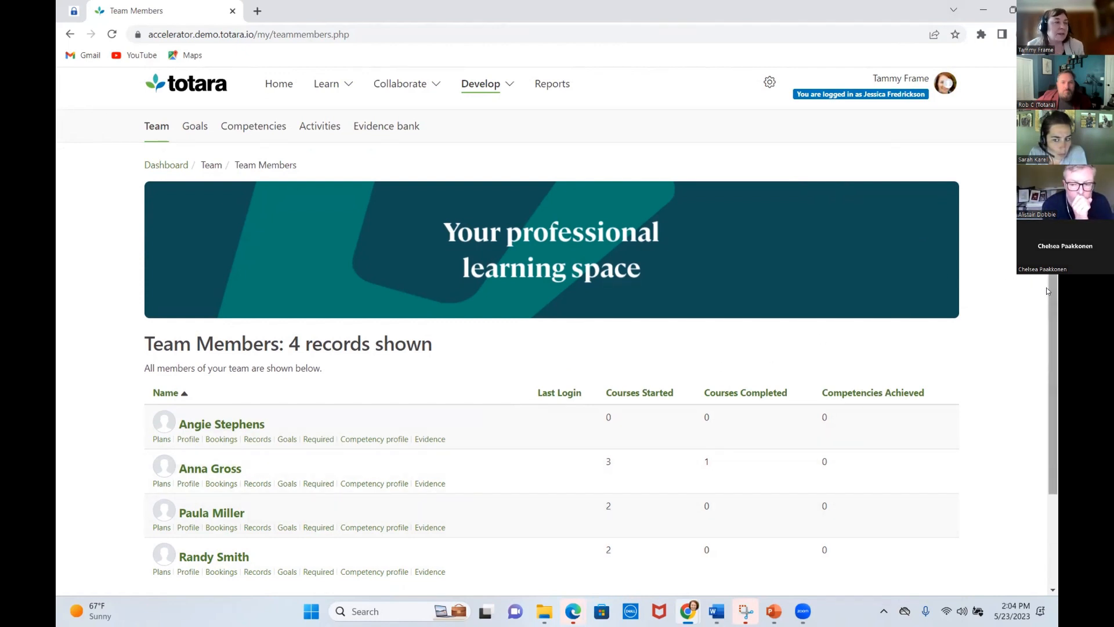
{"action": "left_click_drag", "start_coordinate": [1051, 292], "coordinate": [1053, 397]}
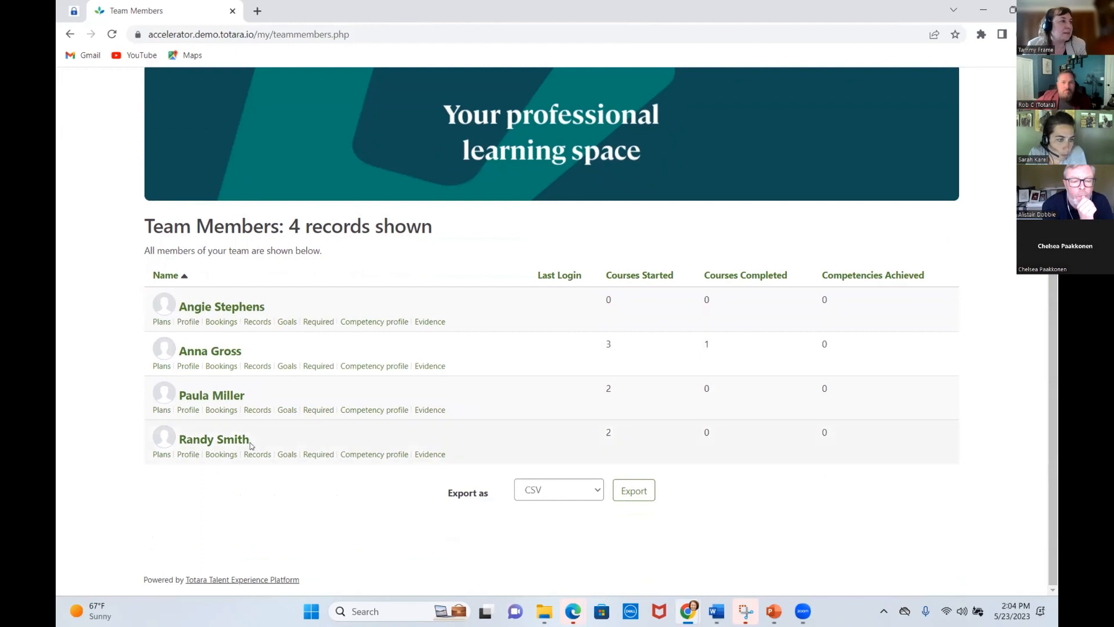
{"action": "left_click", "coordinate": [161, 455]}
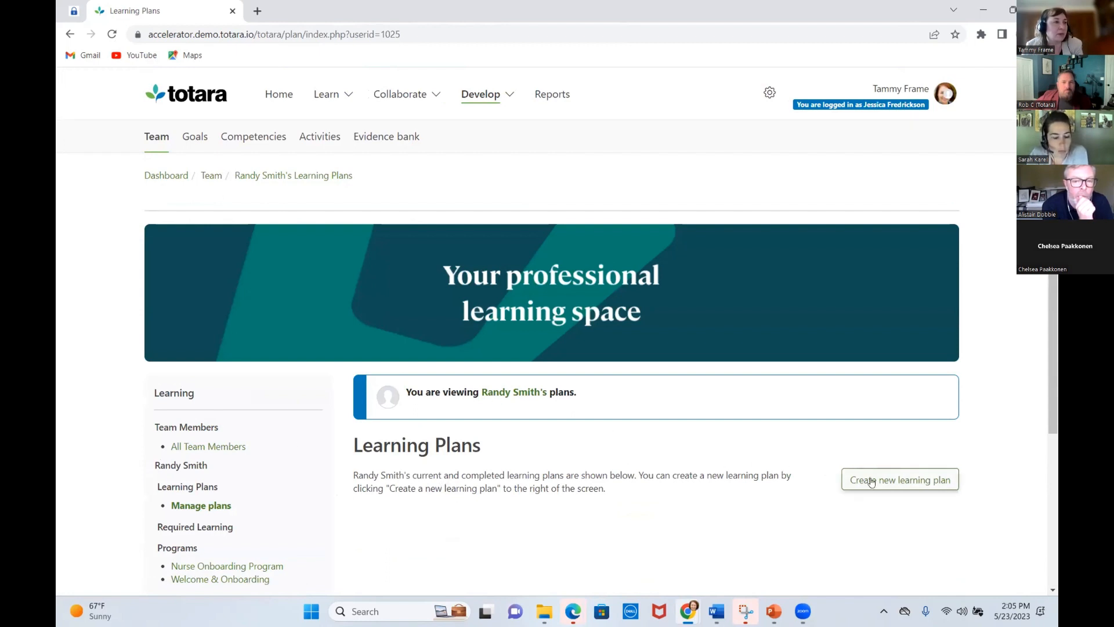
{"action": "left_click", "coordinate": [70, 35]}
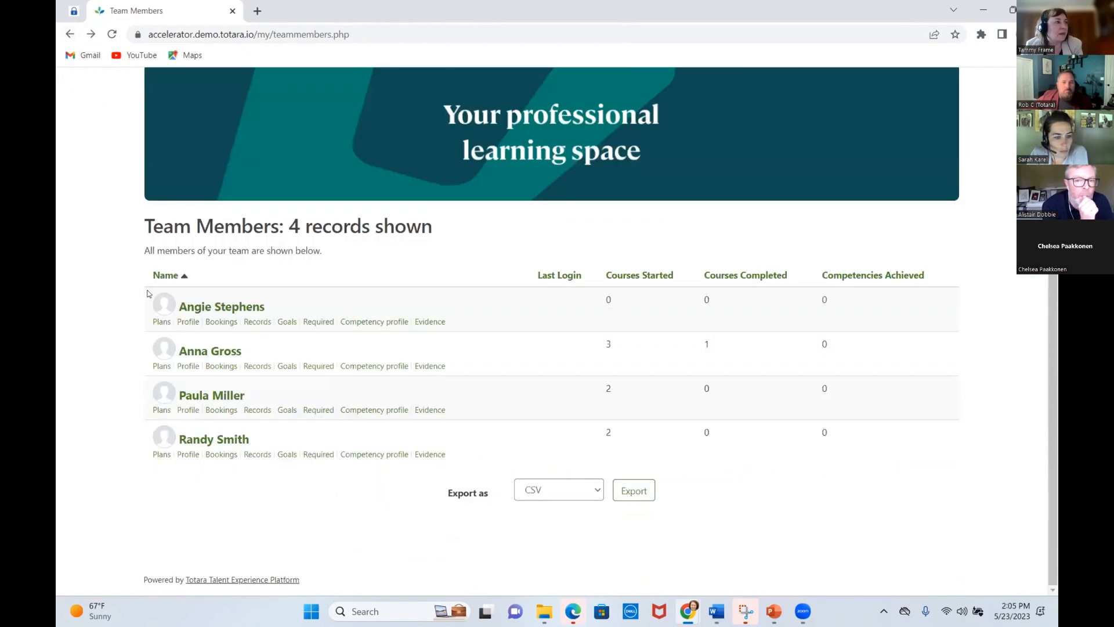
- Review the first listed team member's profile with its Trainer job assignment, and their future bookings, returning to the team overview
{"action": "left_click", "coordinate": [189, 322]}
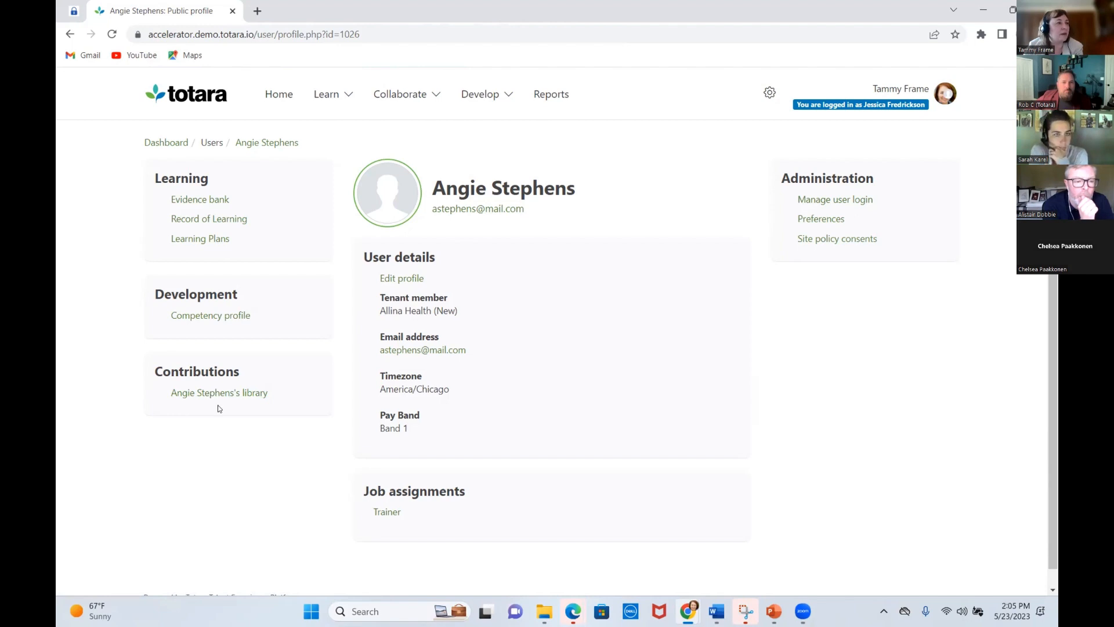
{"action": "left_click", "coordinate": [378, 516]}
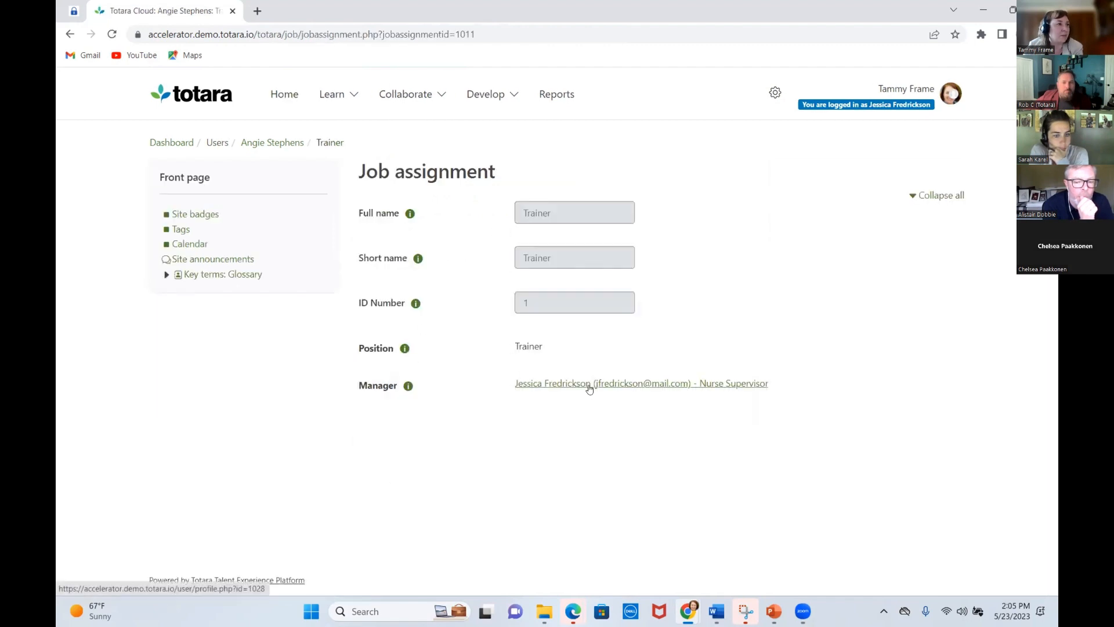
{"action": "left_click", "coordinate": [69, 35]}
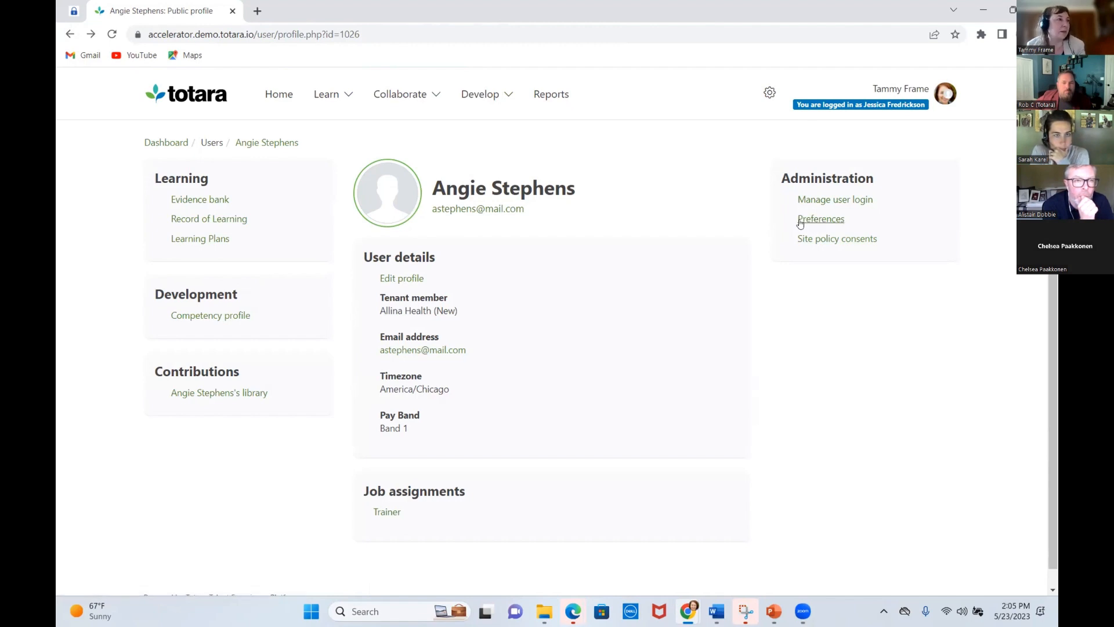
{"action": "left_click", "coordinate": [72, 36]}
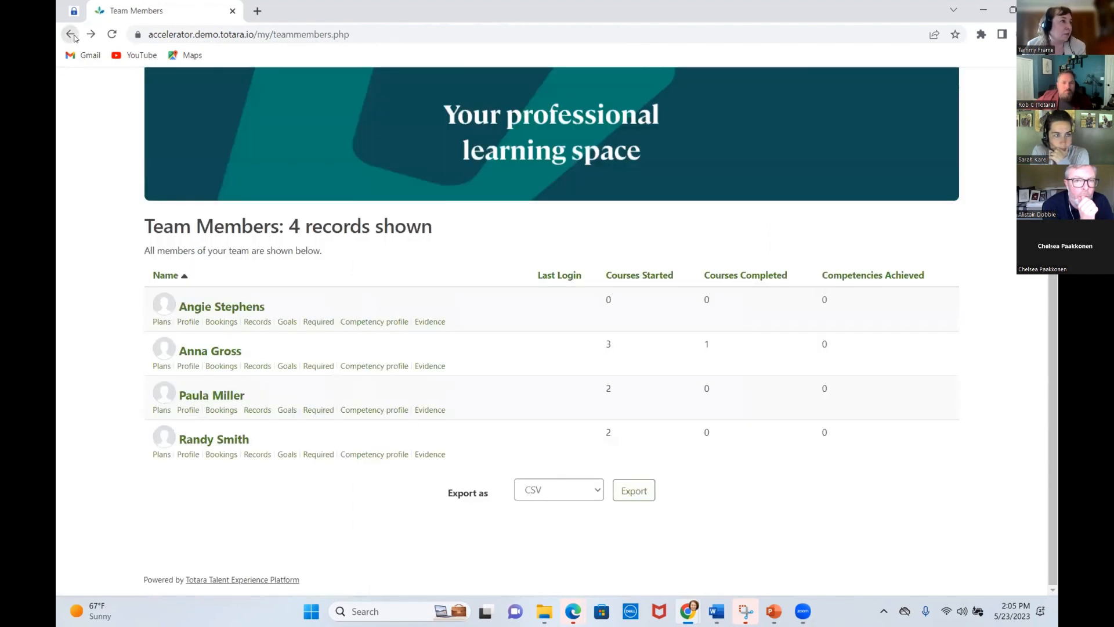
{"action": "left_click", "coordinate": [226, 325]}
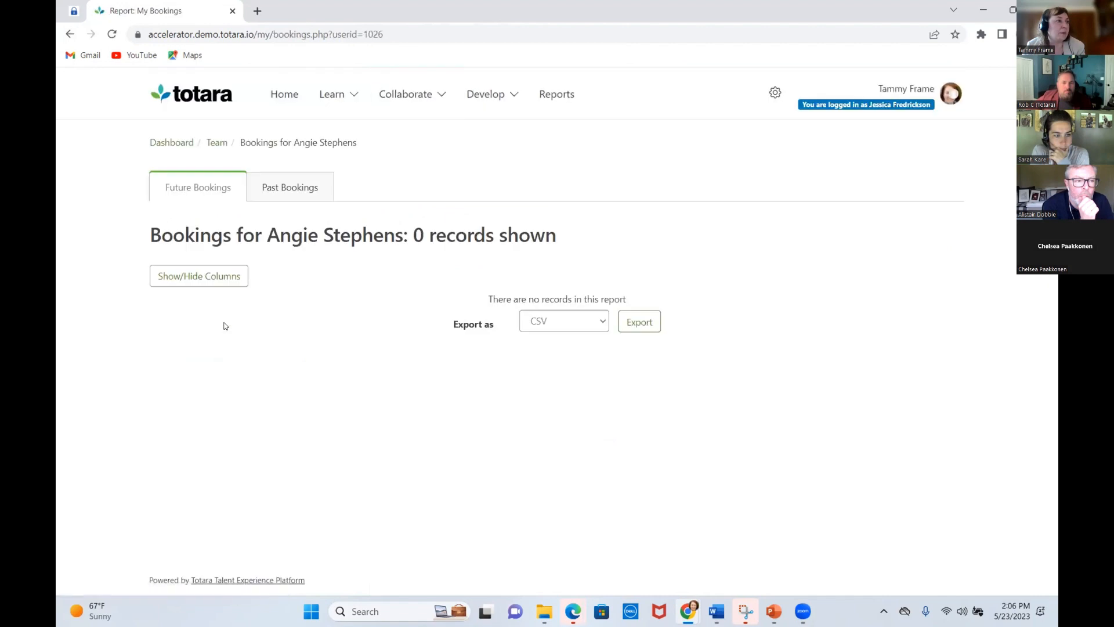
{"action": "left_click", "coordinate": [69, 35]}
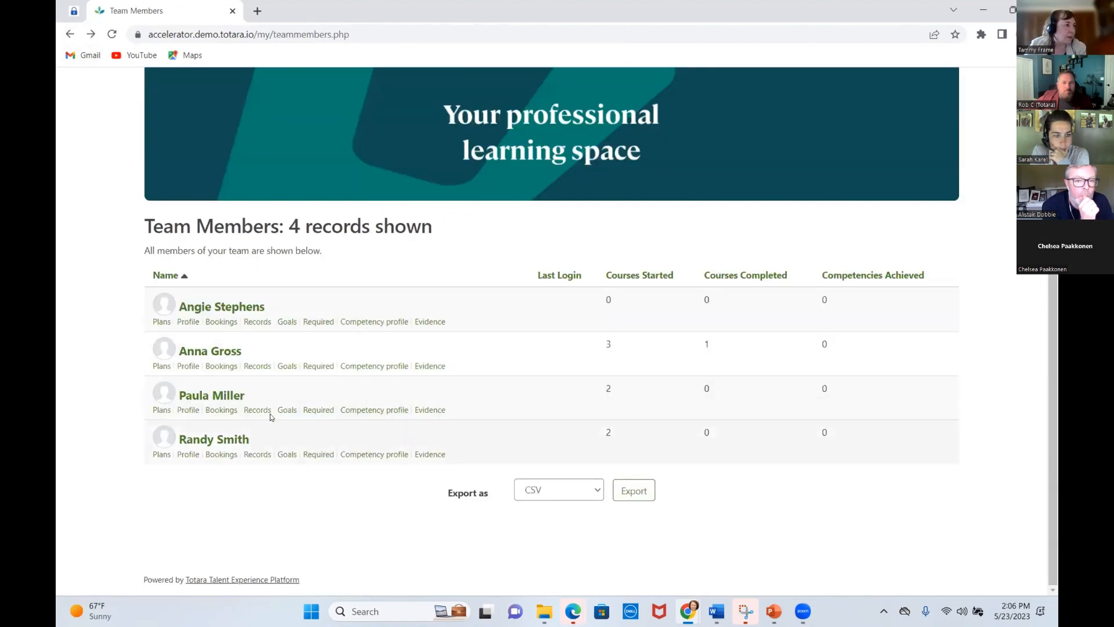
- Examine the second listed team member's record of learning for all courses and their future bookings, returning to the team overview
{"action": "left_click", "coordinate": [260, 371]}
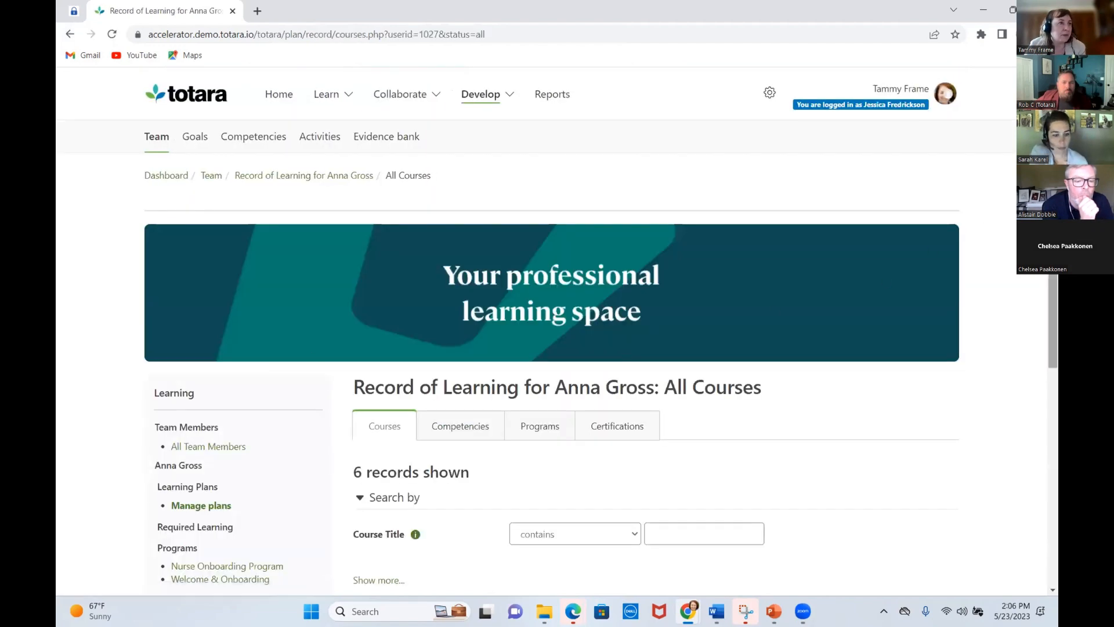
{"action": "scroll", "coordinate": [1029, 362], "scroll_direction": "down", "scroll_amount": 5}
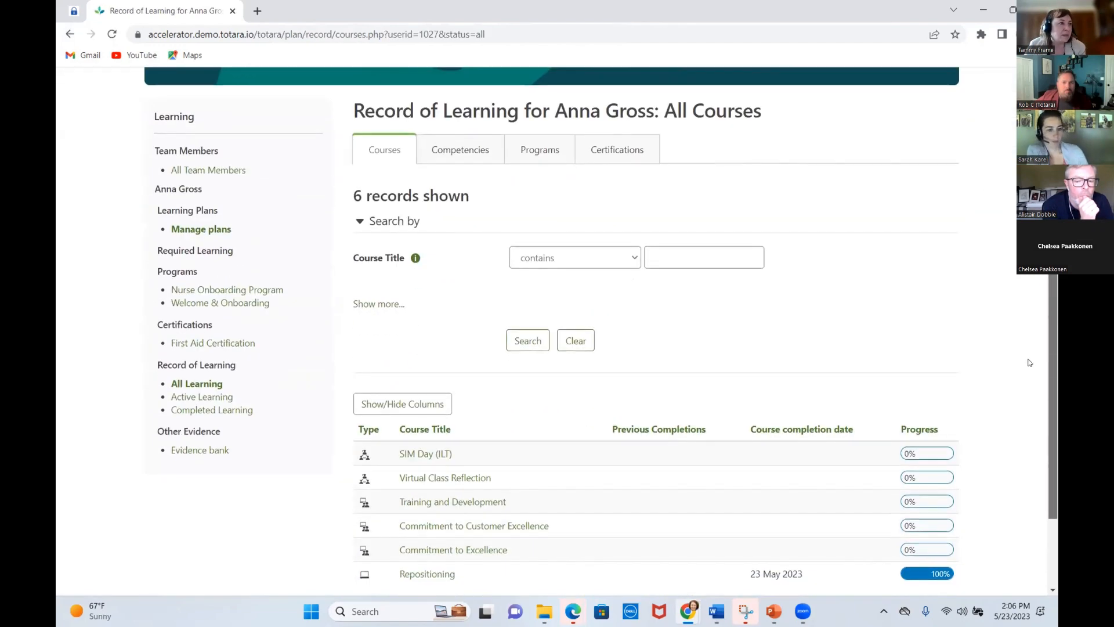
{"action": "scroll", "coordinate": [1024, 354], "scroll_direction": "down", "scroll_amount": 1}
{"action": "scroll", "coordinate": [868, 195], "scroll_direction": "up", "scroll_amount": 6}
{"action": "left_click", "coordinate": [70, 36]}
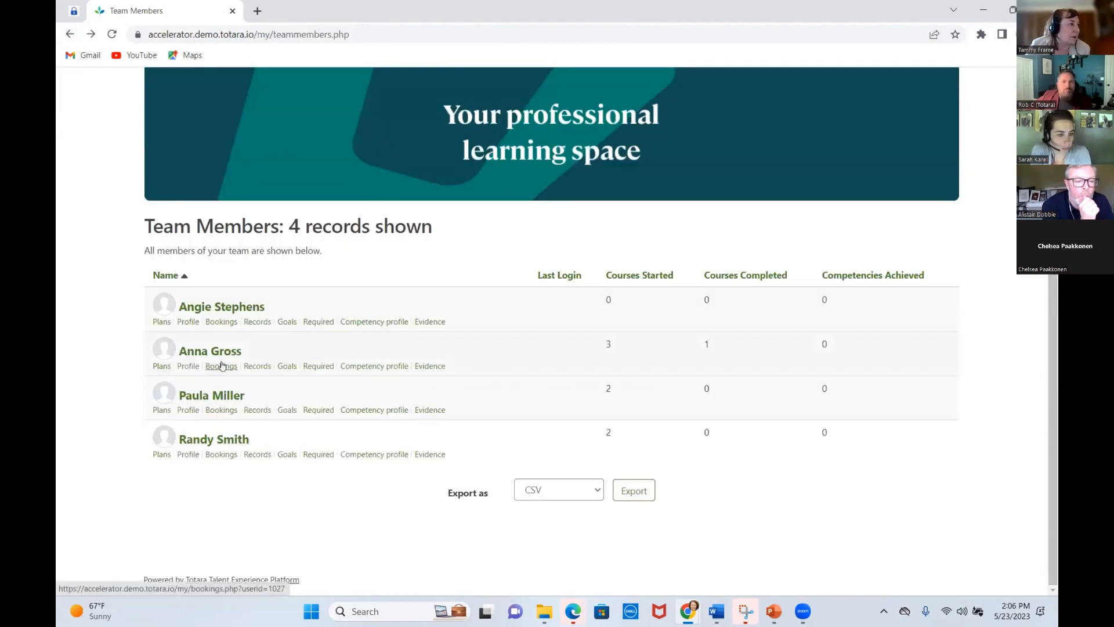
{"action": "left_click", "coordinate": [221, 366]}
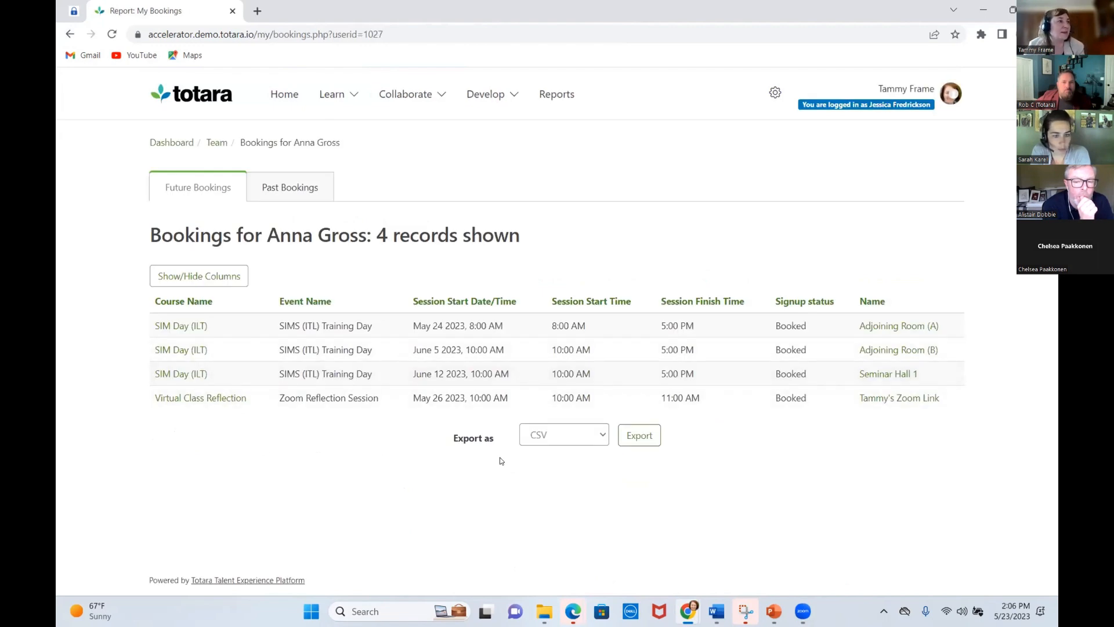
{"action": "left_click", "coordinate": [69, 35]}
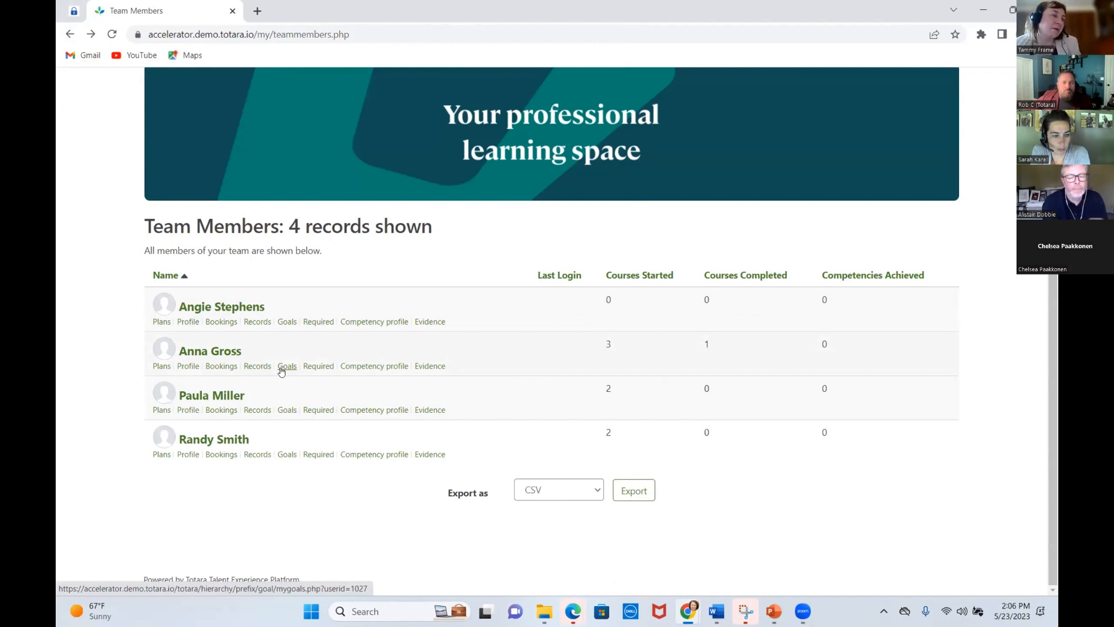
- Review the second team member's required learning programs and certifications, and return to the team overview
{"action": "left_click", "coordinate": [318, 366]}
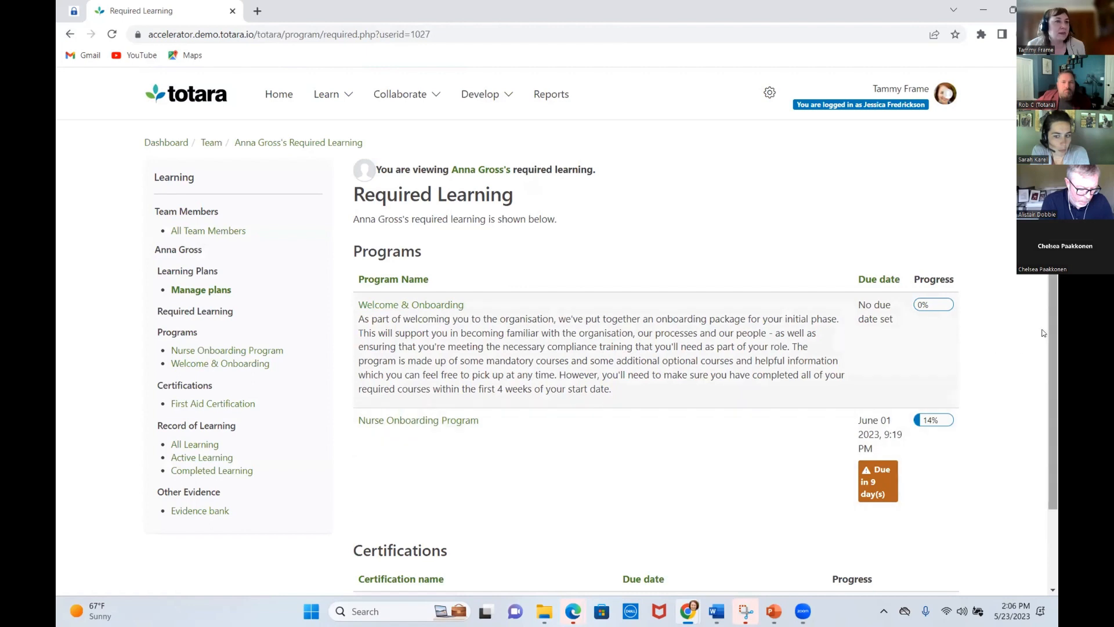
{"action": "left_click_drag", "start_coordinate": [1052, 345], "coordinate": [1055, 429]}
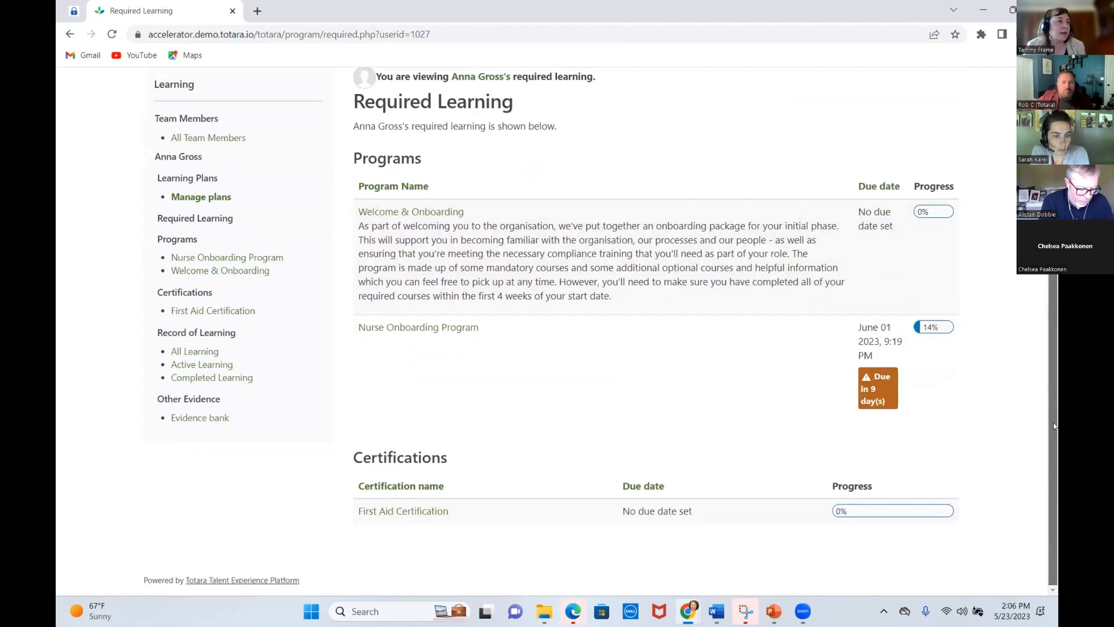
{"action": "left_click", "coordinate": [70, 35]}
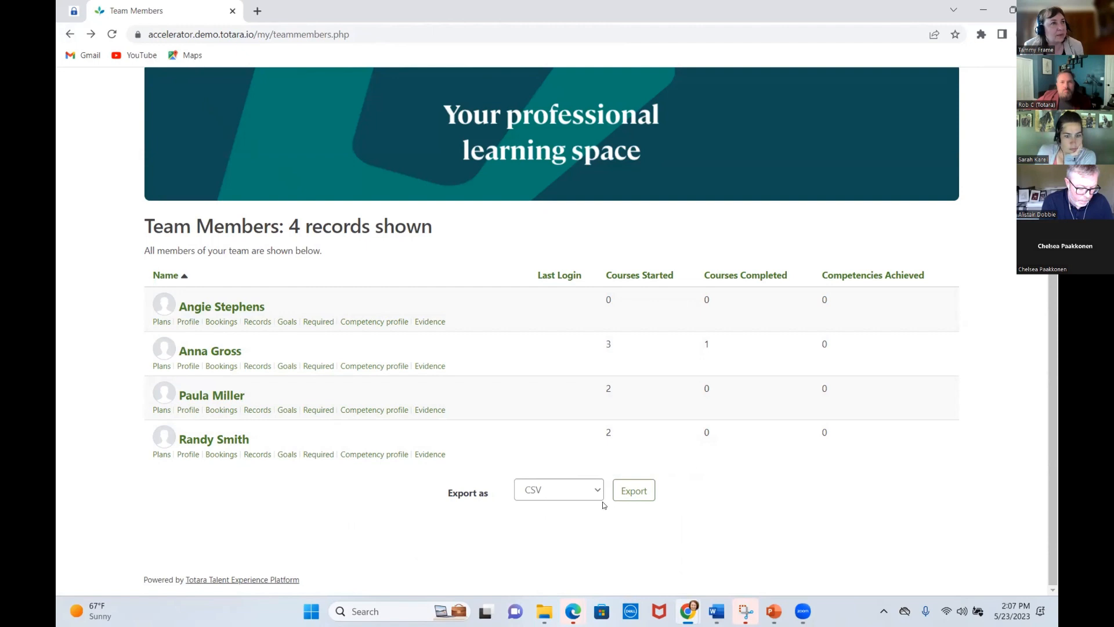
{"action": "left_click_drag", "start_coordinate": [1053, 271], "coordinate": [1053, 168]}
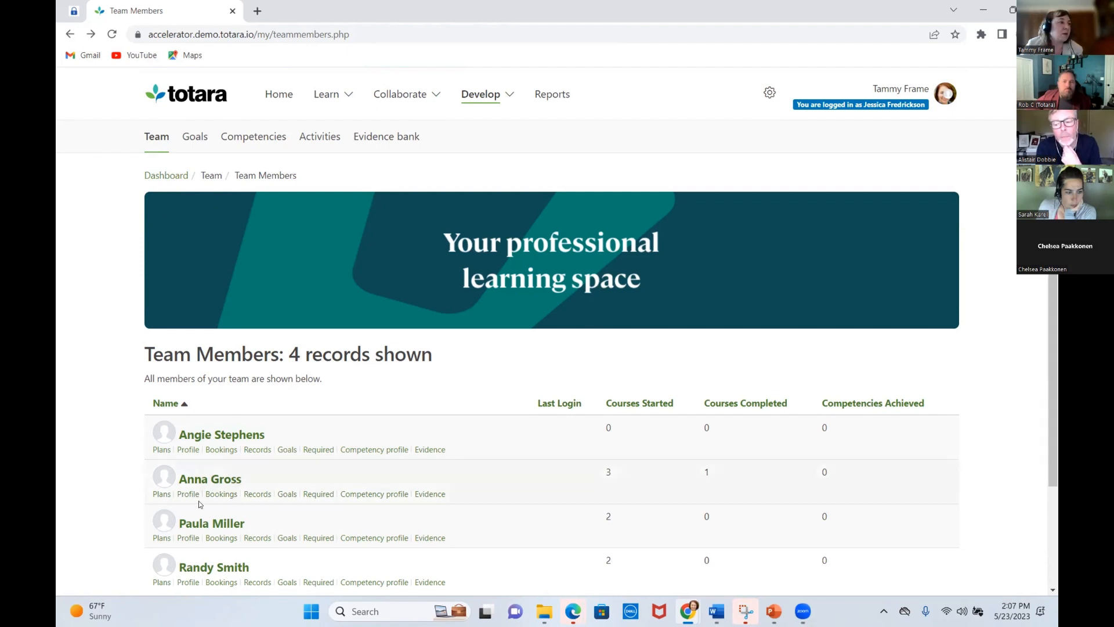
- Open the second team member's competency profile and examine the New Nurses assignment chart
{"action": "left_click", "coordinate": [351, 494]}
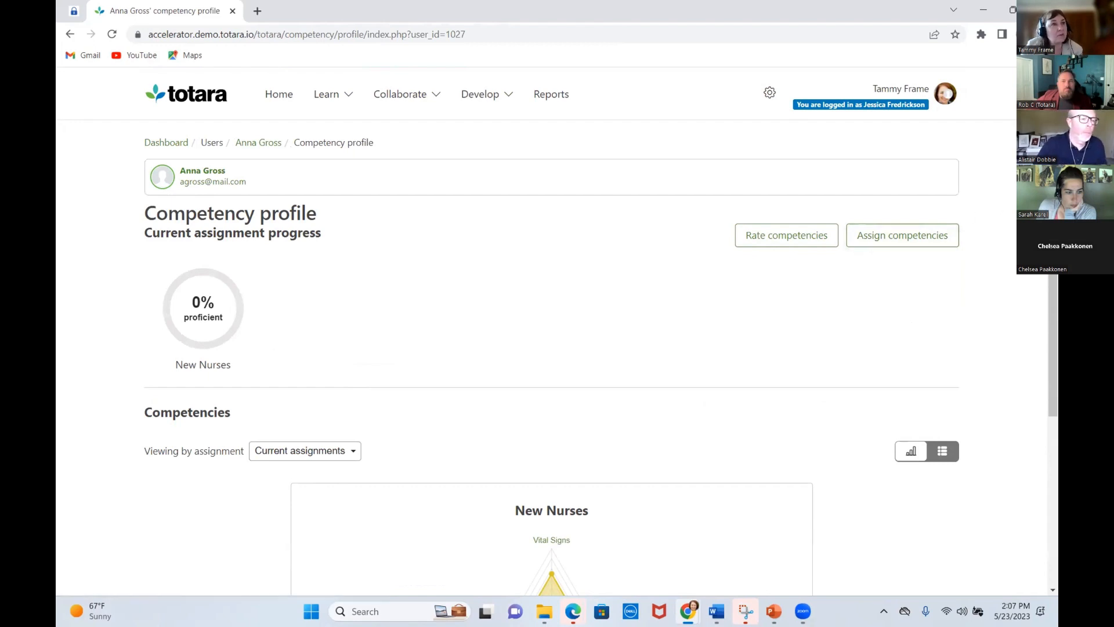
{"action": "scroll", "coordinate": [557, 331], "scroll_direction": "down", "scroll_amount": 3}
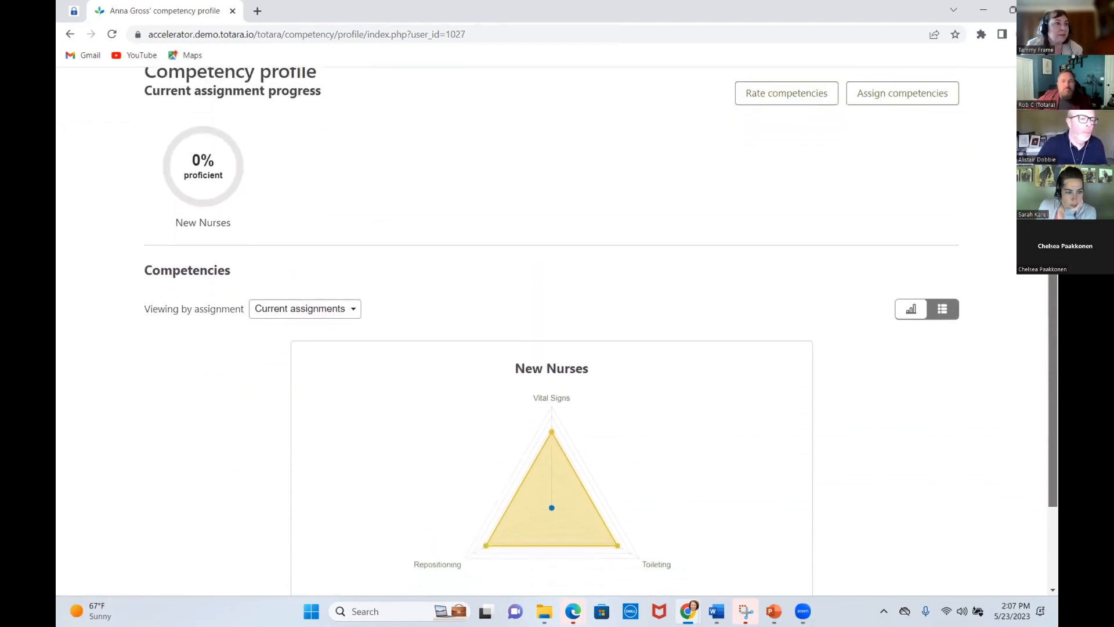
{"action": "scroll", "coordinate": [875, 192], "scroll_direction": "up", "scroll_amount": 2}
- Rate the team member's Repositioning competency as Competent under supervision with the comment "Making progress", and submit the rating
{"action": "left_click", "coordinate": [800, 167]}
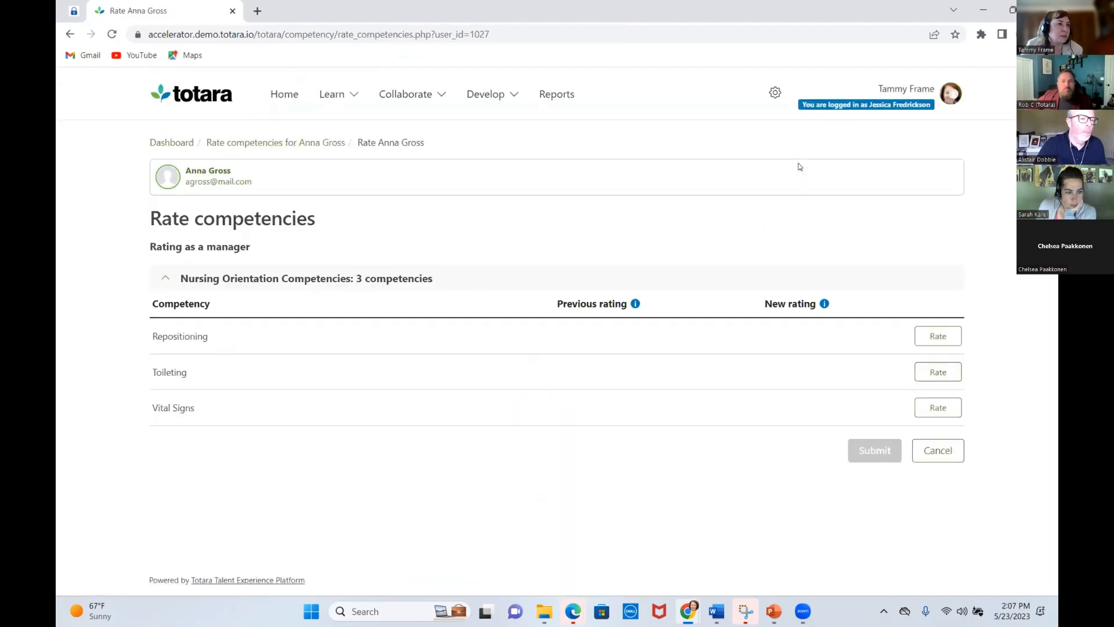
{"action": "left_click", "coordinate": [948, 343]}
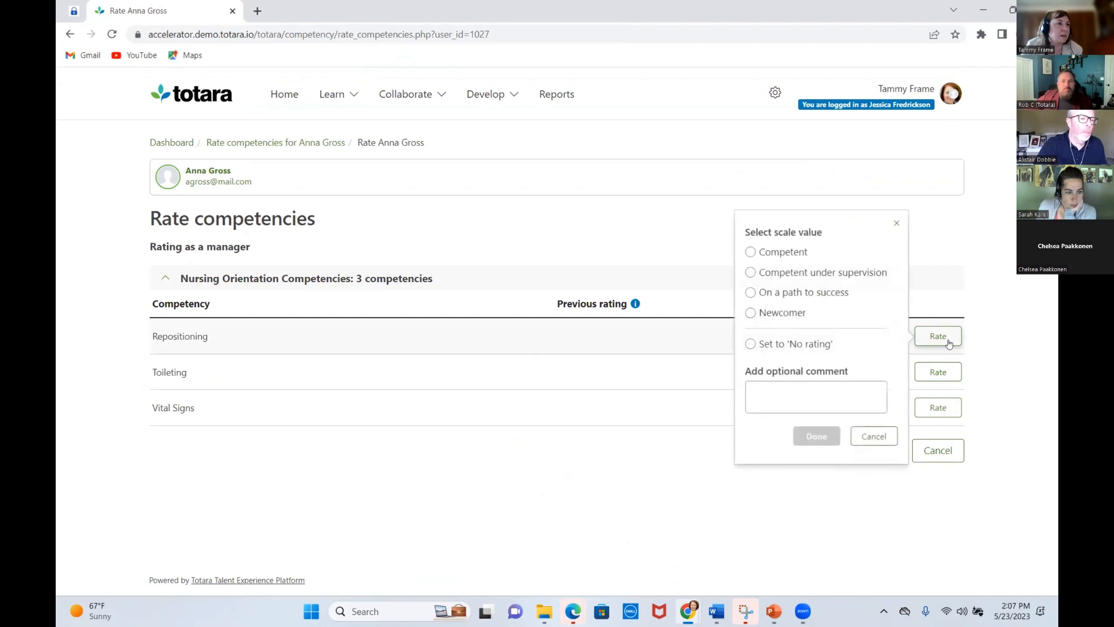
{"action": "left_click", "coordinate": [750, 272]}
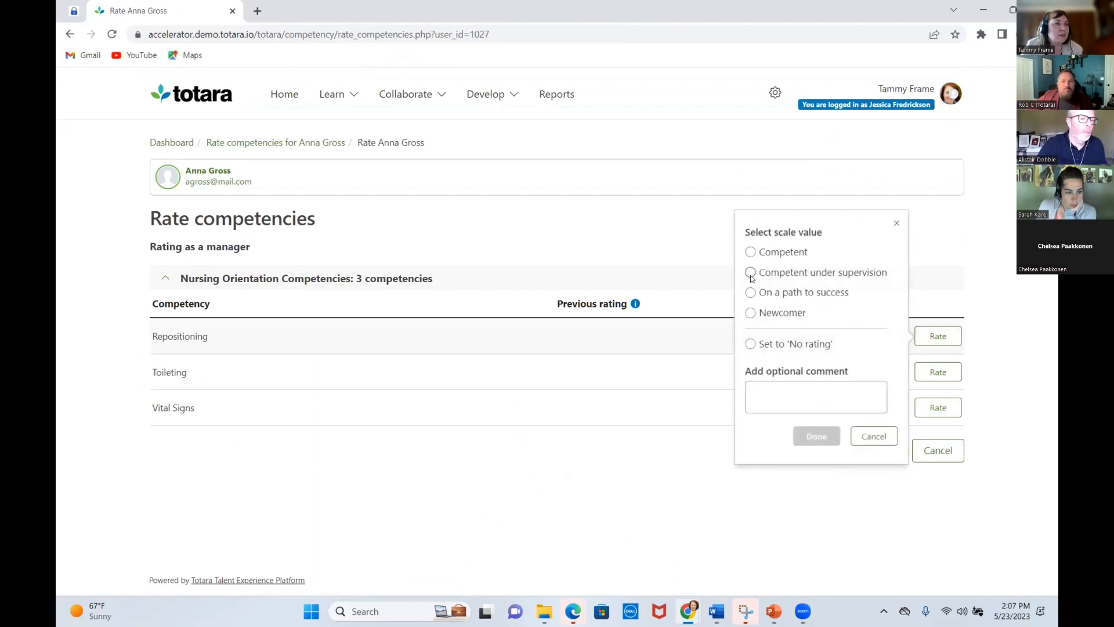
{"action": "left_click", "coordinate": [770, 388]}
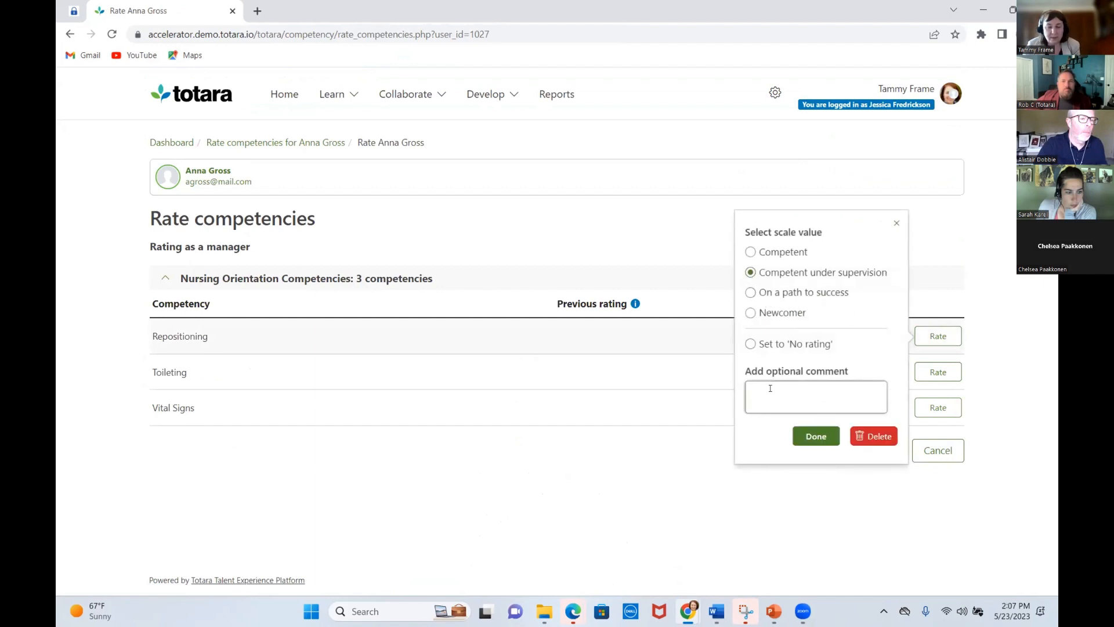
{"action": "type", "text": "M"}
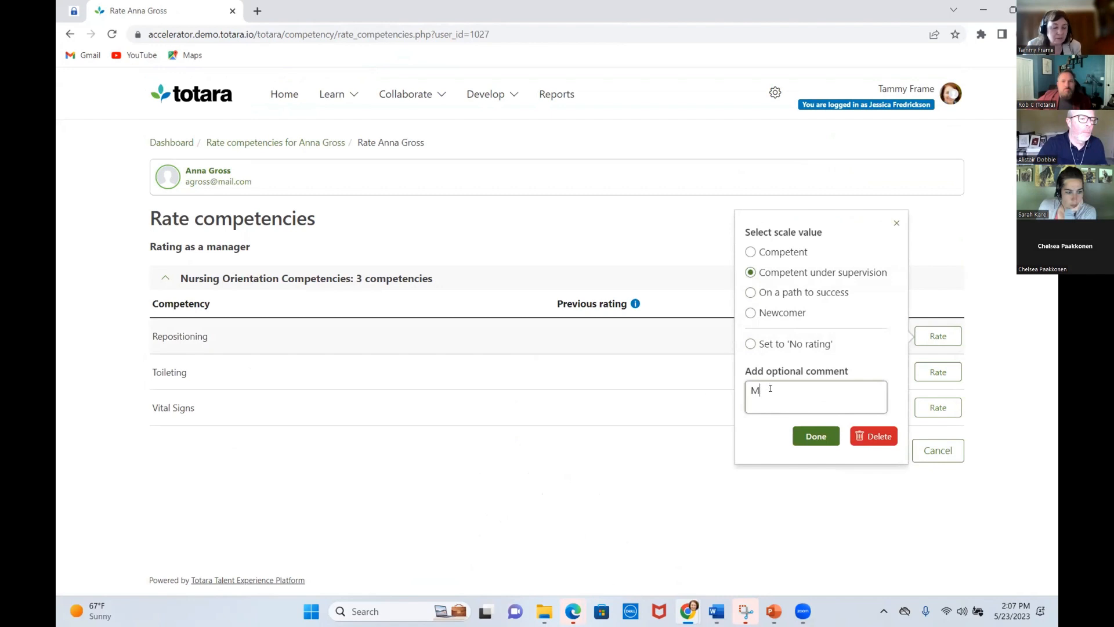
{"action": "type", "text": "kaing pr"}
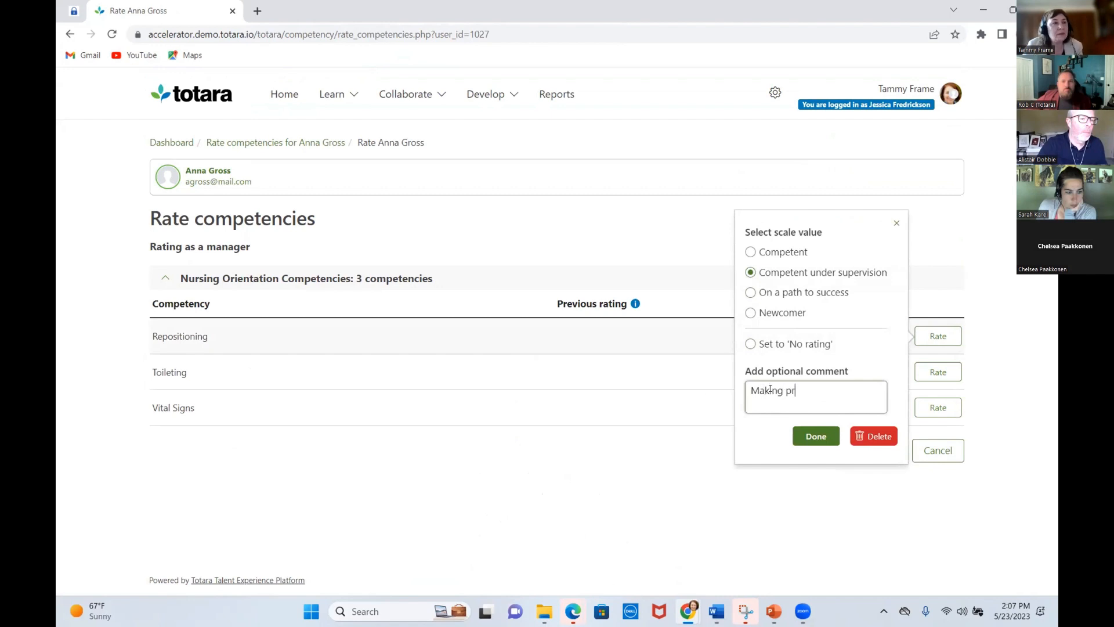
{"action": "type", "text": "ogress"}
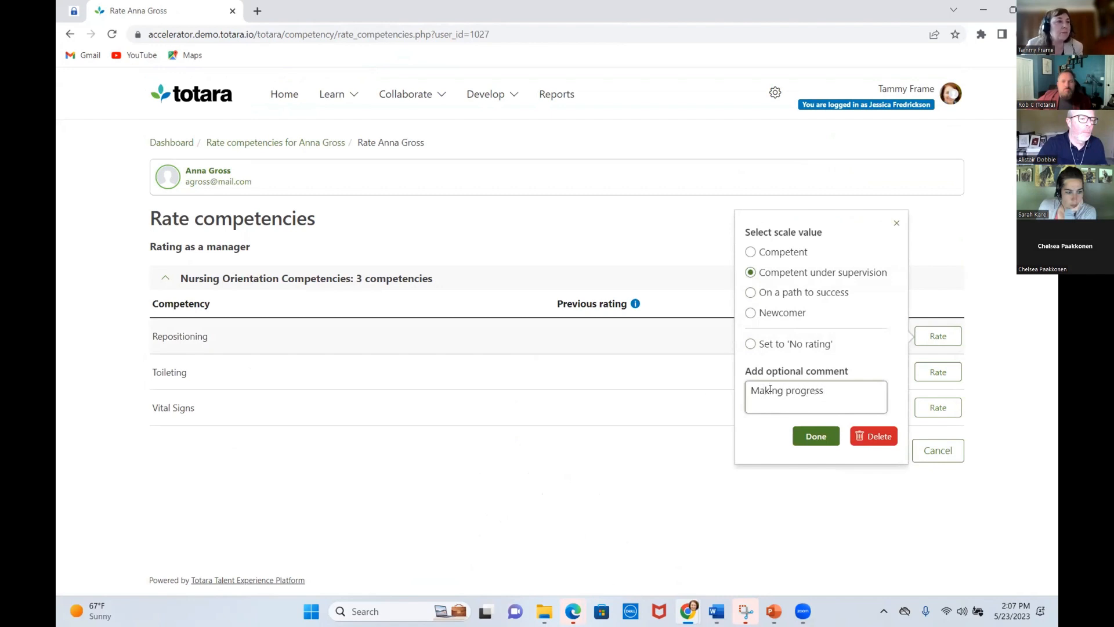
{"action": "left_click", "coordinate": [805, 436]}
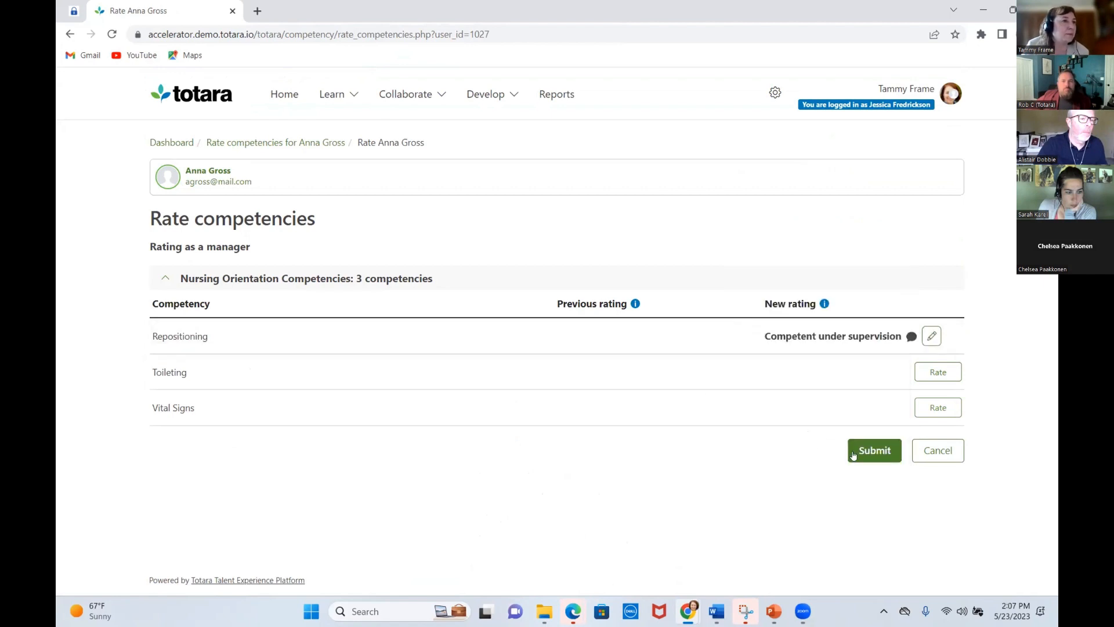
{"action": "left_click", "coordinate": [854, 456]}
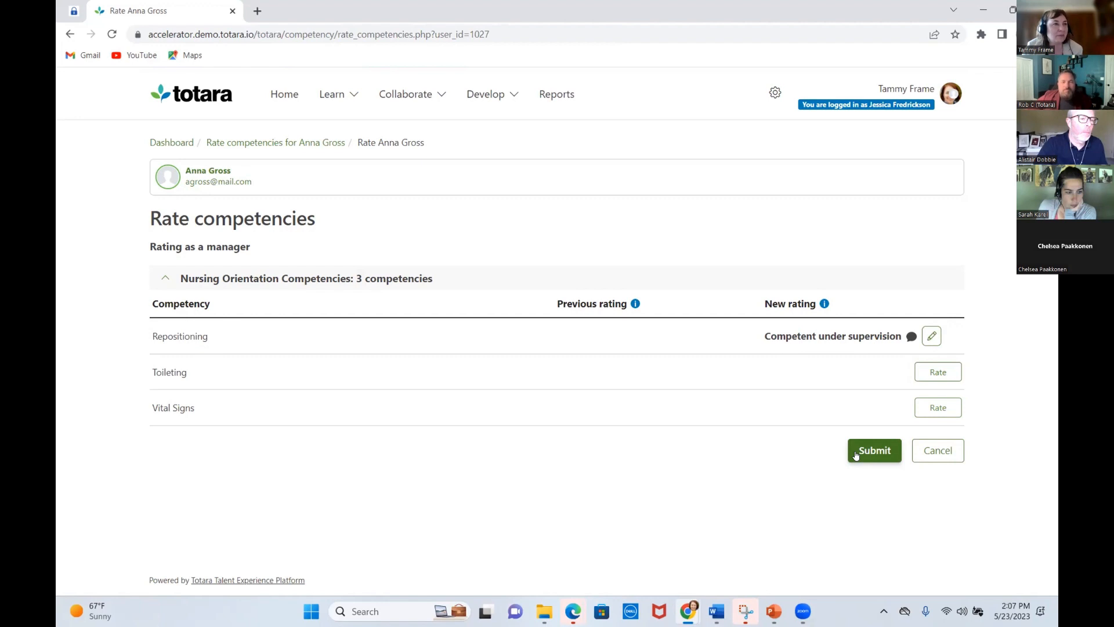
{"action": "left_click", "coordinate": [856, 452]}
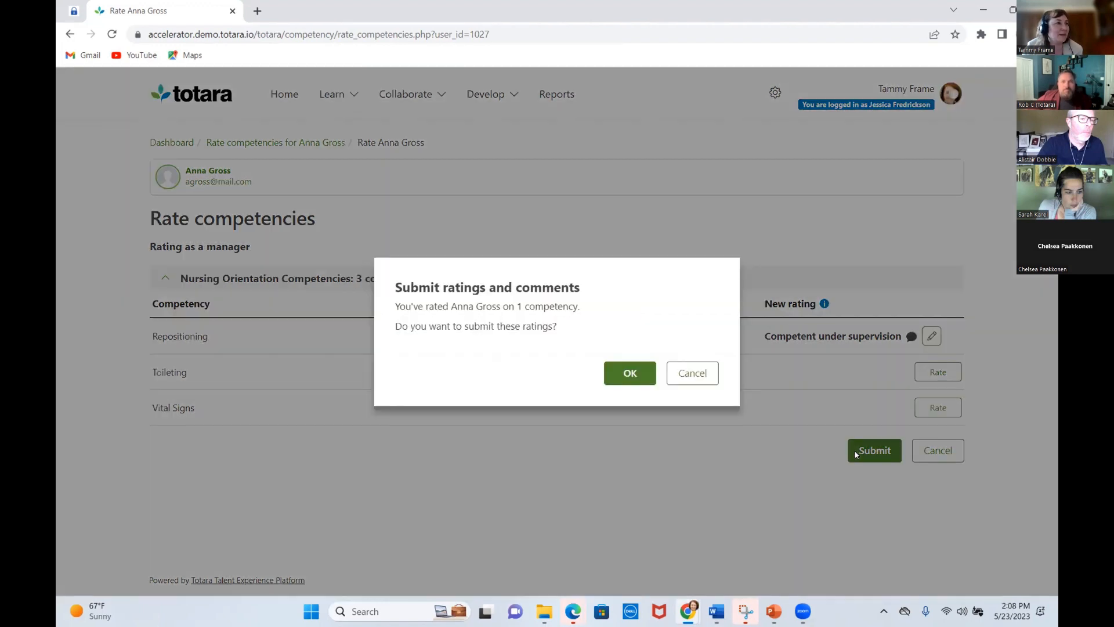
{"action": "left_click", "coordinate": [625, 375]}
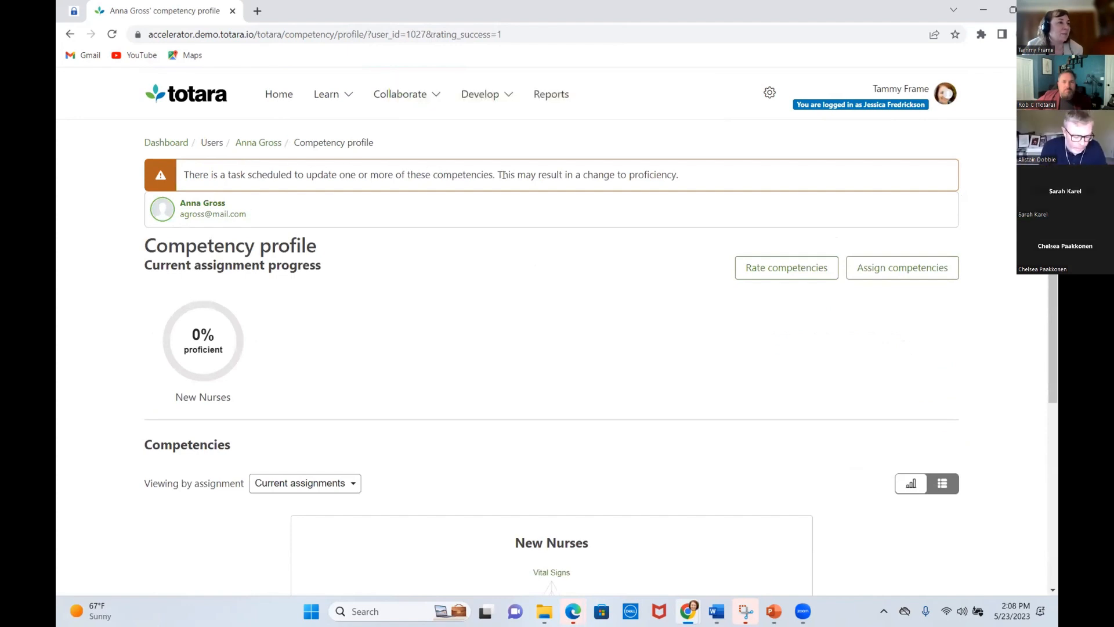
- Review the competency profile's assignment progress and New Nurses chart following the submitted rating
{"action": "scroll", "coordinate": [503, 175], "scroll_direction": "down", "scroll_amount": 1}
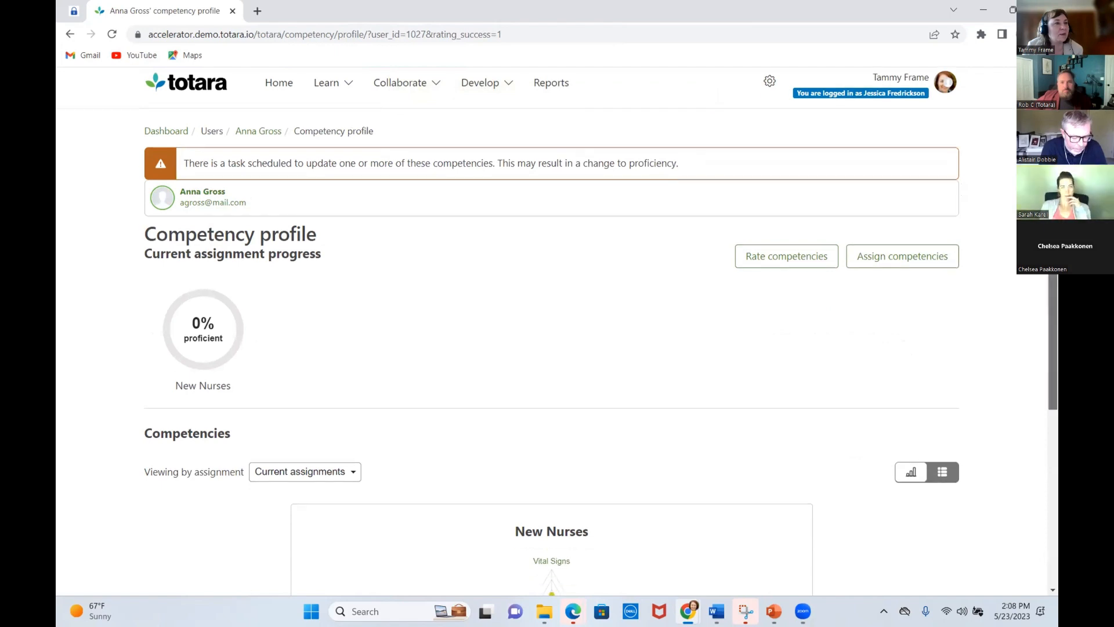
{"action": "scroll", "coordinate": [551, 331], "scroll_direction": "down", "scroll_amount": 5}
{"action": "scroll", "coordinate": [551, 330], "scroll_direction": "up", "scroll_amount": 3}
{"action": "scroll", "coordinate": [551, 331], "scroll_direction": "down", "scroll_amount": 1}
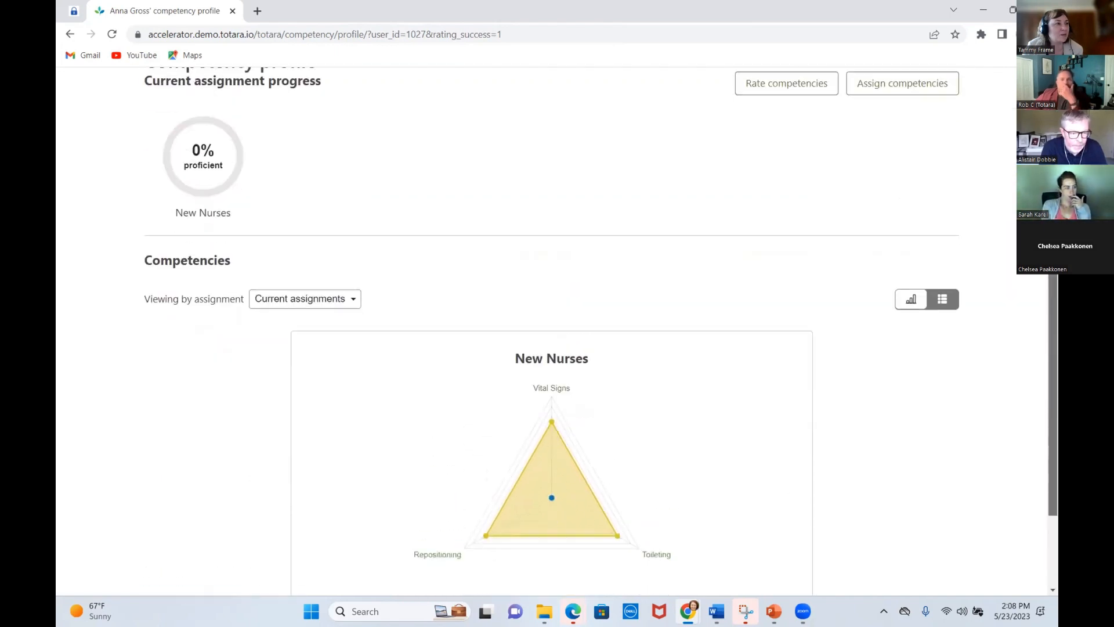
{"action": "scroll", "coordinate": [609, 337], "scroll_direction": "down", "scroll_amount": 3}
{"action": "scroll", "coordinate": [609, 337], "scroll_direction": "up", "scroll_amount": 4}
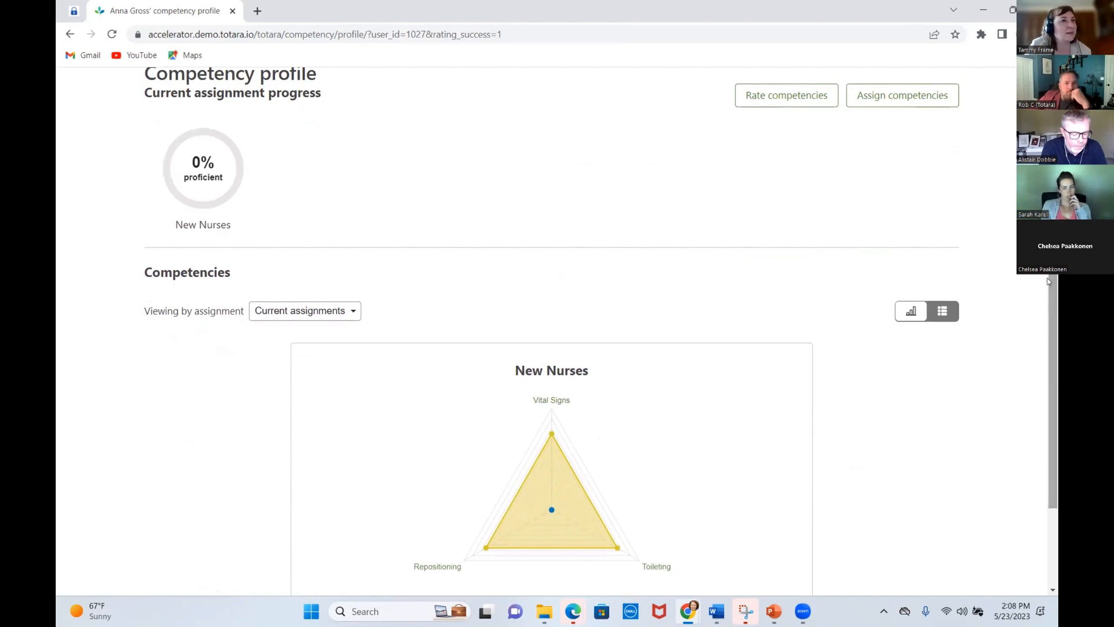
{"action": "scroll", "coordinate": [513, 224], "scroll_direction": "up", "scroll_amount": 3}
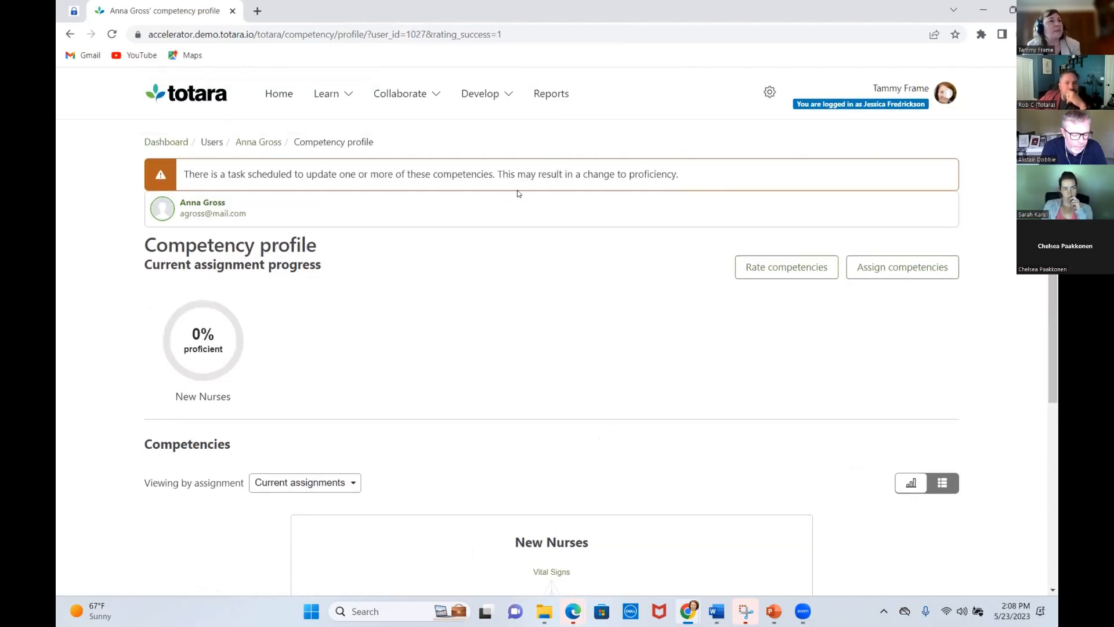
- Assign the Conceptual and strategic thinking competency to the team member
{"action": "left_click", "coordinate": [866, 267]}
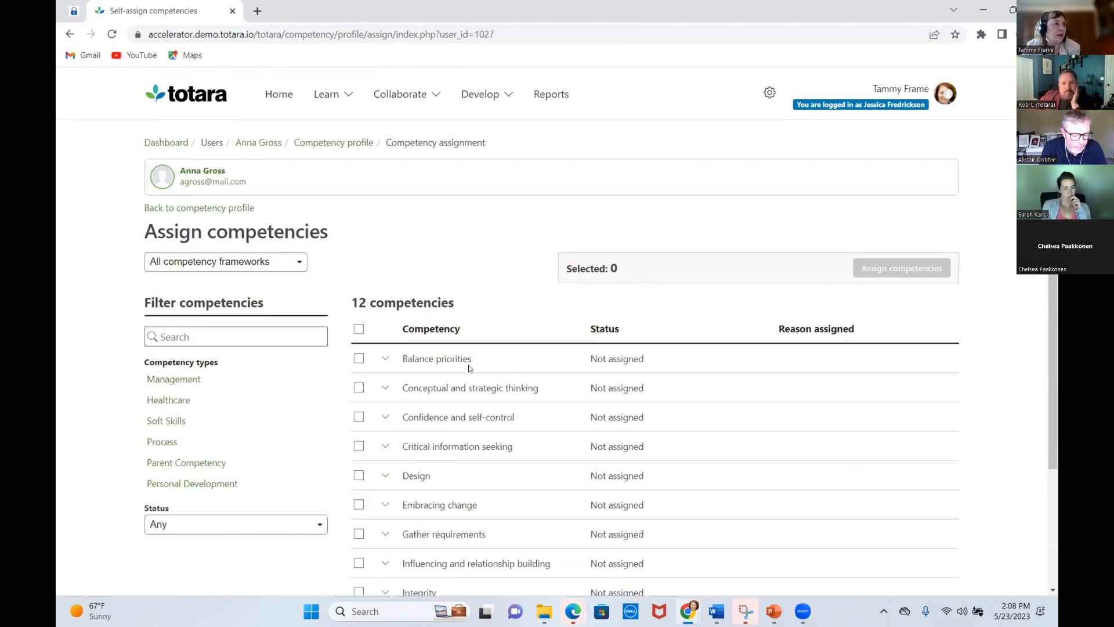
{"action": "left_click", "coordinate": [358, 387]}
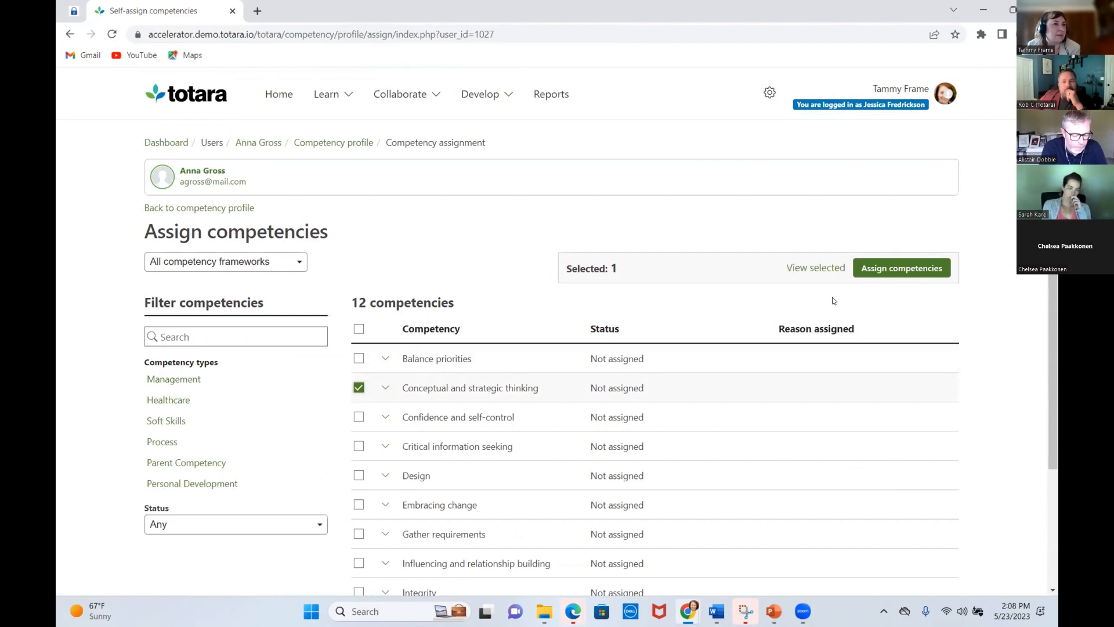
{"action": "left_click", "coordinate": [865, 271]}
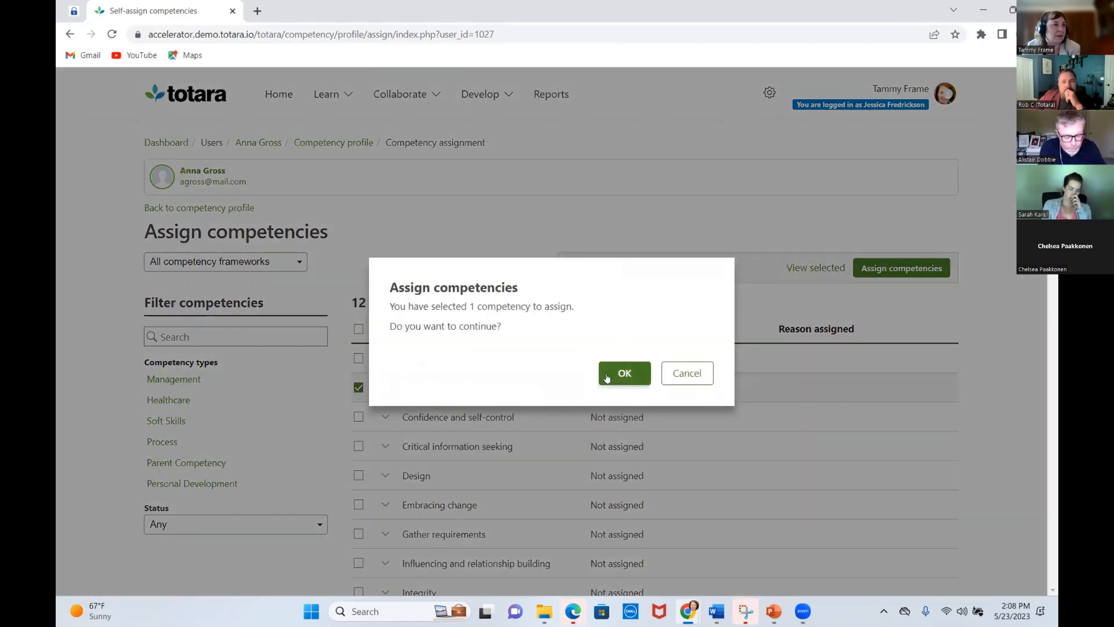
{"action": "left_click", "coordinate": [607, 378]}
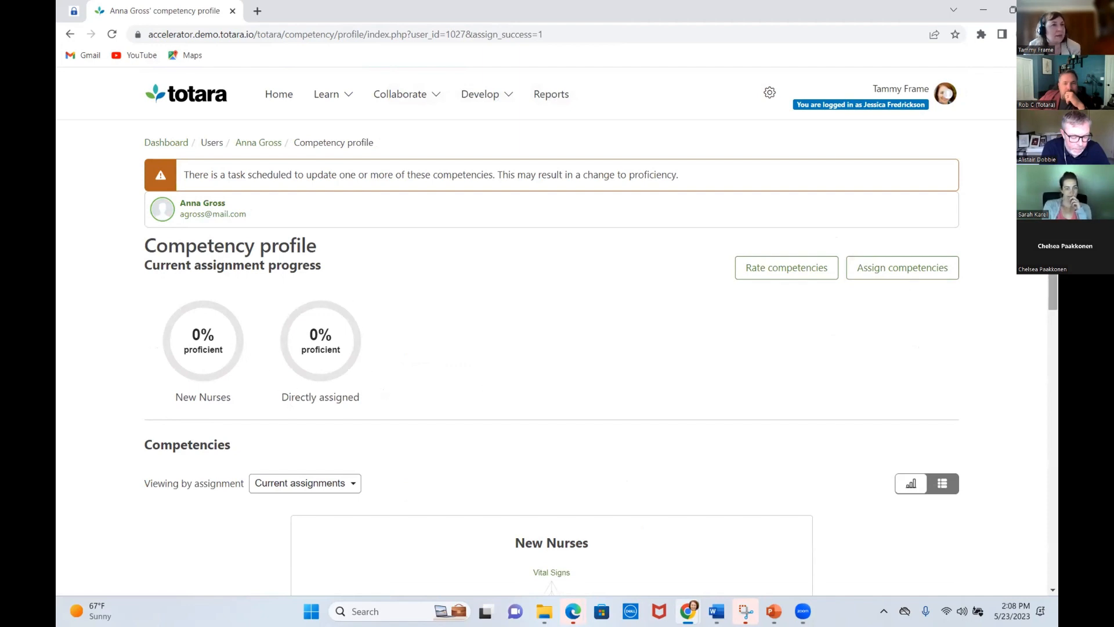
- Examine the Directly assigned chart for Conceptual and strategic thinking and compare it with the New Nurses chart
{"action": "left_click_drag", "start_coordinate": [1054, 290], "coordinate": [1053, 565]}
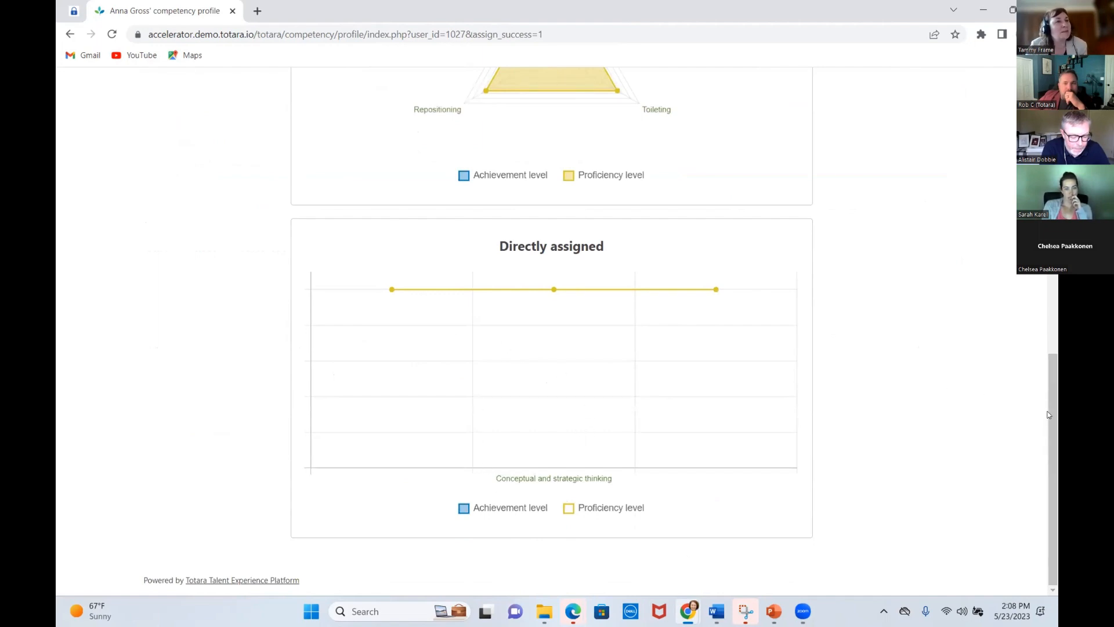
{"action": "scroll", "coordinate": [1052, 415], "scroll_direction": "up", "scroll_amount": 5}
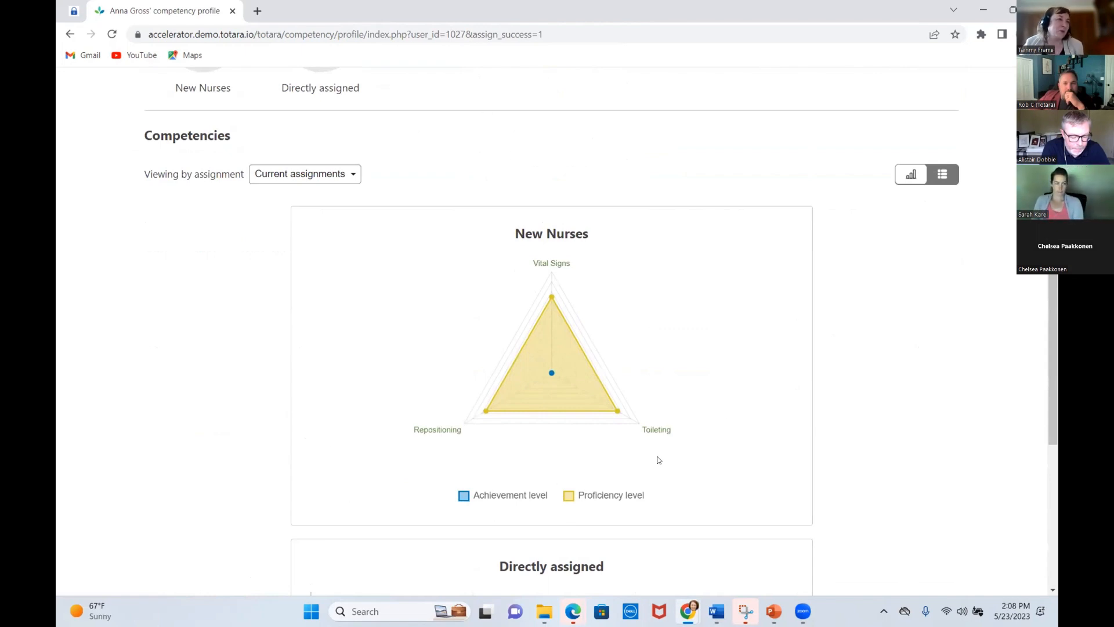
{"action": "left_click_drag", "start_coordinate": [1053, 338], "coordinate": [1050, 518]}
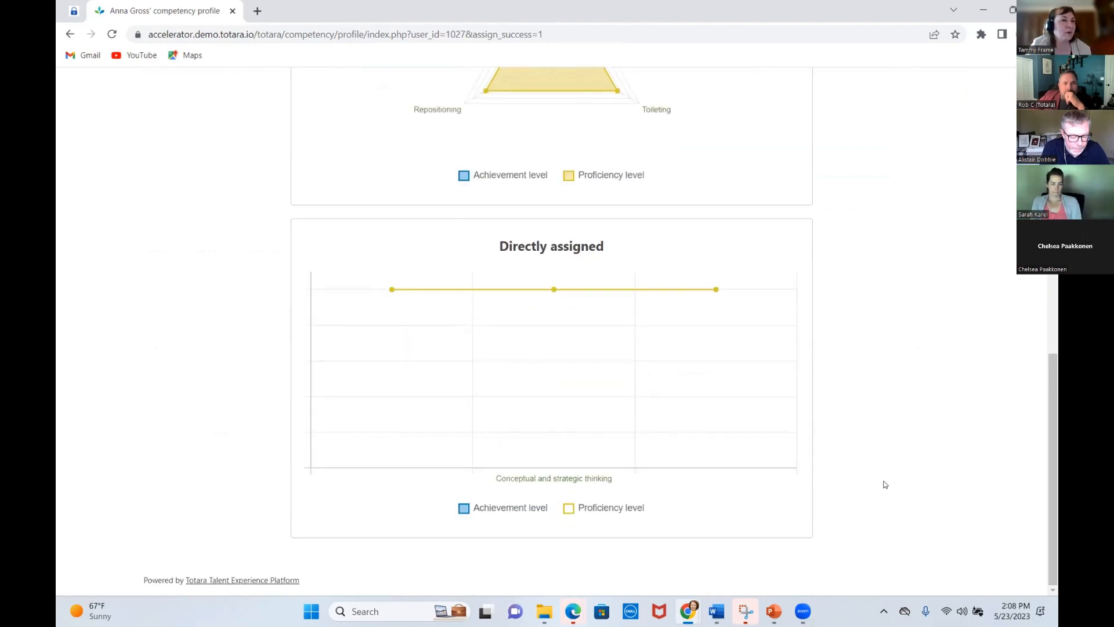
{"action": "left_click", "coordinate": [1057, 459]}
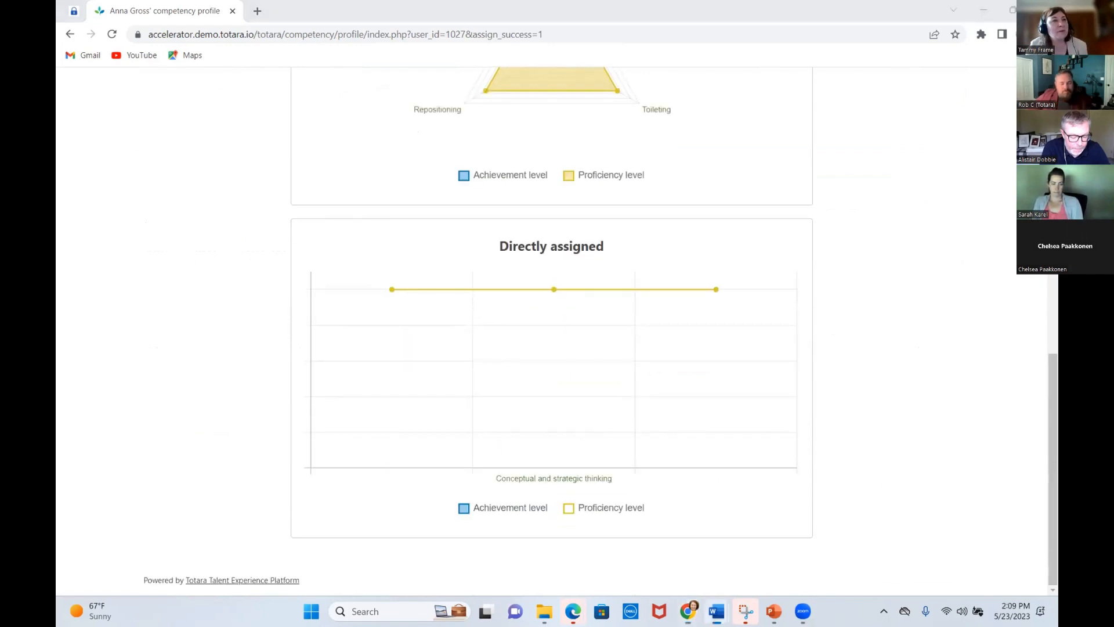
{"action": "left_click", "coordinate": [1051, 455]}
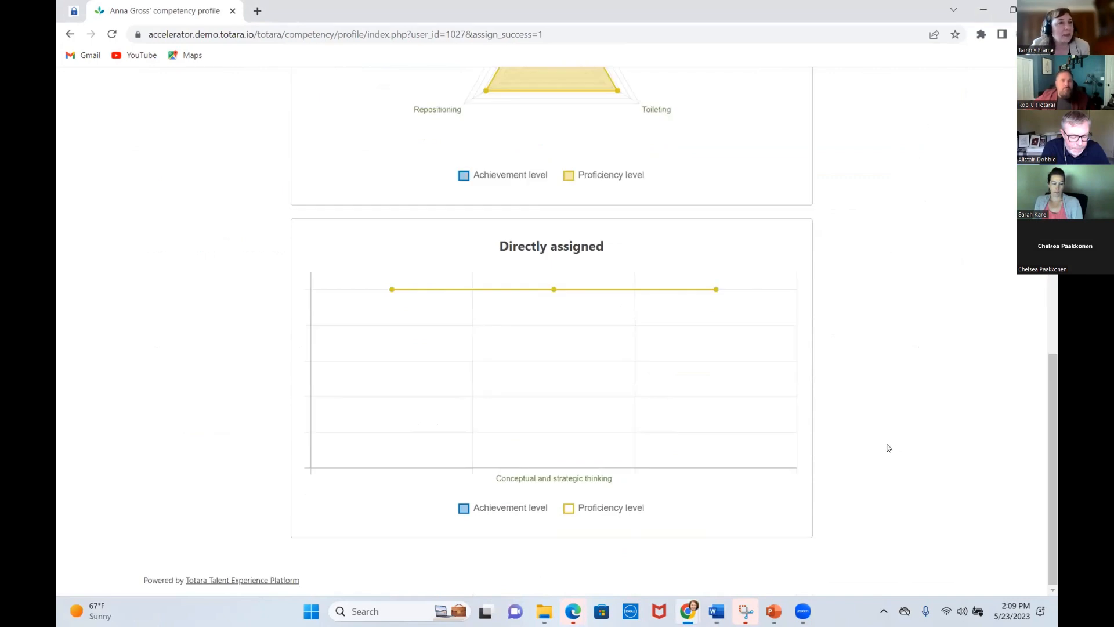
{"action": "scroll", "coordinate": [1050, 421], "scroll_direction": "up", "scroll_amount": 2}
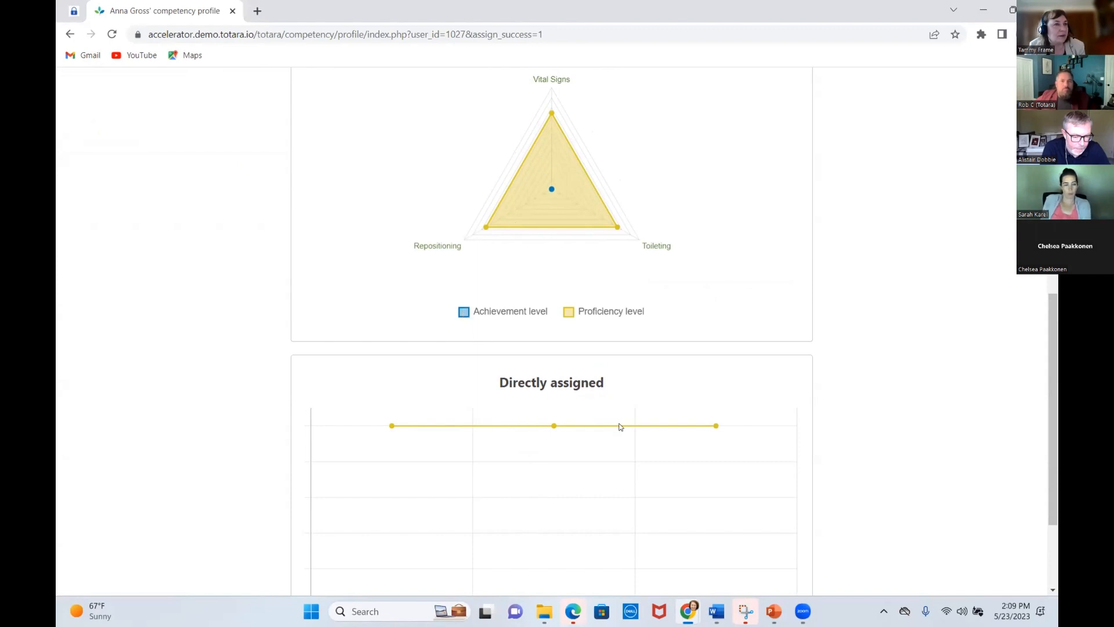
{"action": "left_click_drag", "start_coordinate": [1051, 368], "coordinate": [1051, 152]}
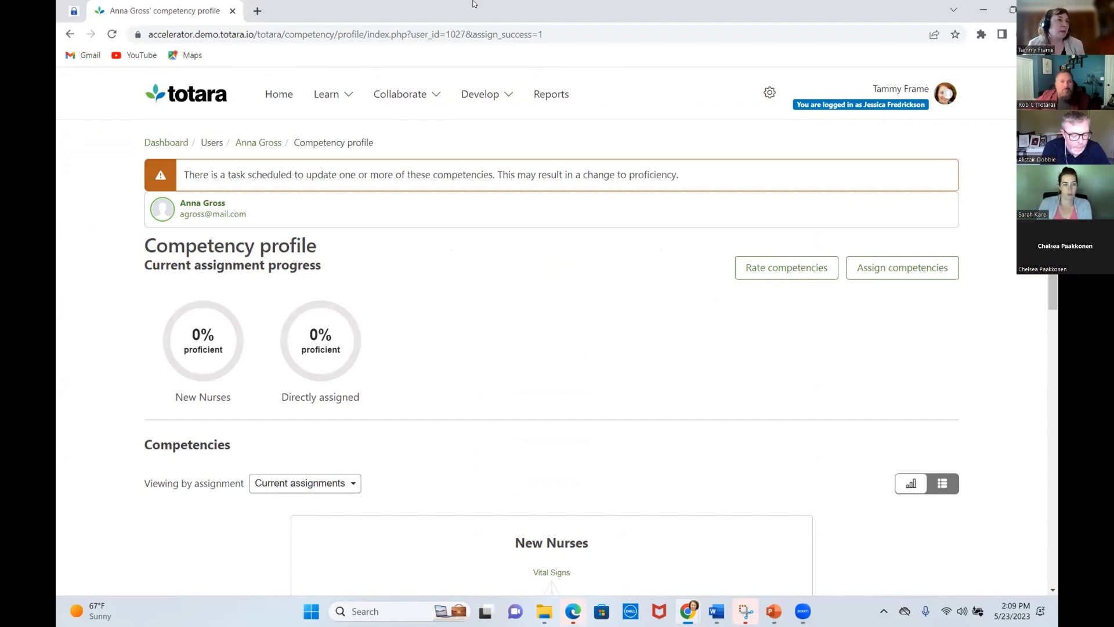
- Open the performance activities and show those to complete as manager
{"action": "left_click", "coordinate": [472, 98]}
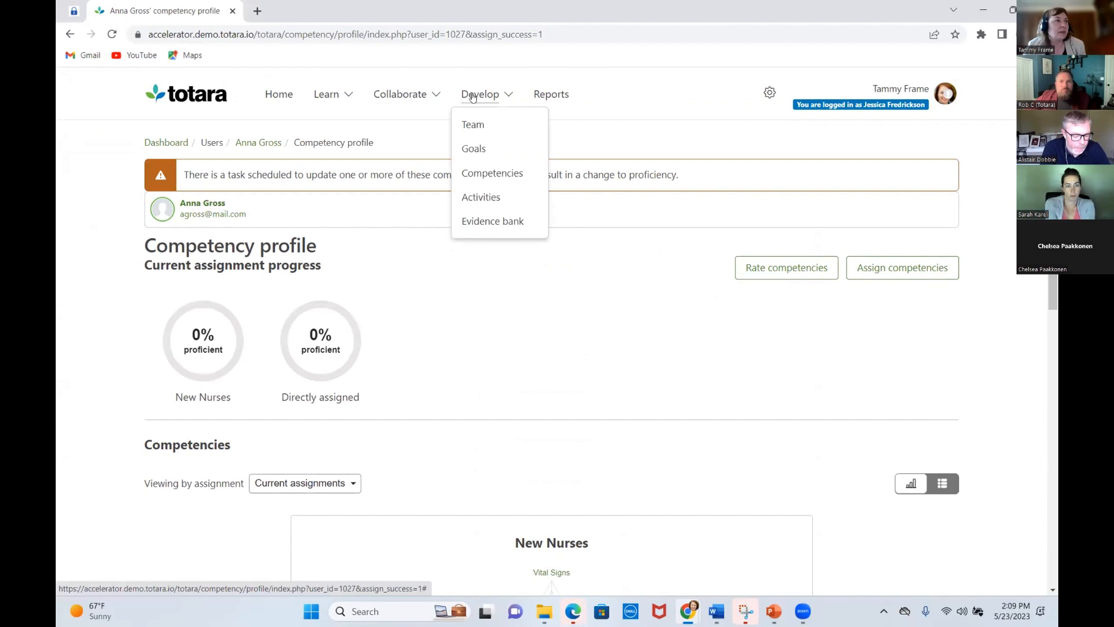
{"action": "left_click", "coordinate": [475, 197]}
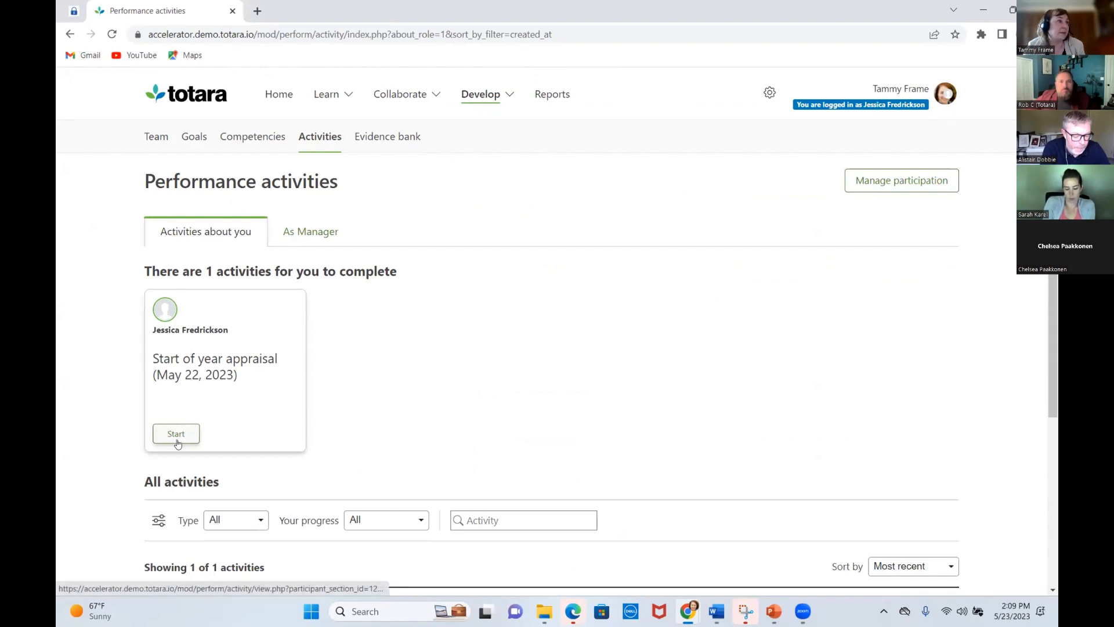
{"action": "left_click", "coordinate": [327, 236]}
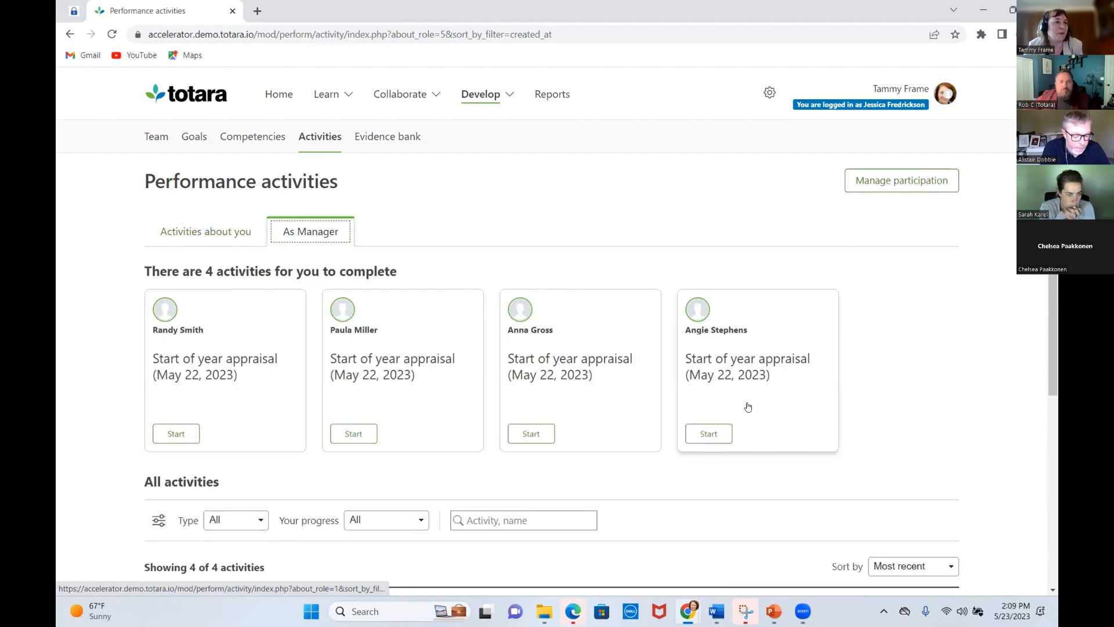
- Open the first listed team member's Start of year appraisal and review the Looking back on the past year questions
{"action": "left_click", "coordinate": [187, 431]}
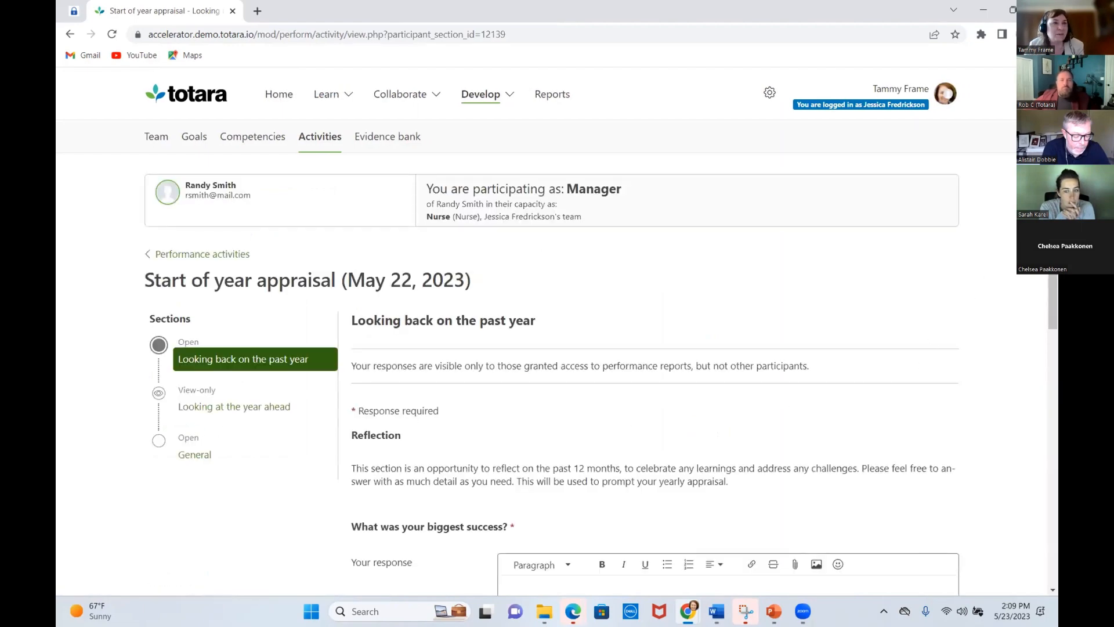
{"action": "scroll", "coordinate": [1041, 451], "scroll_direction": "down", "scroll_amount": 8}
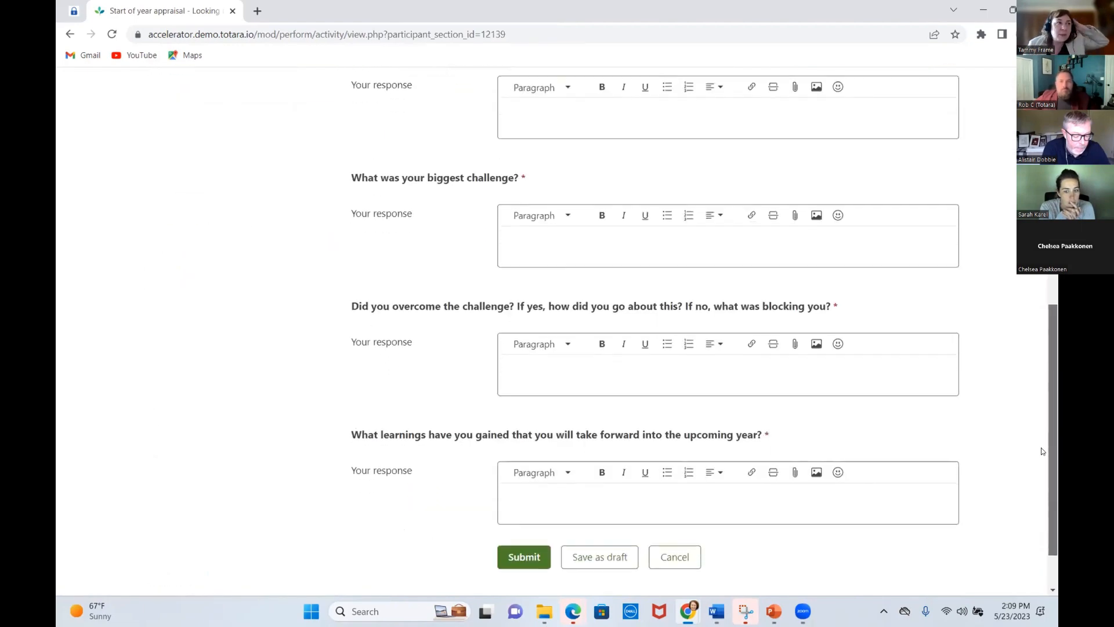
{"action": "scroll", "coordinate": [1042, 451], "scroll_direction": "down", "scroll_amount": 1}
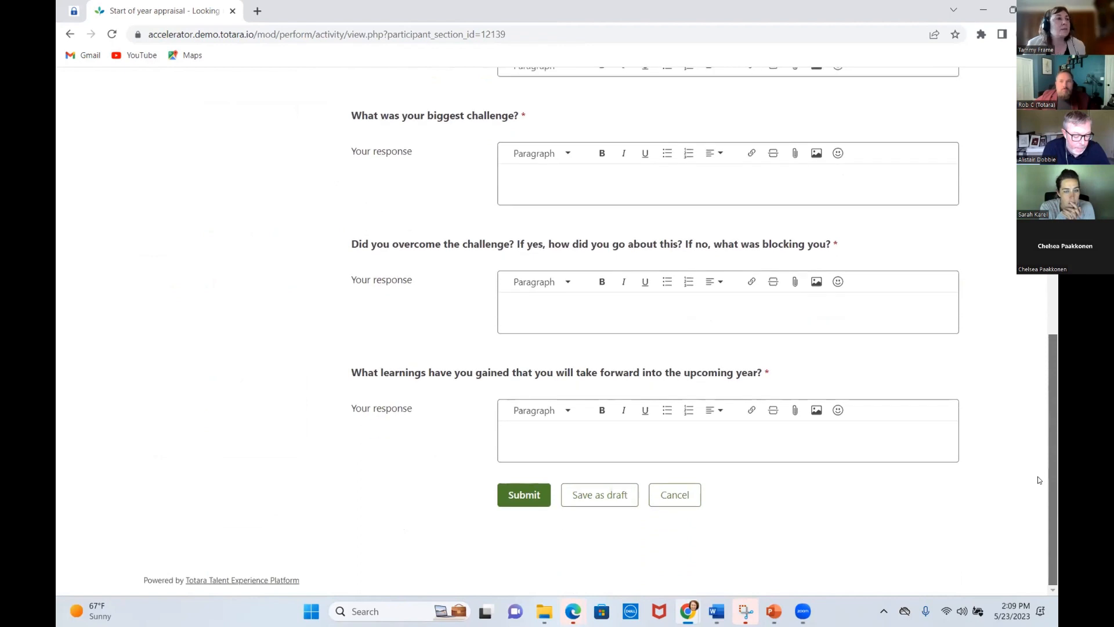
{"action": "scroll", "coordinate": [1054, 445], "scroll_direction": "up", "scroll_amount": 1}
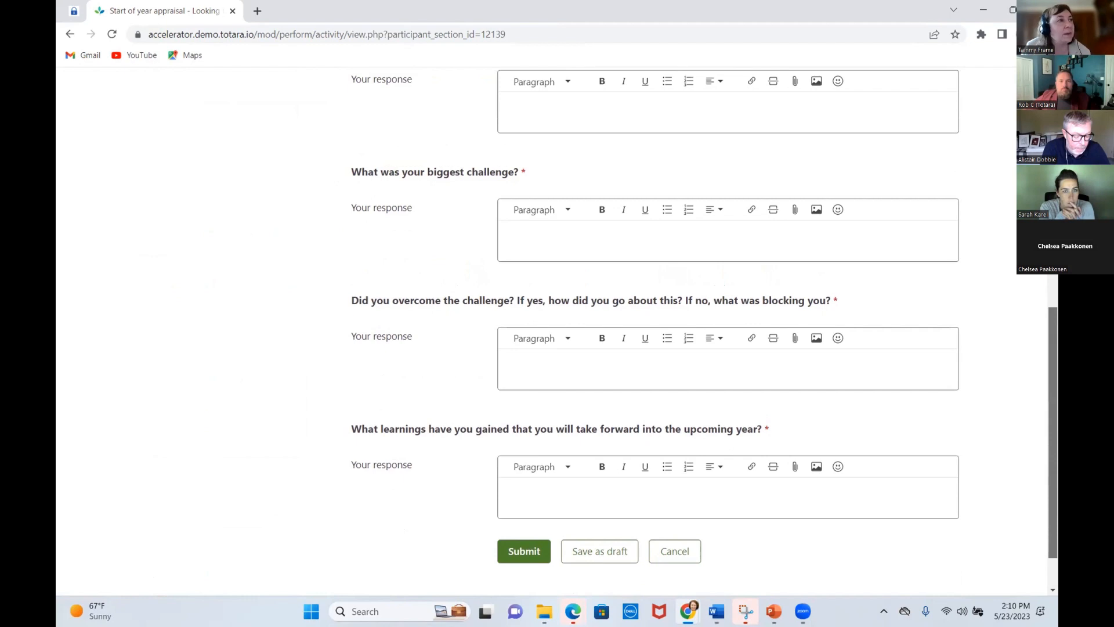
{"action": "scroll", "coordinate": [704, 320], "scroll_direction": "up", "scroll_amount": 5}
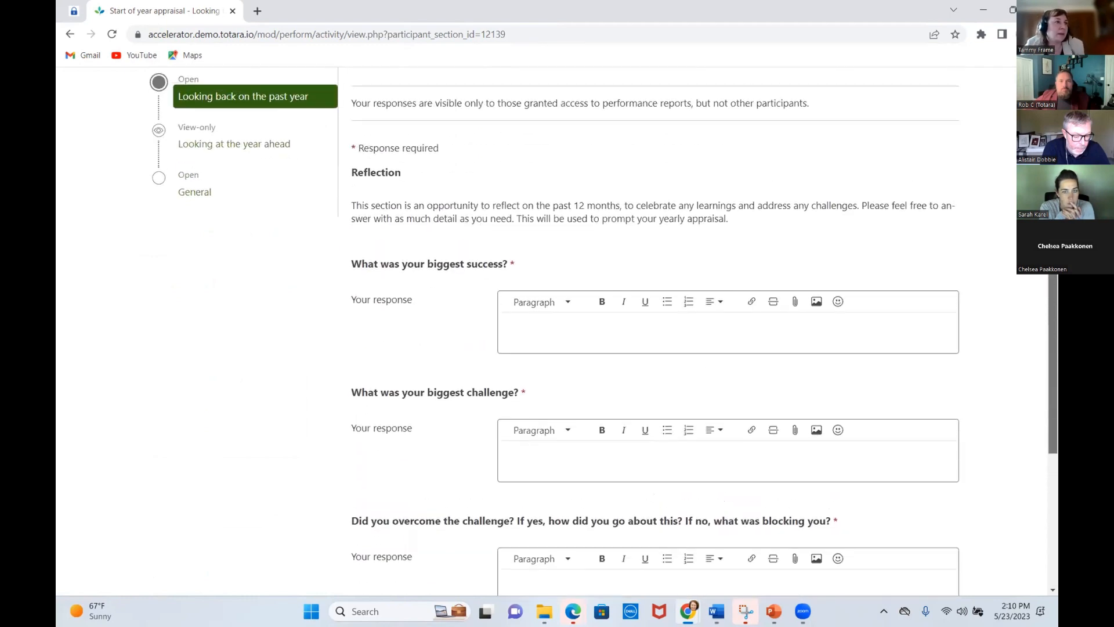
{"action": "scroll", "coordinate": [580, 331], "scroll_direction": "up", "scroll_amount": 2}
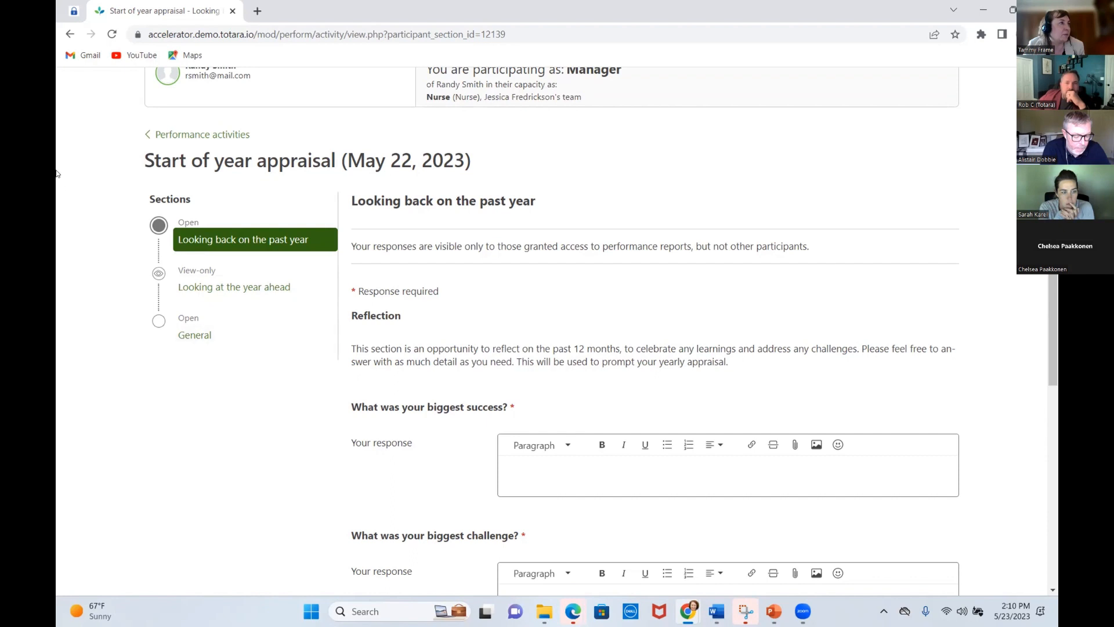
- Leave the appraisal, log out of the supervisor's account and log back in with the site administrator's saved credentials
{"action": "left_click", "coordinate": [71, 34]}
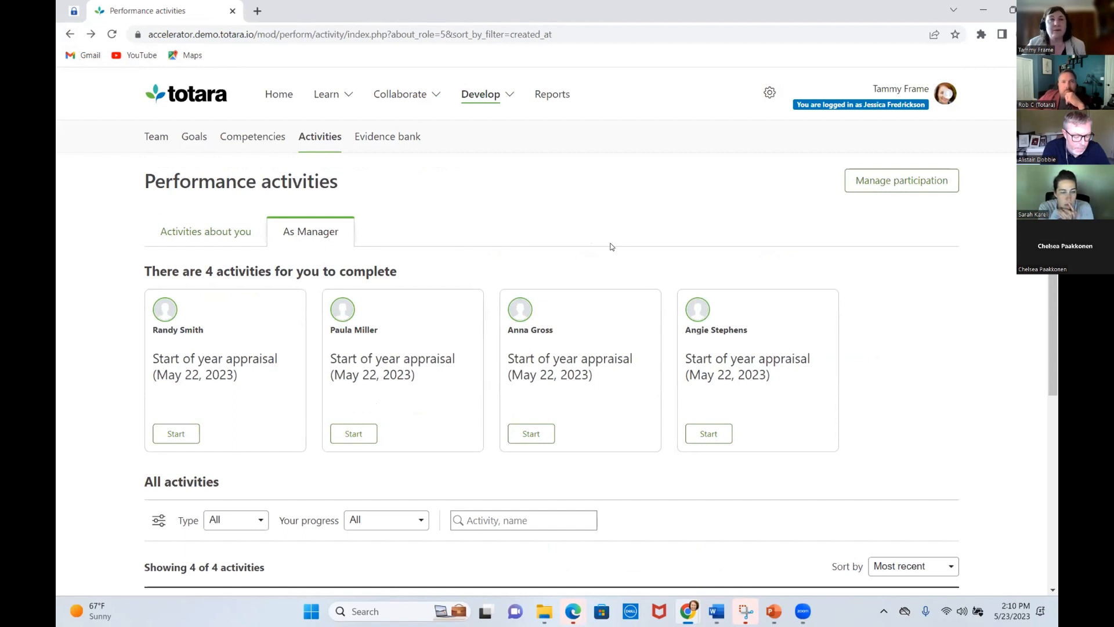
{"action": "left_click", "coordinate": [923, 91]}
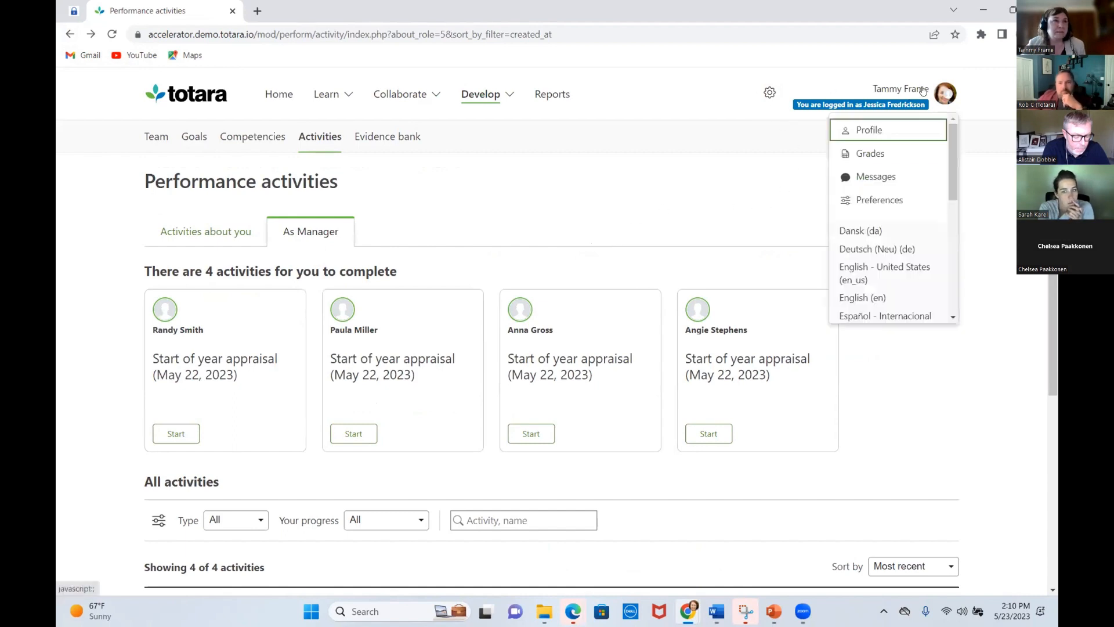
{"action": "left_click_drag", "start_coordinate": [954, 154], "coordinate": [954, 266]}
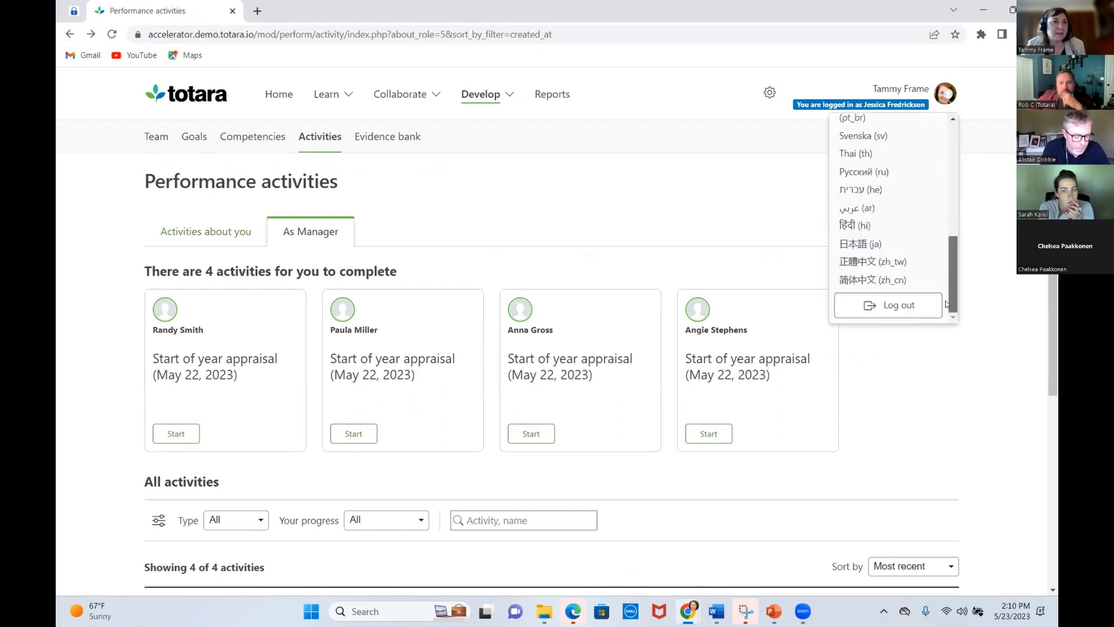
{"action": "left_click", "coordinate": [904, 308]}
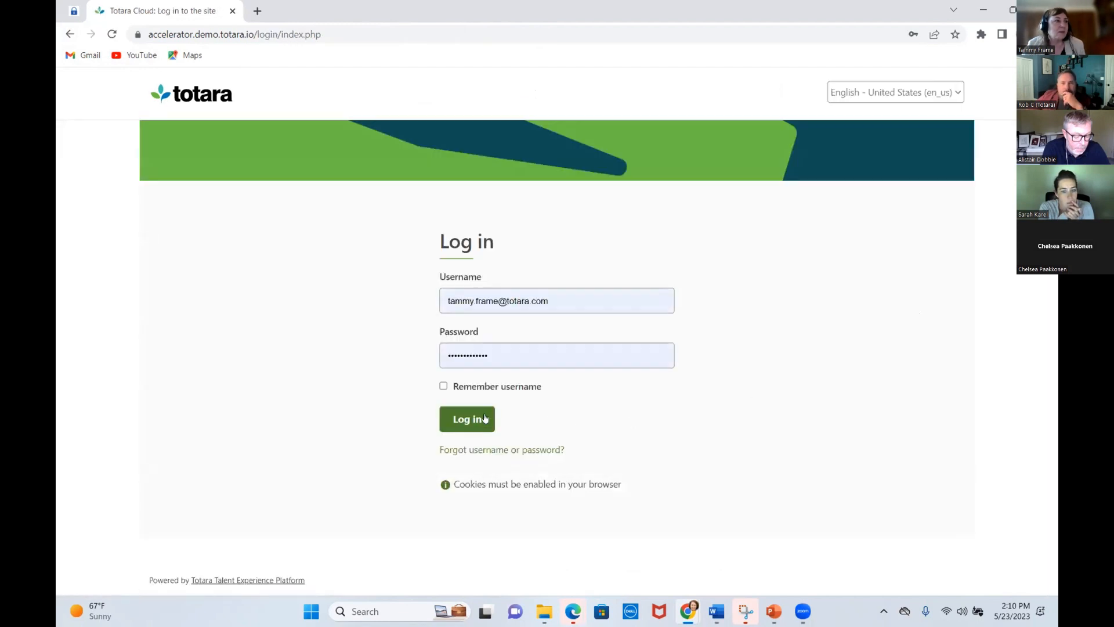
{"action": "left_click", "coordinate": [485, 418]}
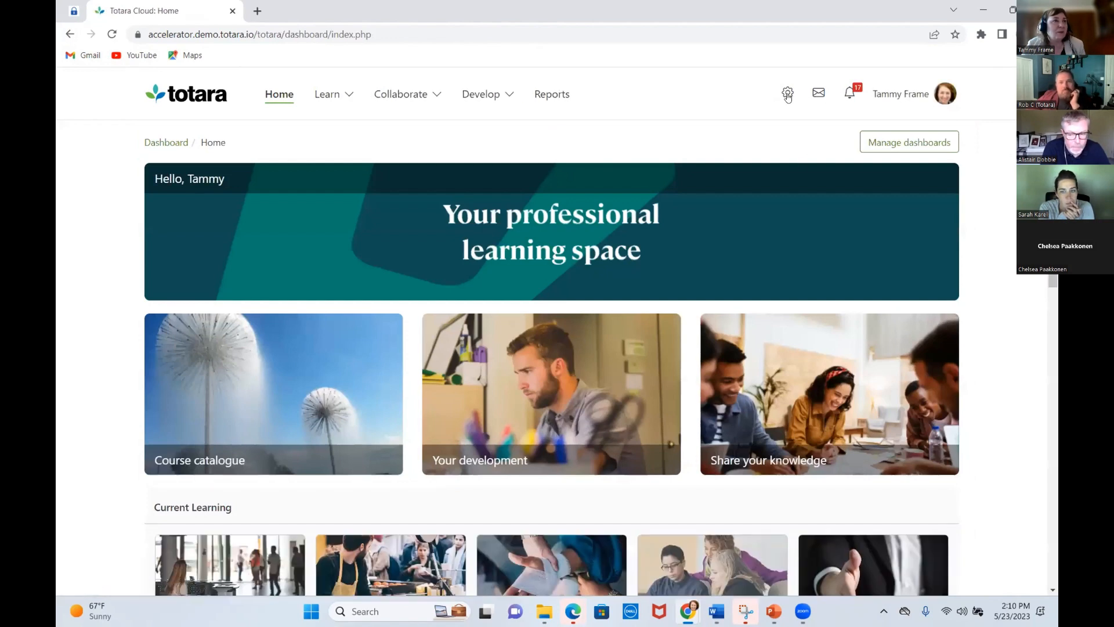
- Search the site's user records for the trainer by first name
{"action": "left_click", "coordinate": [788, 95]}
{"action": "left_click", "coordinate": [588, 207]}
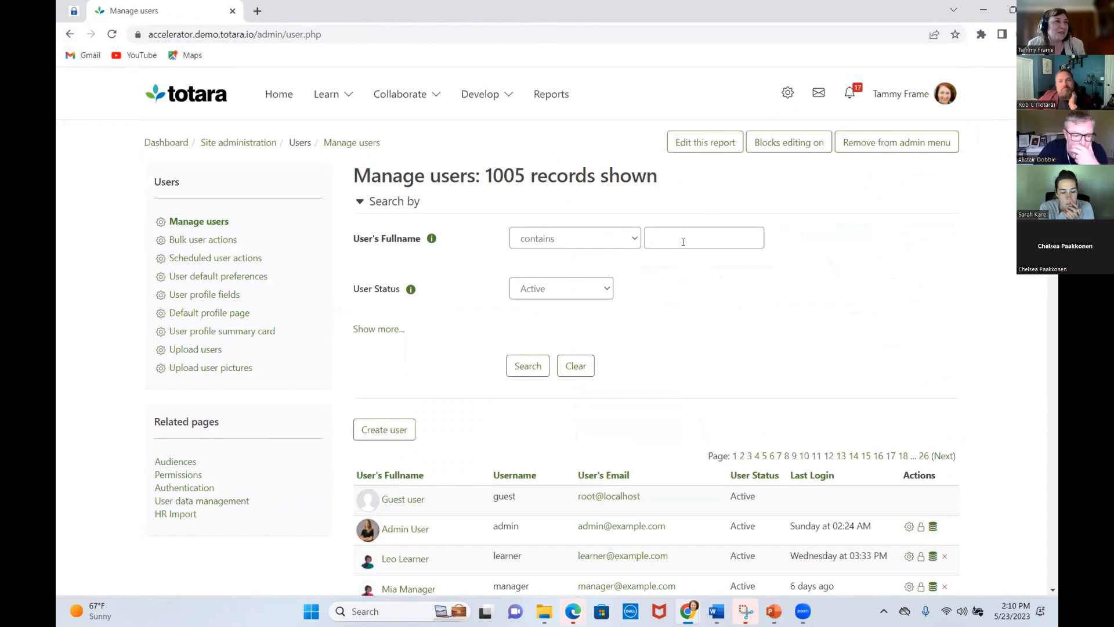
{"action": "left_click", "coordinate": [680, 243]}
{"action": "type", "text": "a"}
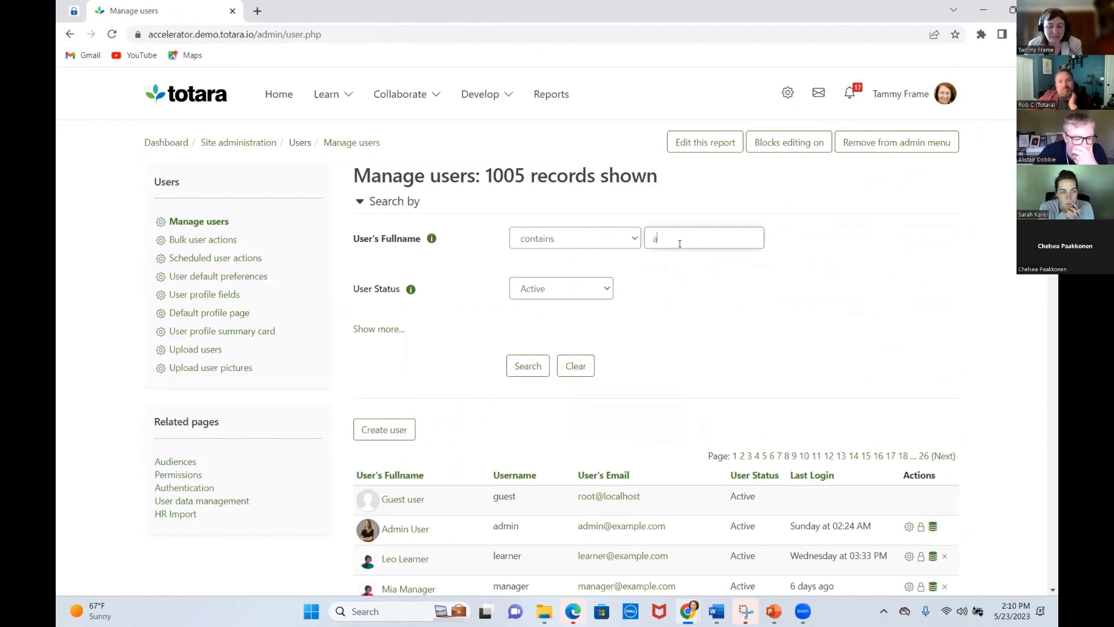
{"action": "type", "text": "ngie"}
{"action": "key", "text": "Return"}
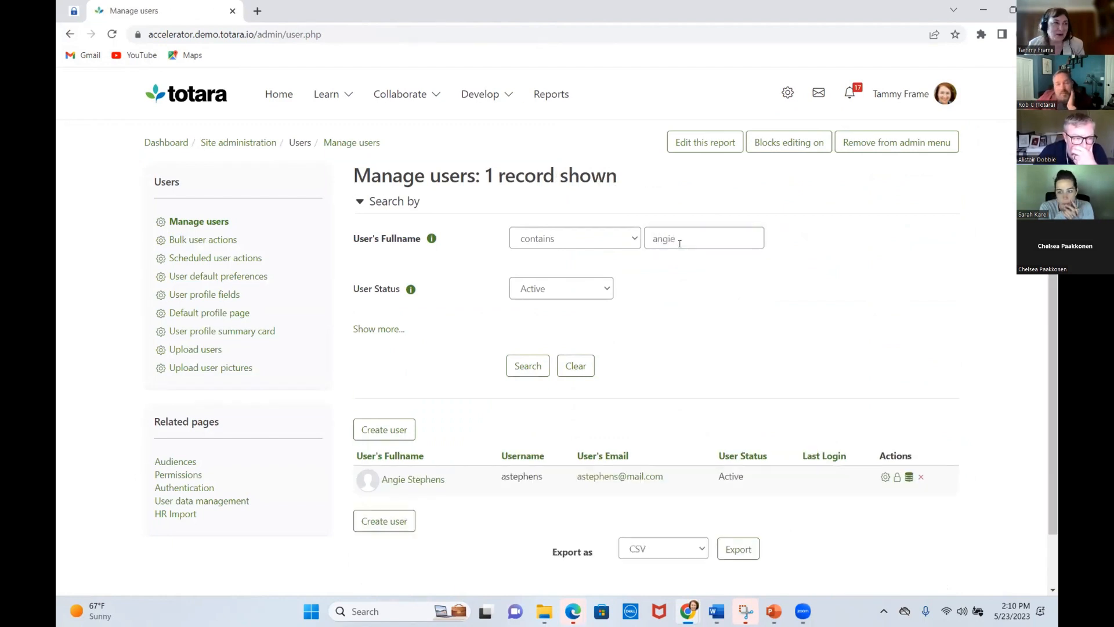
- Log in as the trainer from their user profile and look over their home dashboard
{"action": "left_click", "coordinate": [417, 481]}
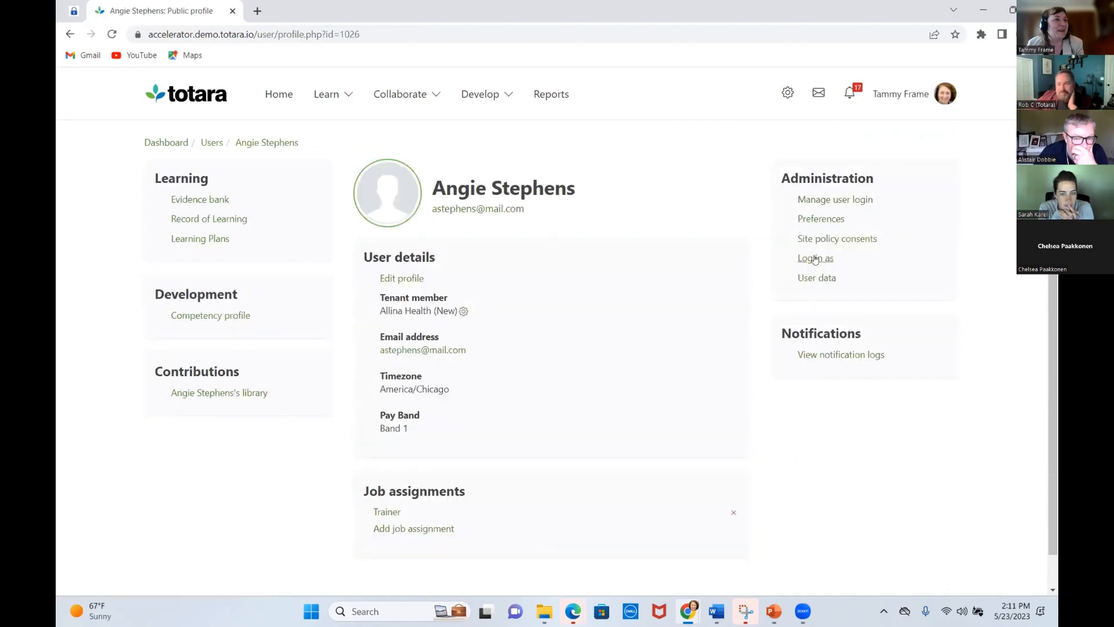
{"action": "left_click", "coordinate": [815, 259]}
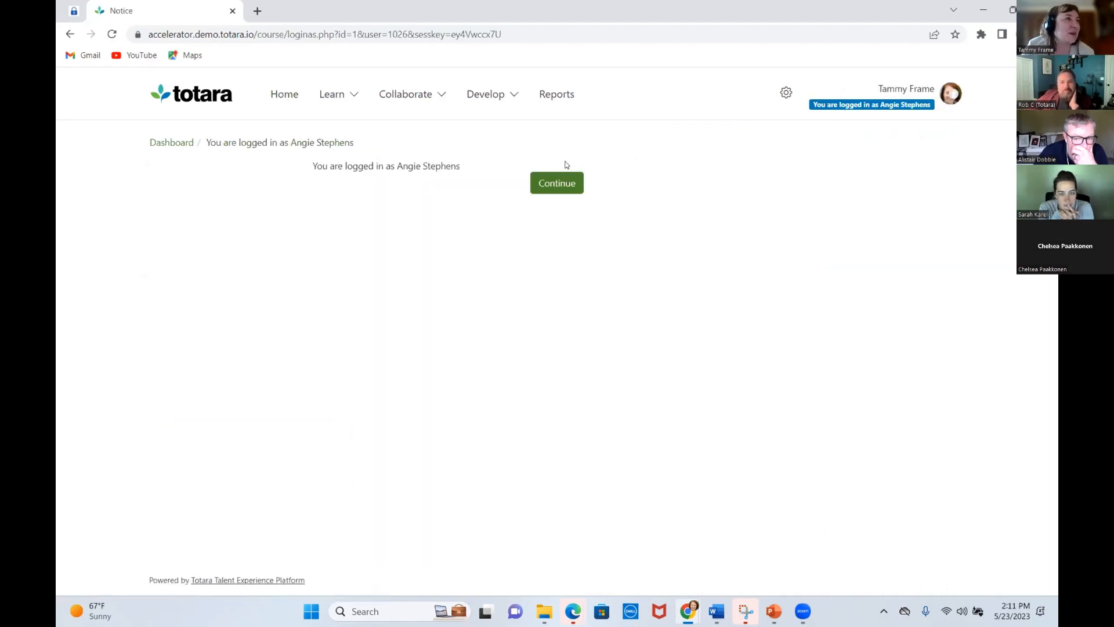
{"action": "left_click", "coordinate": [561, 182]}
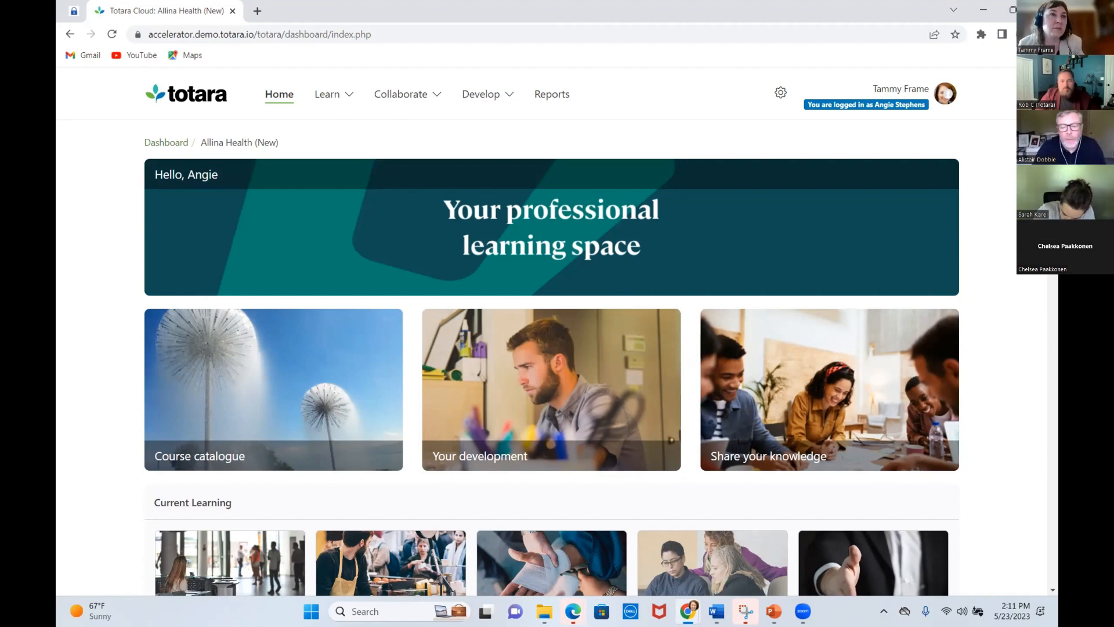
{"action": "scroll", "coordinate": [551, 330], "scroll_direction": "down", "scroll_amount": 1}
{"action": "scroll", "coordinate": [551, 330], "scroll_direction": "down", "scroll_amount": 2}
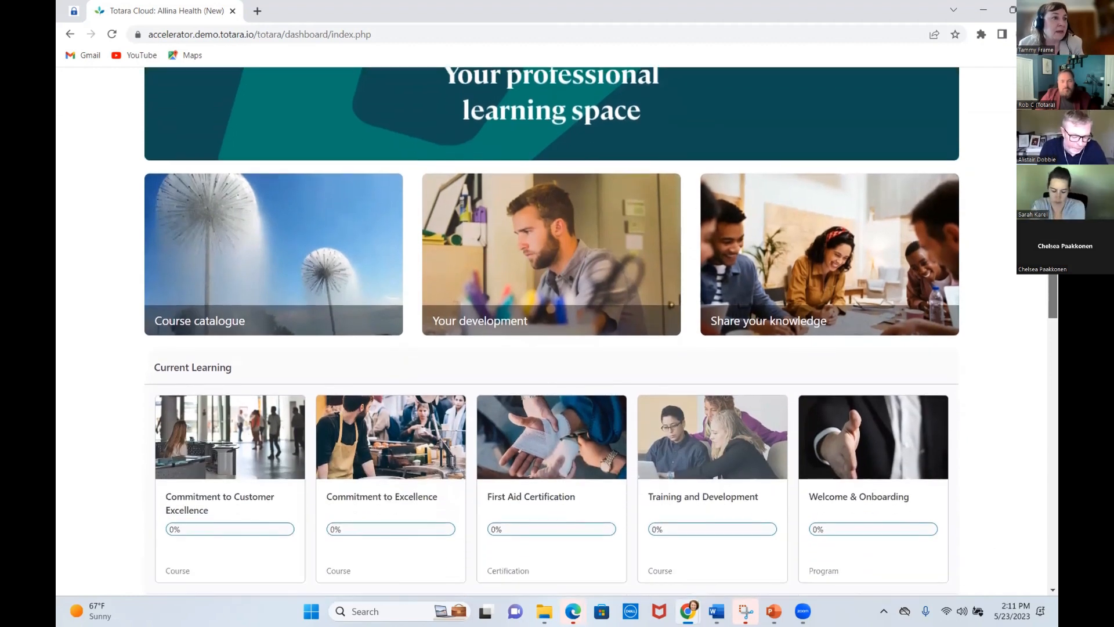
{"action": "scroll", "coordinate": [551, 330], "scroll_direction": "up", "scroll_amount": 2}
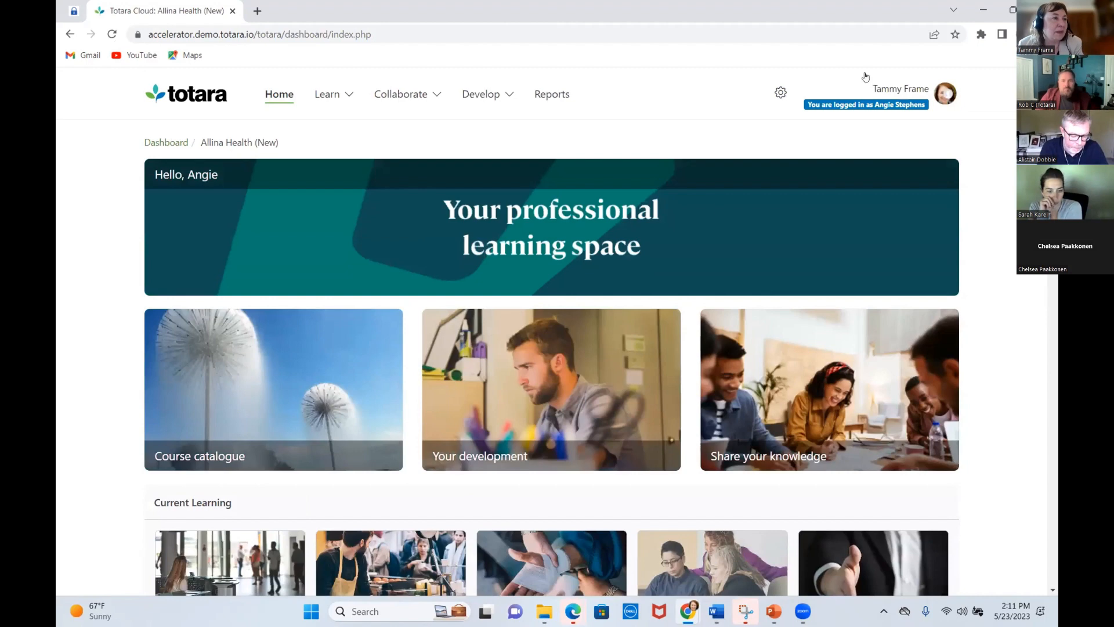
- Open course and category management and show the details of the Repositioning course in Allina Health (New)
{"action": "left_click", "coordinate": [780, 95]}
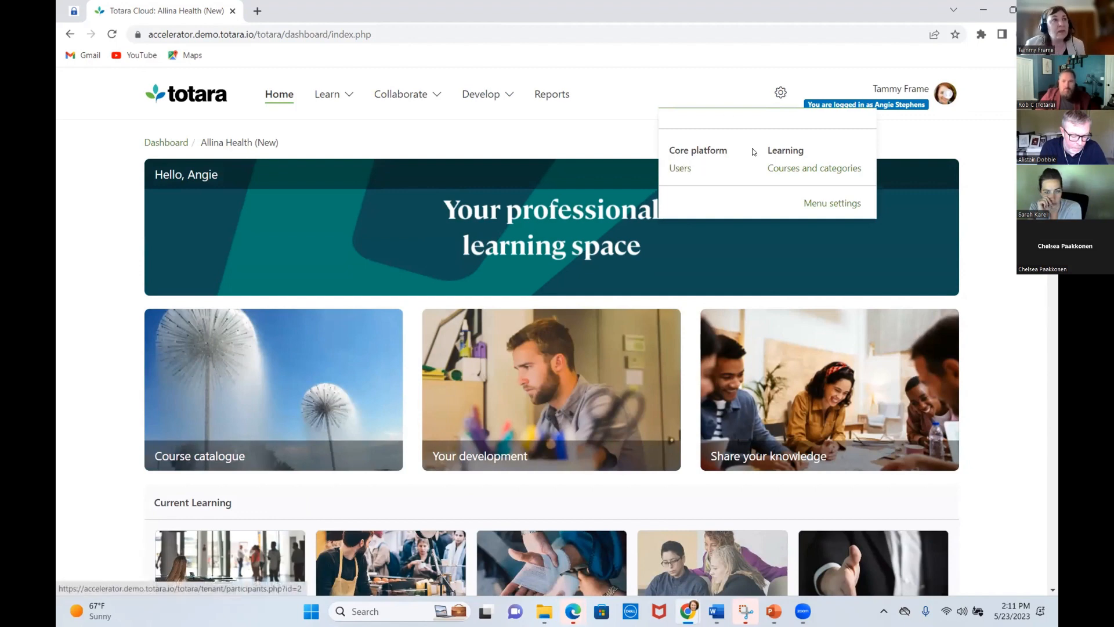
{"action": "left_click", "coordinate": [796, 174]}
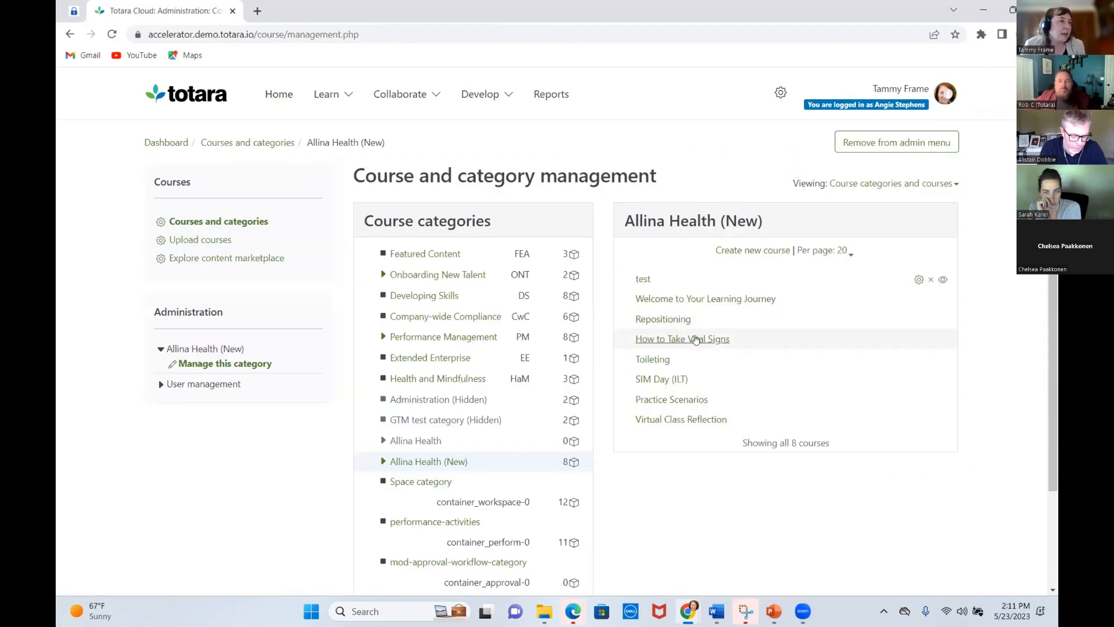
{"action": "left_click", "coordinate": [678, 320]}
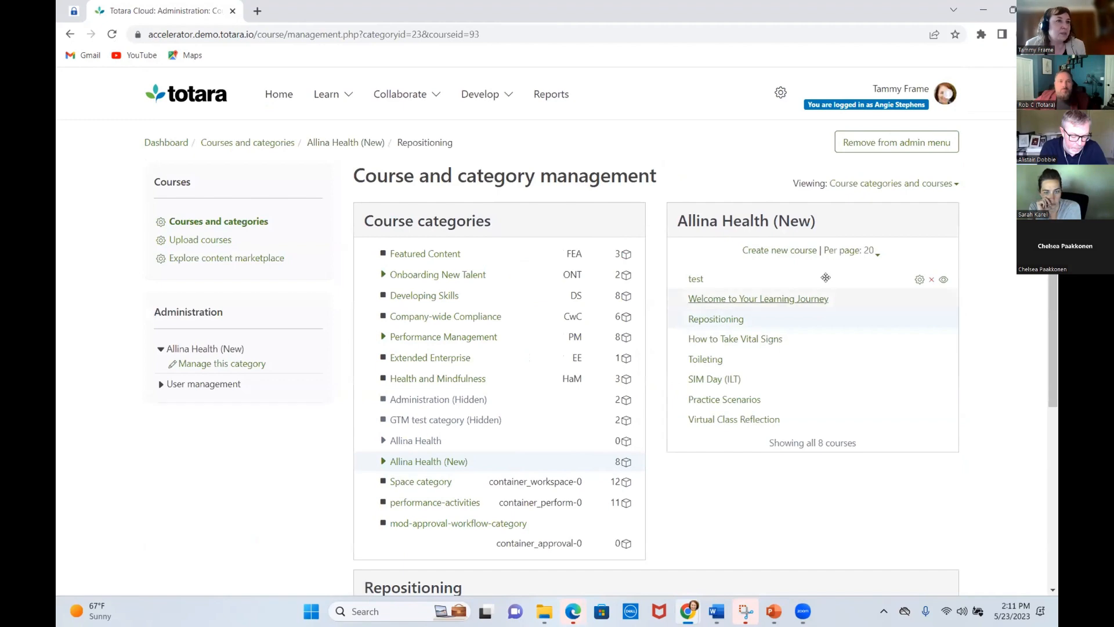
{"action": "scroll", "coordinate": [1025, 463], "scroll_direction": "down", "scroll_amount": 5}
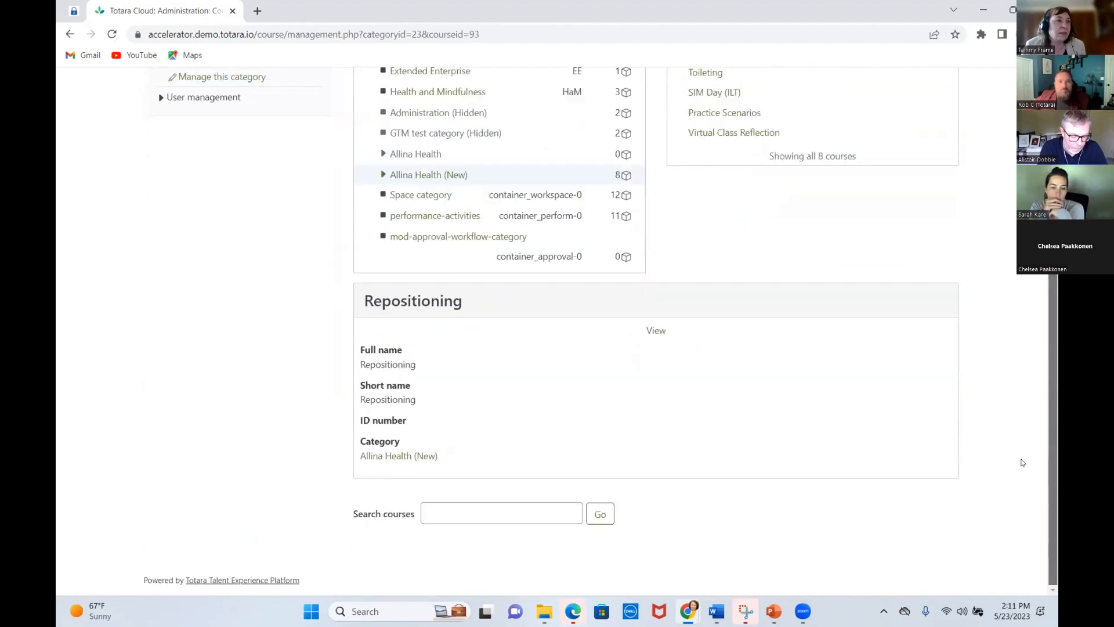
{"action": "scroll", "coordinate": [608, 461], "scroll_direction": "up", "scroll_amount": 3}
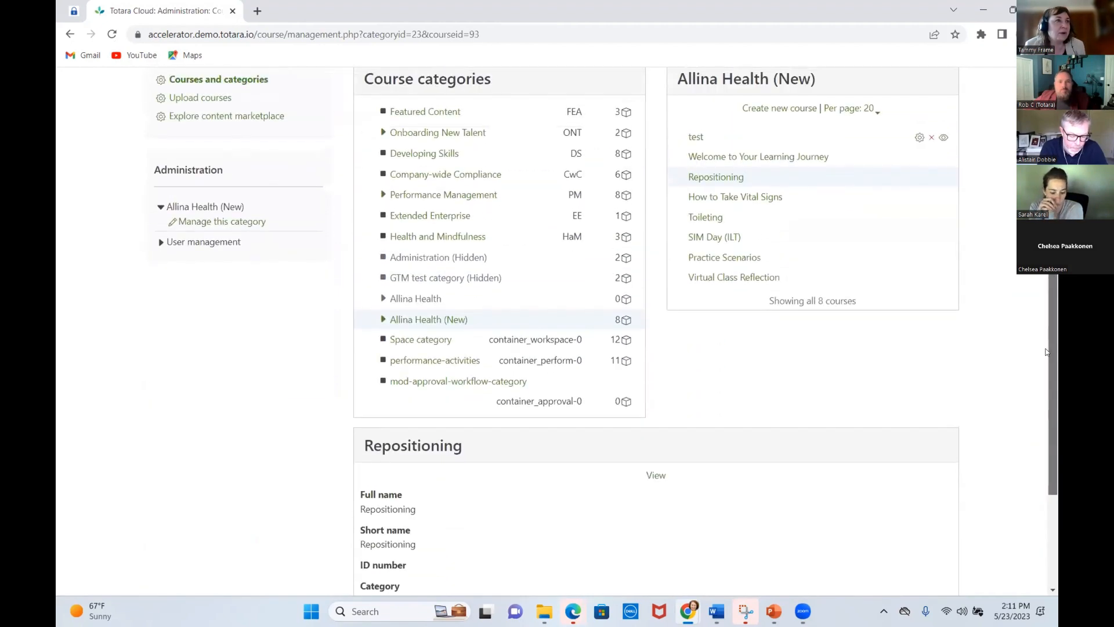
- Self-enroll the trainer in the Repositioning course and return to the course management page
{"action": "left_click", "coordinate": [655, 475]}
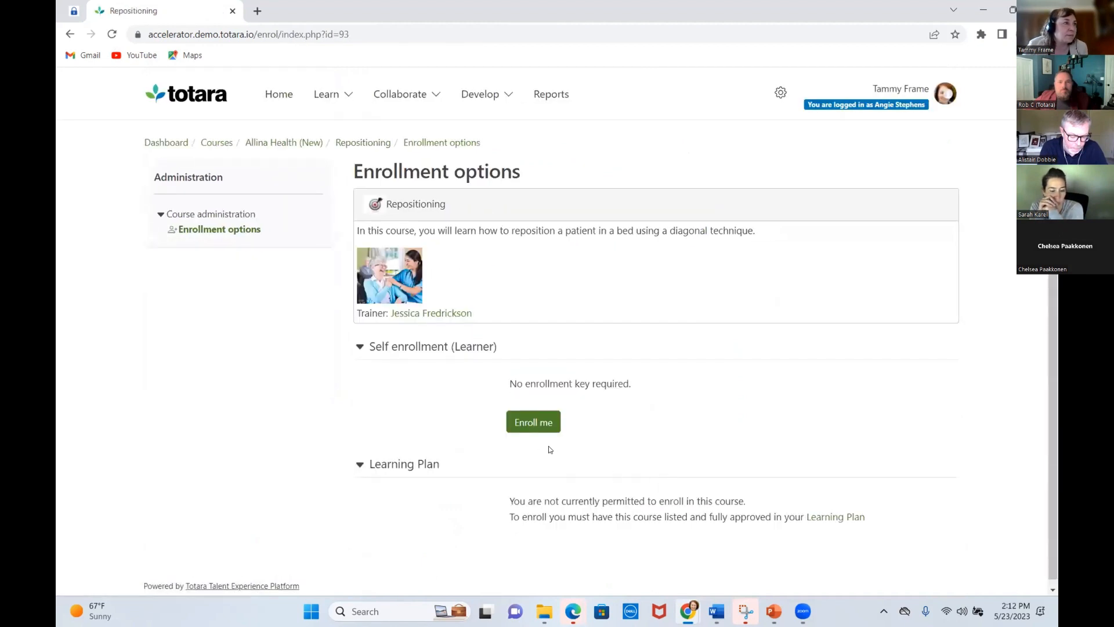
{"action": "left_click", "coordinate": [545, 423]}
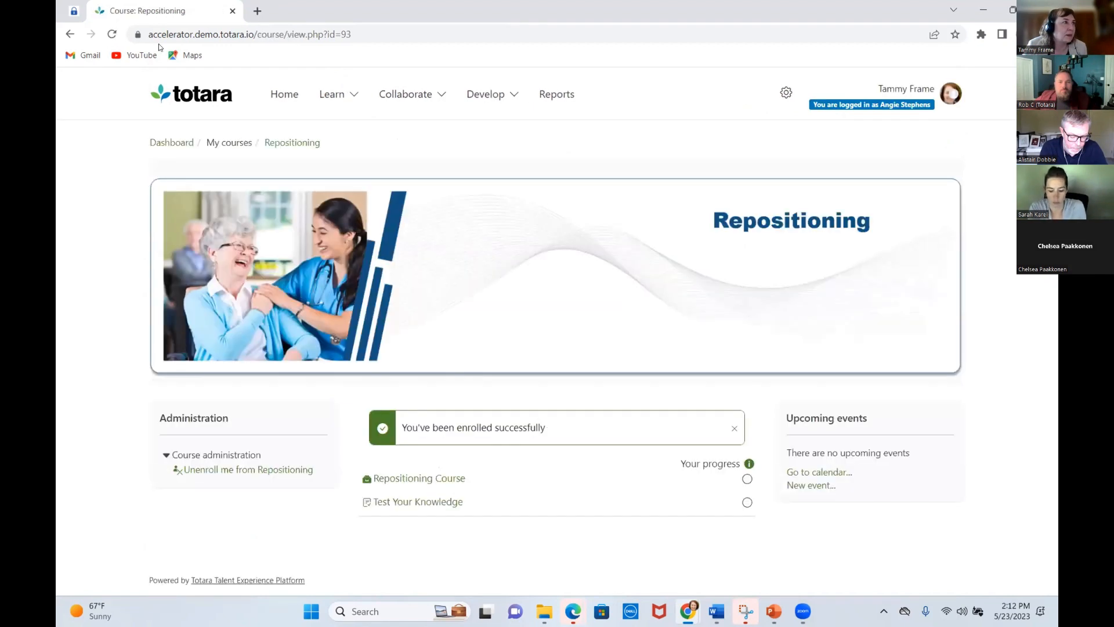
{"action": "left_click", "coordinate": [69, 35]}
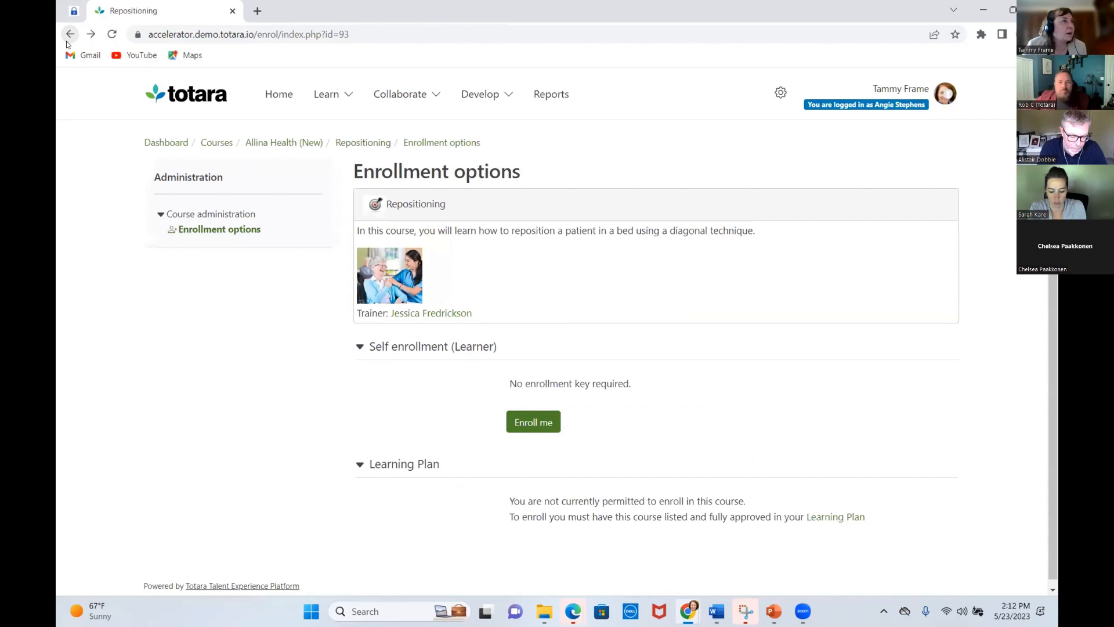
{"action": "left_click", "coordinate": [882, 94]}
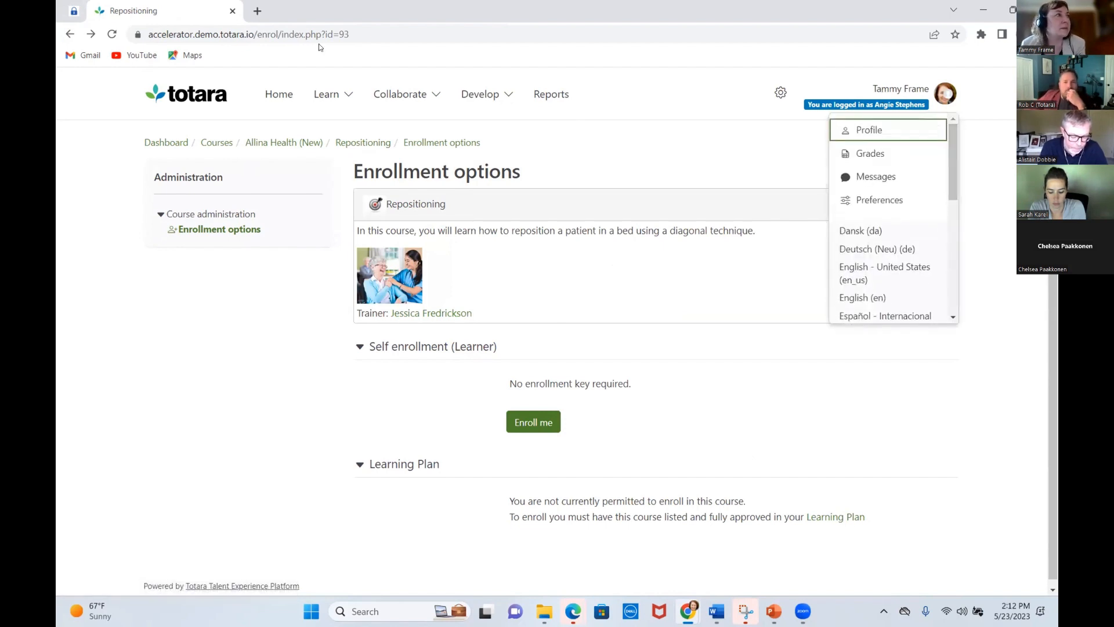
{"action": "left_click", "coordinate": [69, 34]}
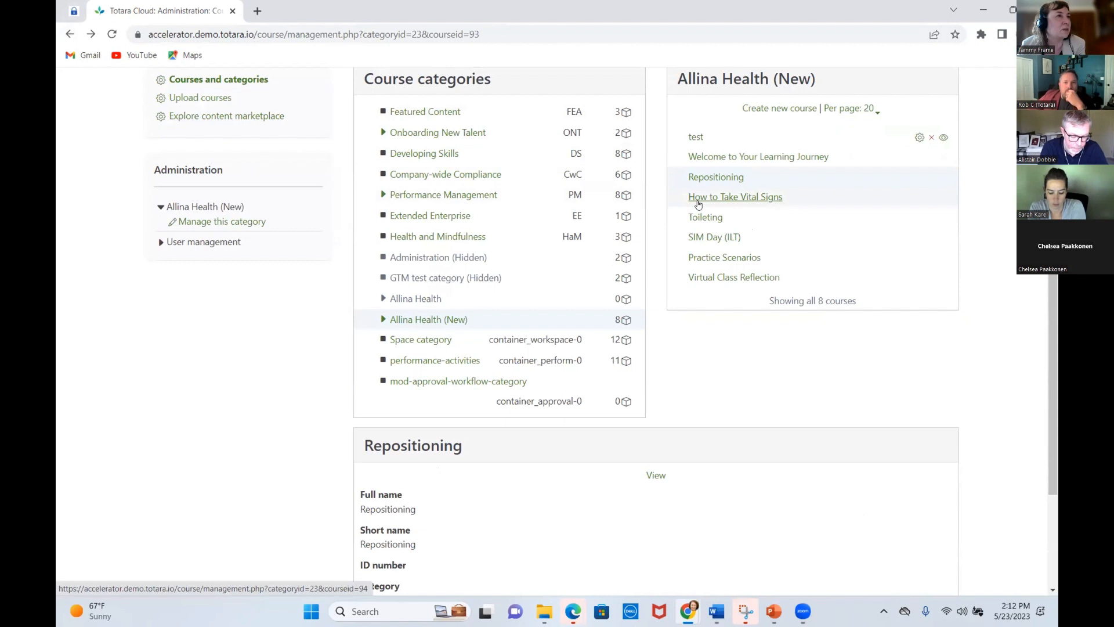
- Start a new multi-activity course in Allina Health (New), with the trainer's first name in possessive form plus "course" as its full name
{"action": "left_click", "coordinate": [757, 110]}
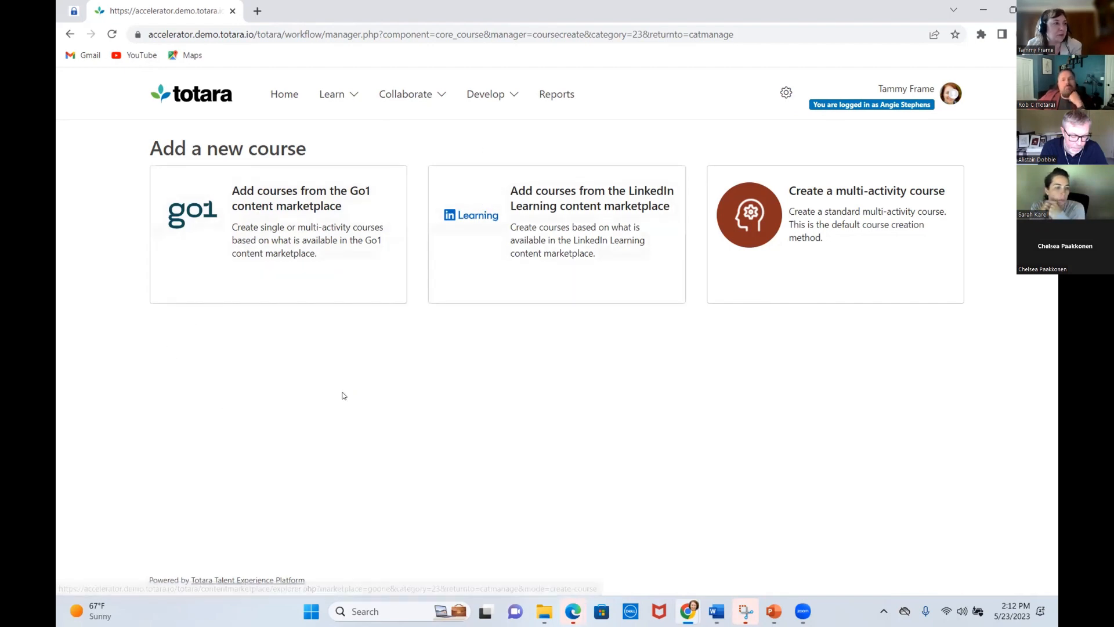
{"action": "left_click", "coordinate": [833, 199]}
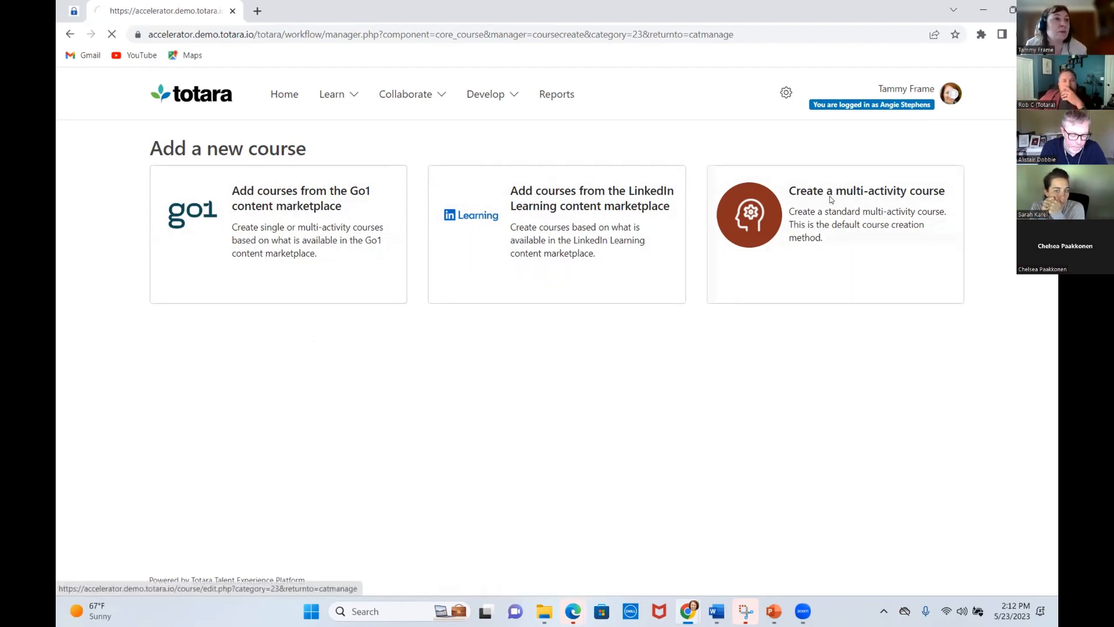
{"action": "left_click", "coordinate": [667, 271]}
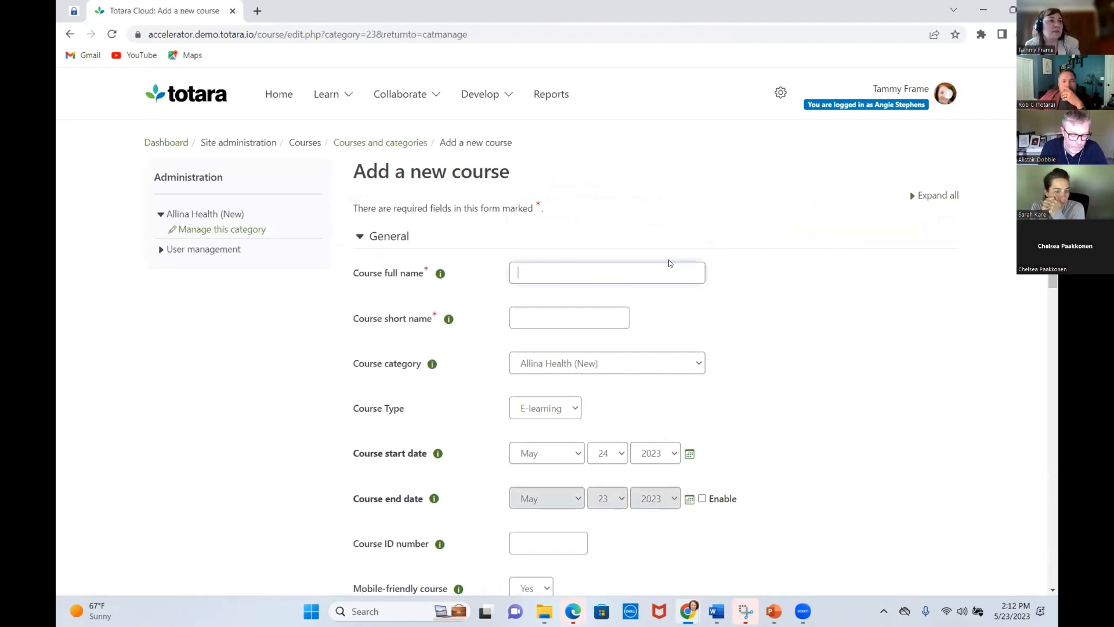
{"action": "type", "text": "Angies course"}
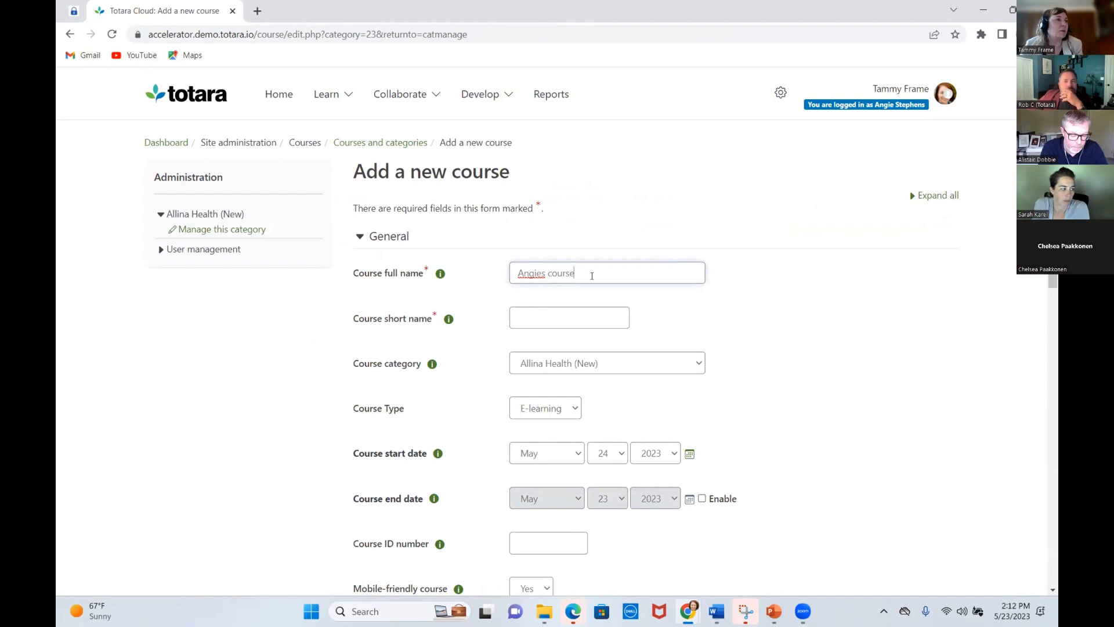
- Copy the new course's full name into its short name
{"action": "left_click_drag", "start_coordinate": [595, 268], "coordinate": [518, 273]}
{"action": "key", "text": "ctrl+c"}
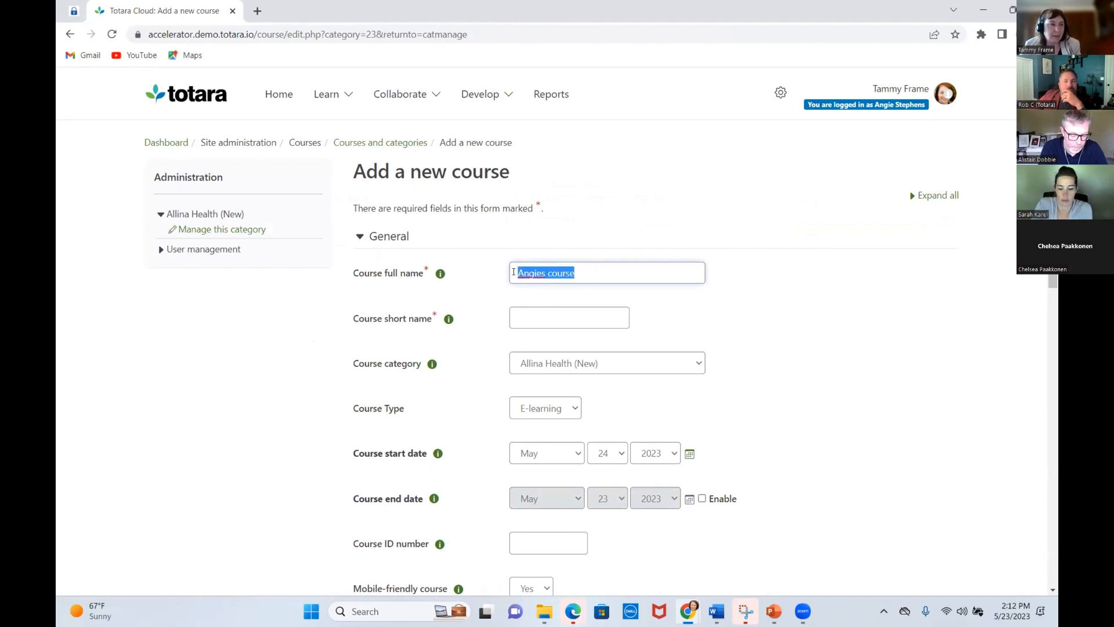
{"action": "left_click", "coordinate": [512, 312]}
{"action": "key", "text": "ctrl+v"}
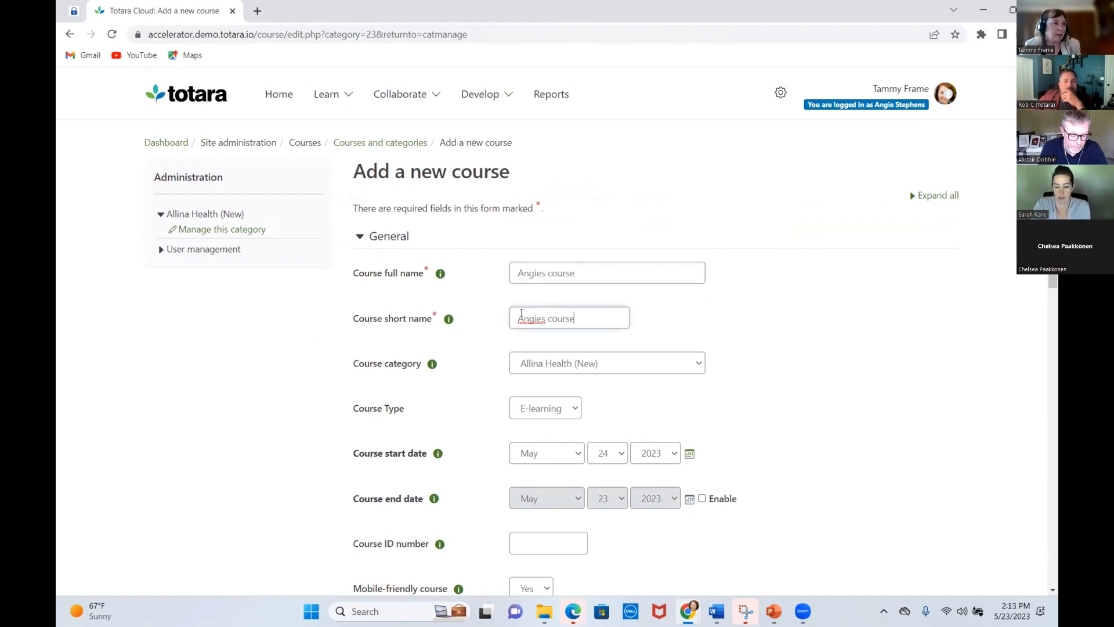
- Examine the options available for the new course's category and course type, keeping Allina Health (New) and E-learning selected
{"action": "left_click", "coordinate": [596, 363]}
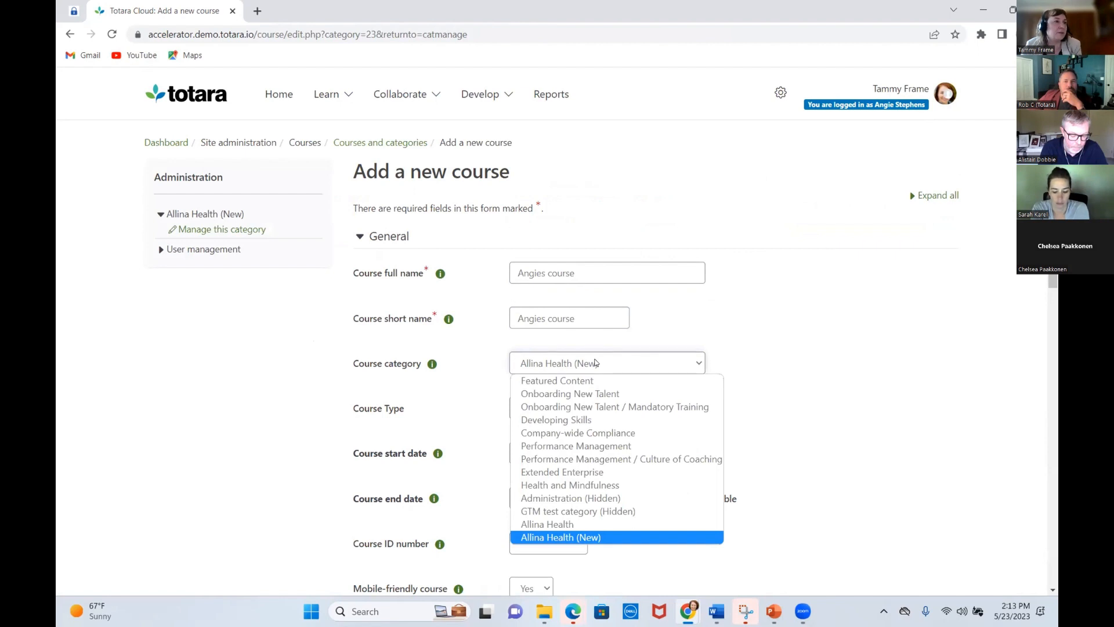
{"action": "left_click", "coordinate": [596, 363]}
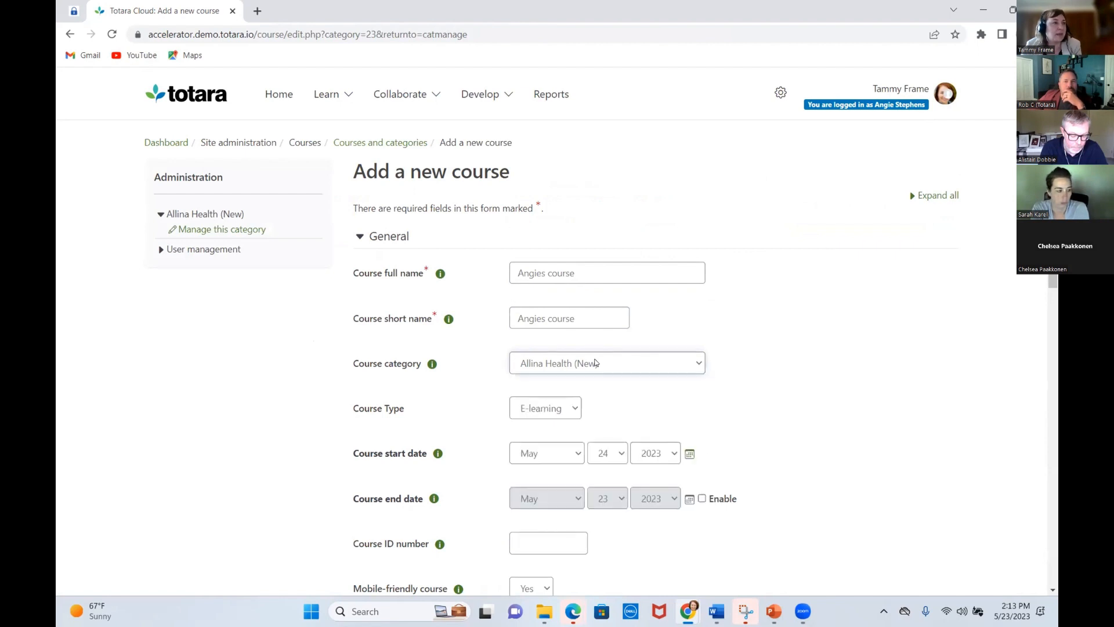
{"action": "left_click", "coordinate": [544, 410]}
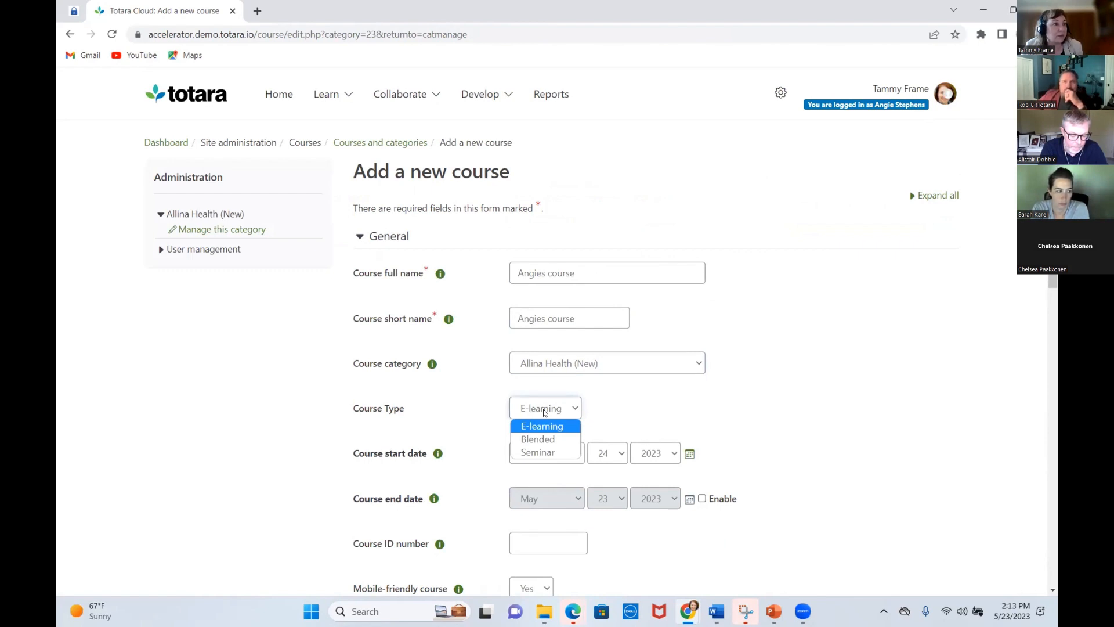
{"action": "left_click", "coordinate": [544, 412]}
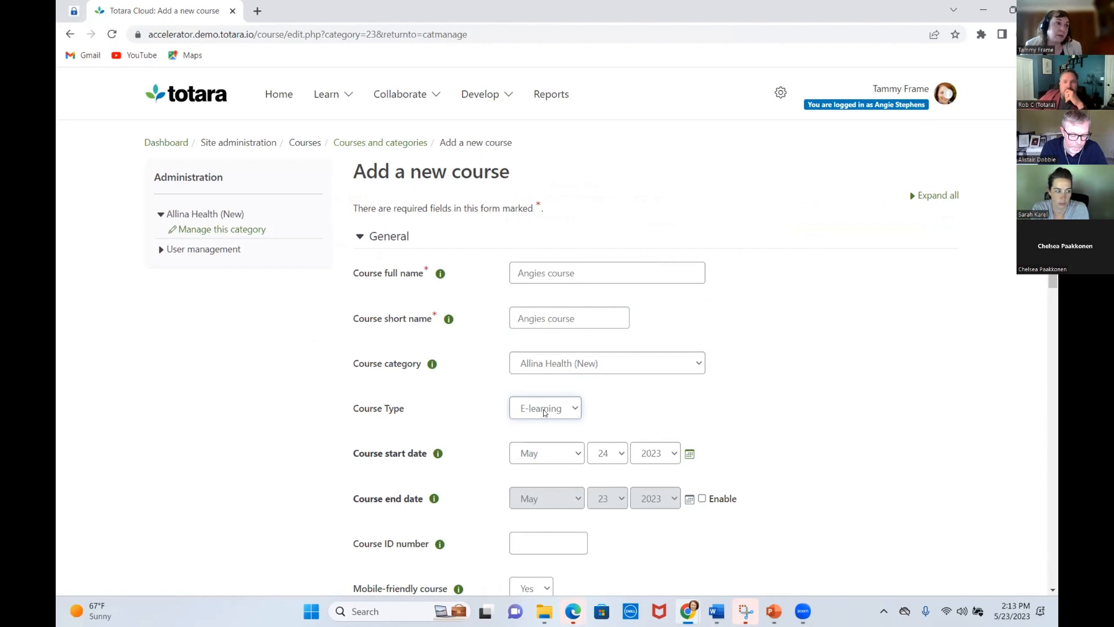
{"action": "left_click", "coordinate": [545, 412]}
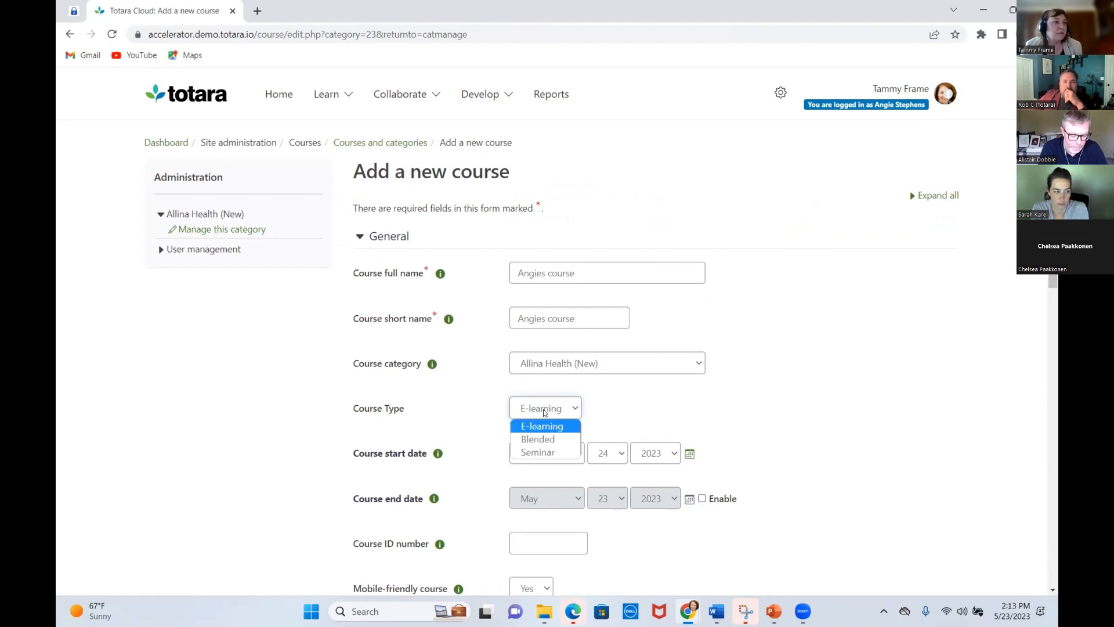
{"action": "left_click", "coordinate": [544, 412]}
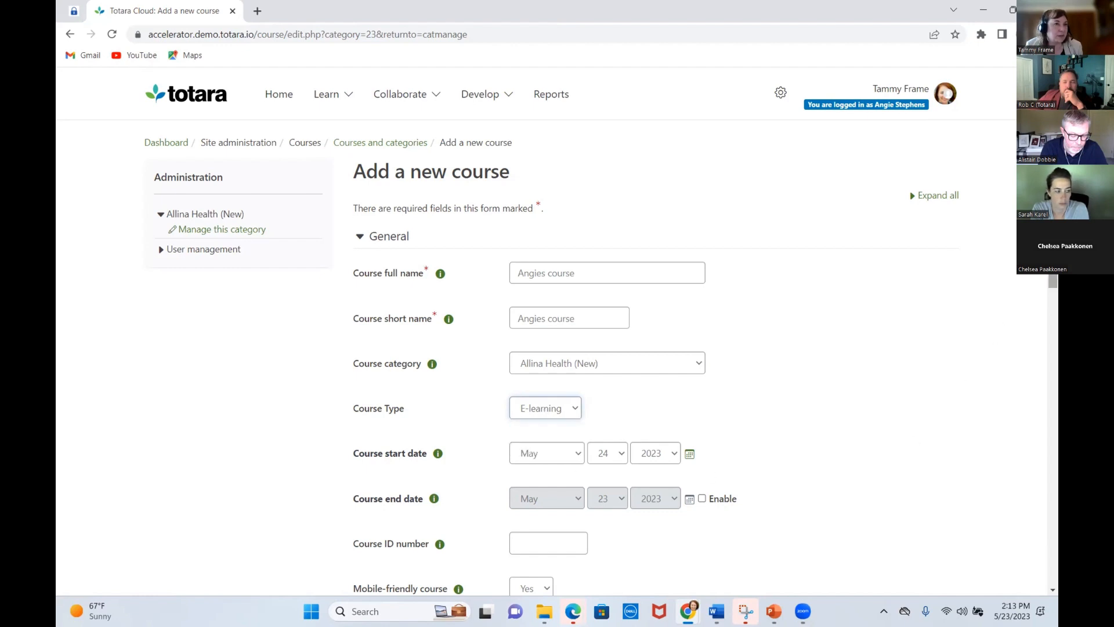
- Review the new course's date, description and summary file settings, and expand all sections of the form
{"action": "scroll", "coordinate": [1027, 373], "scroll_direction": "down", "scroll_amount": 4}
{"action": "scroll", "coordinate": [1027, 374], "scroll_direction": "down", "scroll_amount": 2}
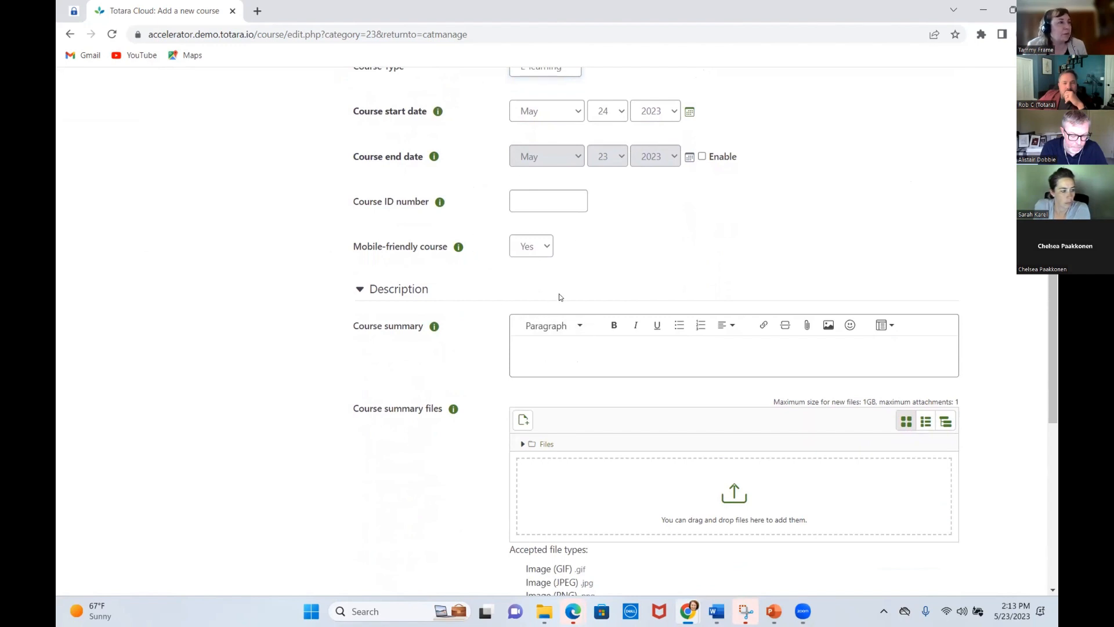
{"action": "scroll", "coordinate": [1050, 284], "scroll_direction": "down", "scroll_amount": 3}
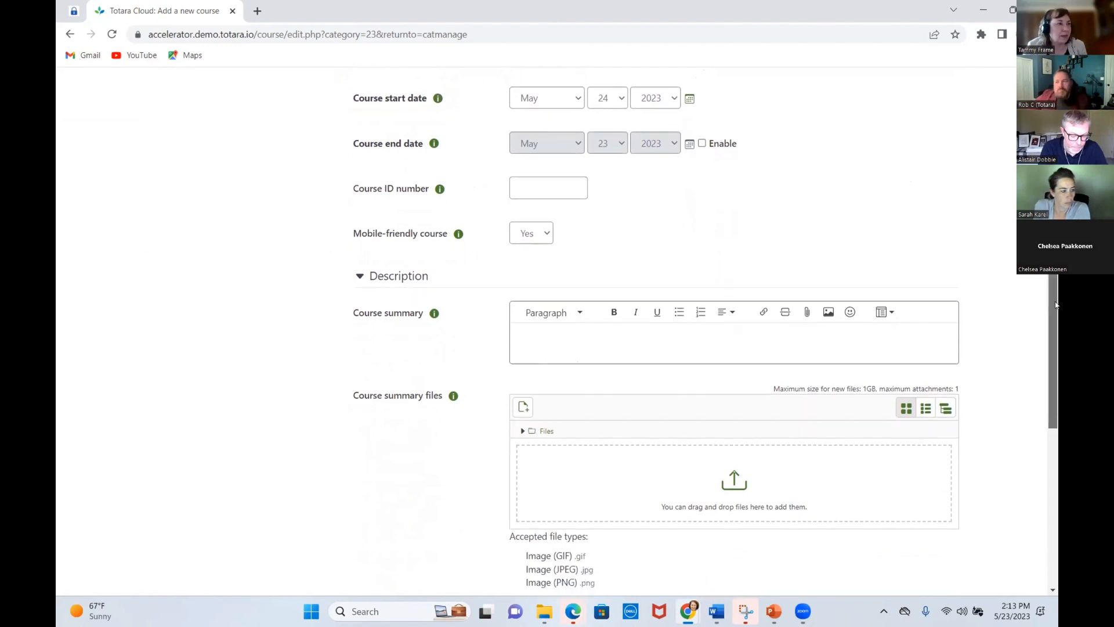
{"action": "scroll", "coordinate": [1035, 293], "scroll_direction": "up", "scroll_amount": 2}
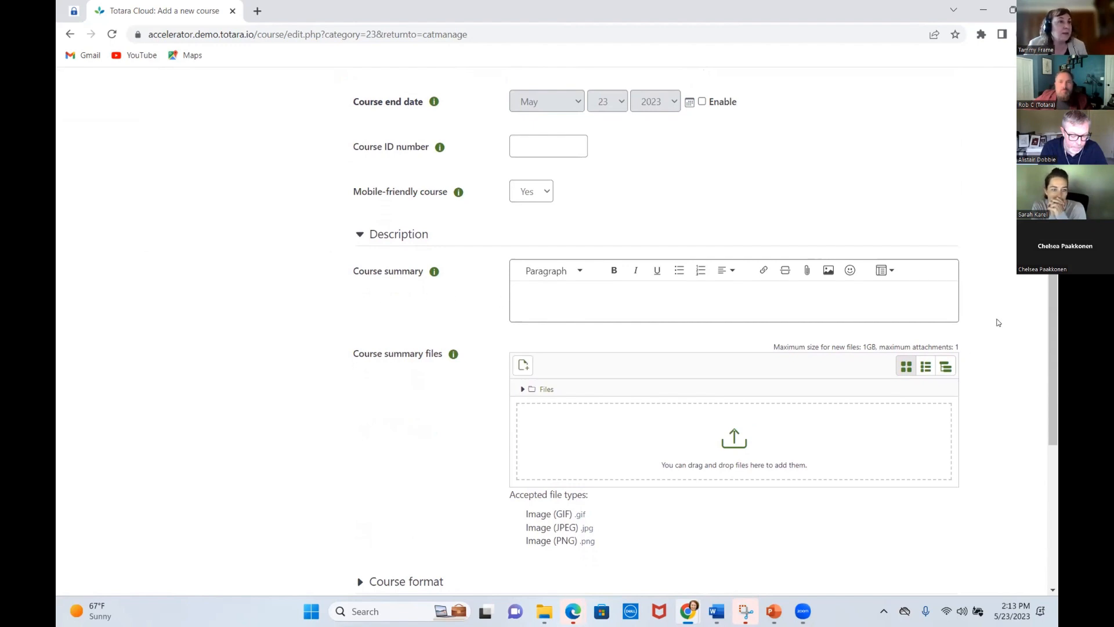
{"action": "scroll", "coordinate": [1039, 325], "scroll_direction": "down", "scroll_amount": 3}
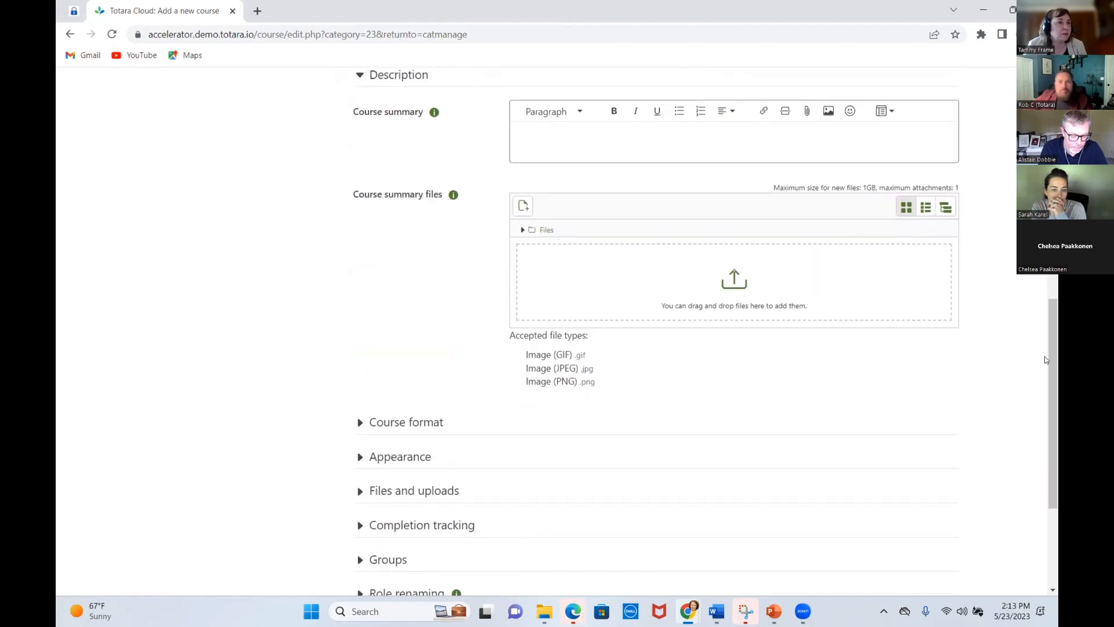
{"action": "scroll", "coordinate": [1046, 359], "scroll_direction": "up", "scroll_amount": 10}
{"action": "left_click_drag", "start_coordinate": [932, 196], "coordinate": [928, 203]}
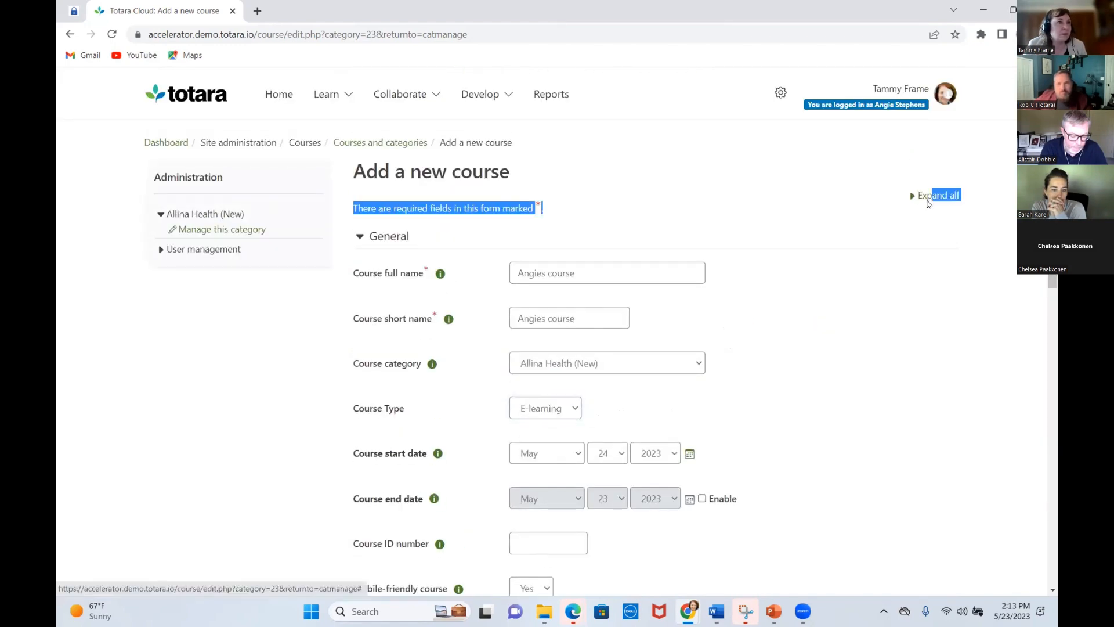
{"action": "left_click", "coordinate": [929, 198]}
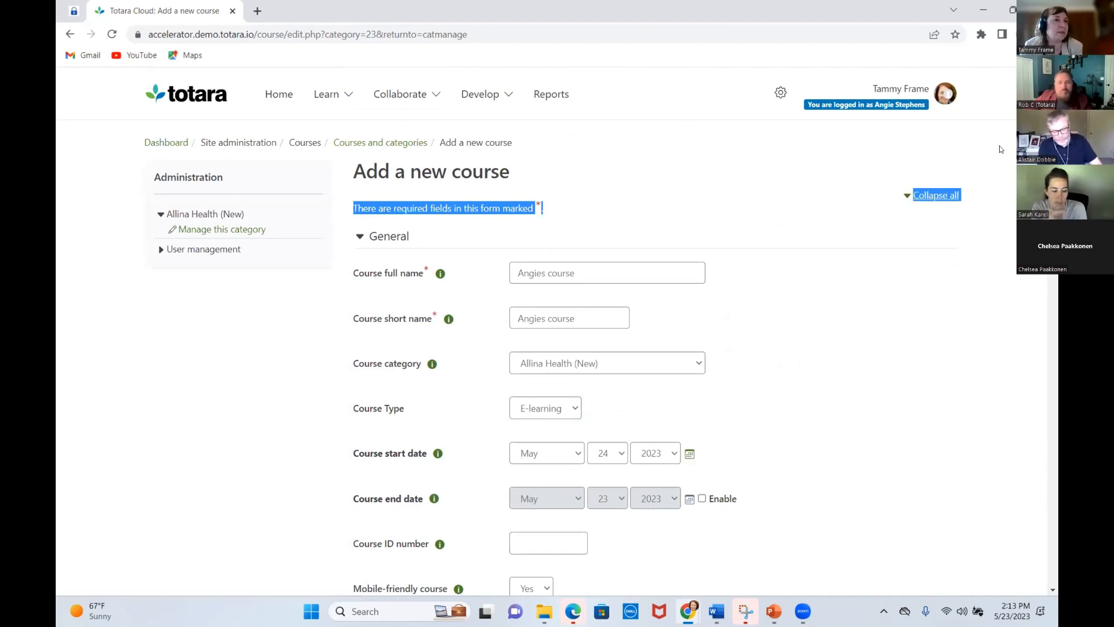
- Examine the course format options, keeping Topics format selected
{"action": "key", "text": "alt+Tab"}
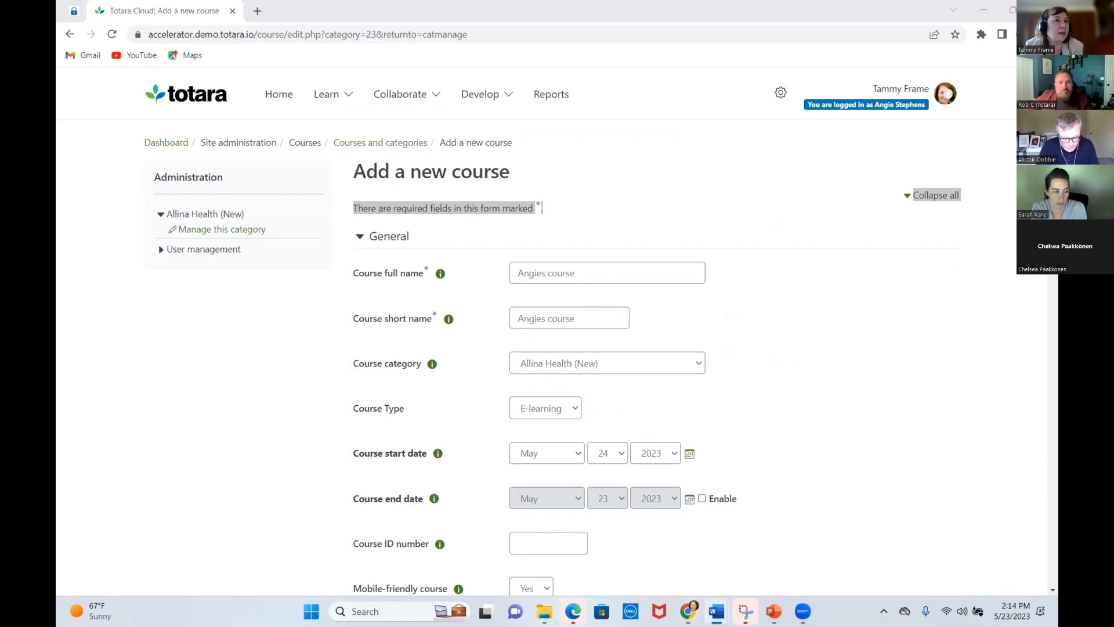
{"action": "mouse_move", "coordinate": [1053, 117]}
{"action": "left_mouse_down"}
{"action": "mouse_move", "coordinate": [1053, 264]}
{"action": "mouse_move", "coordinate": [1053, 115]}
{"action": "left_mouse_up"}
{"action": "left_click_drag", "start_coordinate": [1015, 155], "coordinate": [1043, 275]}
{"action": "left_click", "coordinate": [578, 169]}
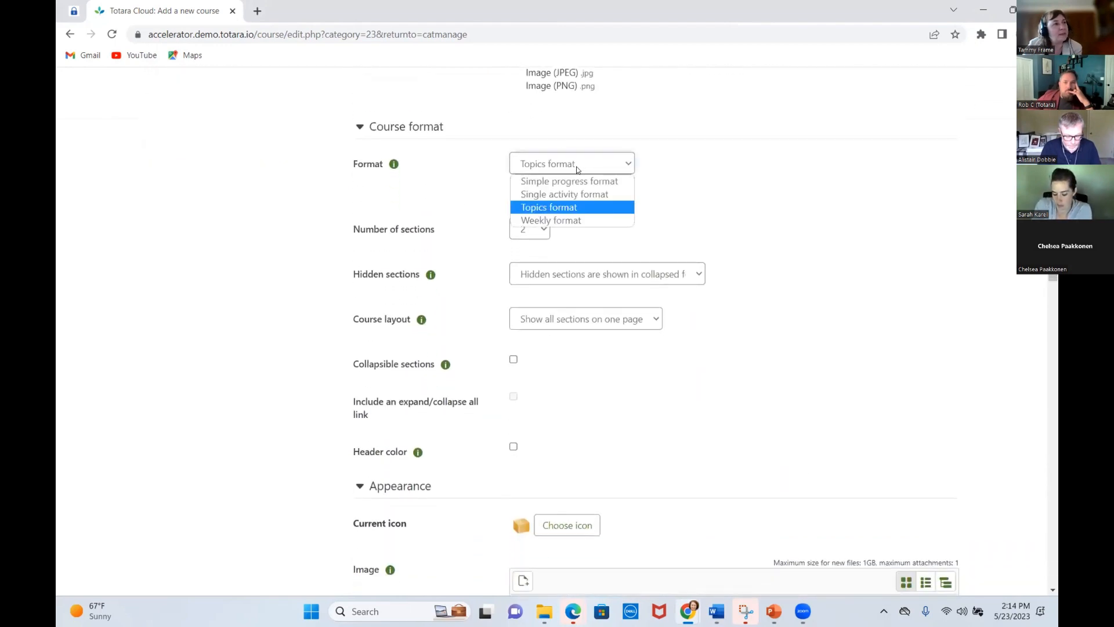
{"action": "left_click", "coordinate": [577, 168]}
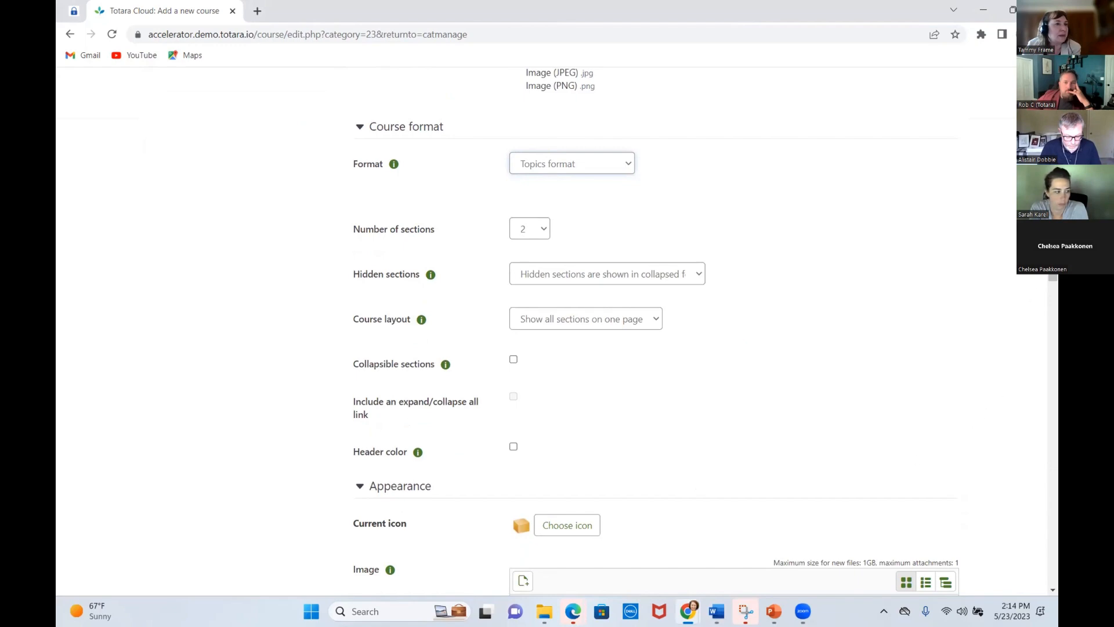
- Review the new course's appearance, upload size, completion tracking and due date settings
{"action": "scroll", "coordinate": [377, 225], "scroll_direction": "down", "scroll_amount": 7}
{"action": "scroll", "coordinate": [377, 225], "scroll_direction": "up", "scroll_amount": 3}
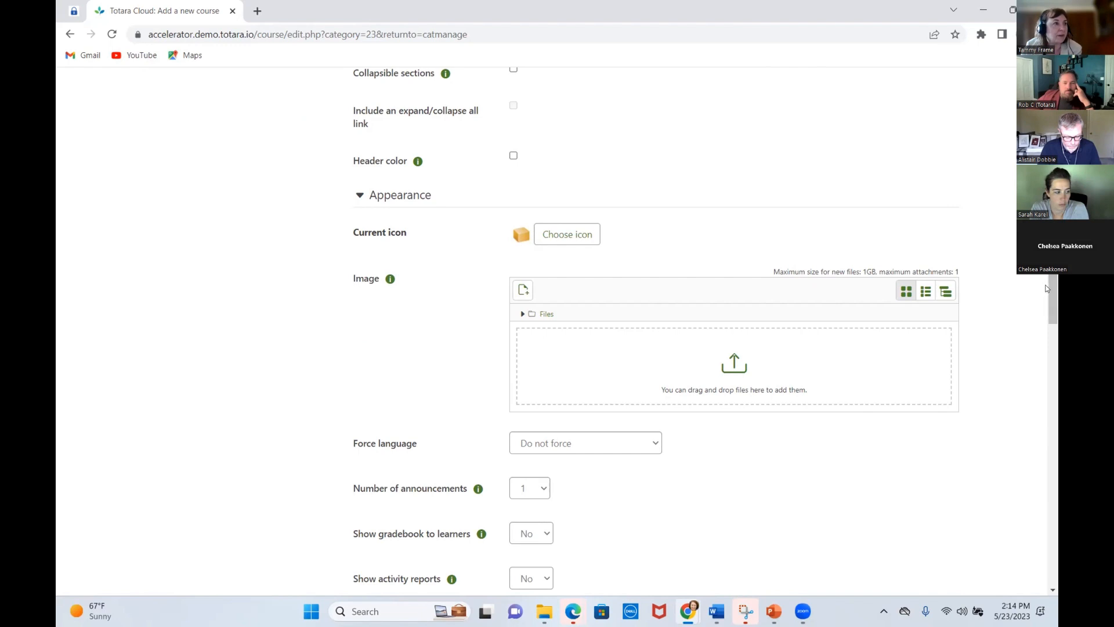
{"action": "left_click_drag", "start_coordinate": [1048, 289], "coordinate": [1038, 330]}
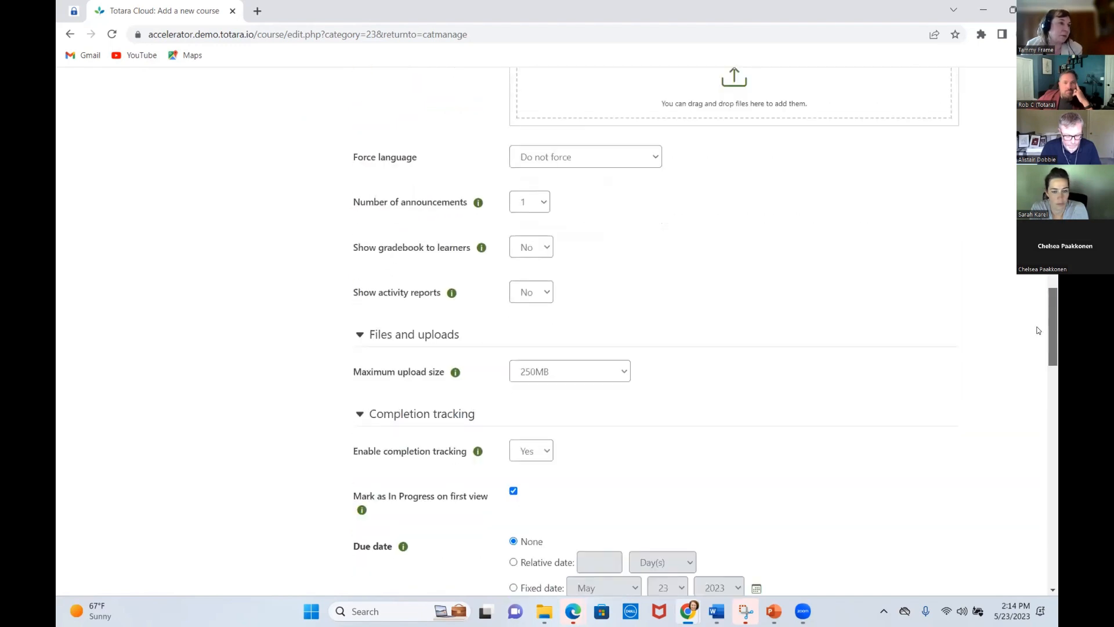
{"action": "scroll", "coordinate": [1039, 330], "scroll_direction": "down", "scroll_amount": 4}
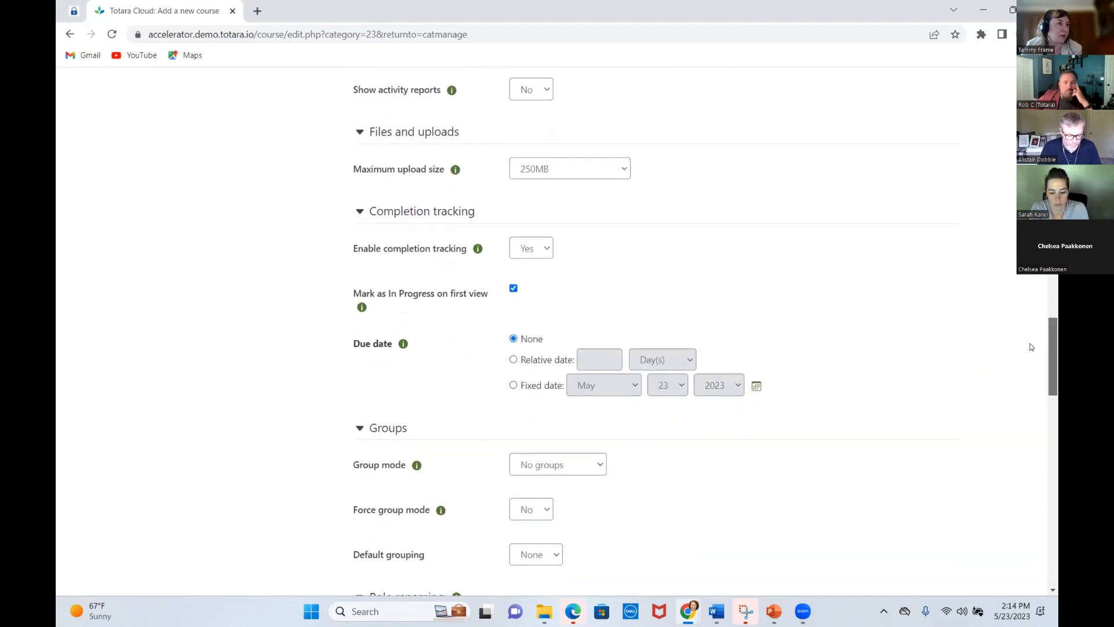
{"action": "scroll", "coordinate": [824, 346], "scroll_direction": "up", "scroll_amount": 3}
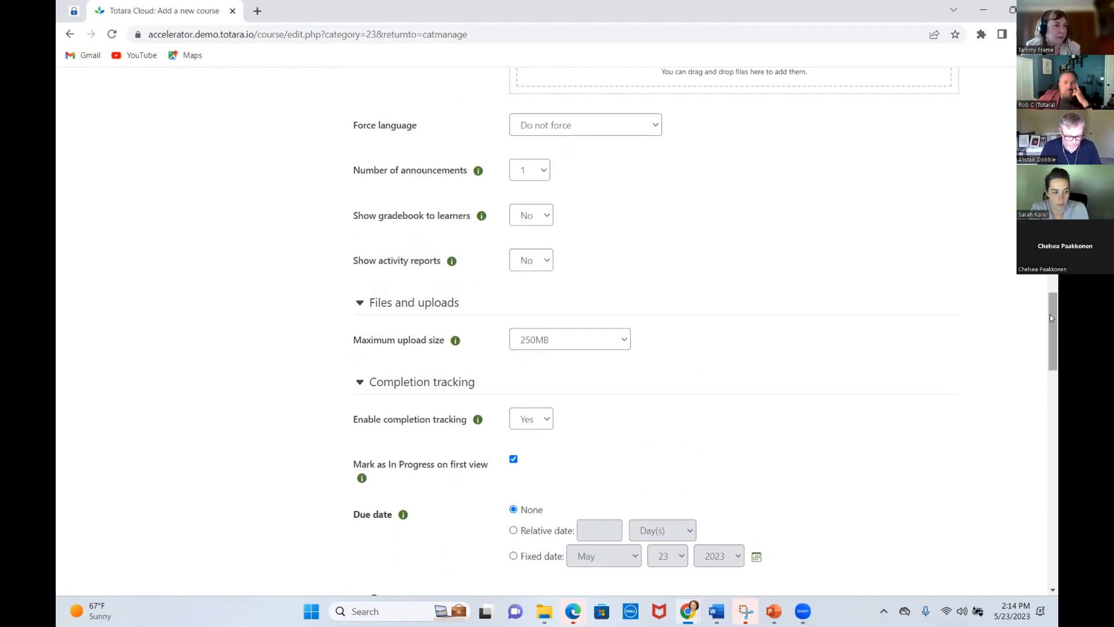
{"action": "left_click_drag", "start_coordinate": [1049, 315], "coordinate": [1047, 337]}
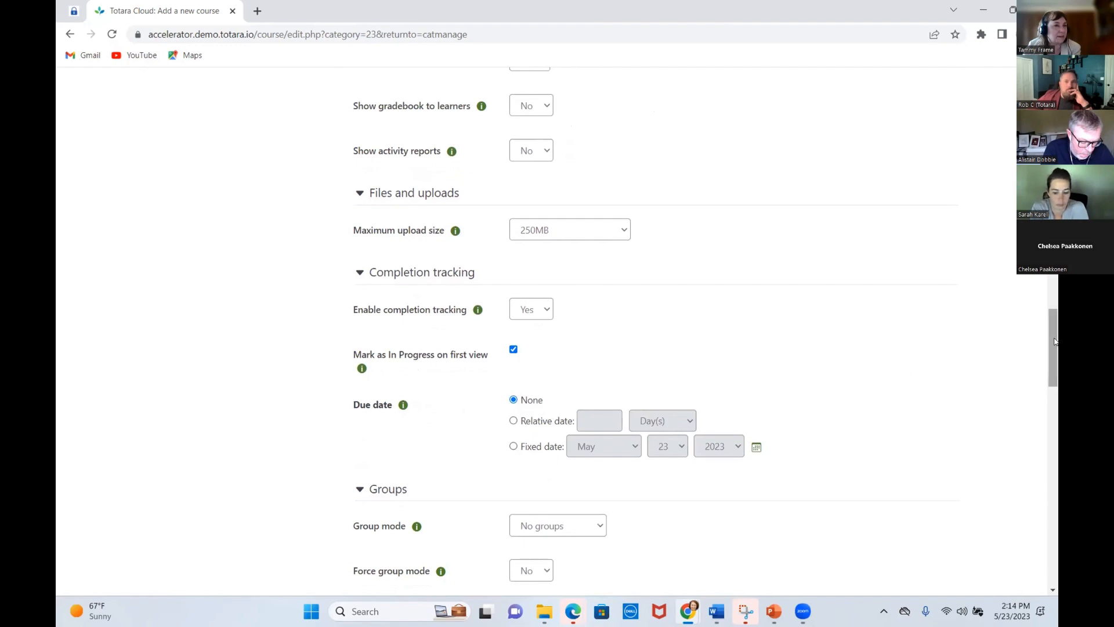
- Save and display the new course, and turn on editing for its page
{"action": "left_click_drag", "start_coordinate": [1052, 342], "coordinate": [1055, 544]}
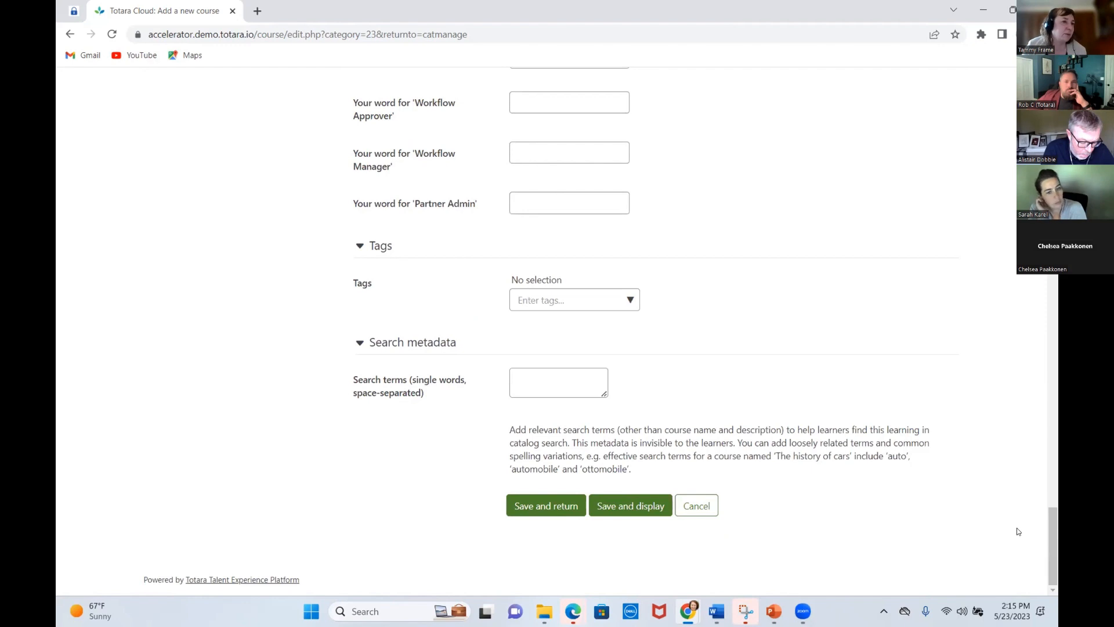
{"action": "left_click", "coordinate": [610, 506]}
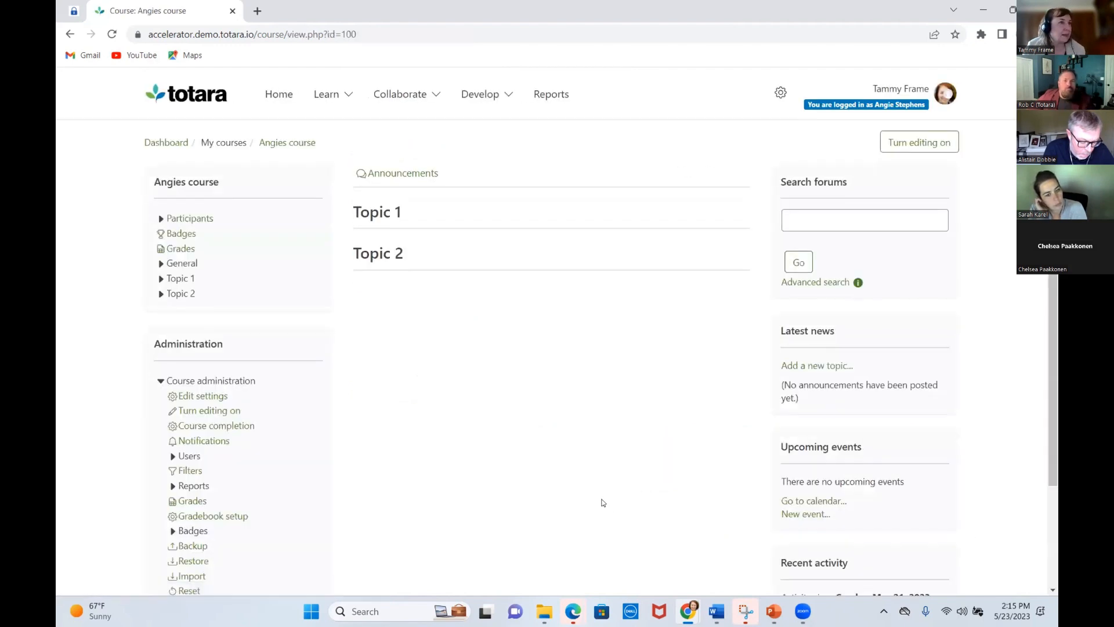
{"action": "left_click", "coordinate": [903, 143]}
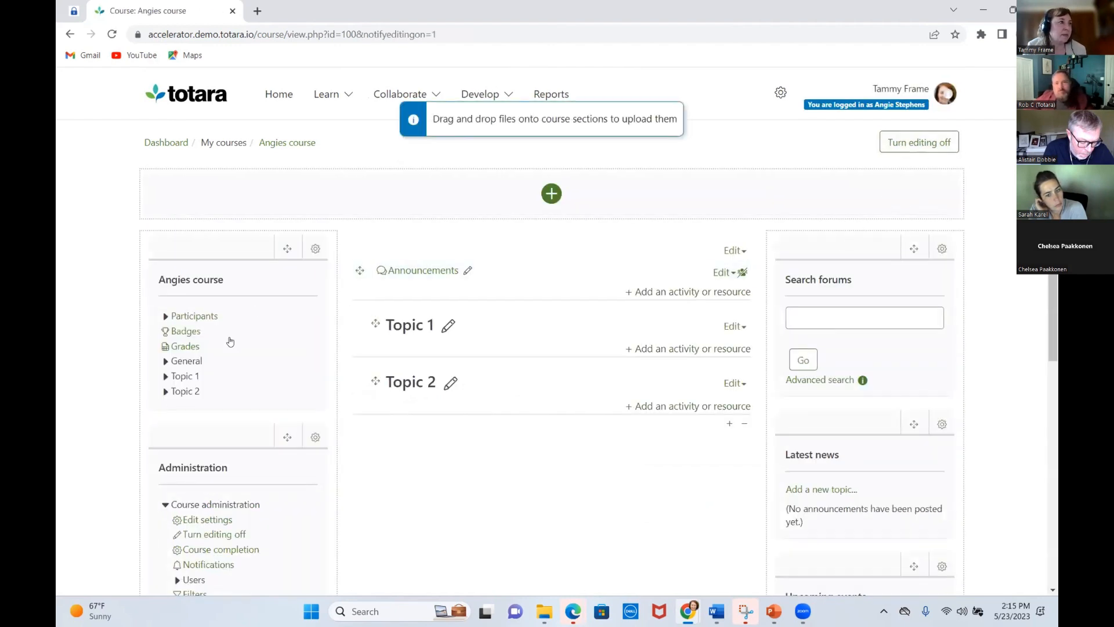
- Examine the blocks that can be added above the course content without adding one
{"action": "left_click", "coordinate": [552, 196]}
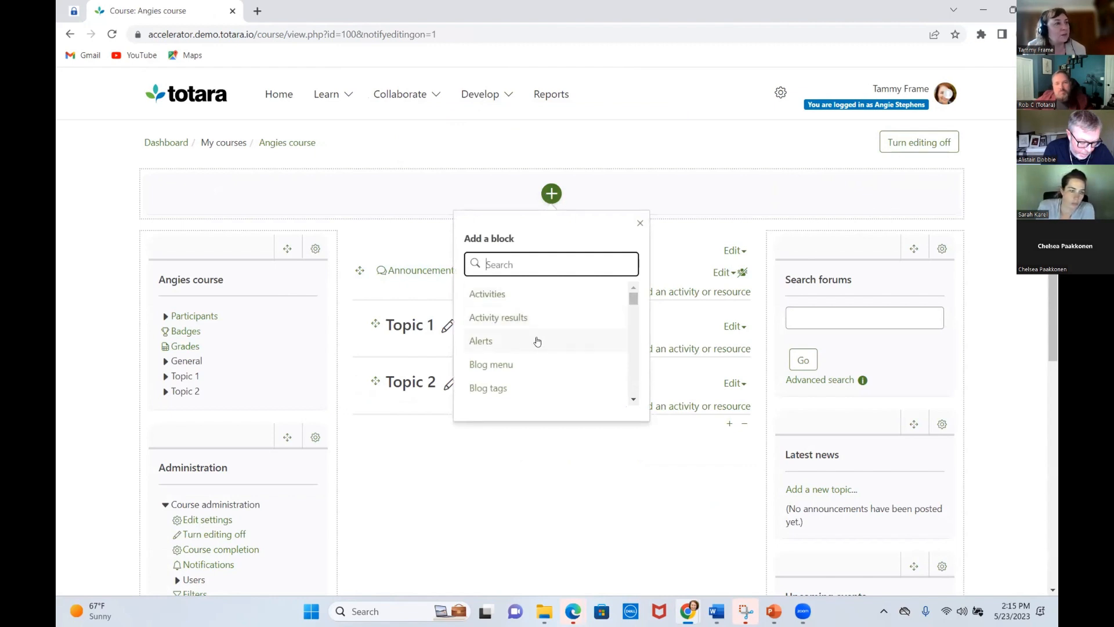
{"action": "left_click_drag", "start_coordinate": [634, 299], "coordinate": [640, 263]}
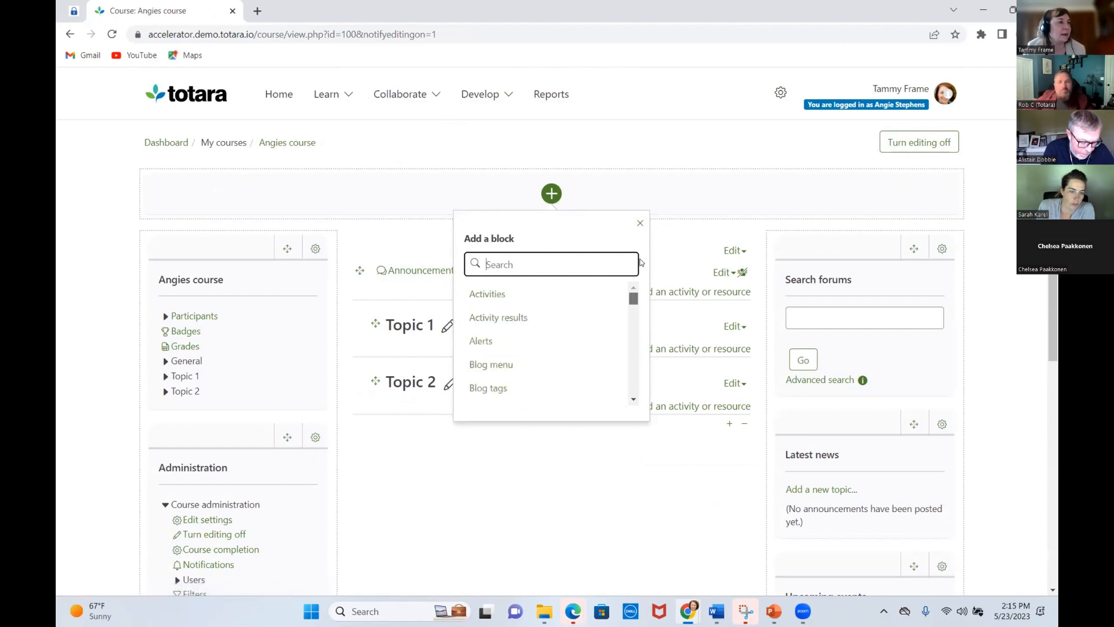
{"action": "left_click", "coordinate": [638, 224]}
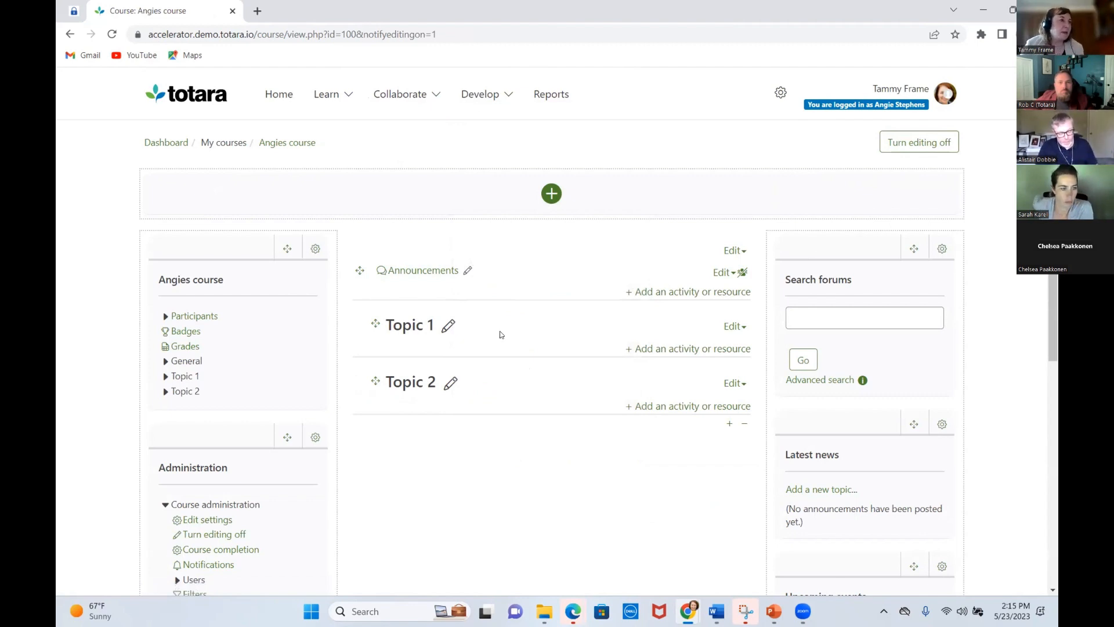
- Rename the Topic 1 section as "Welcome!"
{"action": "left_click", "coordinate": [448, 325]}
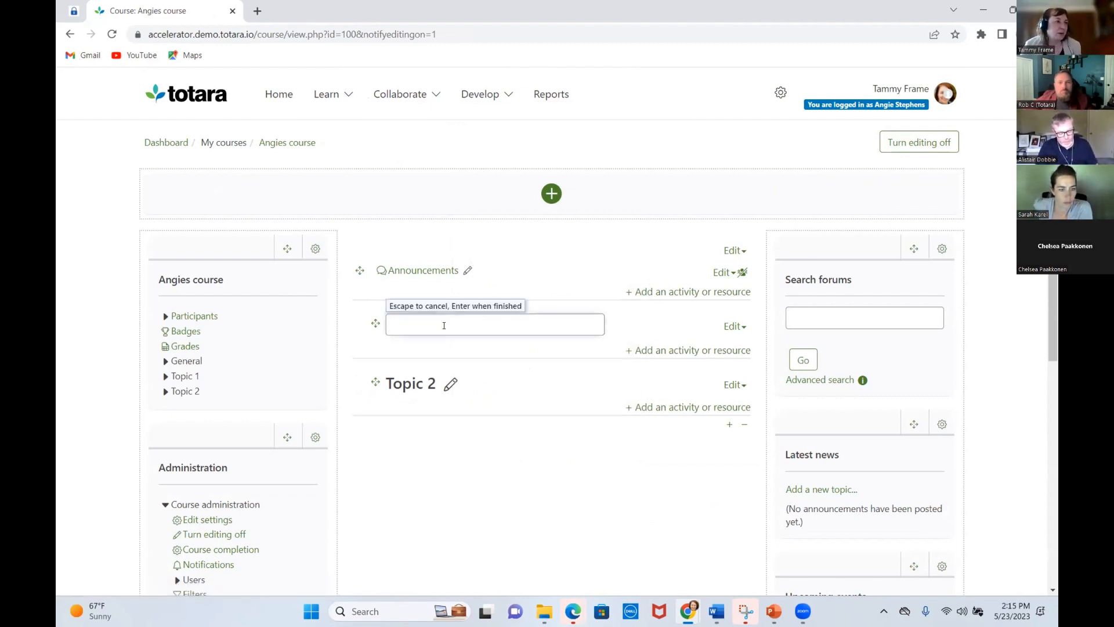
{"action": "type", "text": "Welcome!"}
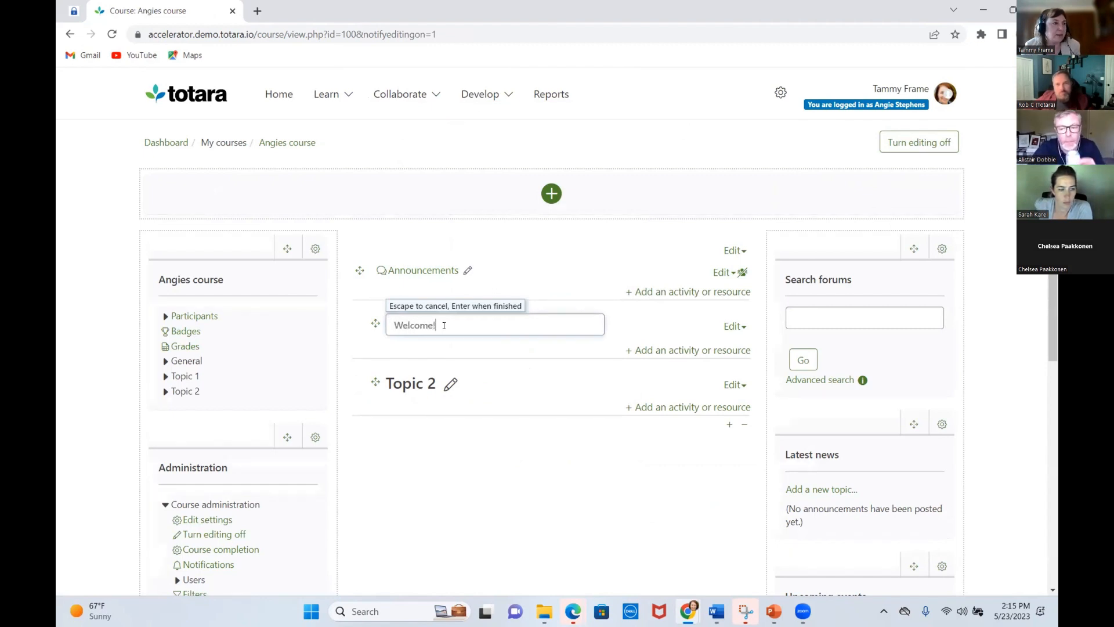
{"action": "key", "text": "Return"}
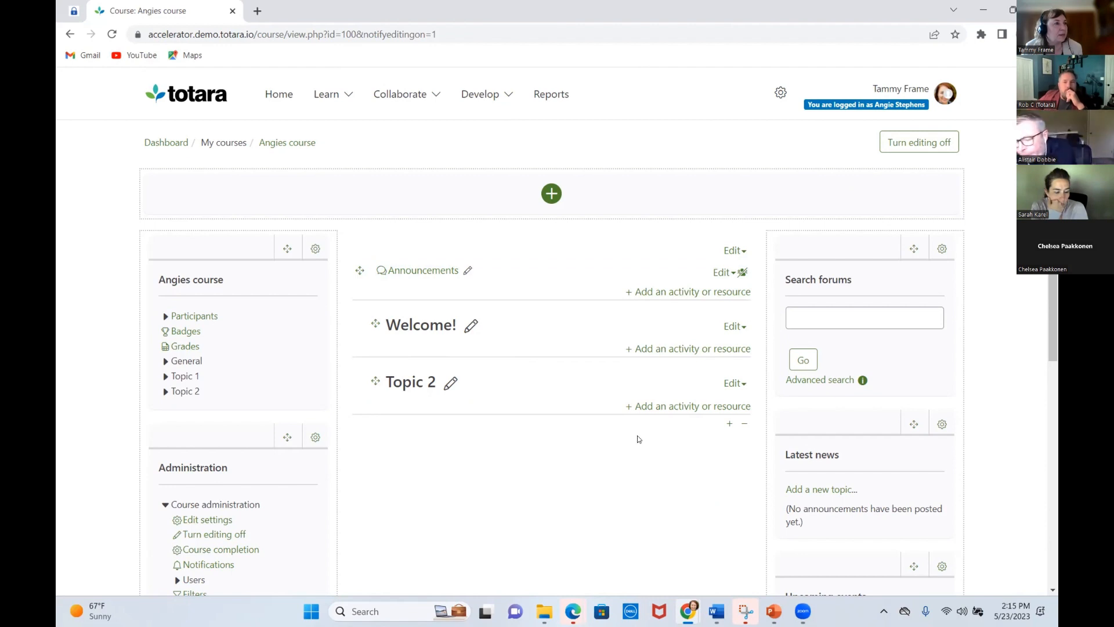
- Start adding a SCORM package activity to the Welcome! section
{"action": "left_click", "coordinate": [665, 349]}
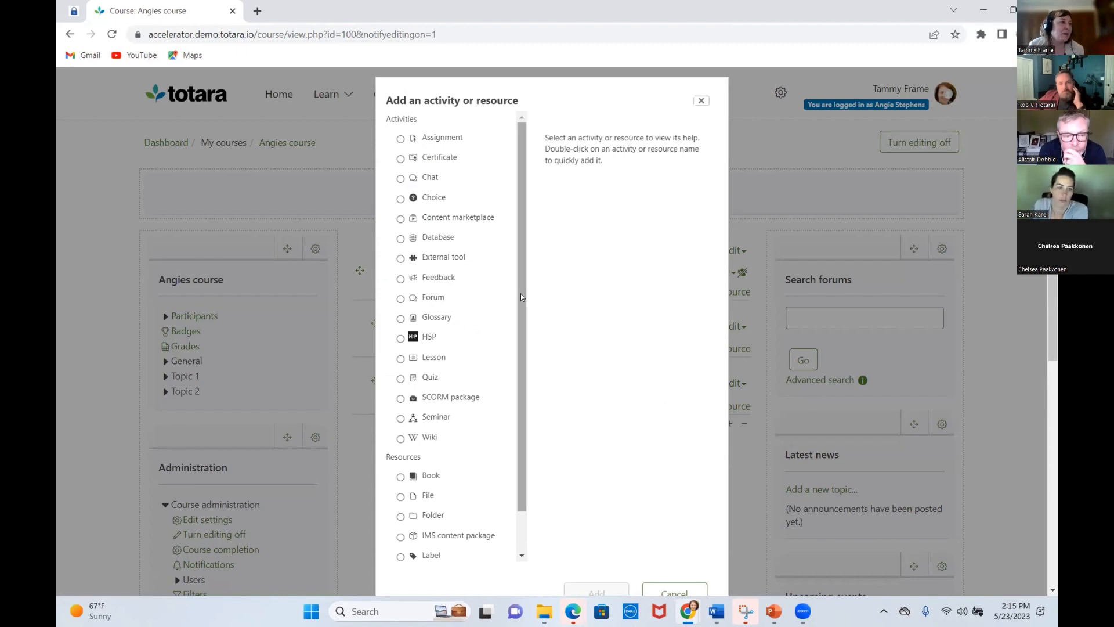
{"action": "scroll", "coordinate": [521, 294], "scroll_direction": "down", "scroll_amount": 2}
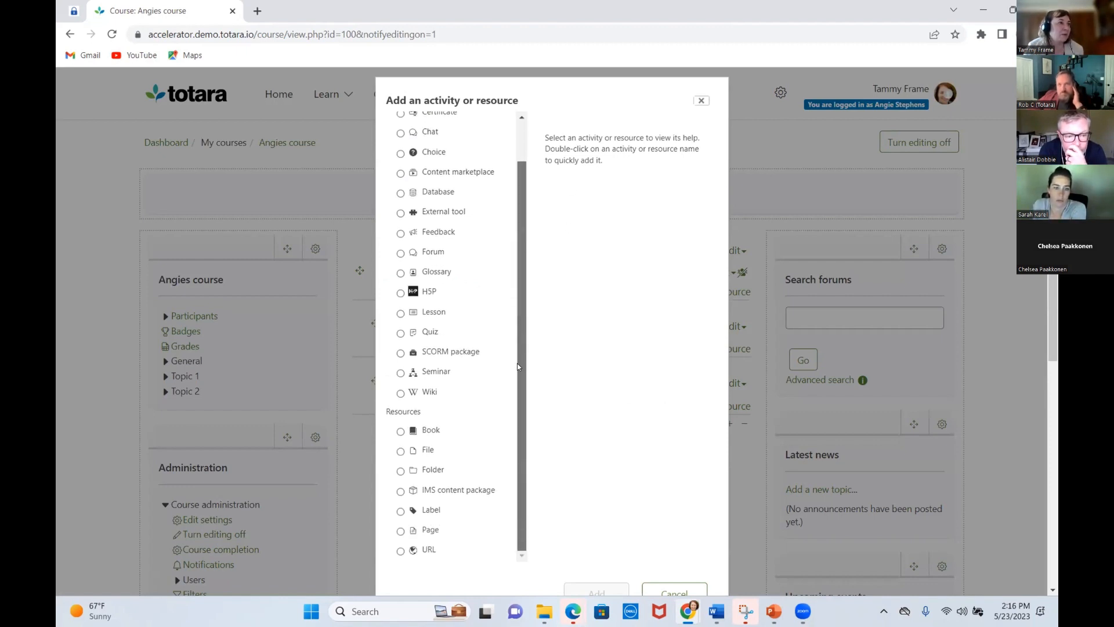
{"action": "left_click", "coordinate": [401, 354]}
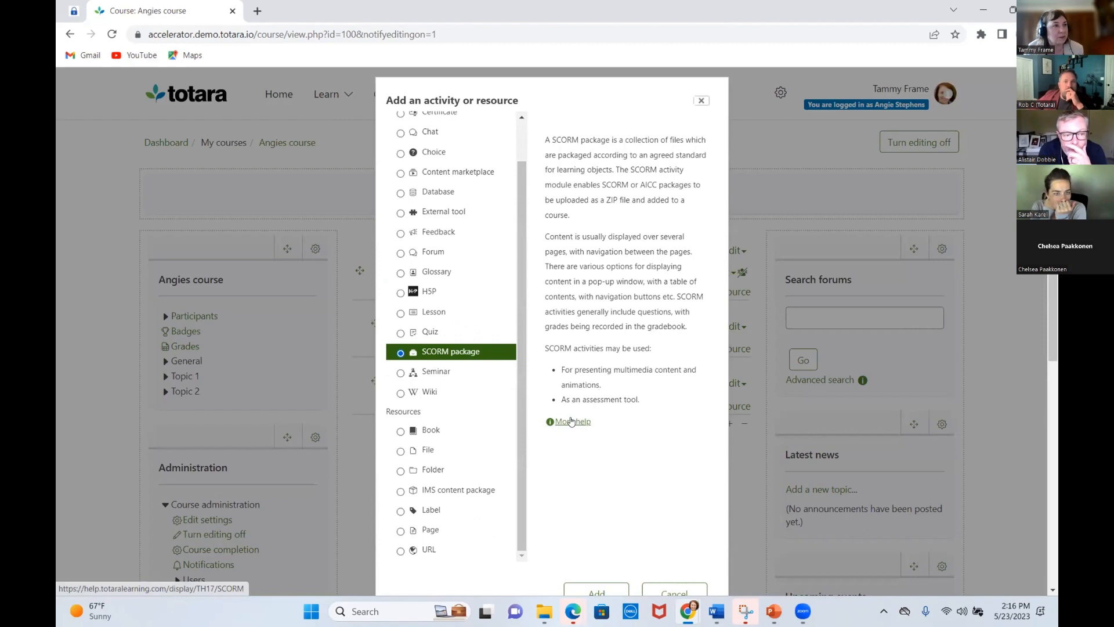
{"action": "scroll", "coordinate": [1039, 342], "scroll_direction": "down", "scroll_amount": 1}
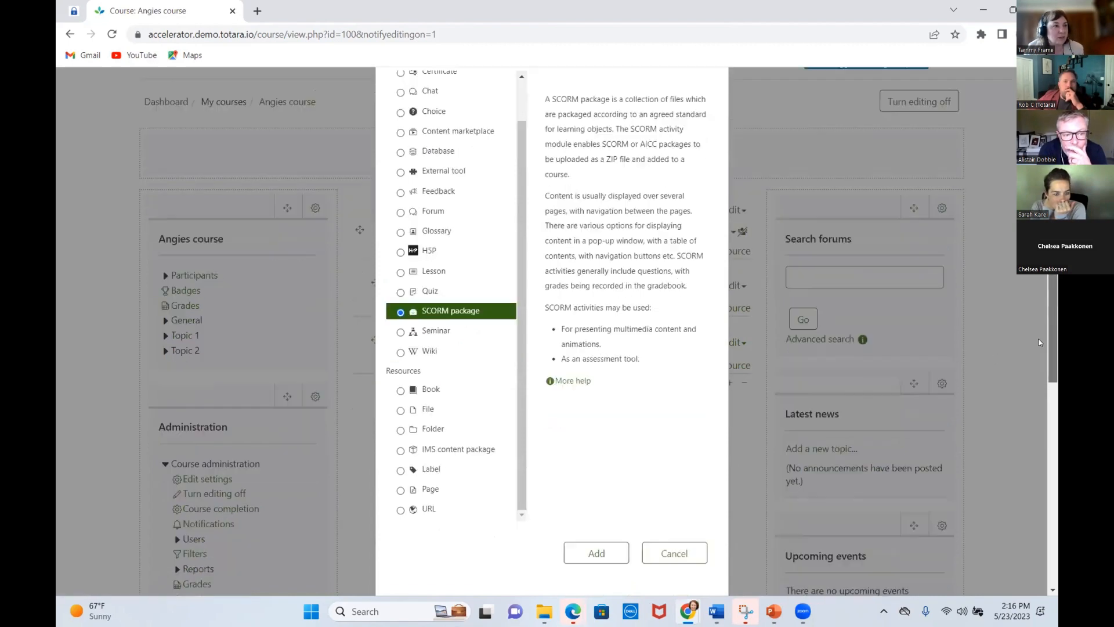
{"action": "scroll", "coordinate": [1039, 342], "scroll_direction": "down", "scroll_amount": 1}
{"action": "left_click", "coordinate": [578, 494]}
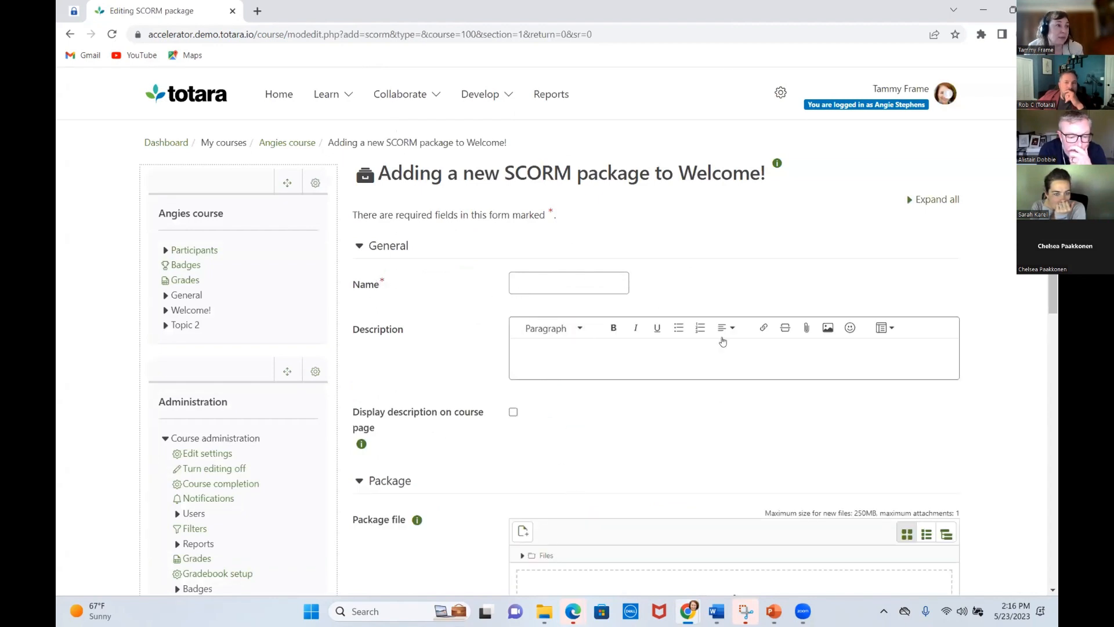
- Review the SCORM package's description and package file settings, and expand all sections of its form
{"action": "scroll", "coordinate": [975, 373], "scroll_direction": "down", "scroll_amount": 5}
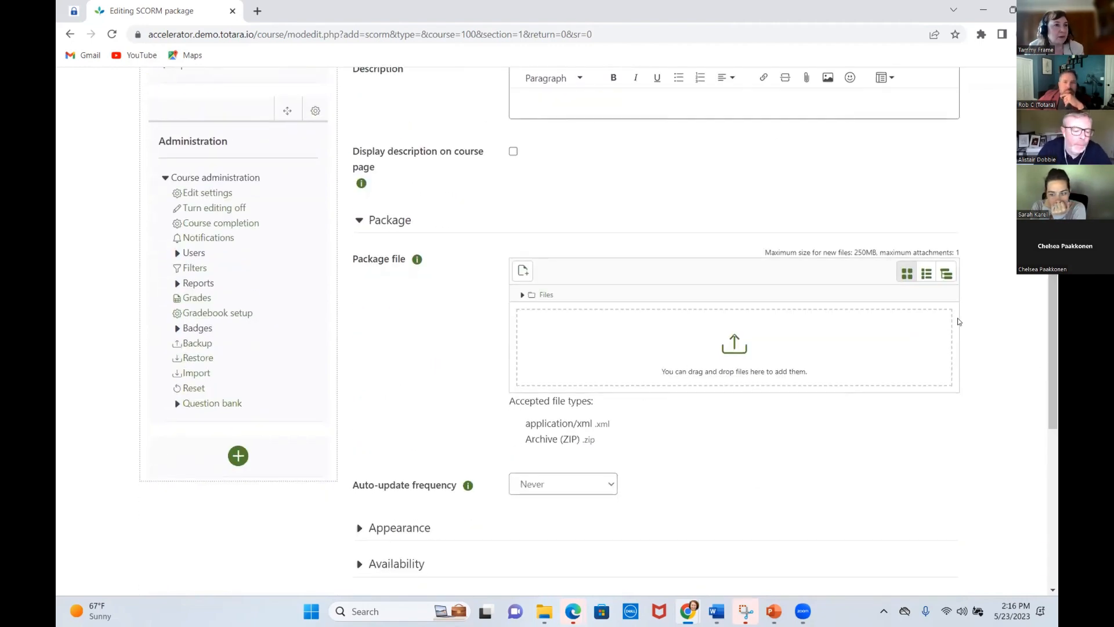
{"action": "scroll", "coordinate": [1039, 371], "scroll_direction": "down", "scroll_amount": 1}
{"action": "scroll", "coordinate": [1038, 372], "scroll_direction": "down", "scroll_amount": 4}
{"action": "scroll", "coordinate": [1028, 418], "scroll_direction": "up", "scroll_amount": 8}
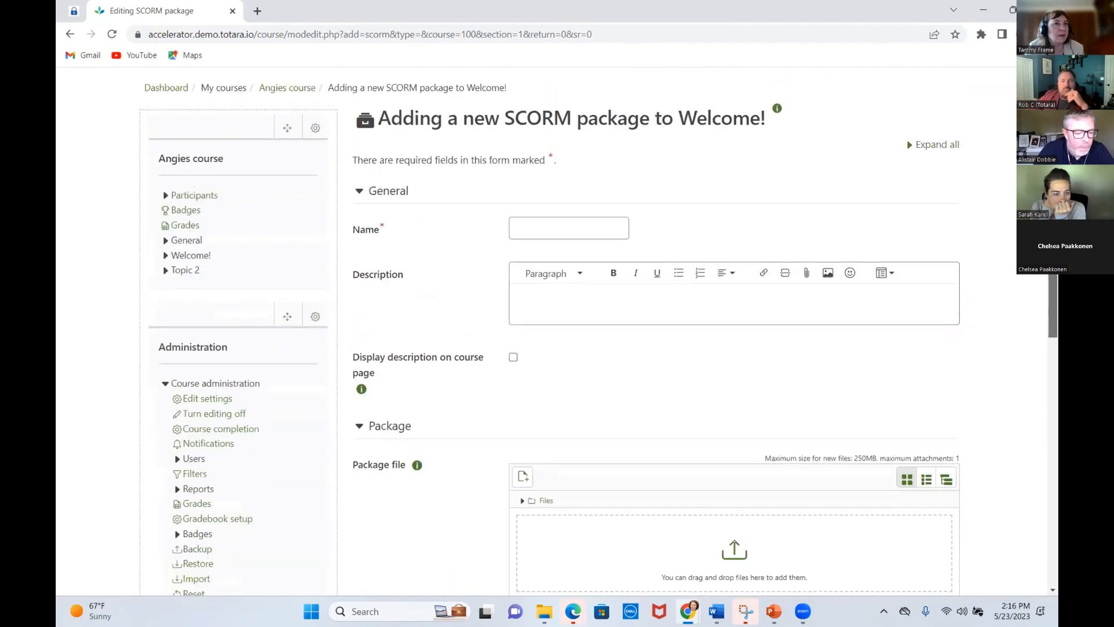
{"action": "left_click", "coordinate": [938, 152]}
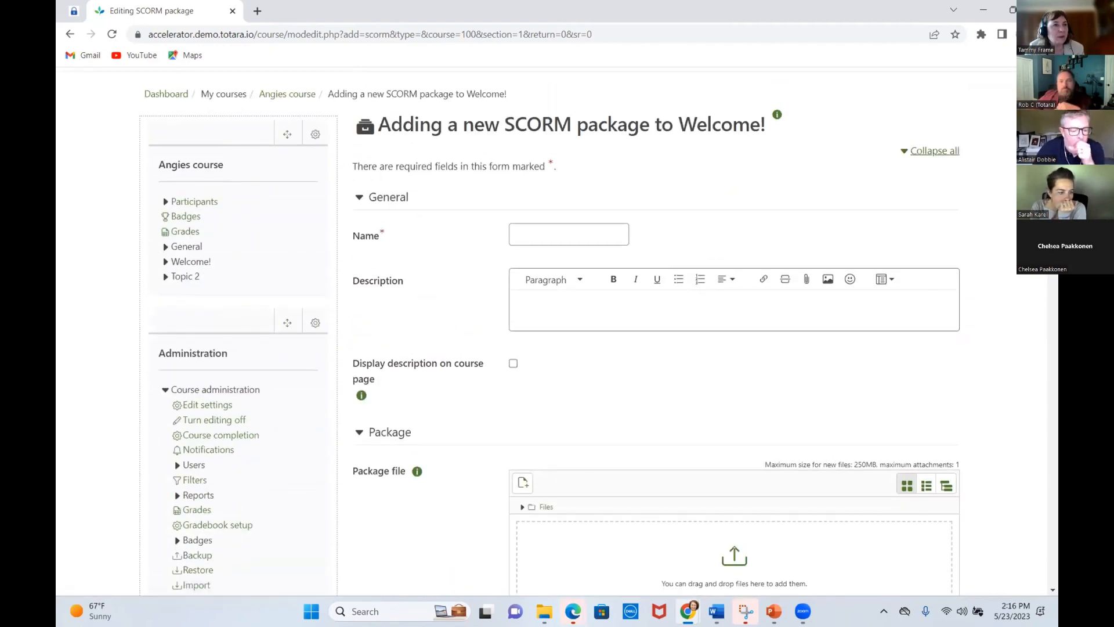
- Set the SCORM package to display in New window (simple)
{"action": "scroll", "coordinate": [941, 156], "scroll_direction": "down", "scroll_amount": 10}
{"action": "scroll", "coordinate": [616, 320], "scroll_direction": "up", "scroll_amount": 5}
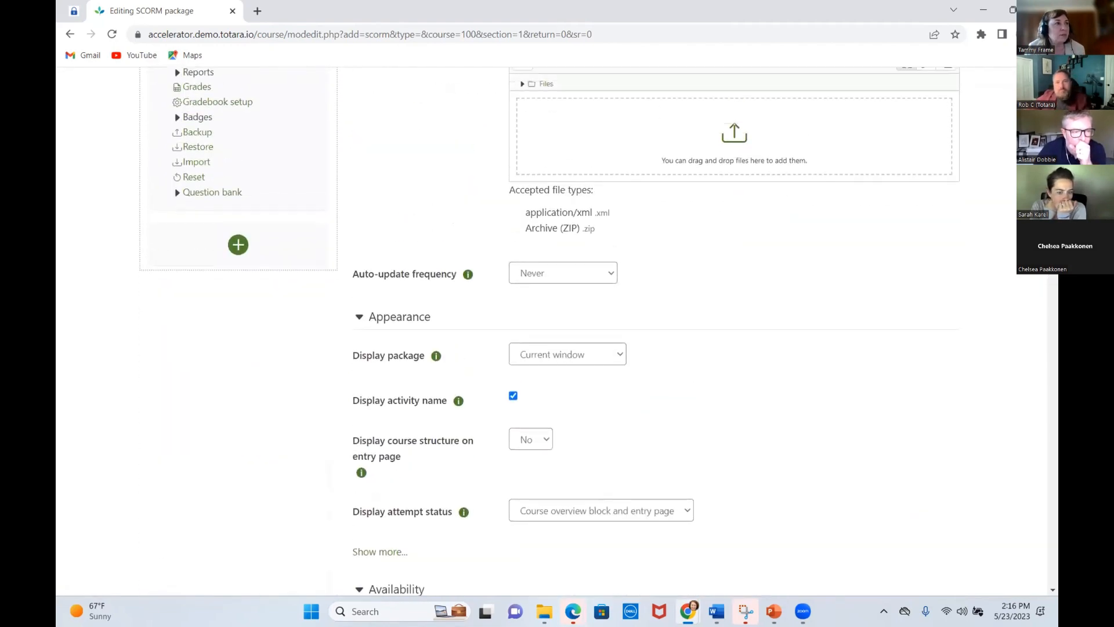
{"action": "scroll", "coordinate": [557, 294], "scroll_direction": "down", "scroll_amount": 1}
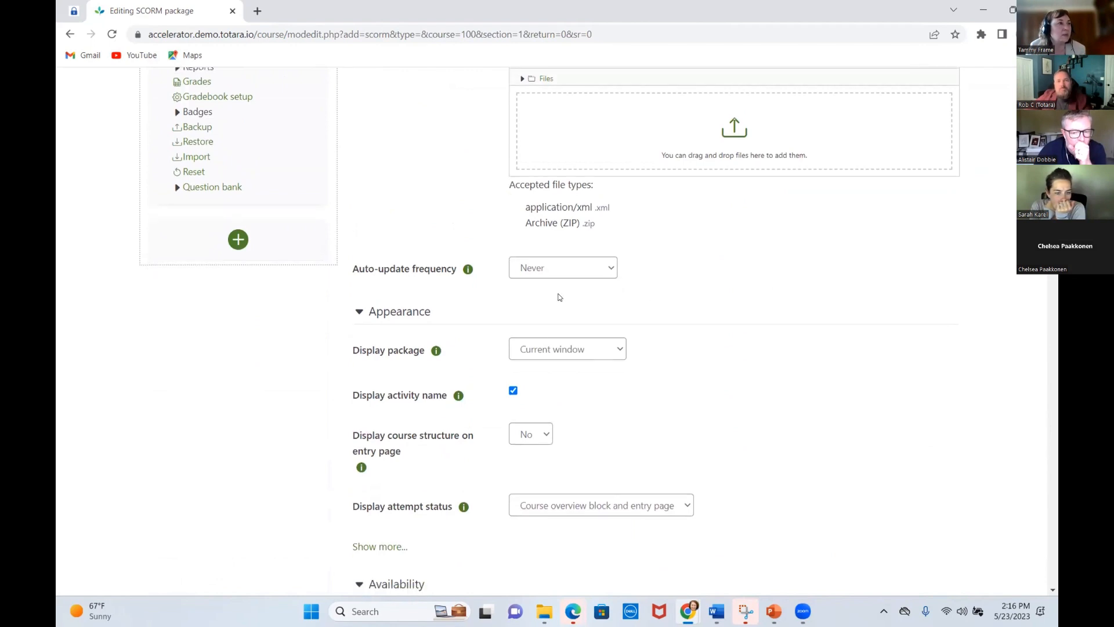
{"action": "left_click", "coordinate": [545, 343]}
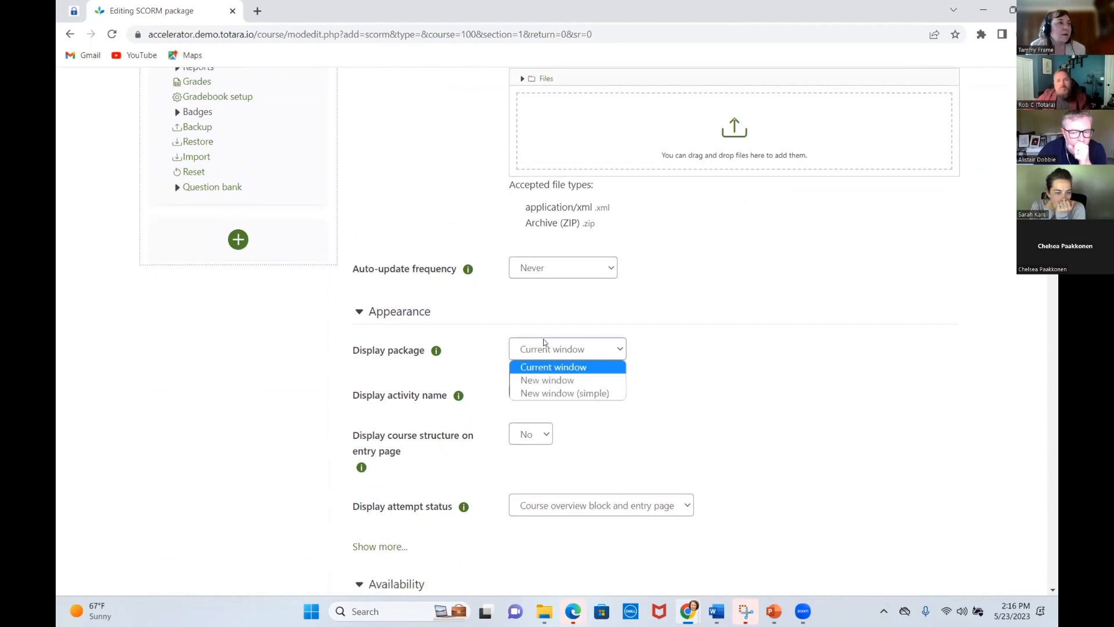
{"action": "left_click", "coordinate": [528, 393]}
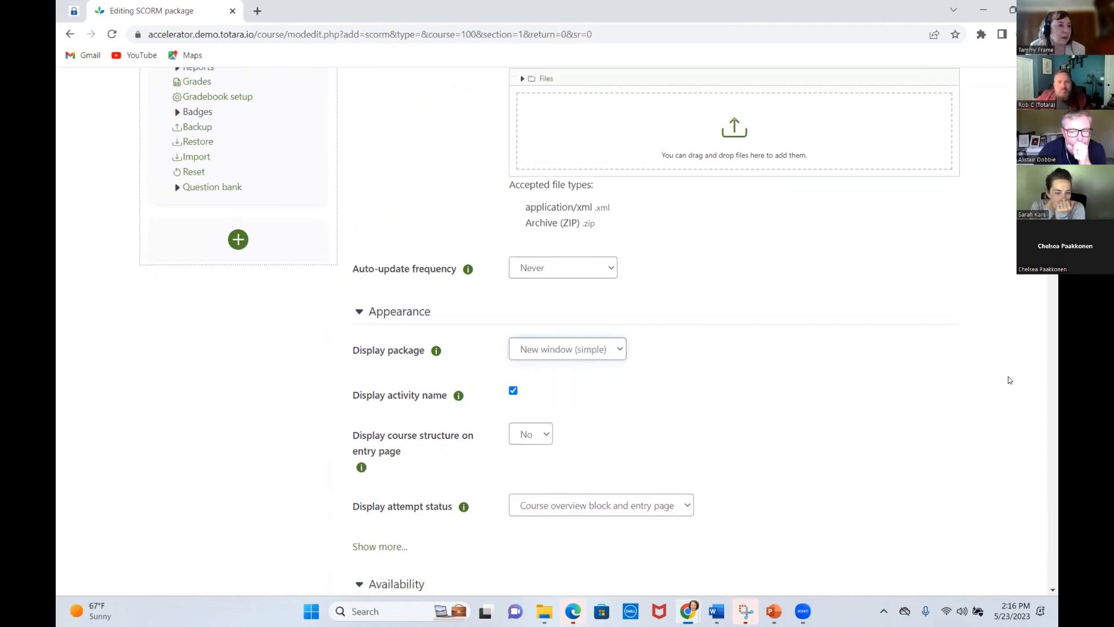
- Review the SCORM package's availability, grade and attempts management settings, including the grading method options
{"action": "left_click_drag", "start_coordinate": [685, 296], "coordinate": [684, 244]}
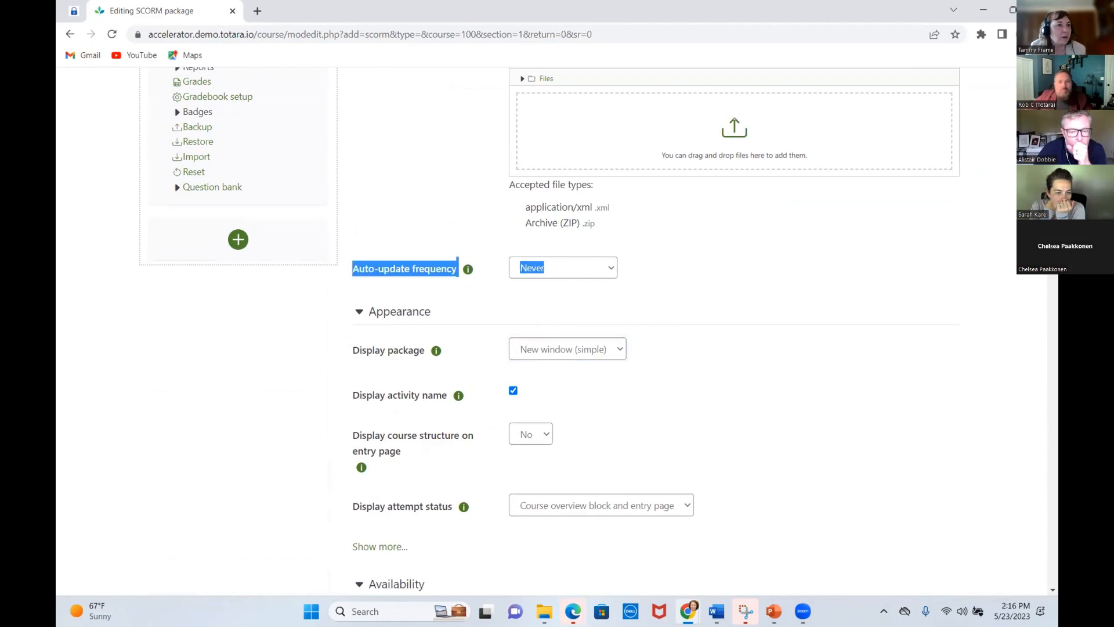
{"action": "scroll", "coordinate": [1040, 314], "scroll_direction": "down", "scroll_amount": 8}
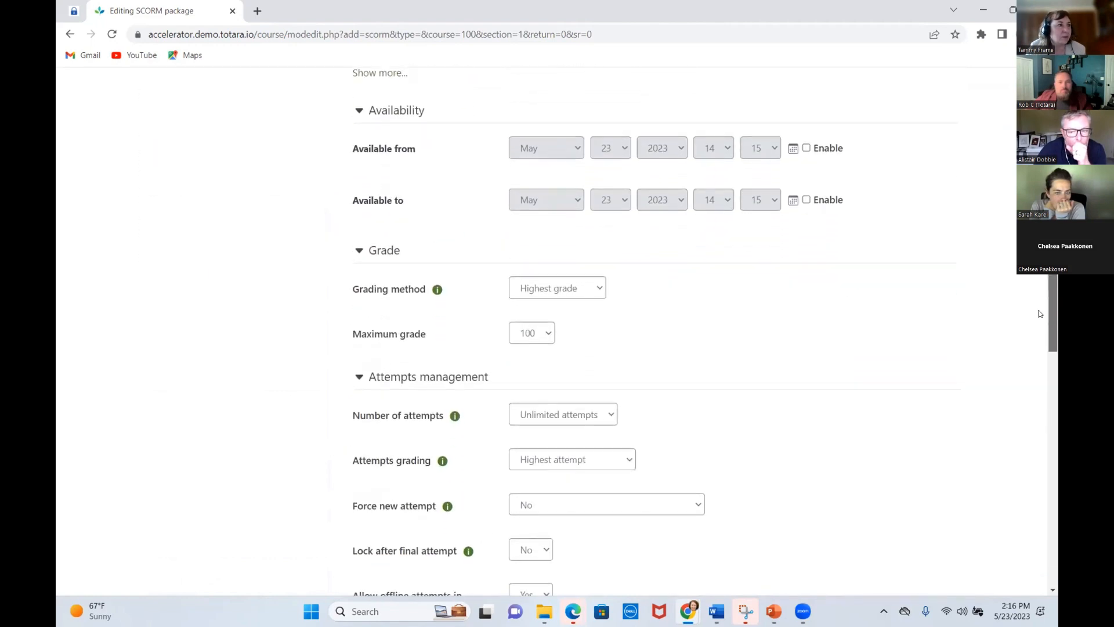
{"action": "scroll", "coordinate": [1040, 313], "scroll_direction": "down", "scroll_amount": 1}
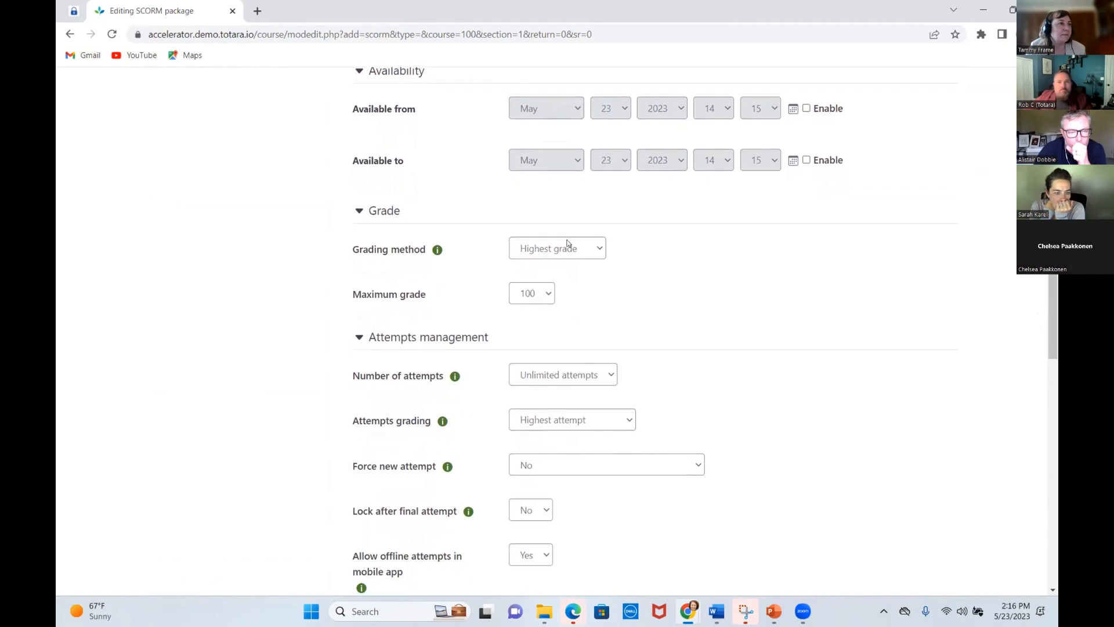
{"action": "left_click", "coordinate": [568, 247]}
{"action": "left_click", "coordinate": [568, 244]}
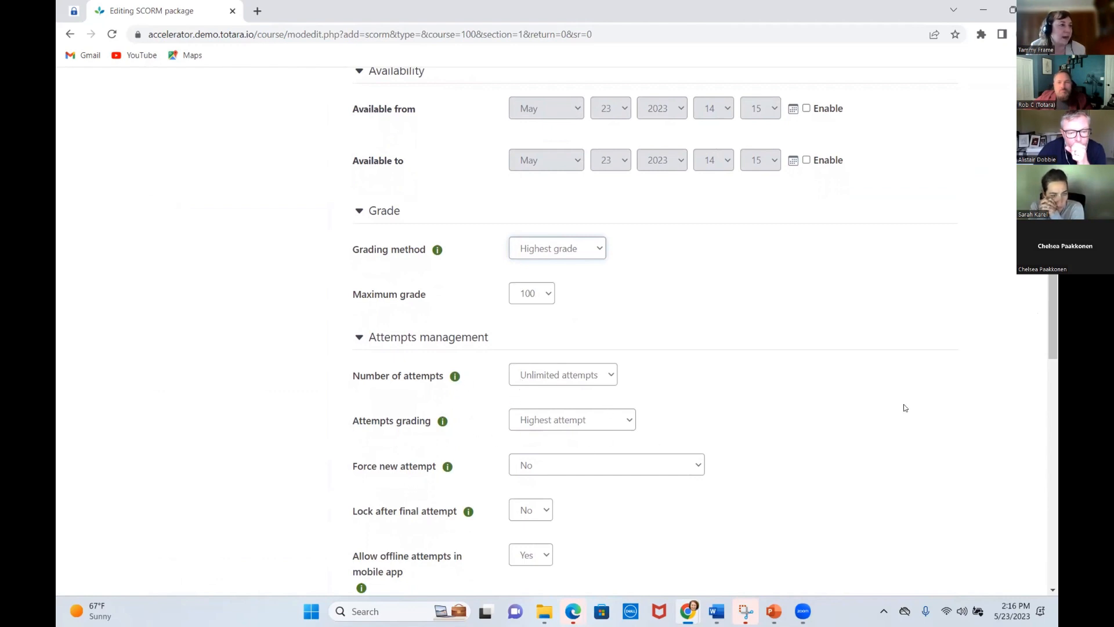
- Check which access restriction types can be added to the SCORM package, without adding one
{"action": "left_click_drag", "start_coordinate": [1054, 346], "coordinate": [1051, 525]}
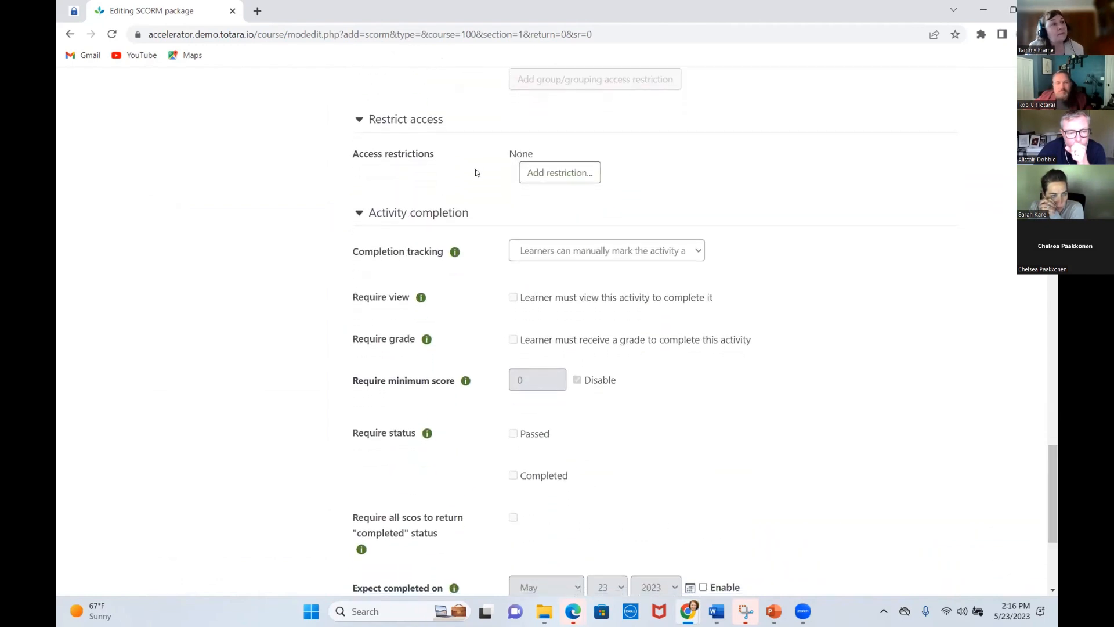
{"action": "left_click", "coordinate": [530, 174]}
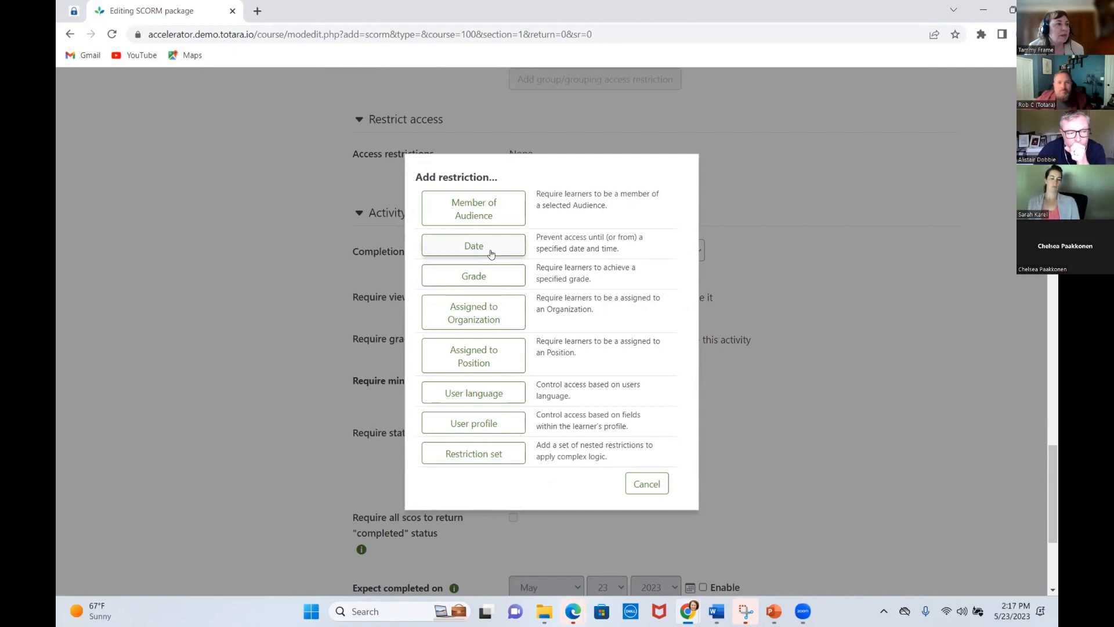
{"action": "left_click", "coordinate": [646, 485]}
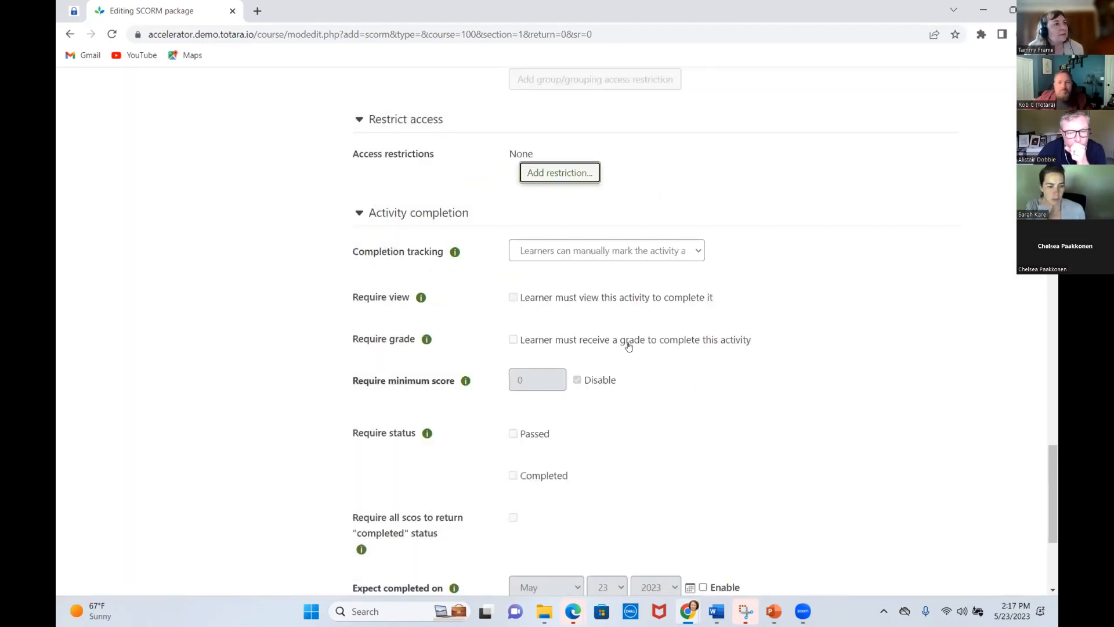
- Set completion tracking to show the activity as complete when conditions are met, require Passed and Completed status, and cancel the SCORM form
{"action": "left_click", "coordinate": [546, 255]}
{"action": "left_click", "coordinate": [549, 293]}
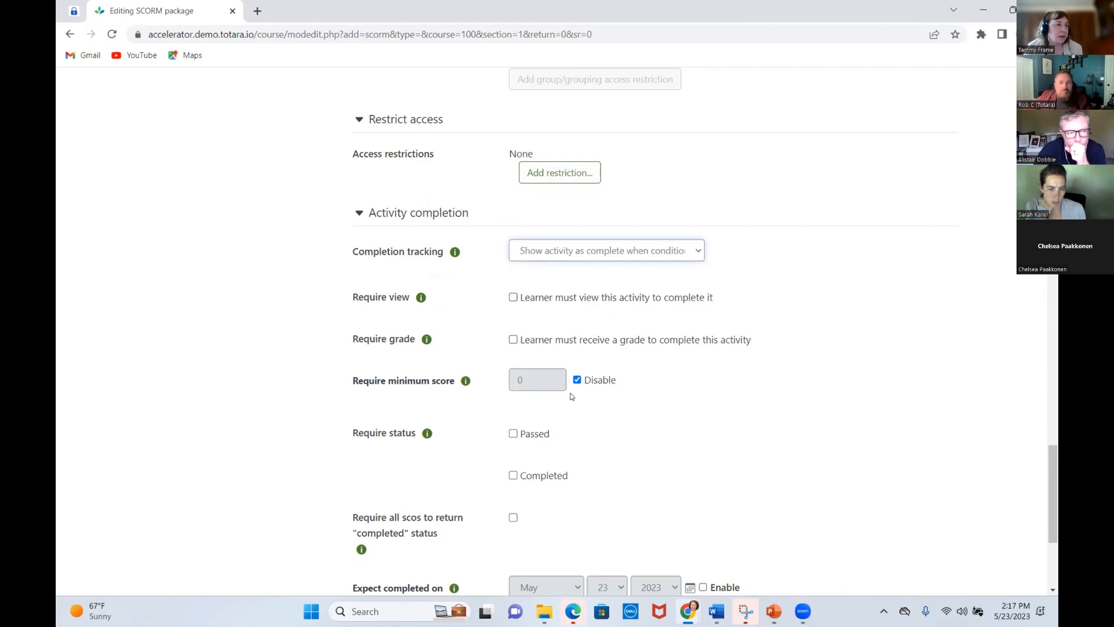
{"action": "left_click", "coordinate": [513, 434]}
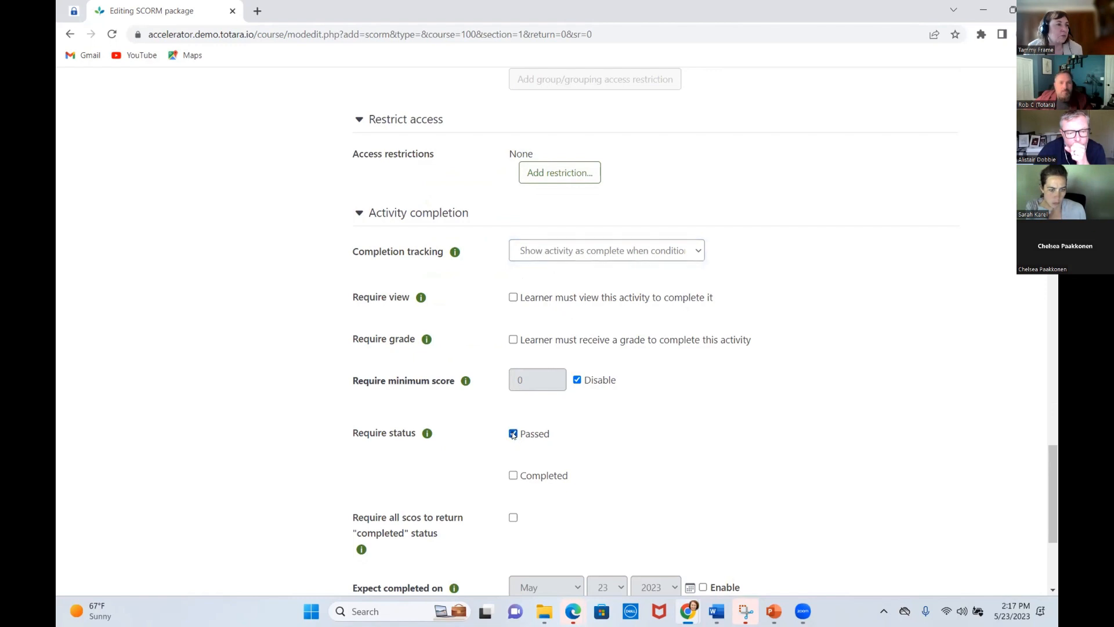
{"action": "left_click", "coordinate": [512, 474]}
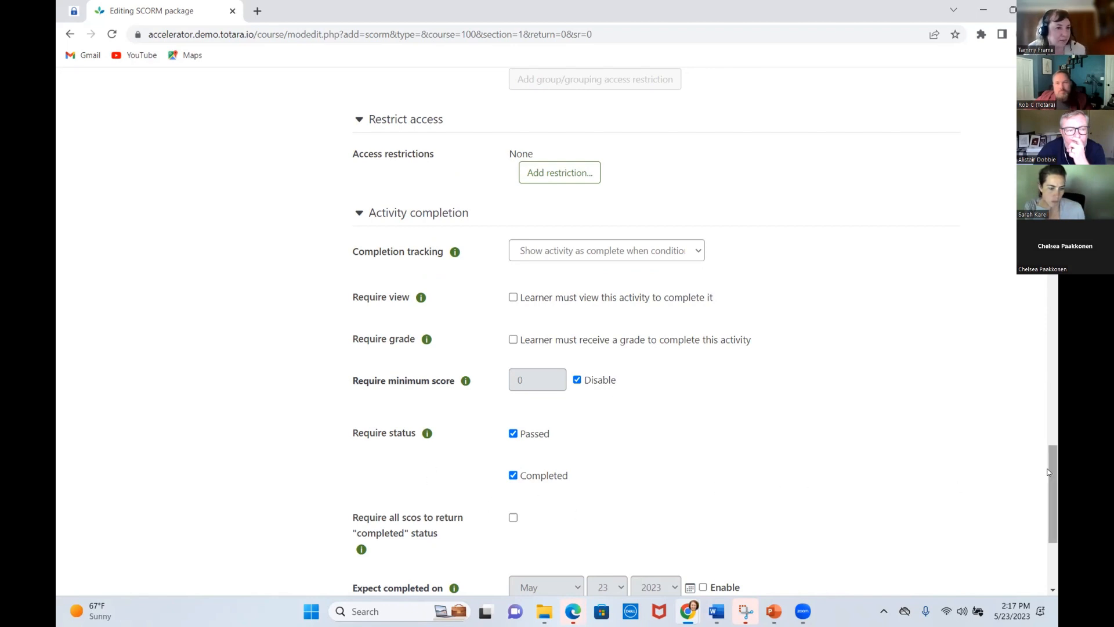
{"action": "left_click_drag", "start_coordinate": [1047, 475], "coordinate": [1054, 521]}
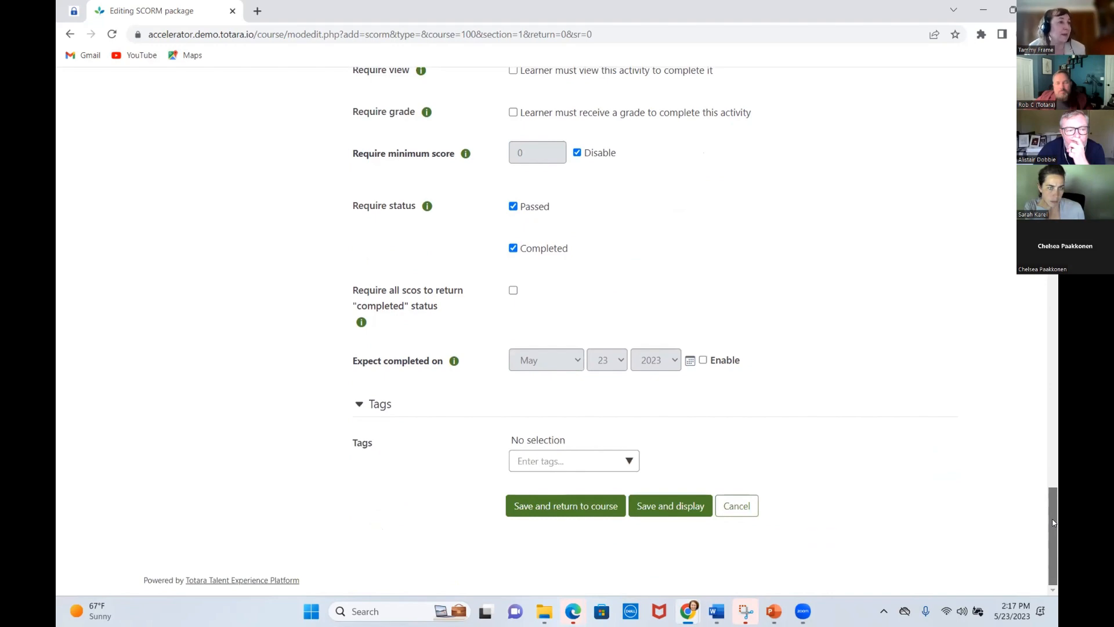
{"action": "mouse_move", "coordinate": [1054, 519]}
{"action": "left_mouse_down"}
{"action": "mouse_move", "coordinate": [1055, 438]}
{"action": "mouse_move", "coordinate": [1054, 523]}
{"action": "left_mouse_up"}
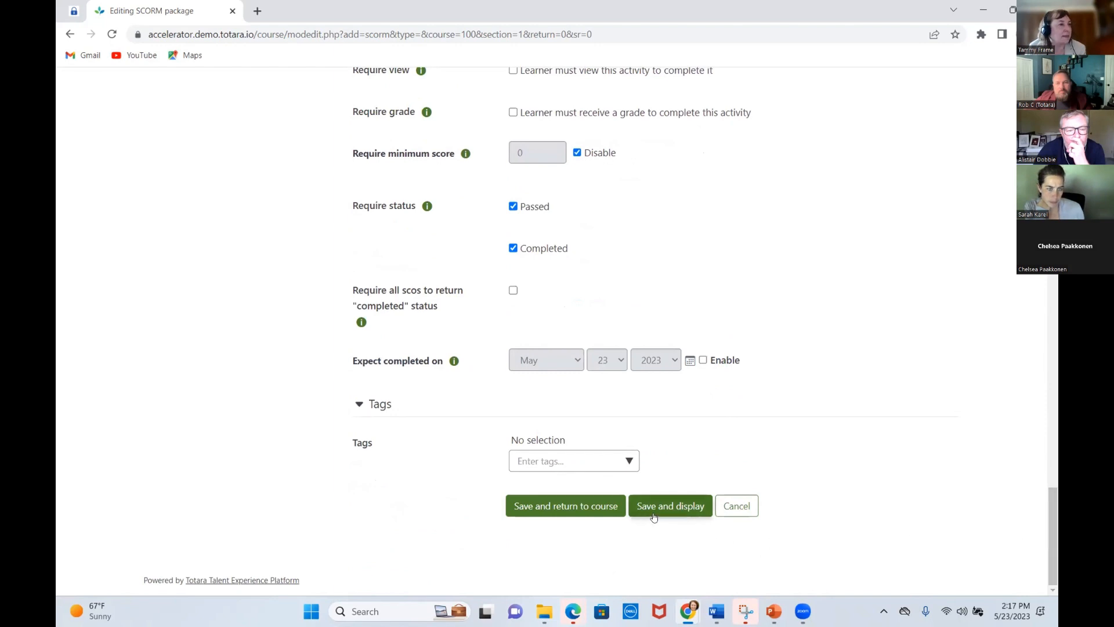
{"action": "left_click", "coordinate": [725, 511]}
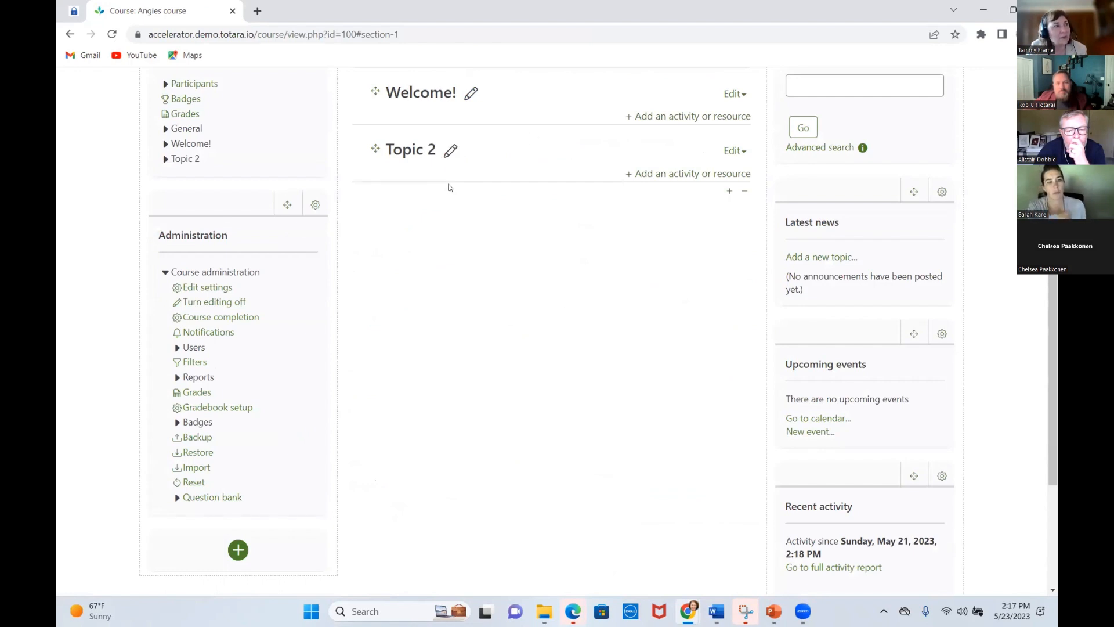
- Look at the Assignment activity's description in Topic 2's activity chooser, and close the chooser without adding anything
{"action": "left_click", "coordinate": [675, 175]}
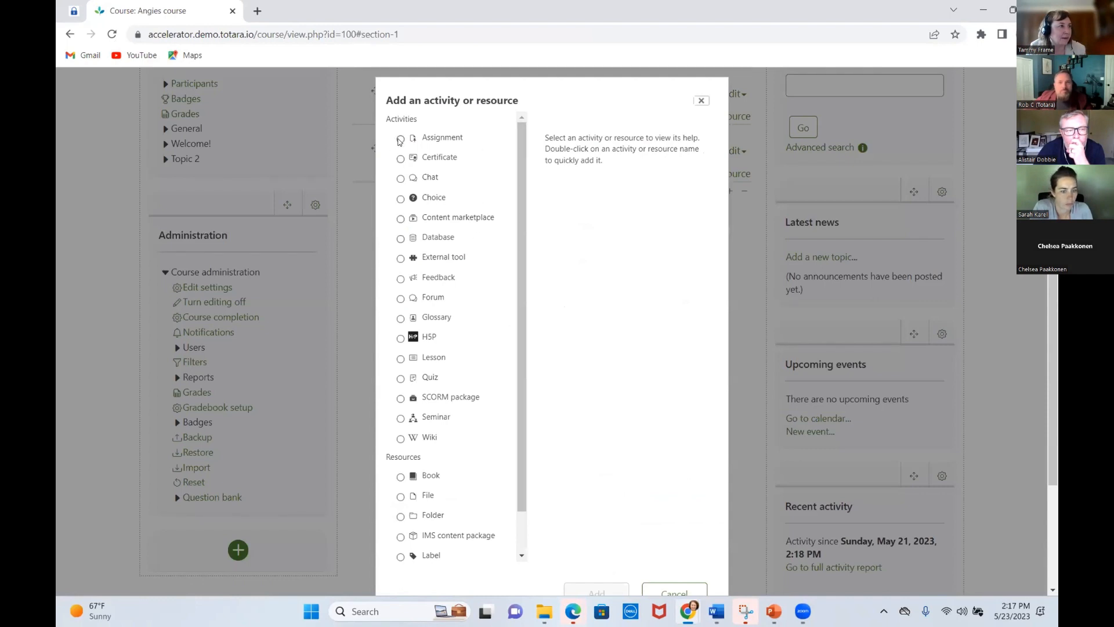
{"action": "left_click", "coordinate": [400, 139]}
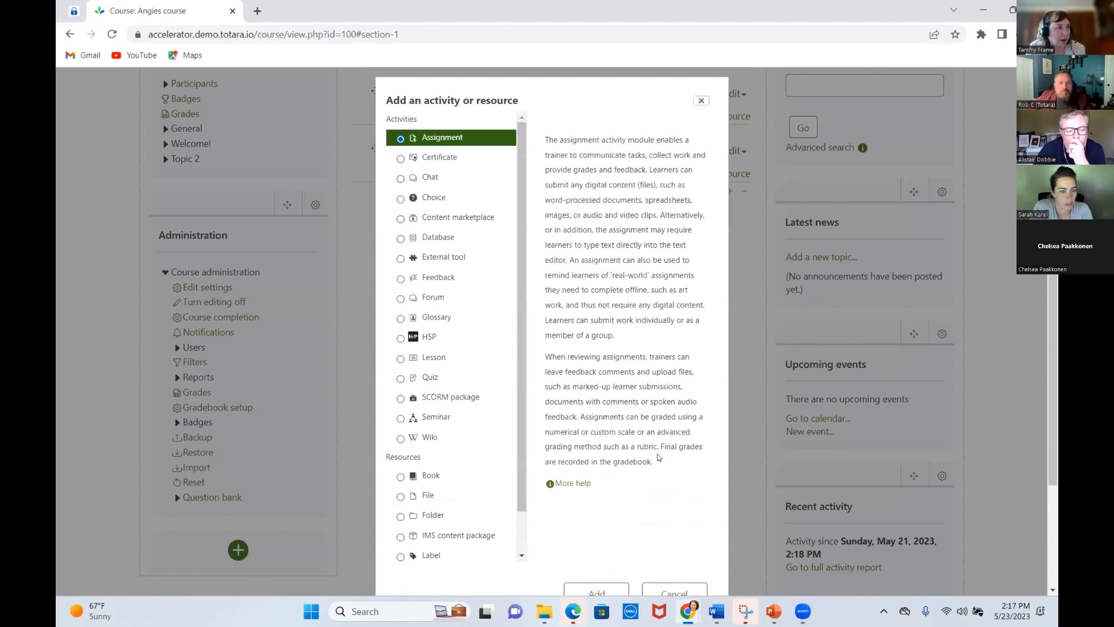
{"action": "left_click", "coordinate": [702, 102]}
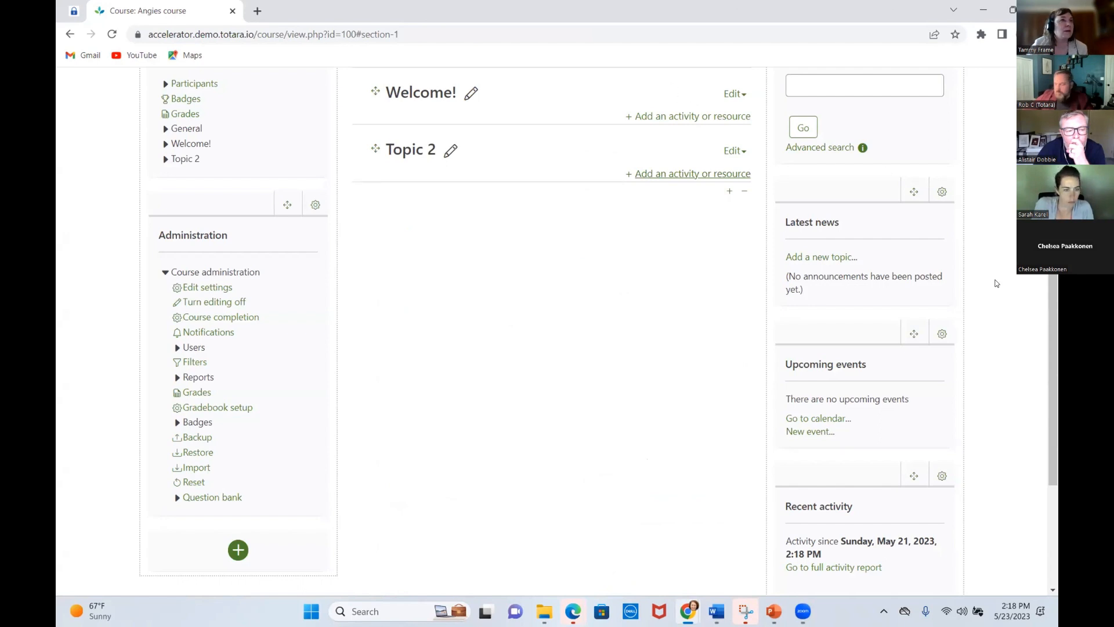
- Check the trainer's administration options and the activity choices for the course's general section
{"action": "left_click_drag", "start_coordinate": [1057, 289], "coordinate": [1057, 161]}
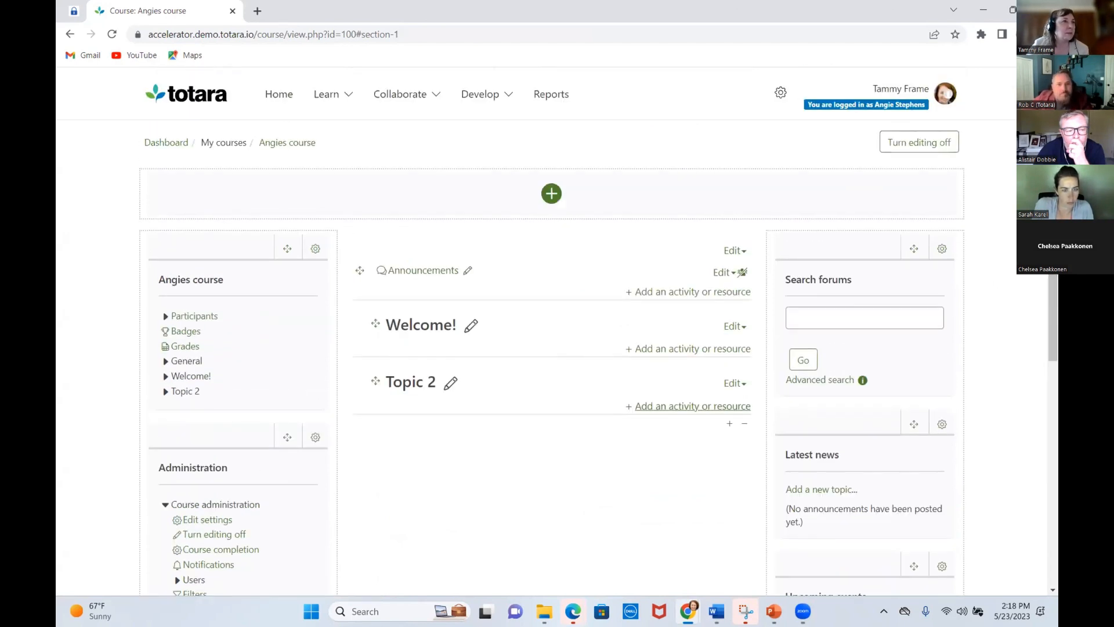
{"action": "left_click", "coordinate": [774, 97]}
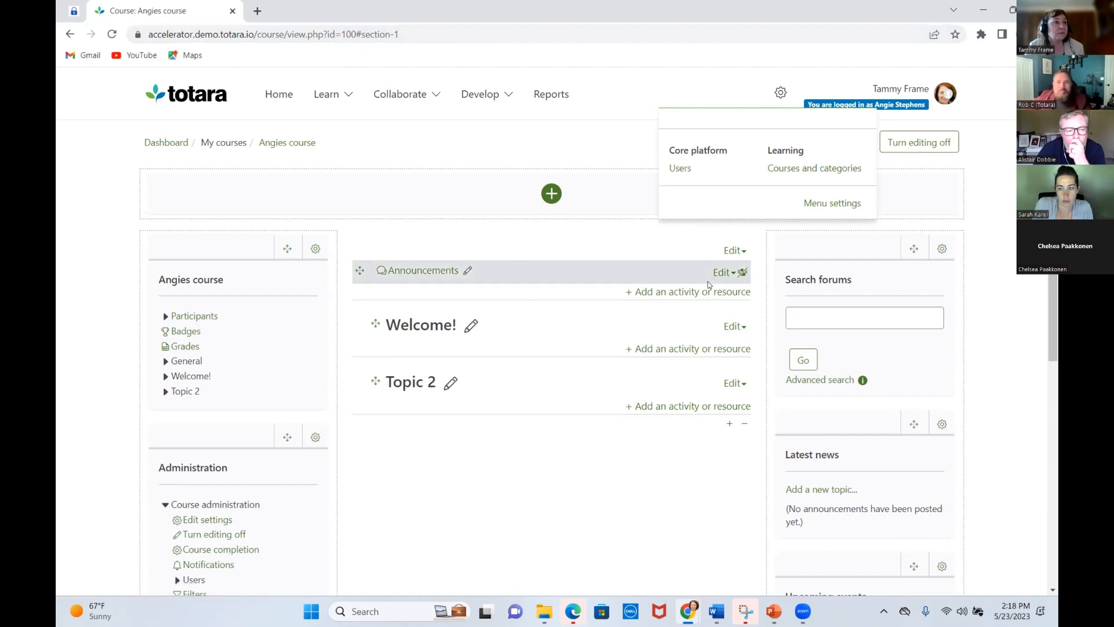
{"action": "left_click", "coordinate": [707, 294]}
{"action": "left_click", "coordinate": [695, 293]}
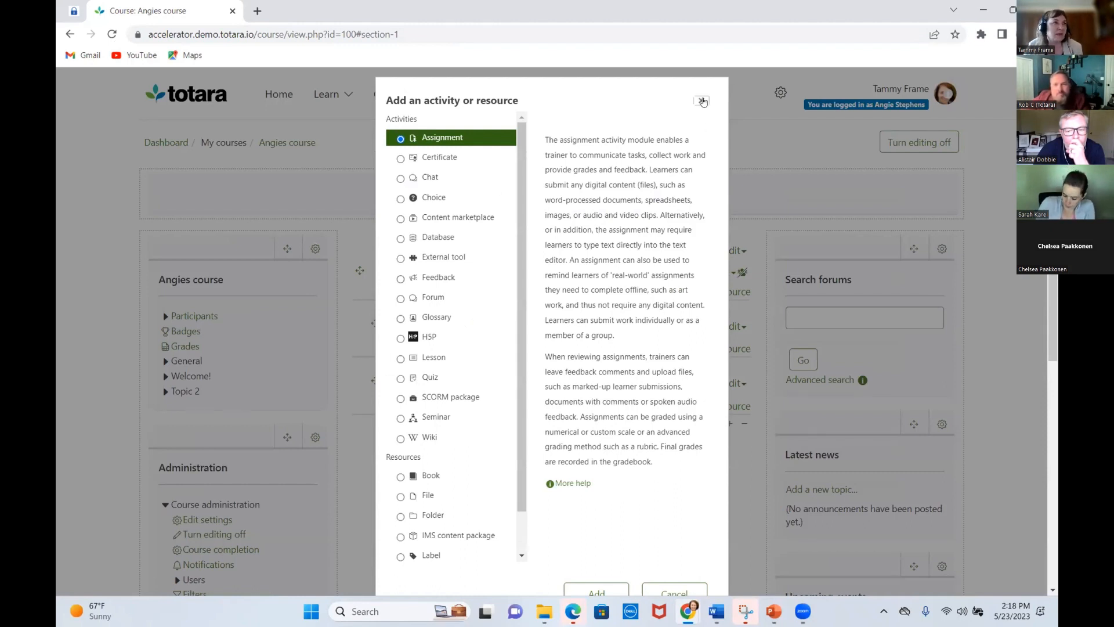
{"action": "left_click", "coordinate": [701, 101]}
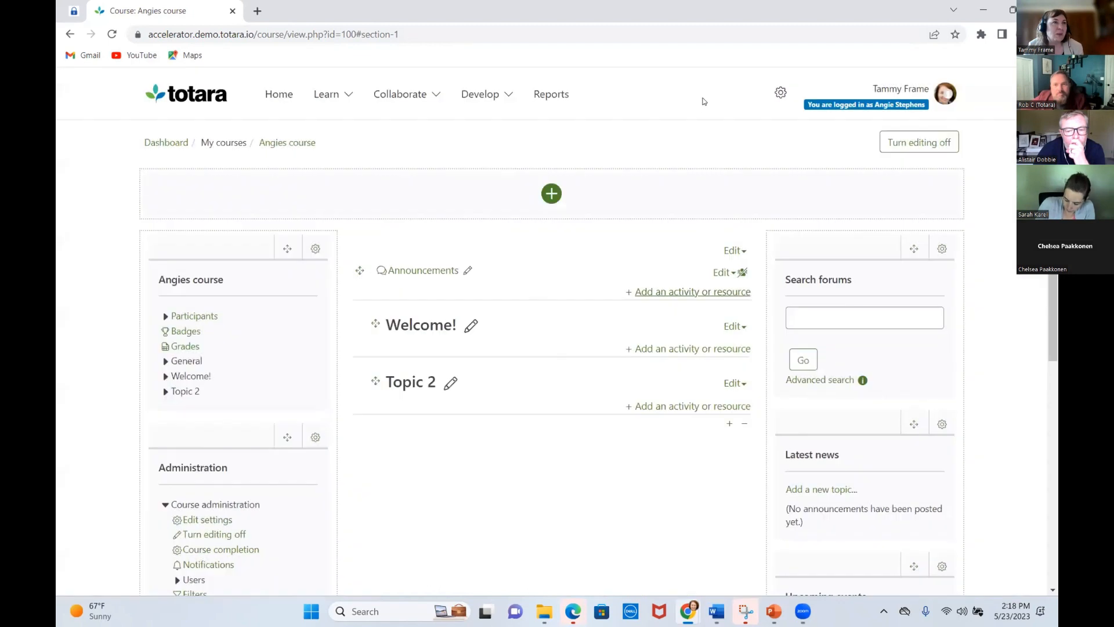
- Log out of the trainer session and log in to the administrator account with the prefilled credentials
{"action": "left_click", "coordinate": [875, 104]}
{"action": "scroll", "coordinate": [916, 279], "scroll_direction": "down", "scroll_amount": 6}
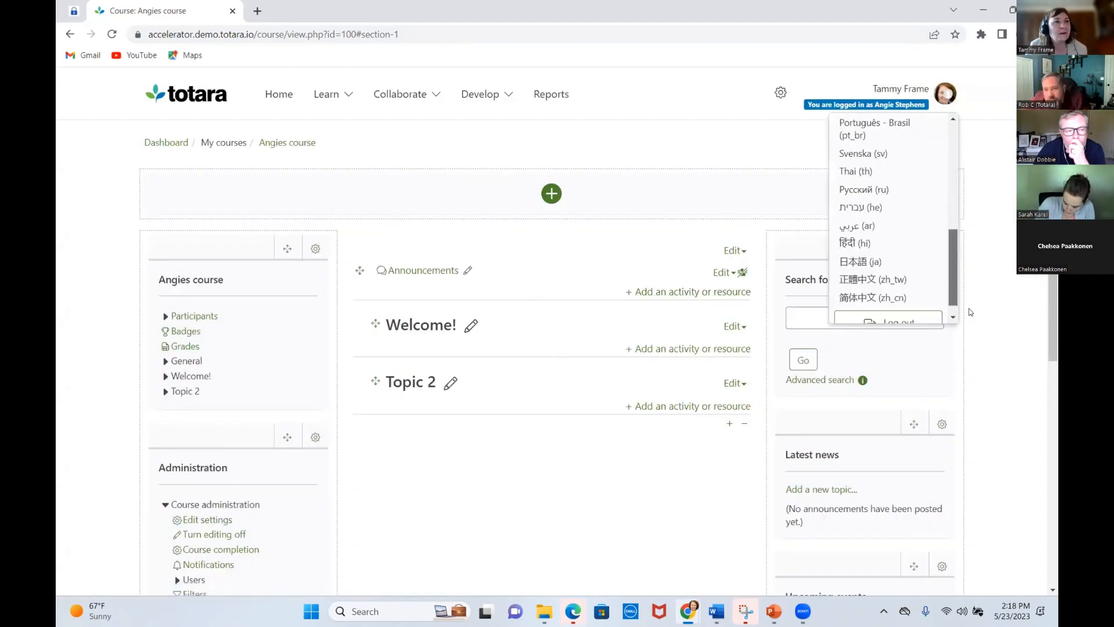
{"action": "left_click", "coordinate": [892, 306]}
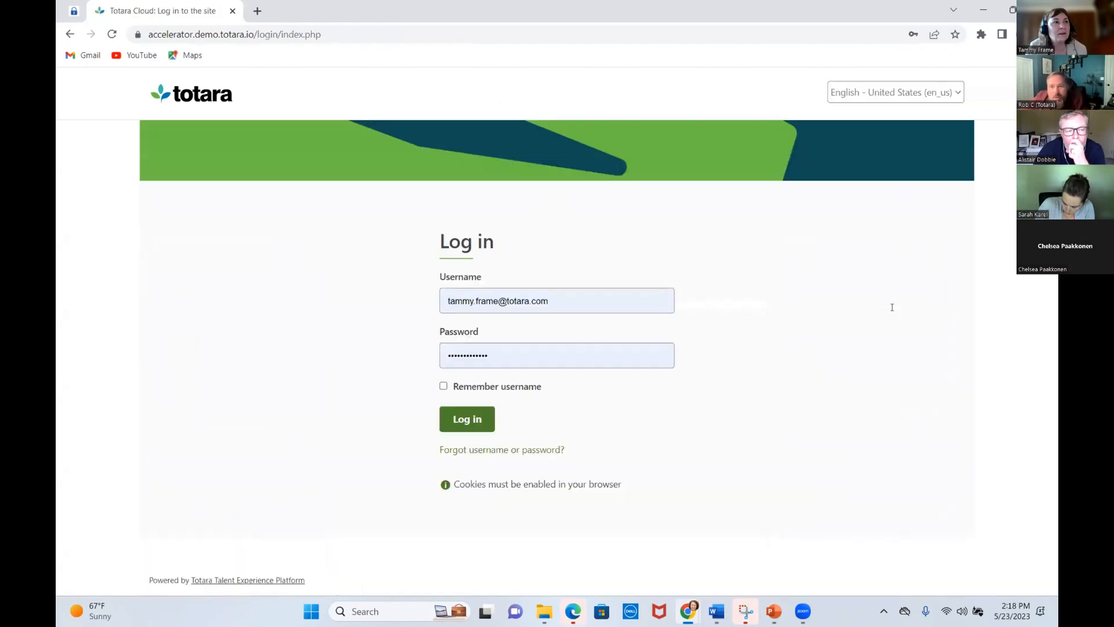
{"action": "left_click", "coordinate": [473, 424]}
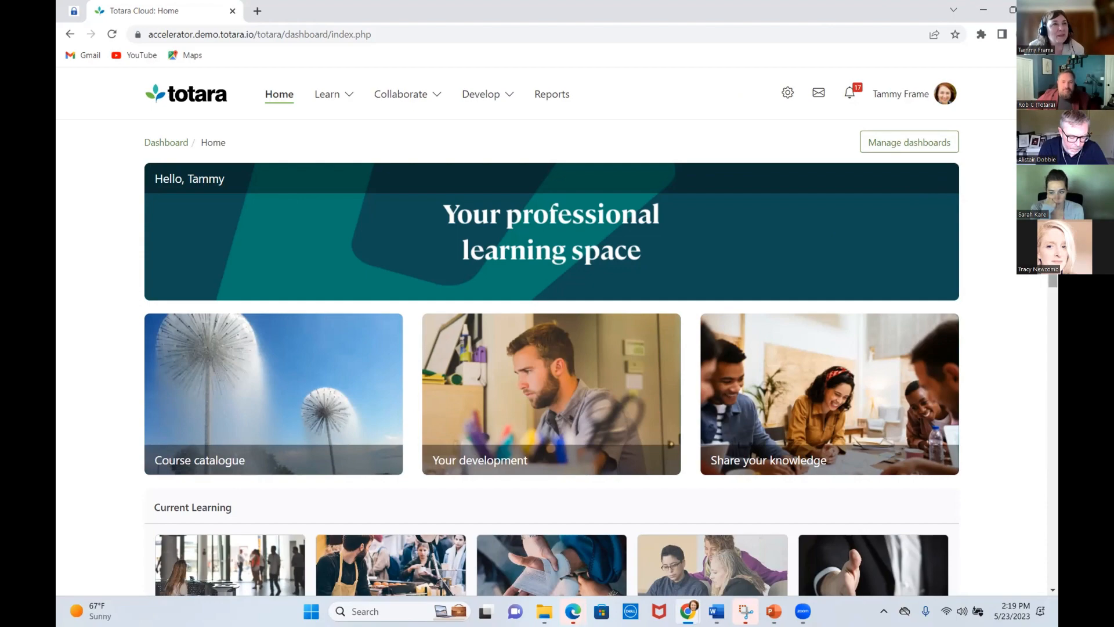
- Look over the administrator's home dashboard, including the Current Learning and Trending sections
{"action": "scroll", "coordinate": [1045, 306], "scroll_direction": "down", "scroll_amount": 6}
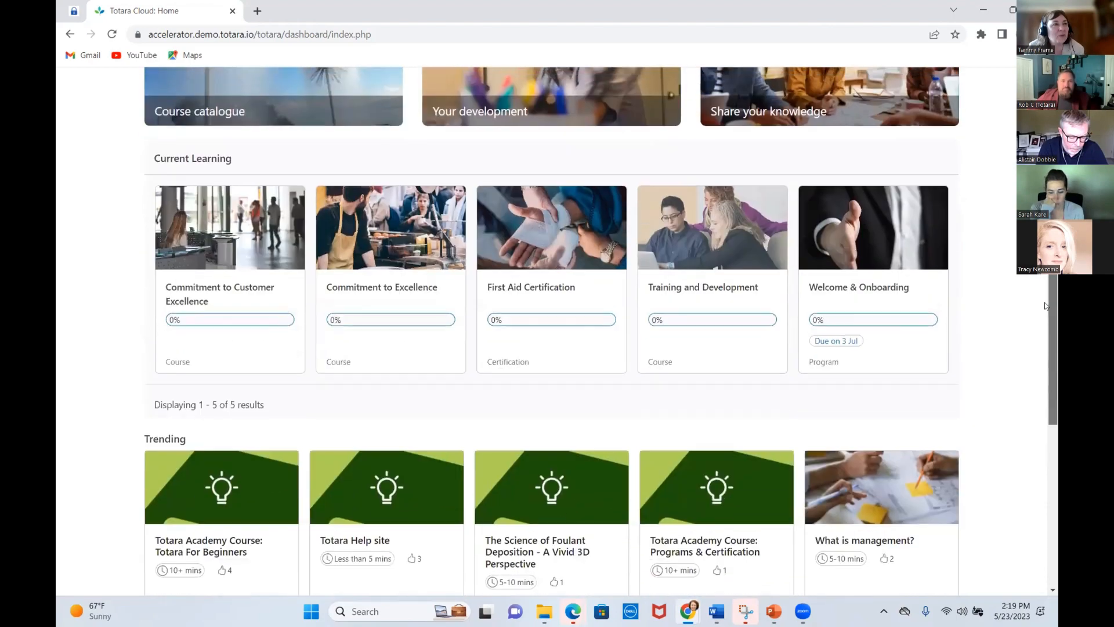
{"action": "scroll", "coordinate": [1045, 306], "scroll_direction": "up", "scroll_amount": 6}
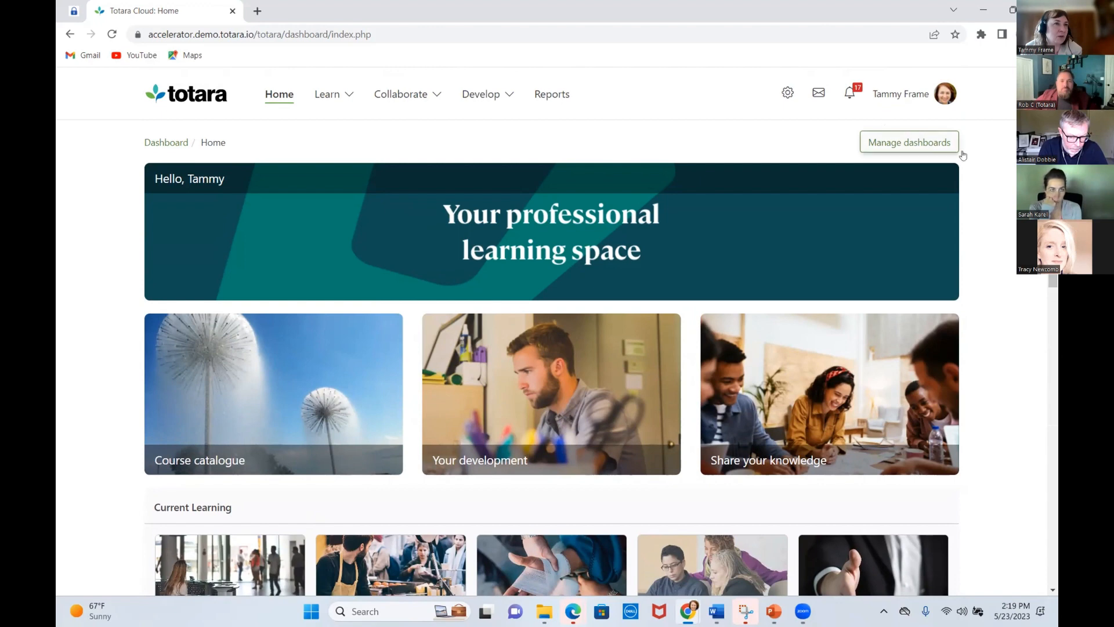
{"action": "scroll", "coordinate": [963, 155], "scroll_direction": "down", "scroll_amount": 3}
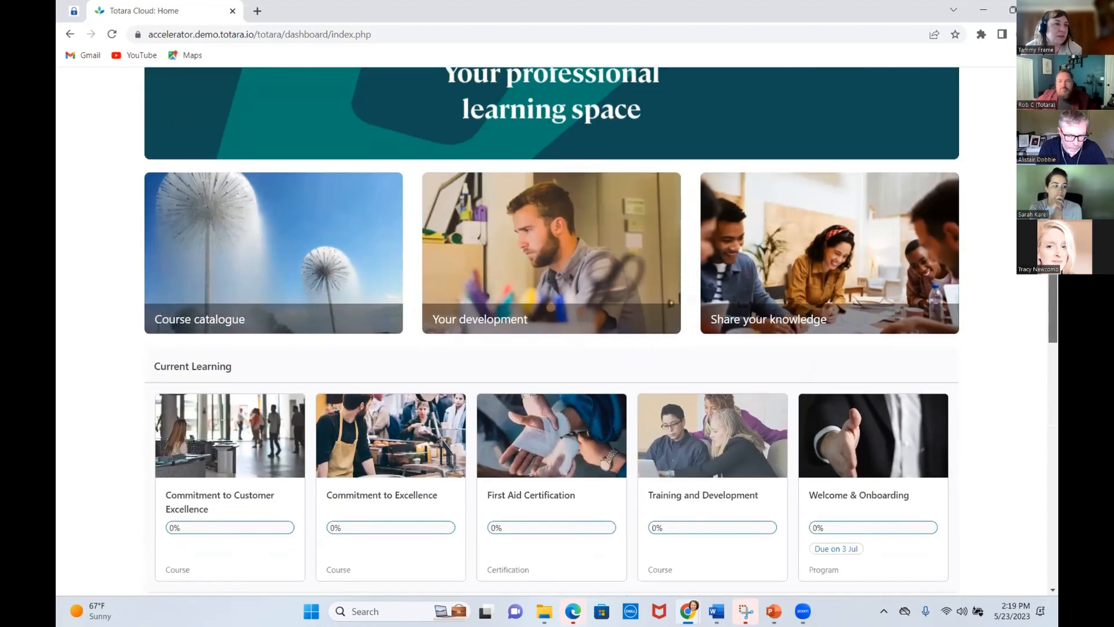
{"action": "scroll", "coordinate": [963, 154], "scroll_direction": "up", "scroll_amount": 3}
- Open the site's course and category management and show the courses in the Allina Health (New) category
{"action": "left_click", "coordinate": [786, 93]}
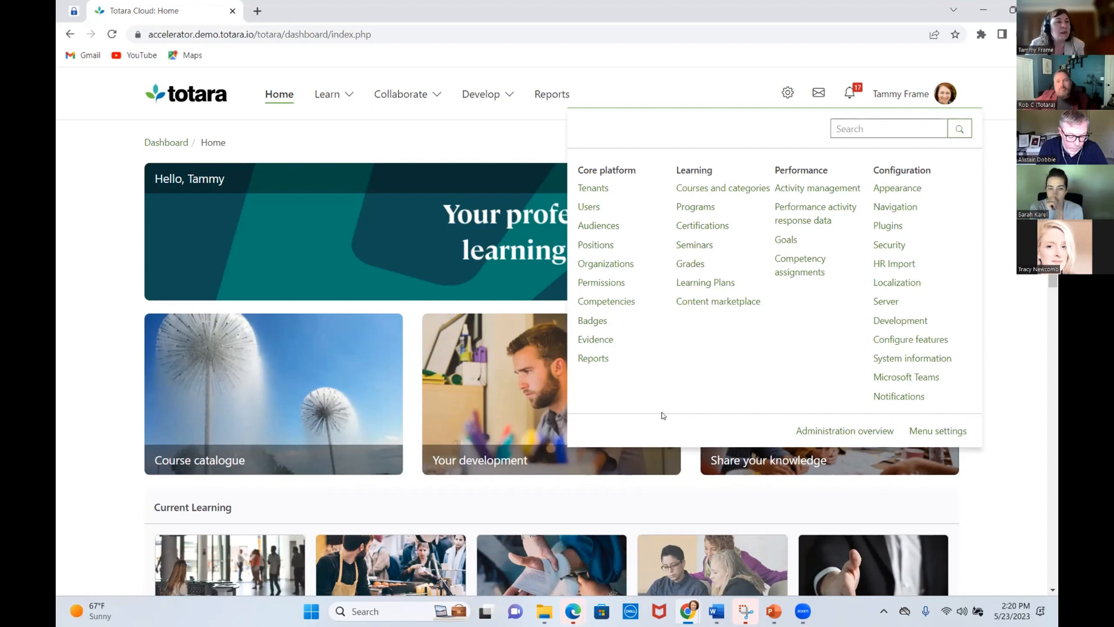
{"action": "left_click", "coordinate": [690, 190]}
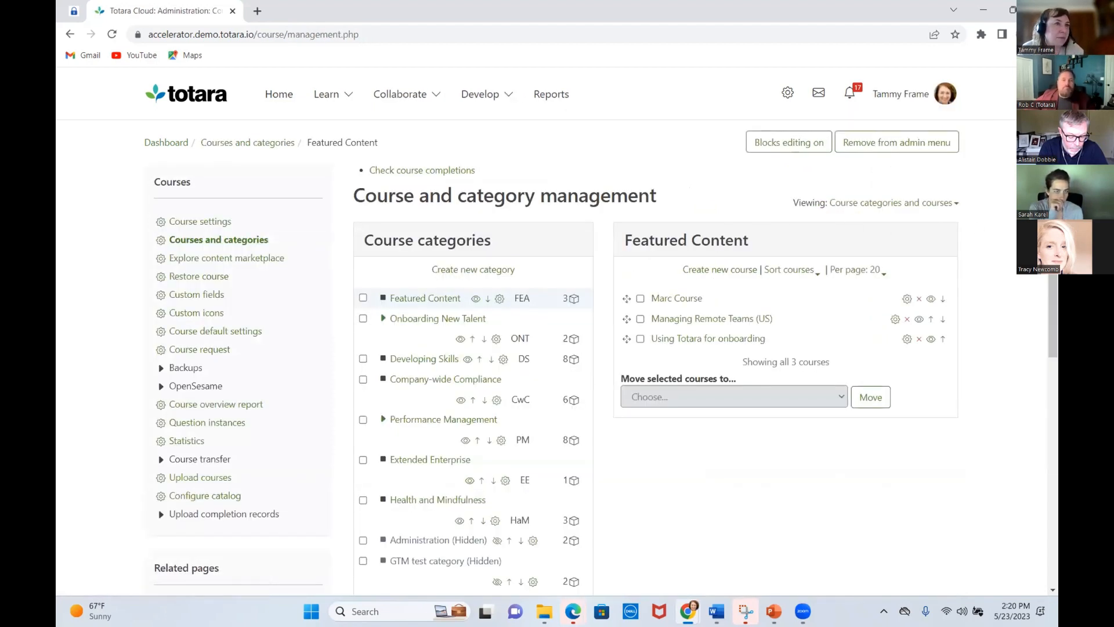
{"action": "scroll", "coordinate": [993, 428], "scroll_direction": "down", "scroll_amount": 6}
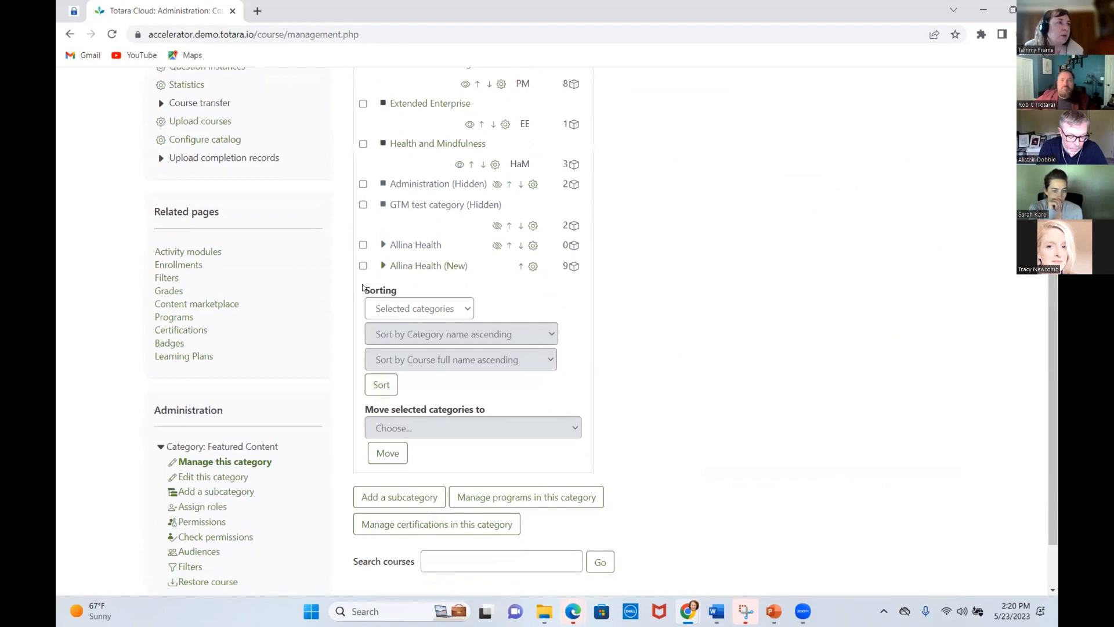
{"action": "left_click", "coordinate": [392, 266]}
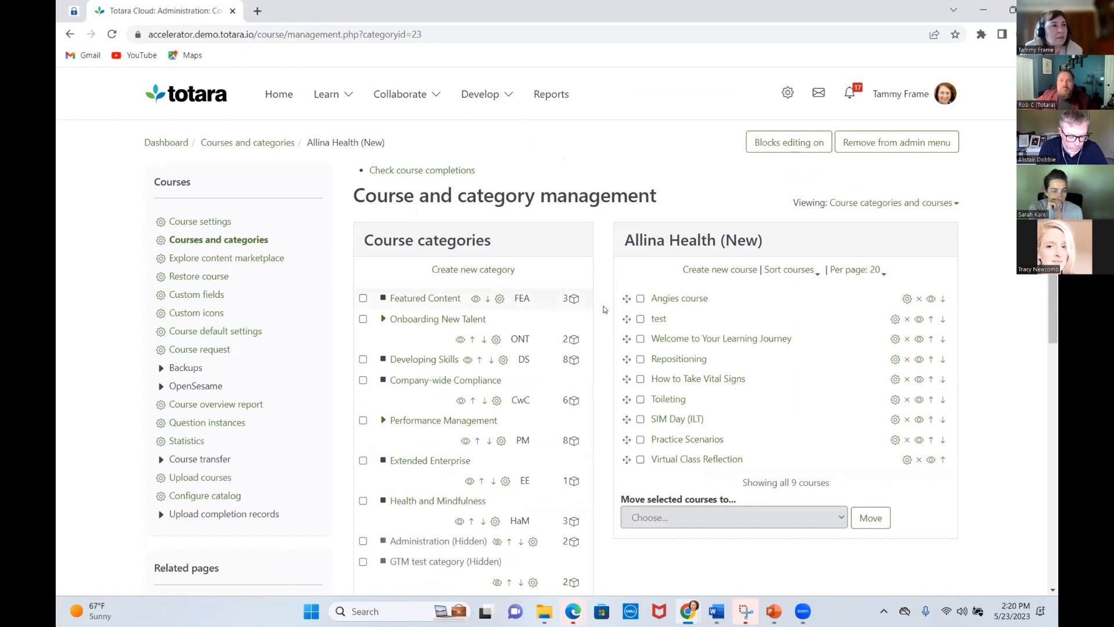
- View the Repositioning course from the Allina Health (New) category and open its Repositioning Course SCORM activity
{"action": "left_click", "coordinate": [673, 358]}
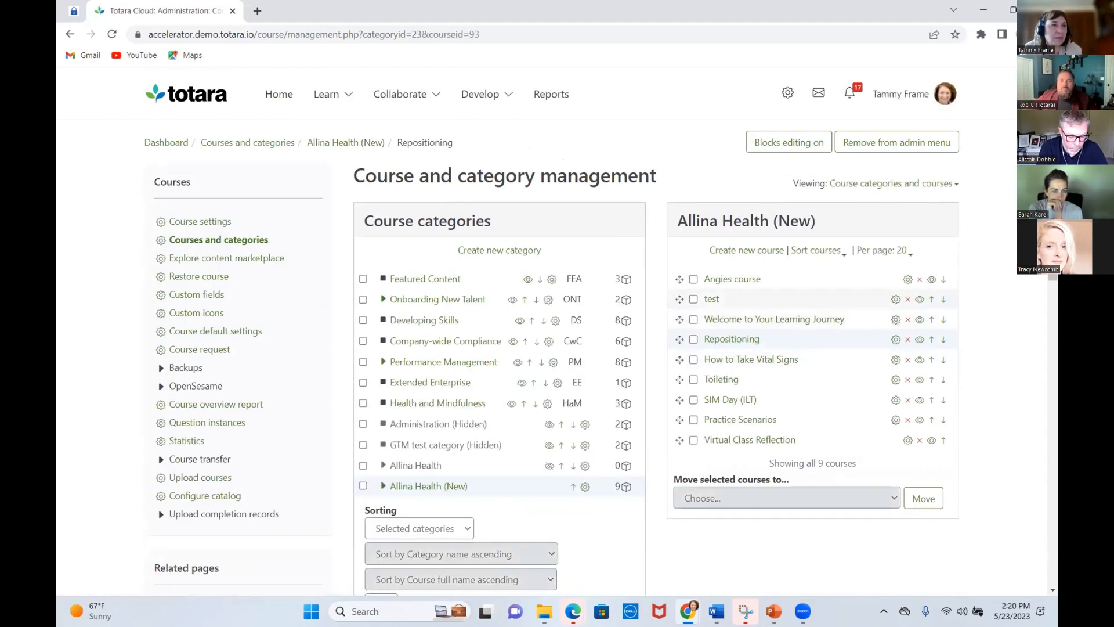
{"action": "scroll", "coordinate": [751, 423], "scroll_direction": "down", "scroll_amount": 6}
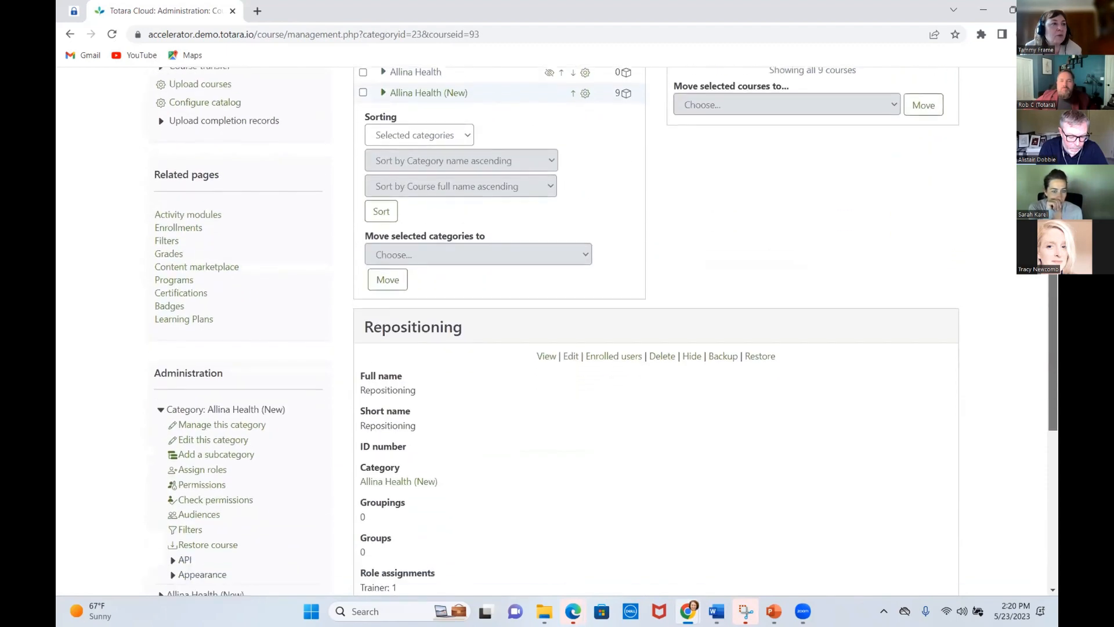
{"action": "left_click", "coordinate": [538, 343]}
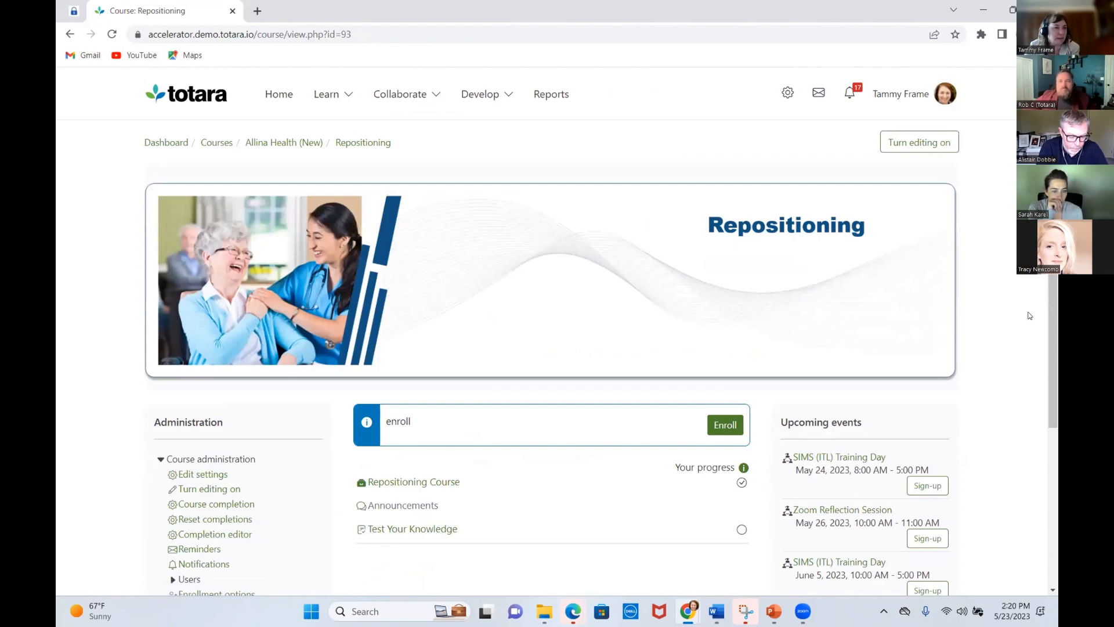
{"action": "scroll", "coordinate": [1053, 319], "scroll_direction": "down", "scroll_amount": 3}
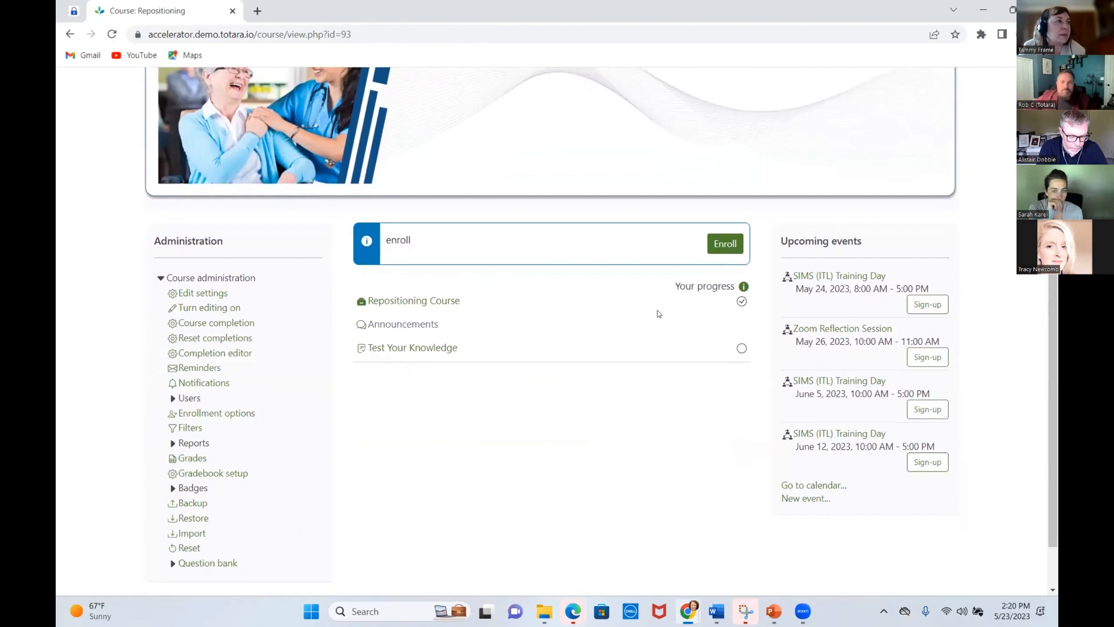
{"action": "left_click", "coordinate": [391, 304]}
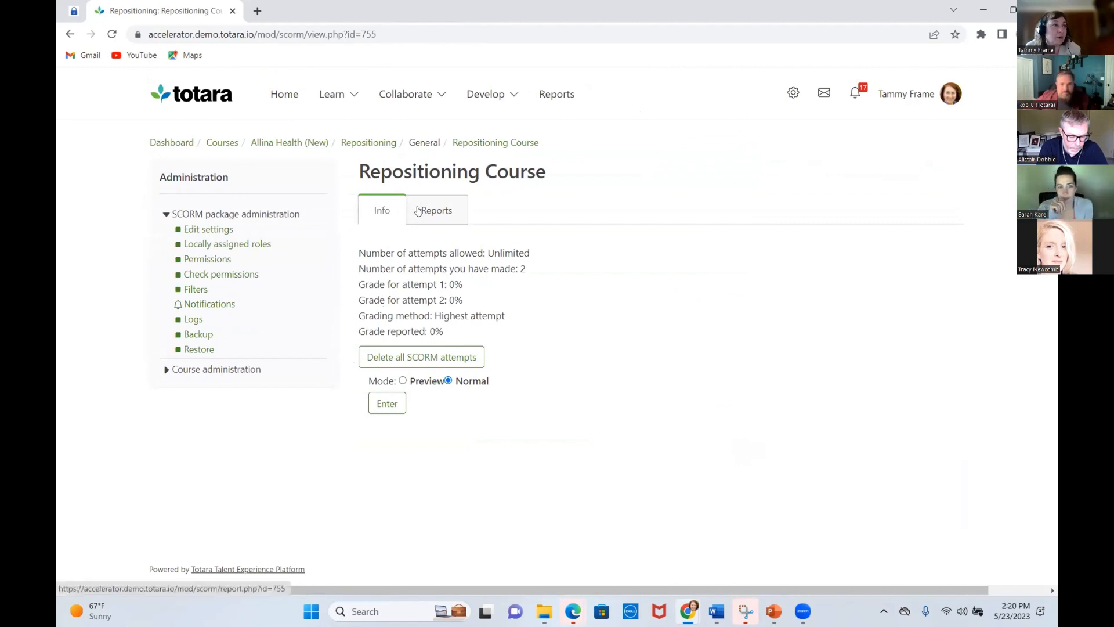
- Open the SCORM activity's reports and examine the track details of the learner's attempt 1 at Repositioning Sample
{"action": "left_click", "coordinate": [417, 211]}
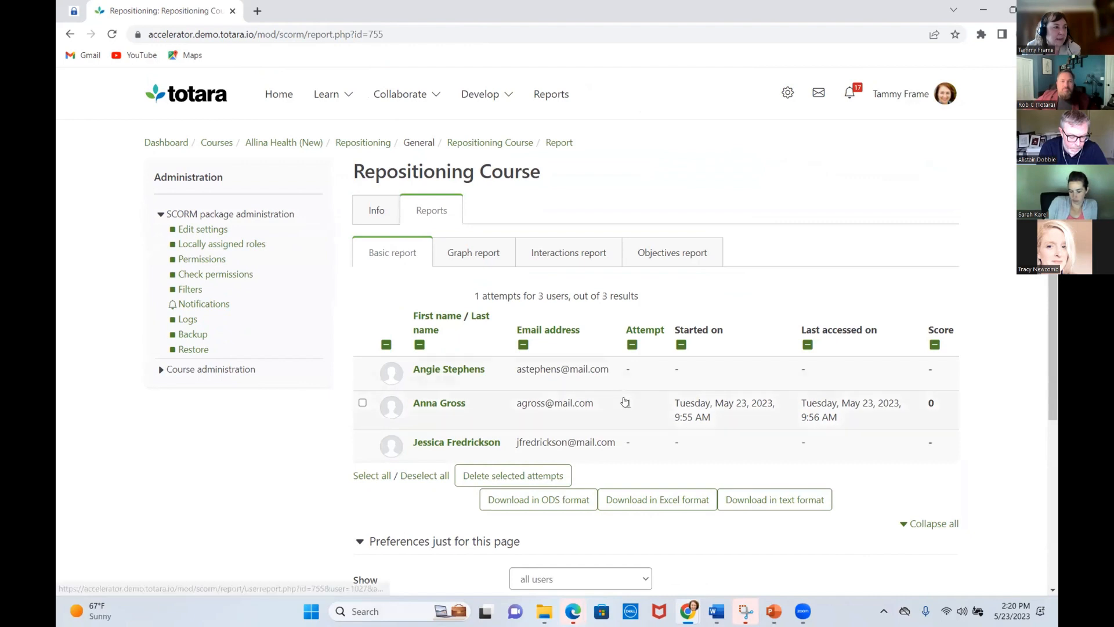
{"action": "left_click", "coordinate": [625, 402]}
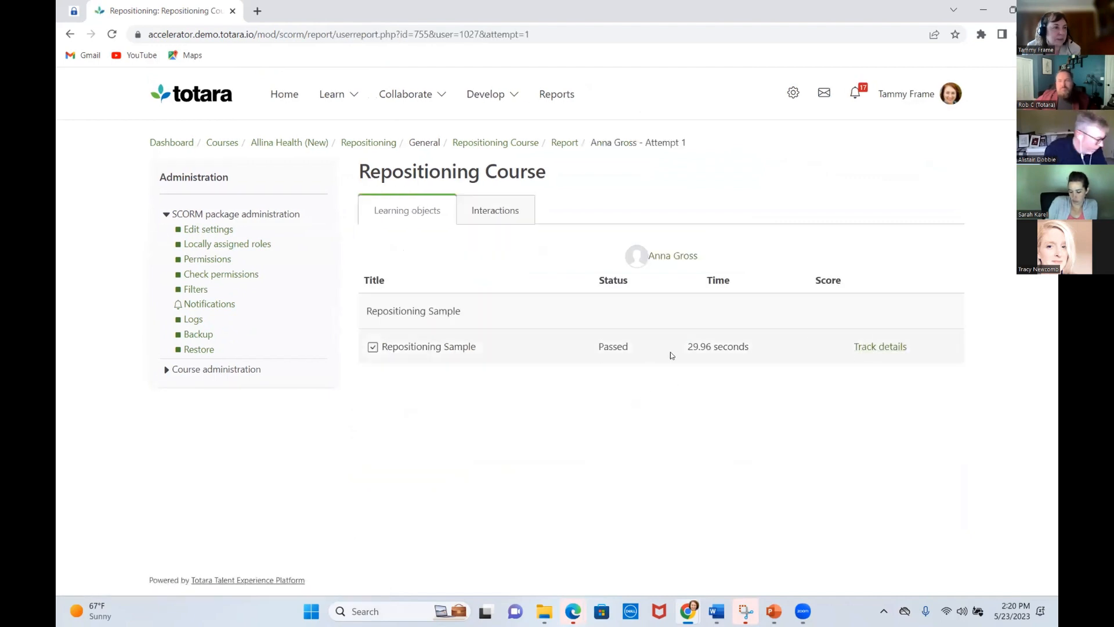
{"action": "left_click", "coordinate": [863, 351]}
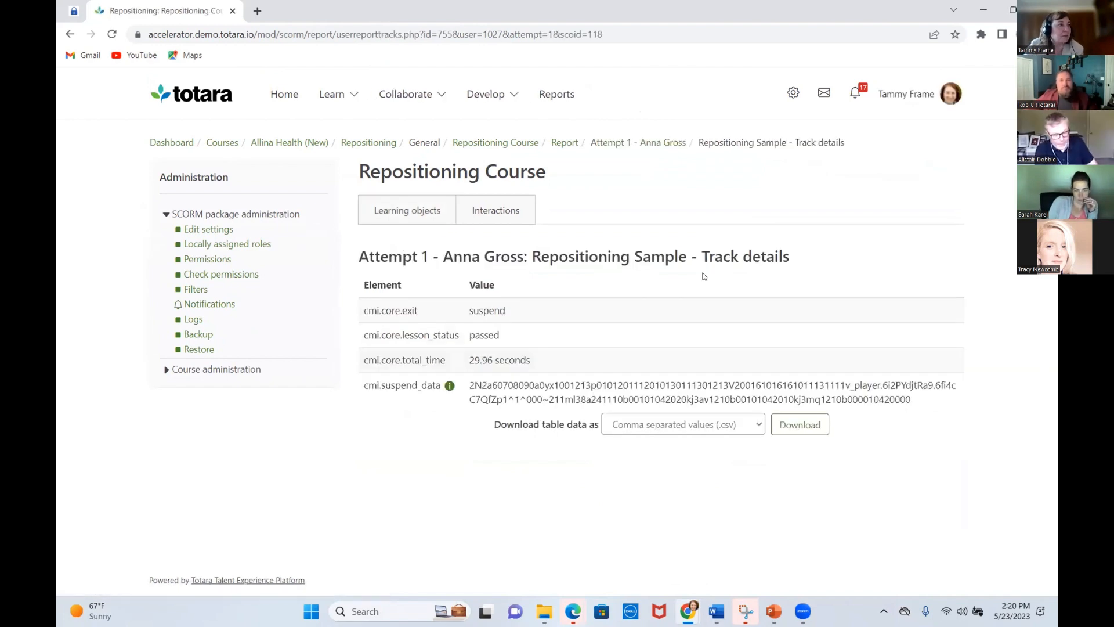
{"action": "left_click", "coordinate": [393, 213]}
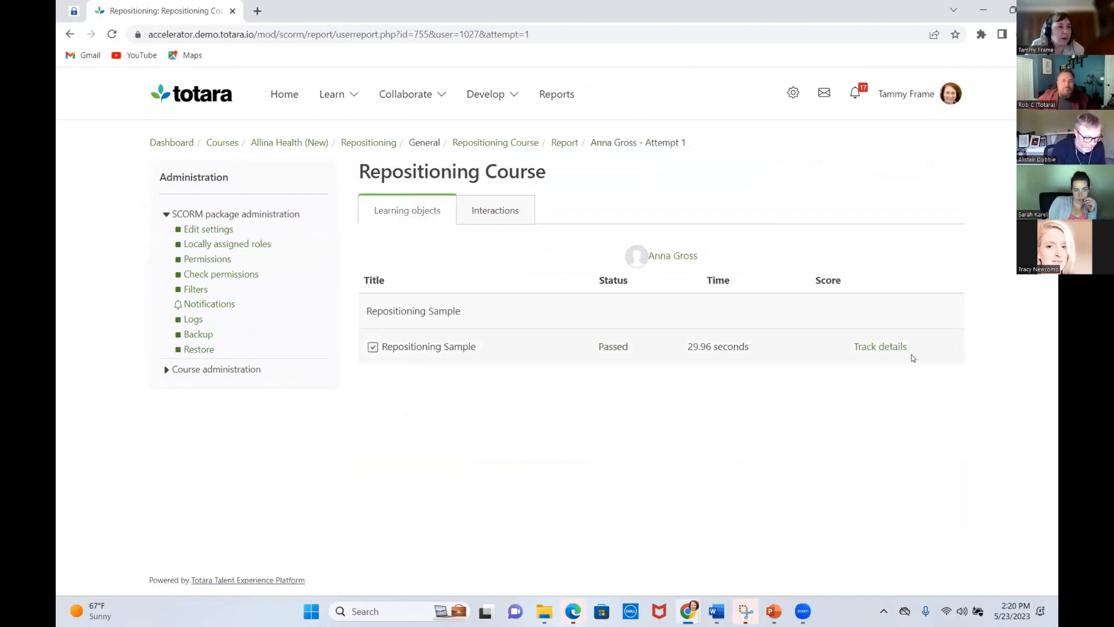
{"action": "left_click", "coordinate": [891, 347]}
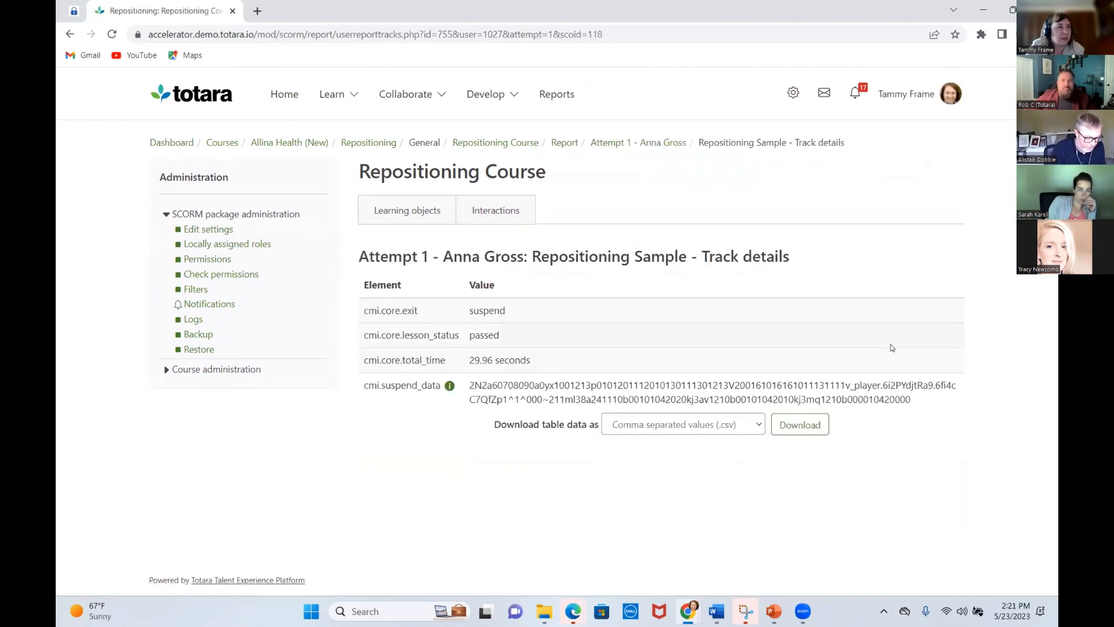
- Check the attempt's interactions and learning objects, and reopen the track details for Repositioning Sample
{"action": "left_click", "coordinate": [494, 211]}
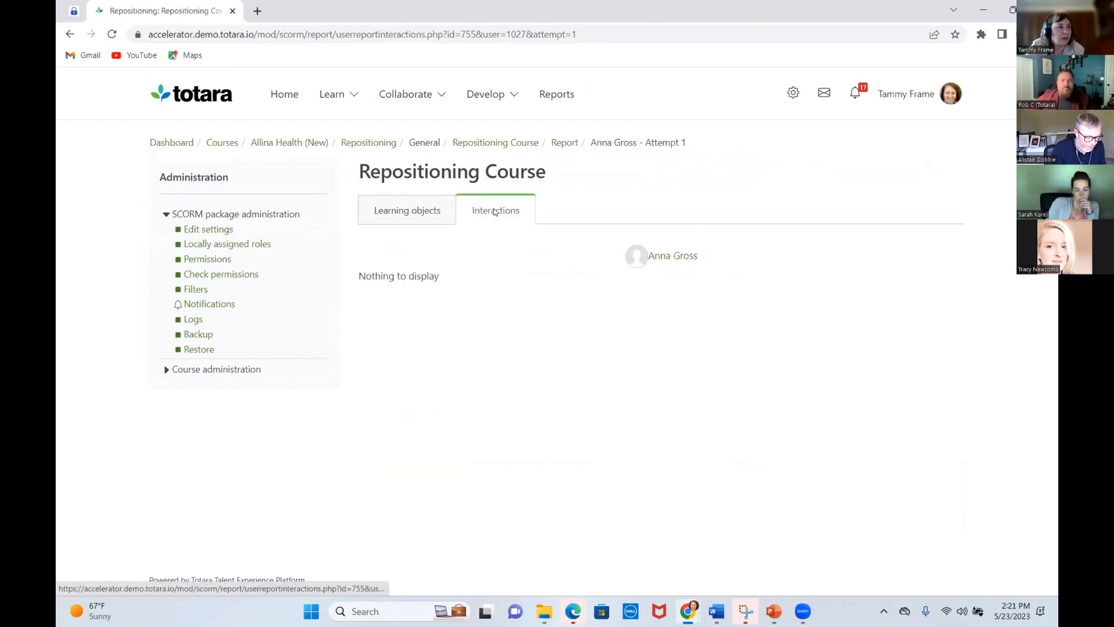
{"action": "left_click", "coordinate": [415, 213]}
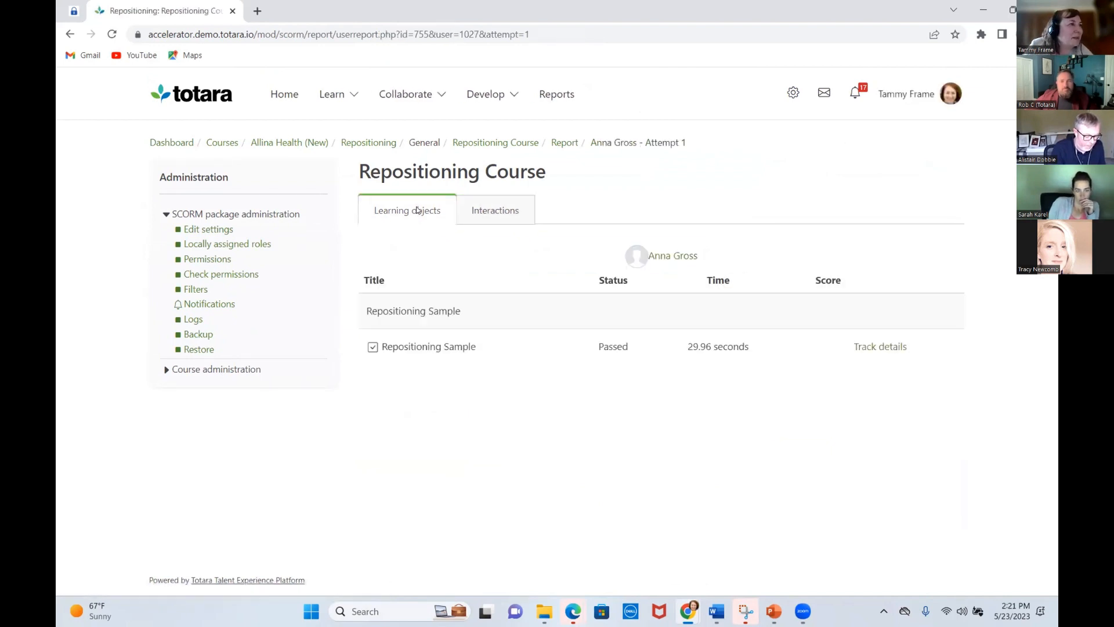
{"action": "left_click", "coordinate": [865, 347]}
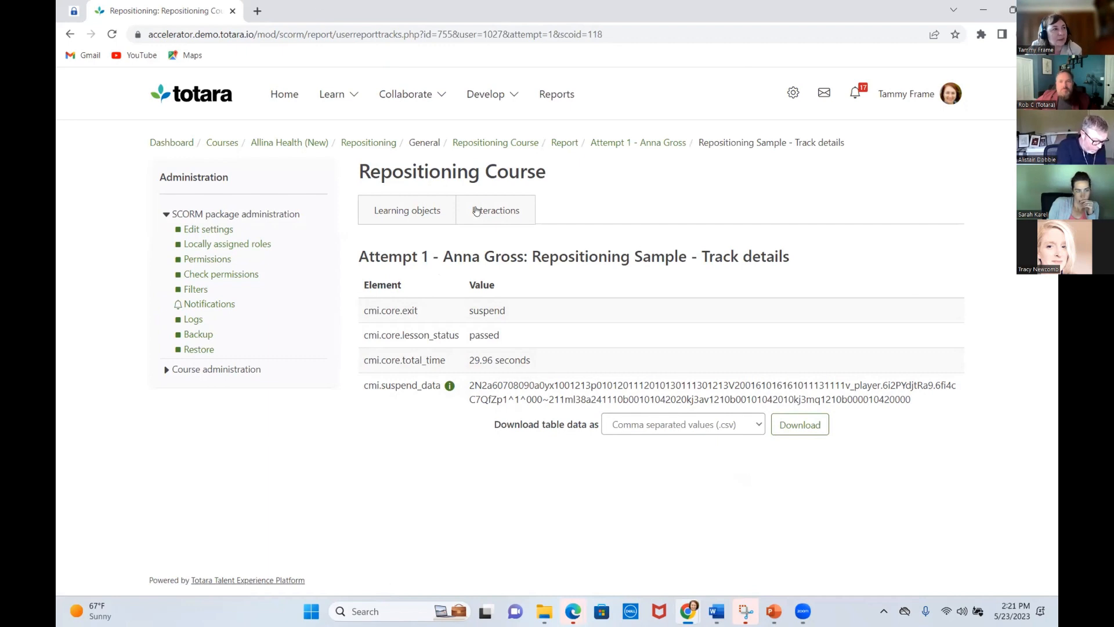
- Leave the learner's attempt details and return to the Repositioning Course activity's basic report
{"action": "left_click", "coordinate": [605, 145]}
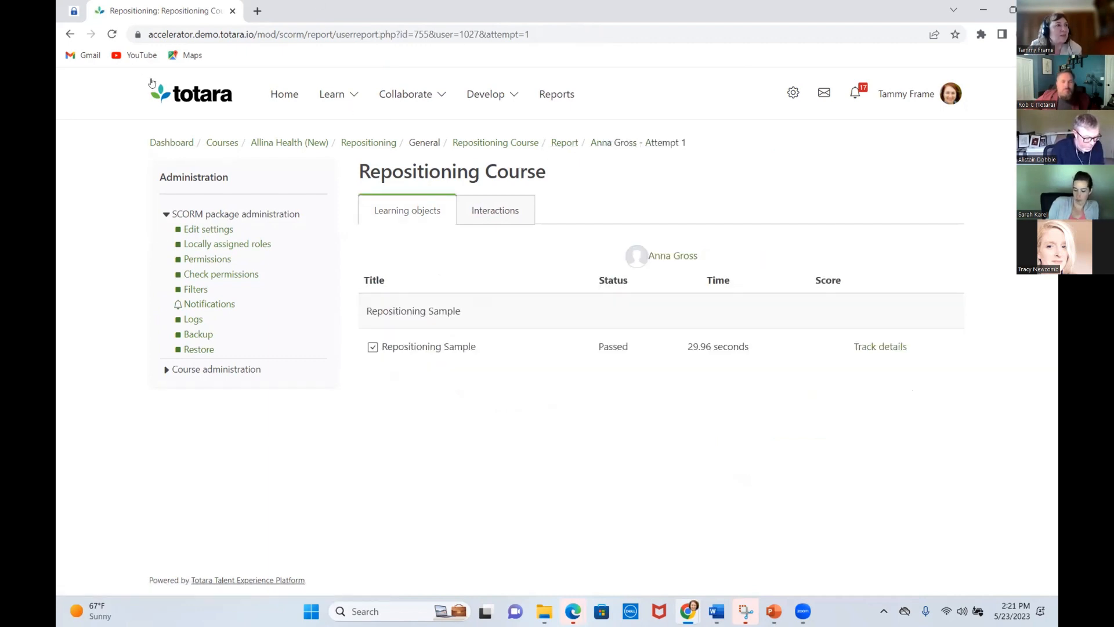
{"action": "left_click", "coordinate": [67, 36]}
{"action": "left_click", "coordinate": [66, 36]}
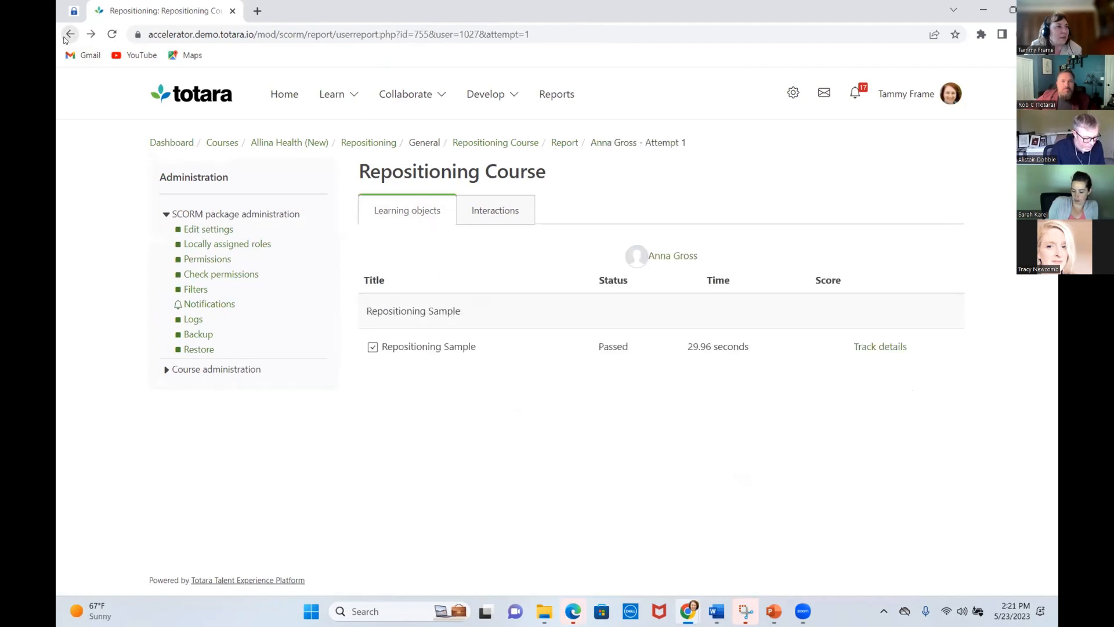
{"action": "left_click", "coordinate": [68, 35]}
{"action": "left_click", "coordinate": [68, 35]}
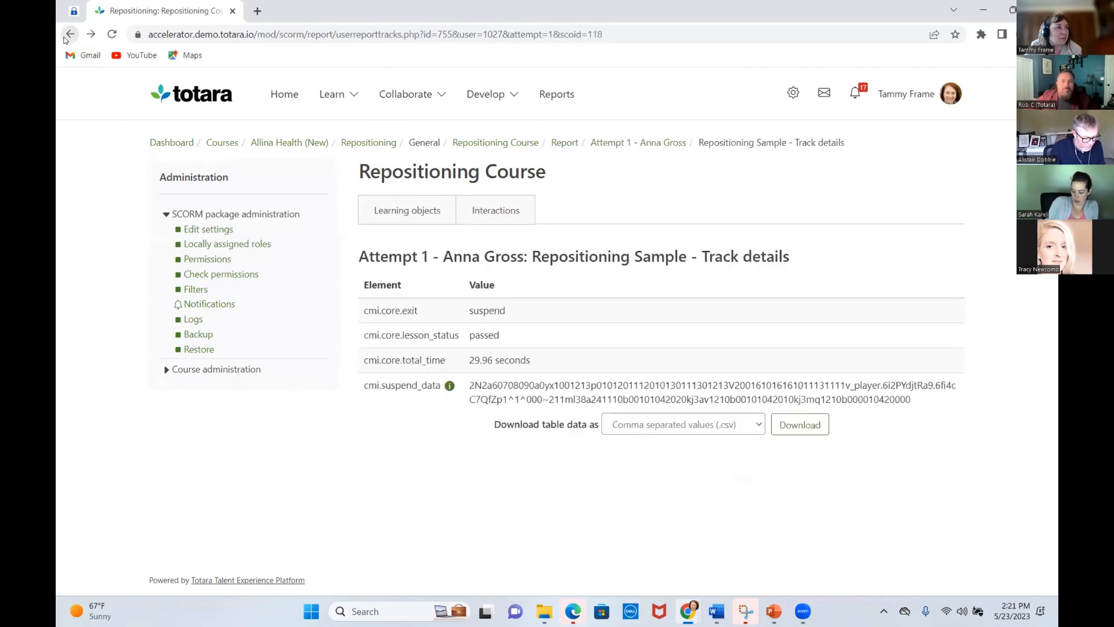
{"action": "left_click", "coordinate": [635, 143]}
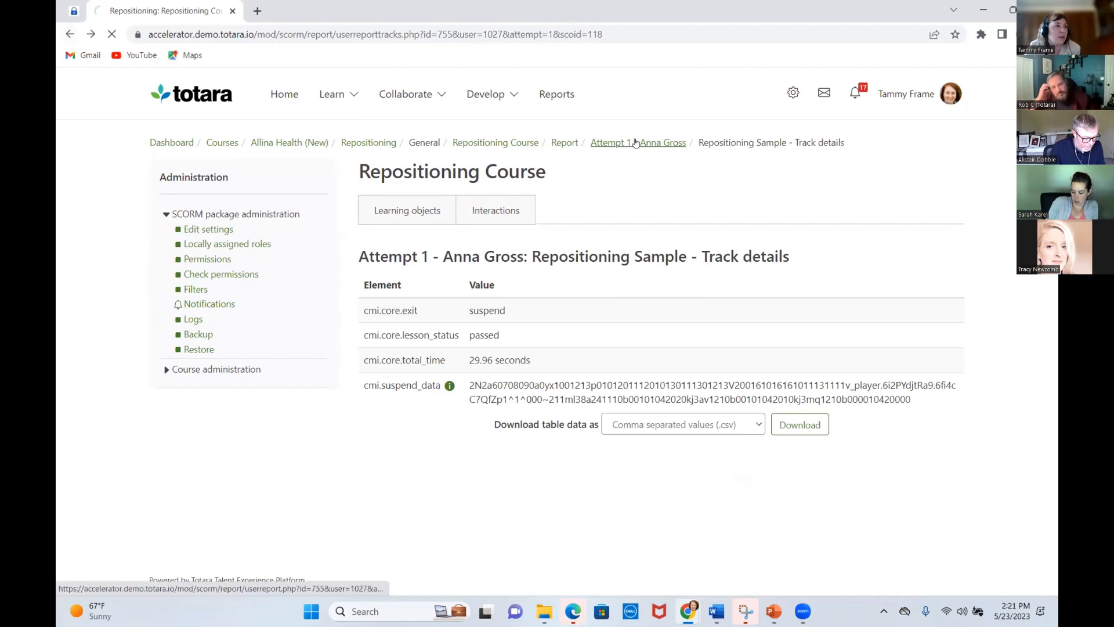
{"action": "left_click", "coordinate": [558, 143]}
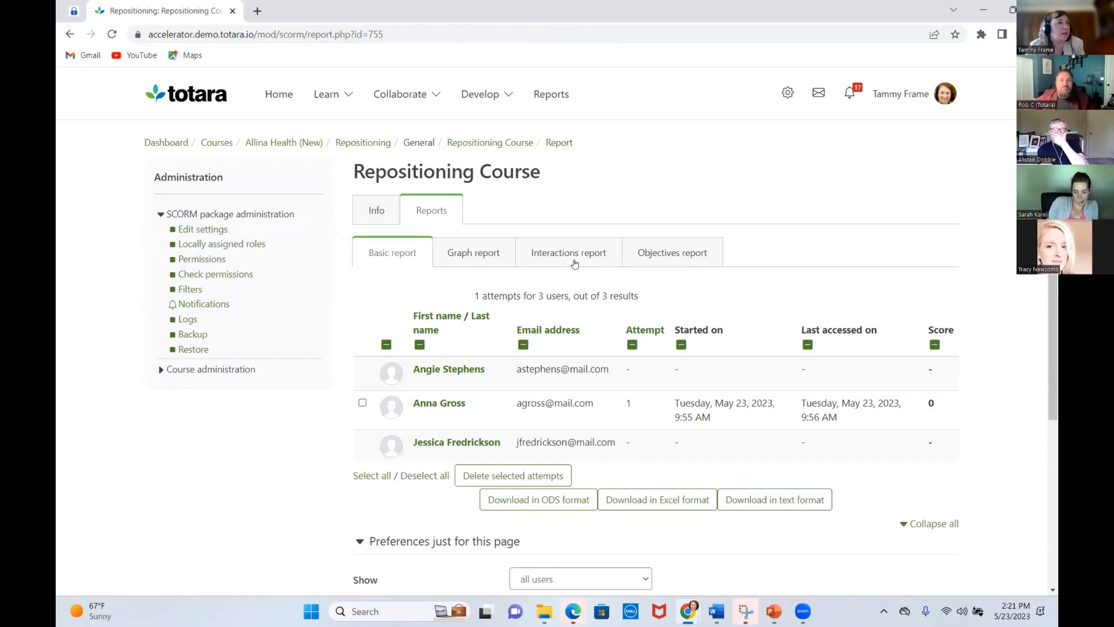
- Look over the interactions report and its display preferences, and go back to the basic report
{"action": "left_click", "coordinate": [575, 259]}
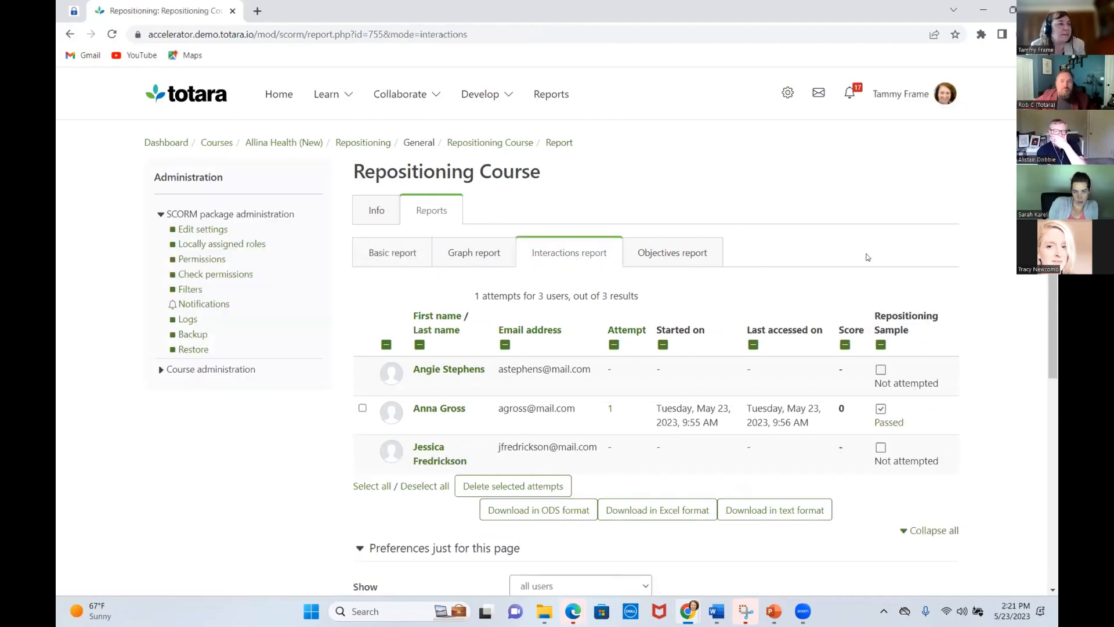
{"action": "scroll", "coordinate": [582, 302], "scroll_direction": "down", "scroll_amount": 6}
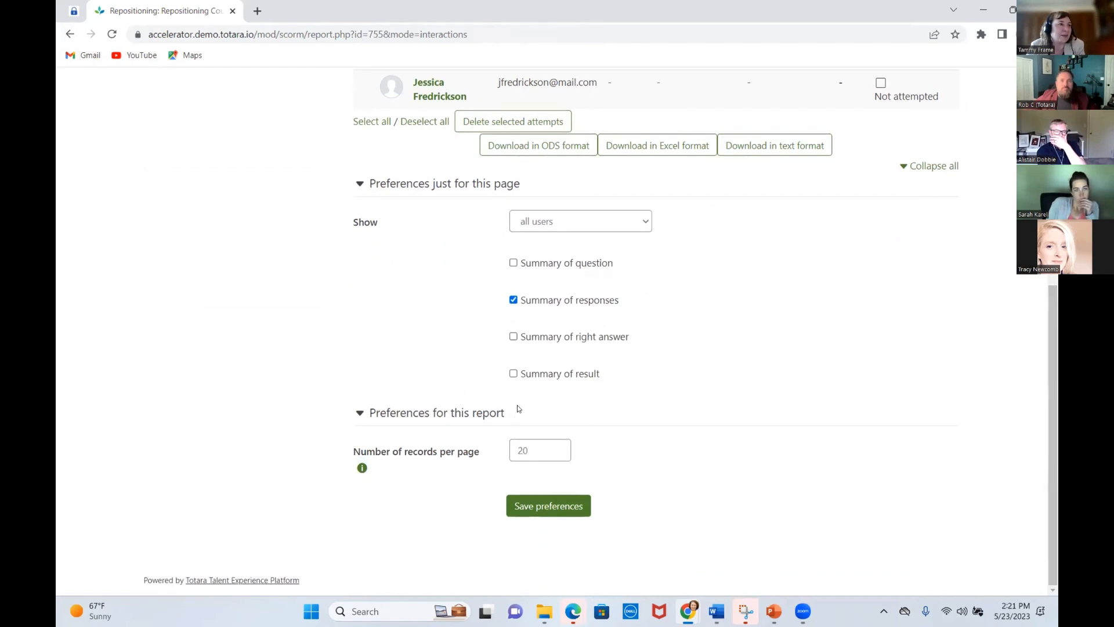
{"action": "left_click", "coordinate": [69, 34]}
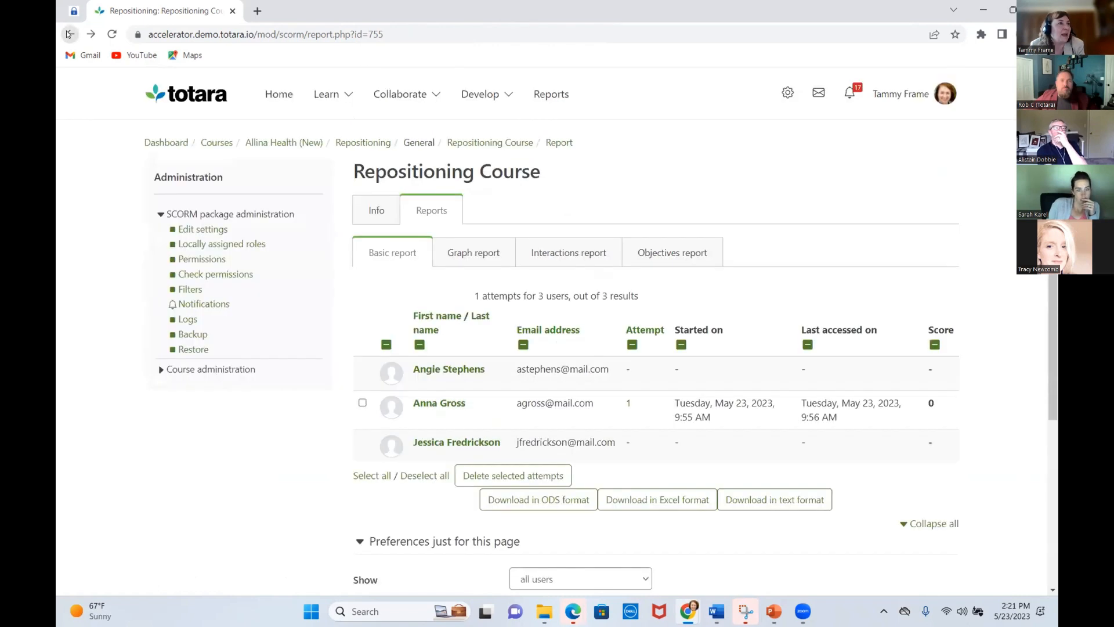
{"action": "left_click", "coordinate": [68, 34]}
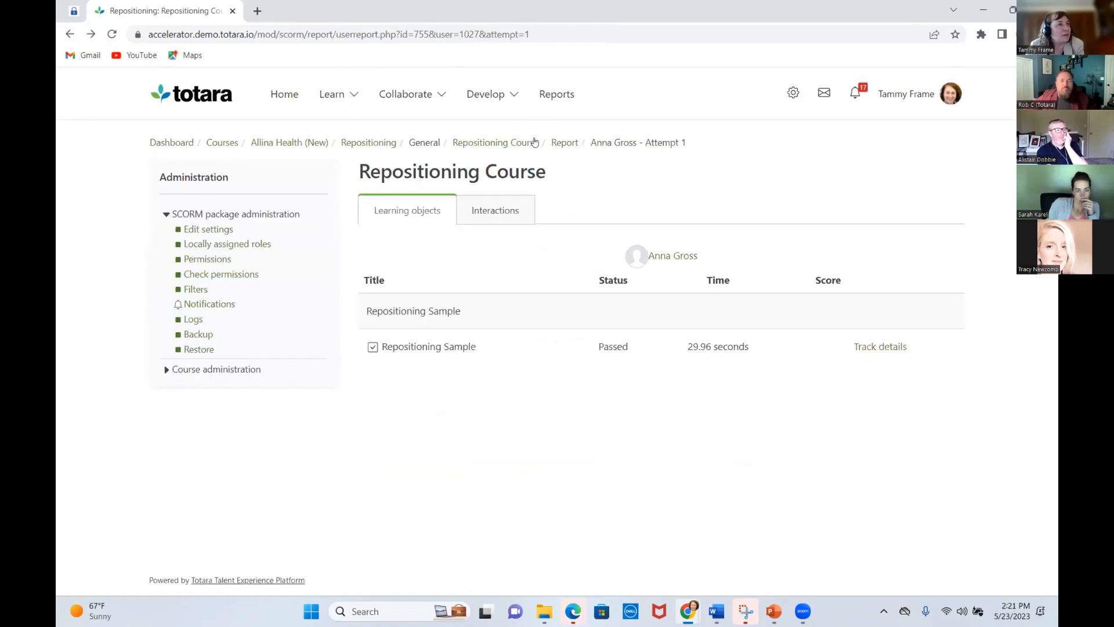
{"action": "left_click", "coordinate": [554, 143]}
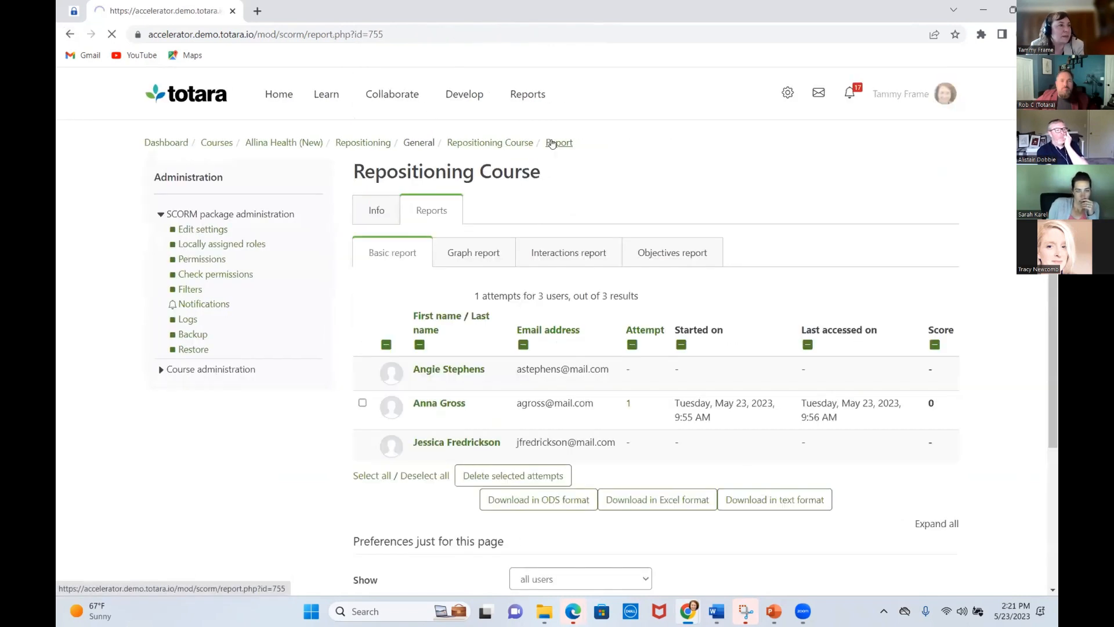
- Open the Test Your Knowledge quiz from the Repositioning course and examine the grades report for its attempts
{"action": "left_click", "coordinate": [365, 143]}
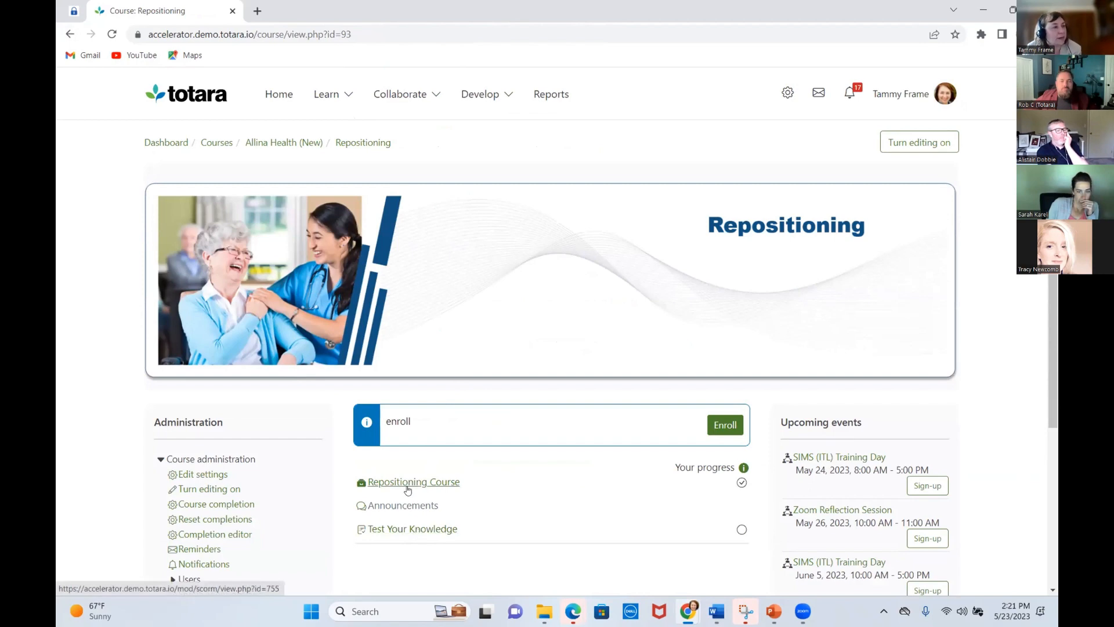
{"action": "left_click", "coordinate": [410, 529]}
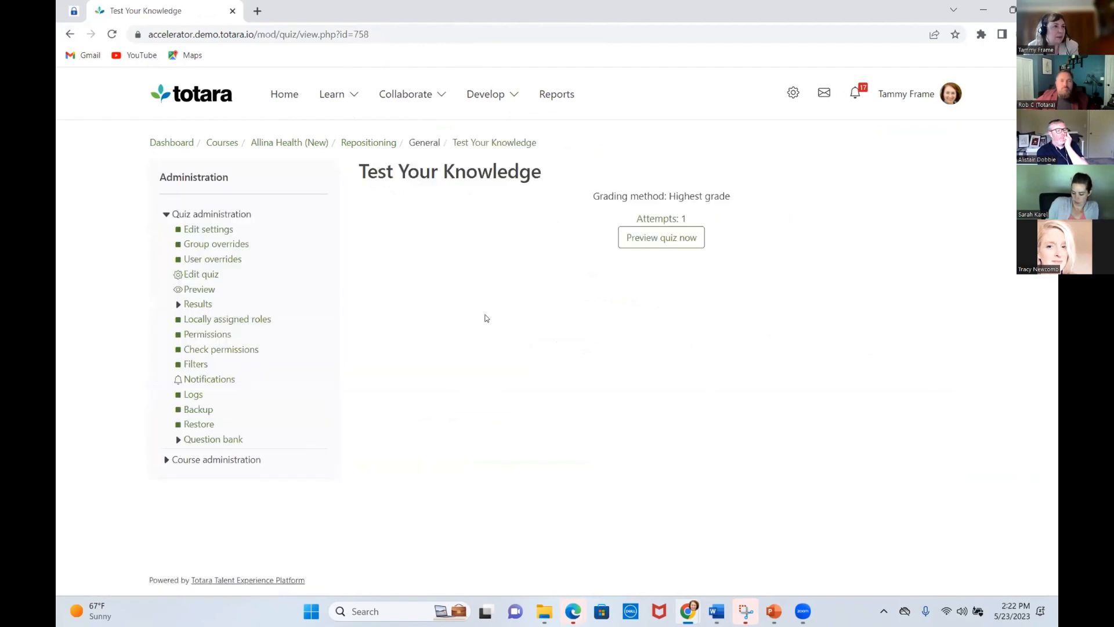
{"action": "left_click", "coordinate": [655, 218]}
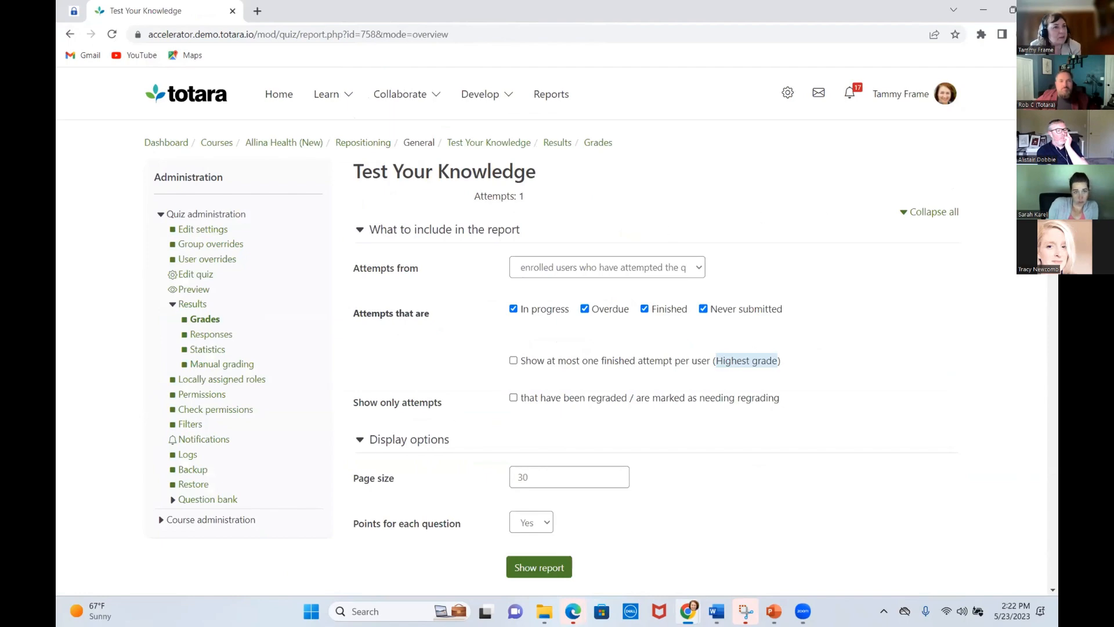
{"action": "scroll", "coordinate": [608, 330], "scroll_direction": "down", "scroll_amount": 10}
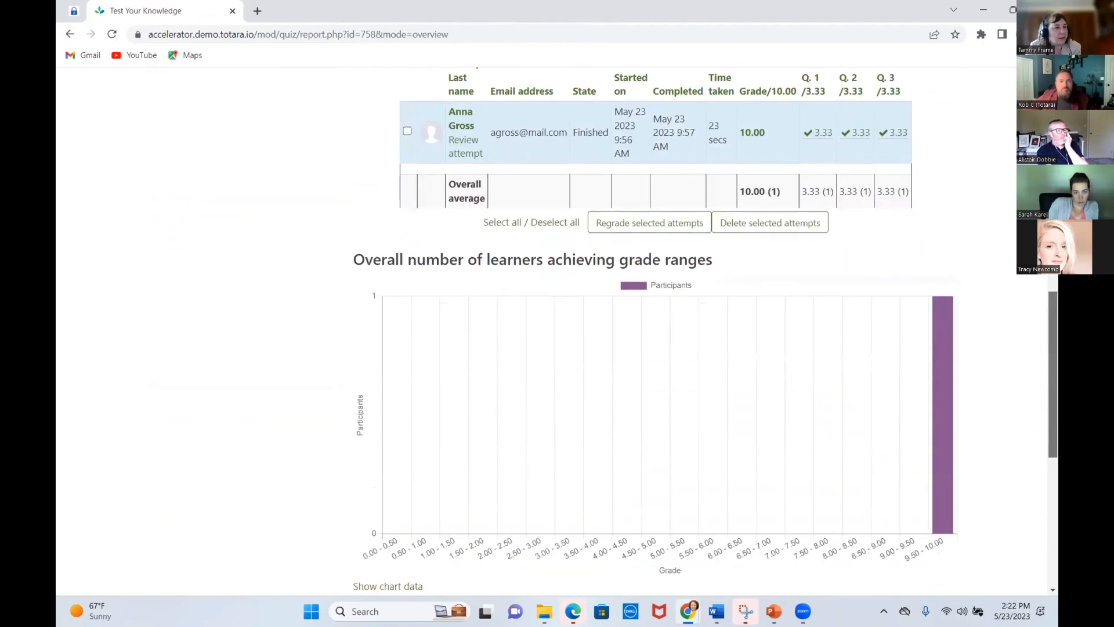
{"action": "scroll", "coordinate": [303, 509], "scroll_direction": "up", "scroll_amount": 1}
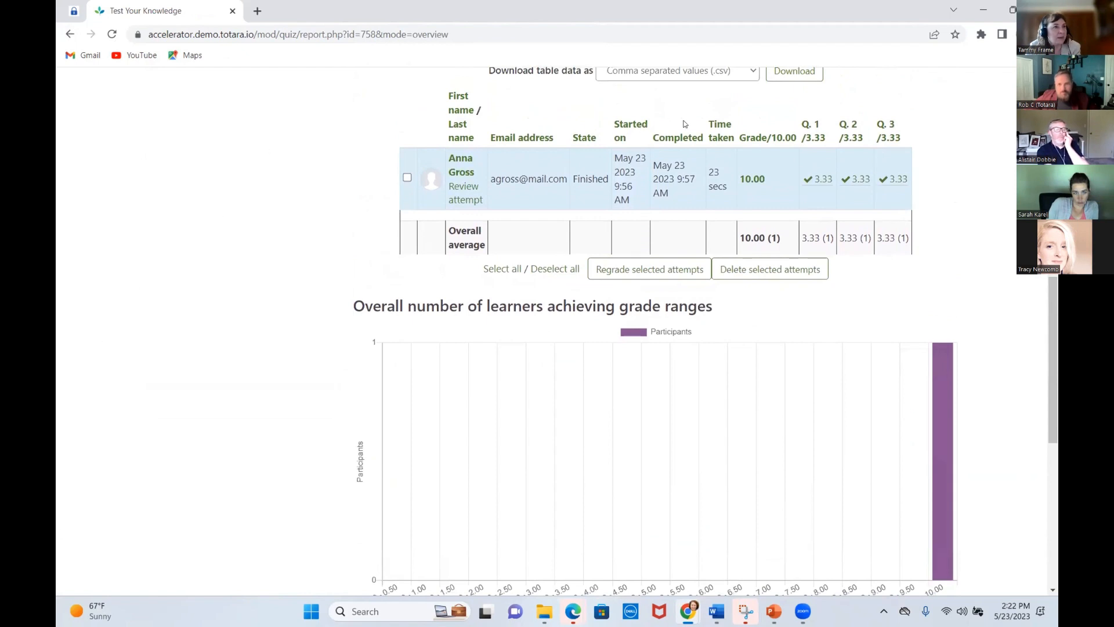
- Sort the quiz grades by Q. 1 and review the learner's response to that question in an enlarged window
{"action": "left_click", "coordinate": [811, 140]}
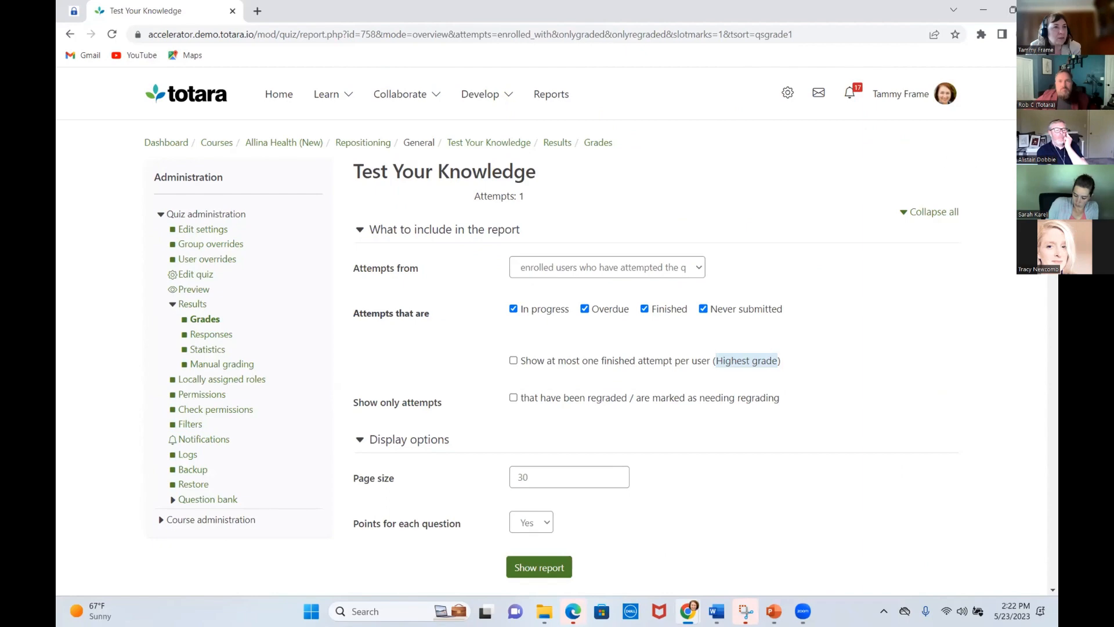
{"action": "scroll", "coordinate": [580, 331], "scroll_direction": "down", "scroll_amount": 10}
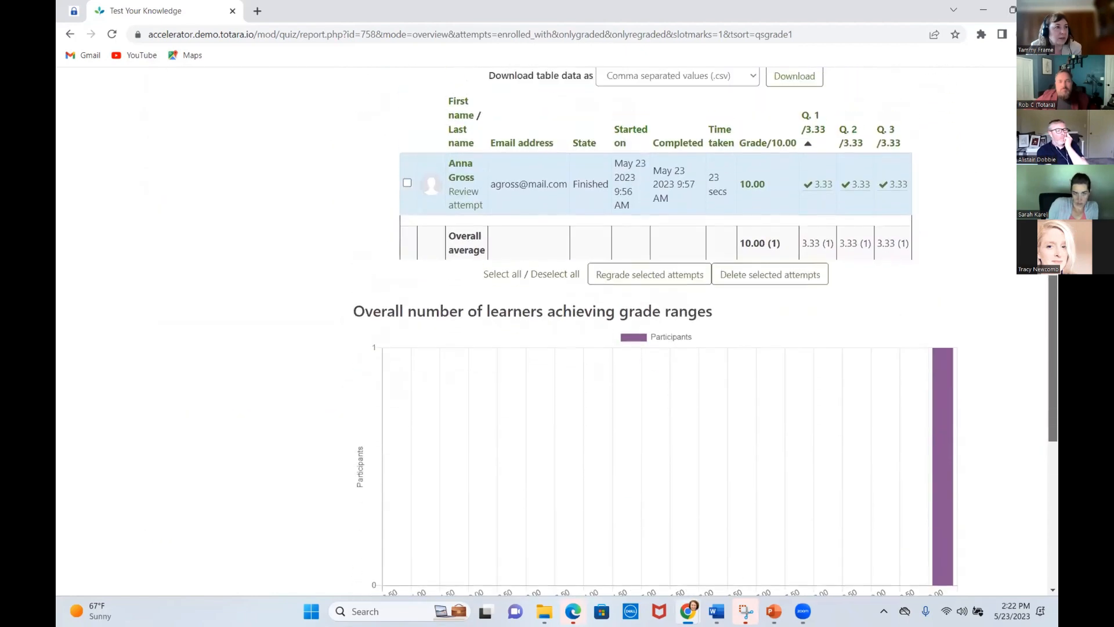
{"action": "scroll", "coordinate": [814, 216], "scroll_direction": "up", "scroll_amount": 1}
{"action": "left_click", "coordinate": [814, 215]}
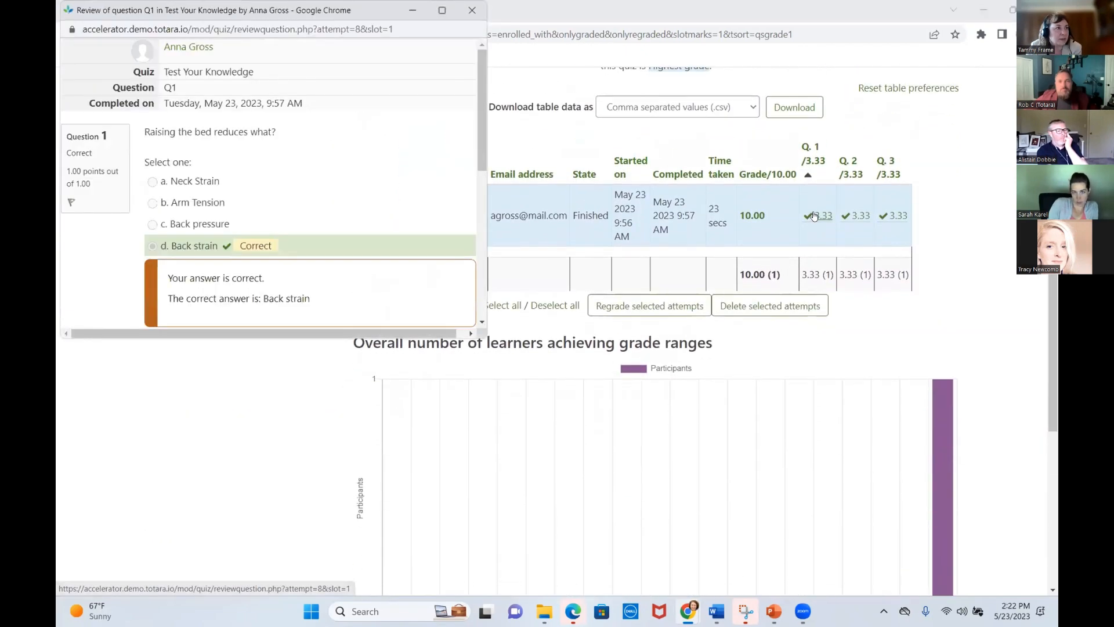
{"action": "left_click", "coordinate": [442, 11]}
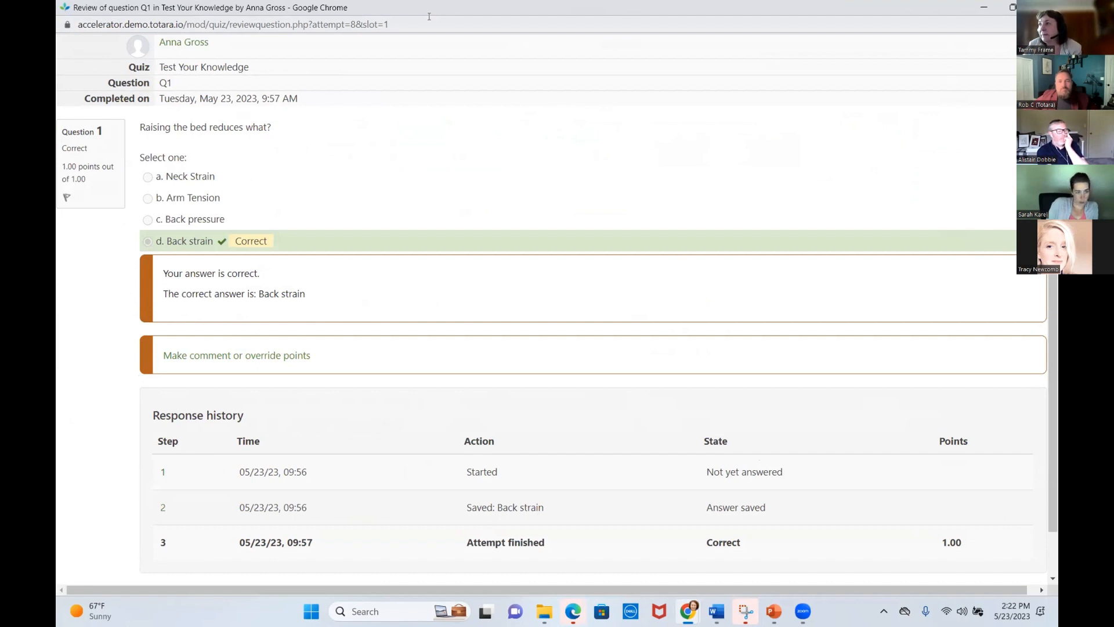
{"action": "left_click", "coordinate": [984, 7]}
{"action": "left_click_drag", "start_coordinate": [1052, 338], "coordinate": [1053, 139]}
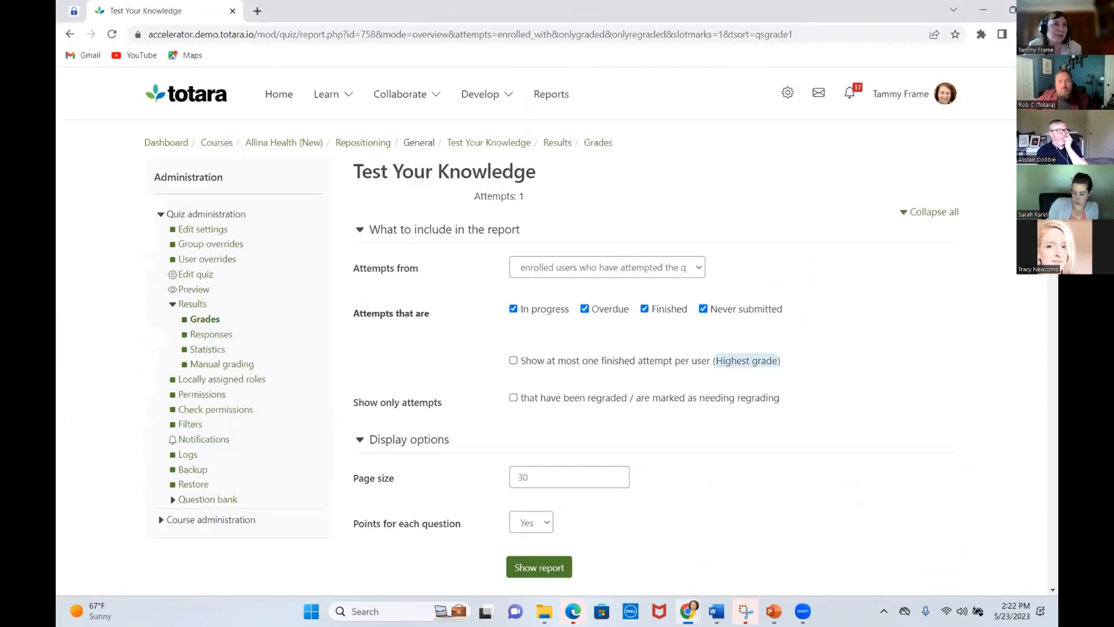
- Show the site administration options and return from the quiz results to the Repositioning course page
{"action": "left_click", "coordinate": [787, 92]}
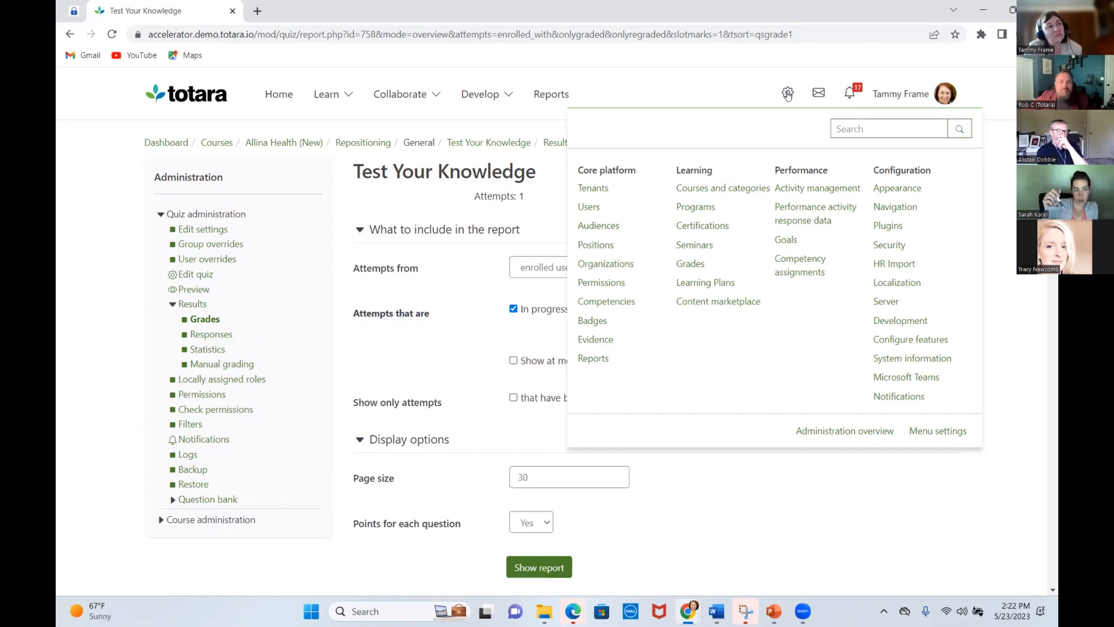
{"action": "left_click", "coordinate": [69, 34]}
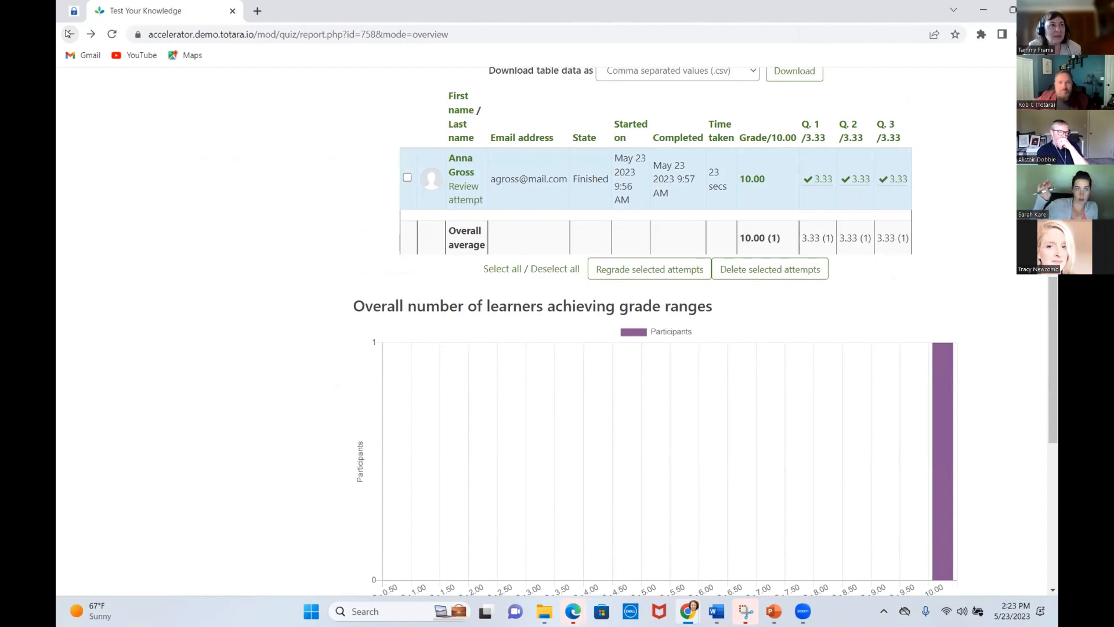
{"action": "left_click", "coordinate": [69, 35]}
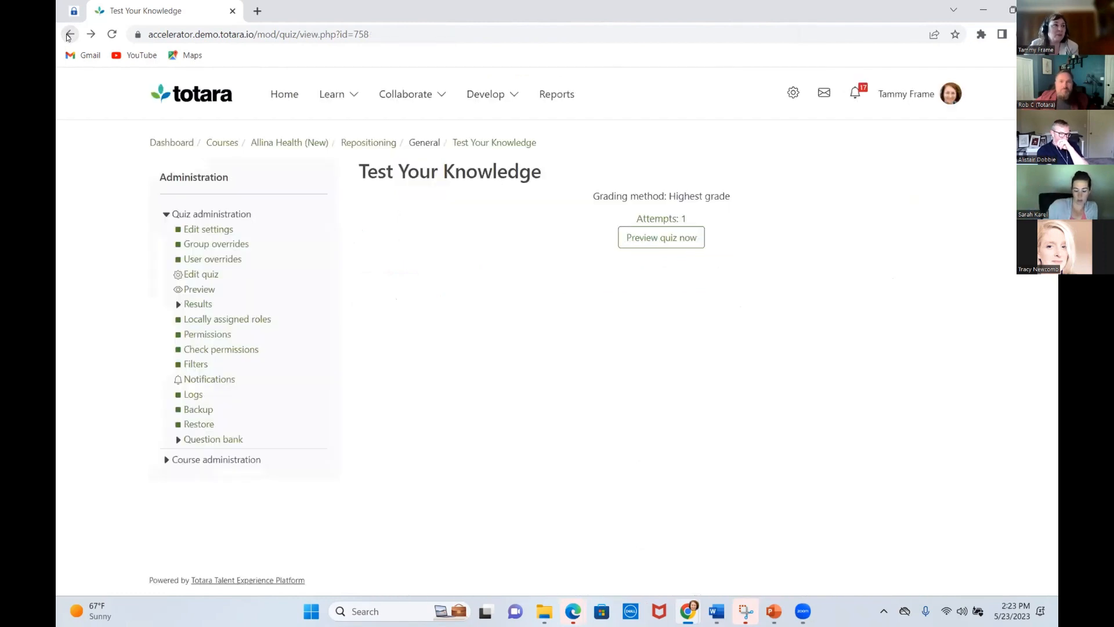
{"action": "left_click", "coordinate": [69, 35]}
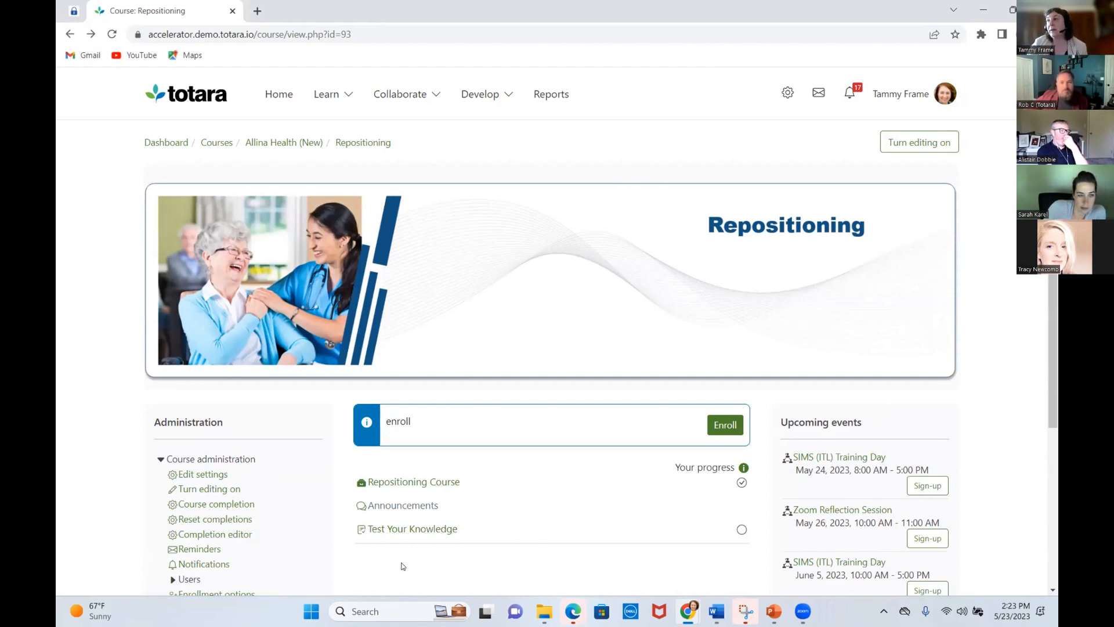
- Open the Allina Health (New) category from the Repositioning course and browse its course list
{"action": "left_click", "coordinate": [787, 94]}
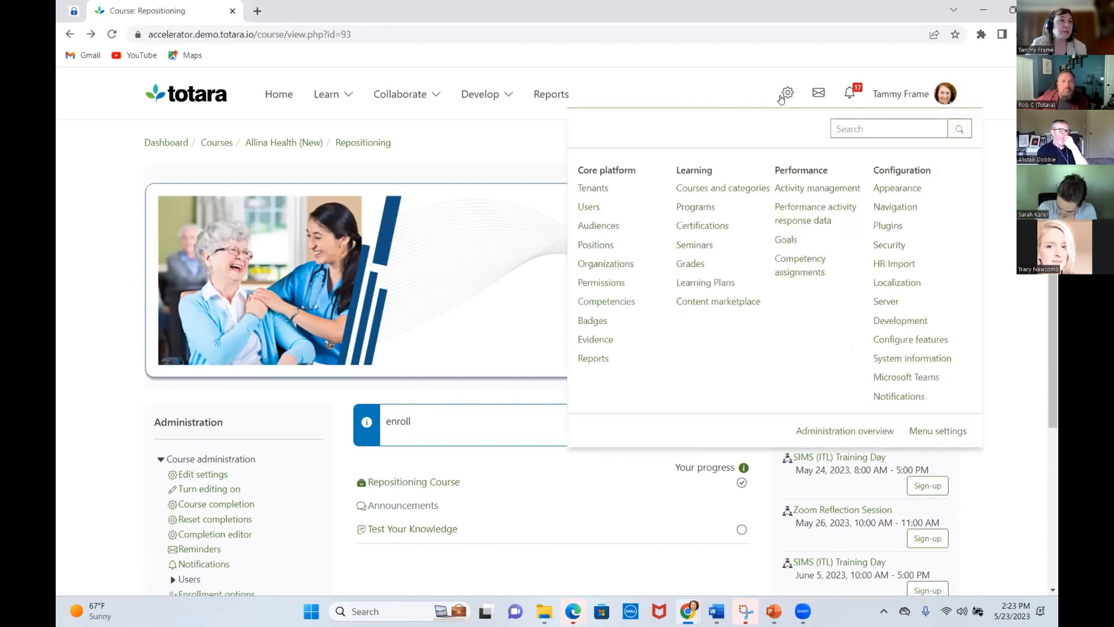
{"action": "left_click", "coordinate": [285, 143]}
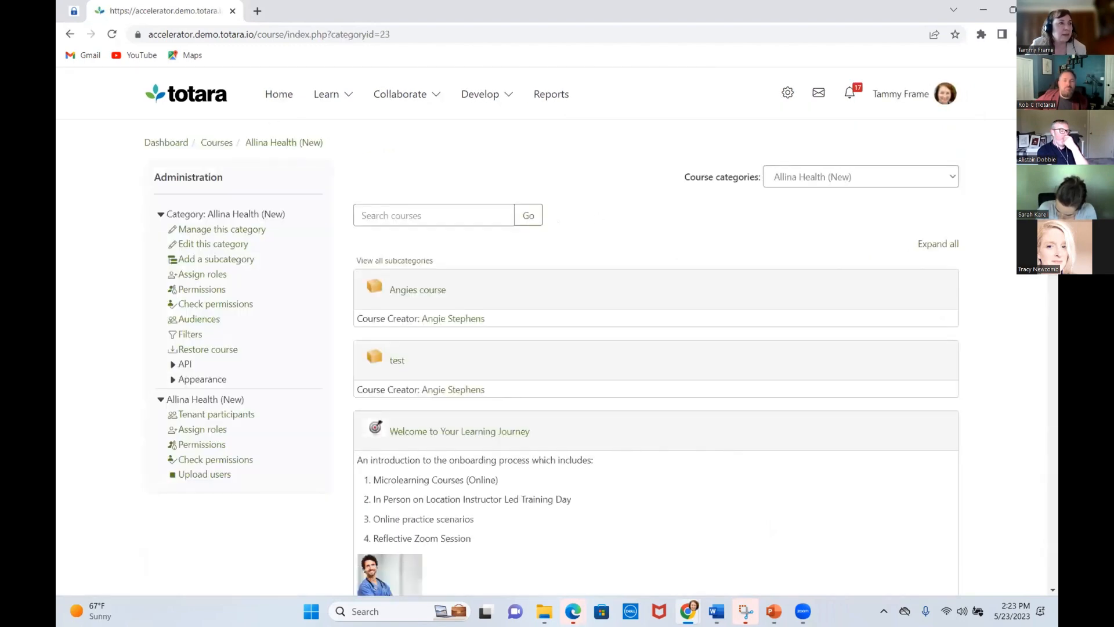
{"action": "scroll", "coordinate": [534, 331], "scroll_direction": "down", "scroll_amount": 4}
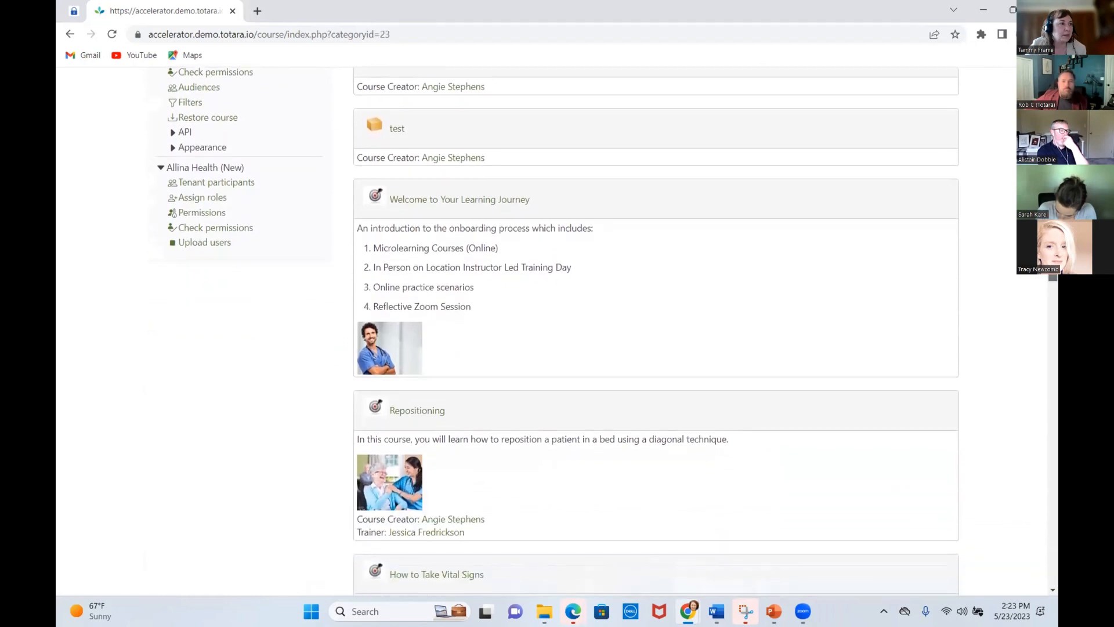
- Open the SIM Day (ILT) course from the category's course list and turn on editing
{"action": "scroll", "coordinate": [656, 330], "scroll_direction": "down", "scroll_amount": 9}
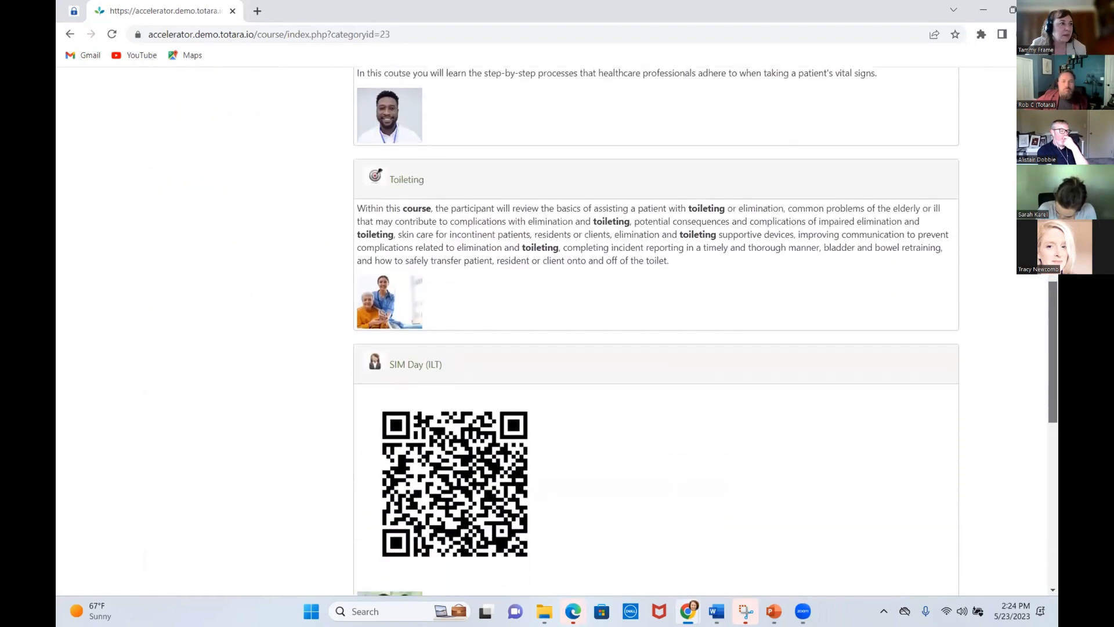
{"action": "scroll", "coordinate": [656, 331], "scroll_direction": "down", "scroll_amount": 5}
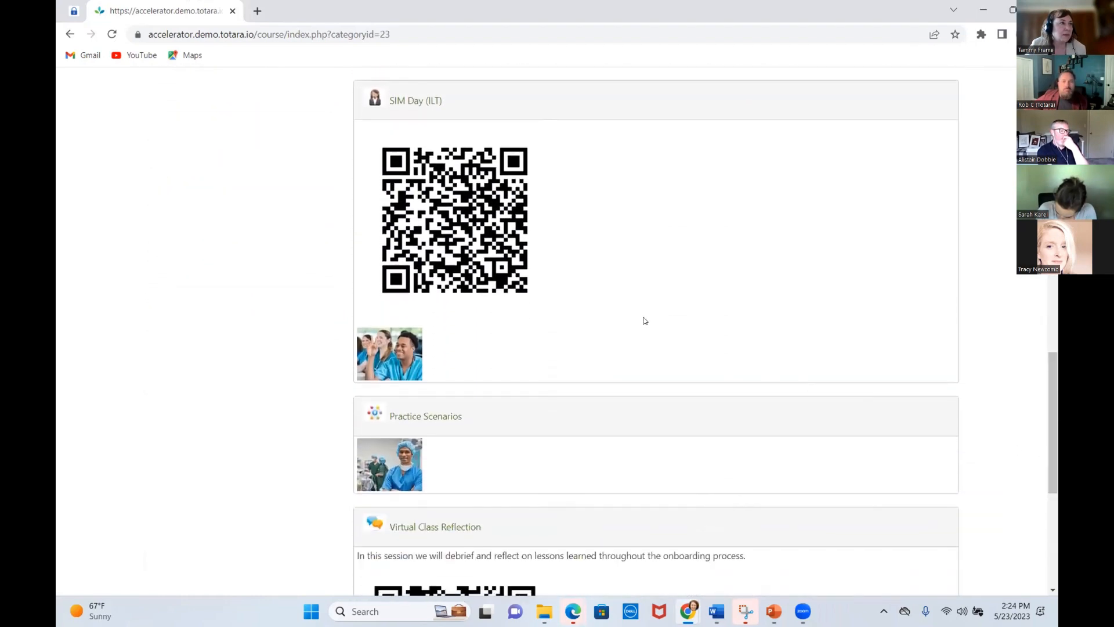
{"action": "left_click", "coordinate": [408, 102]}
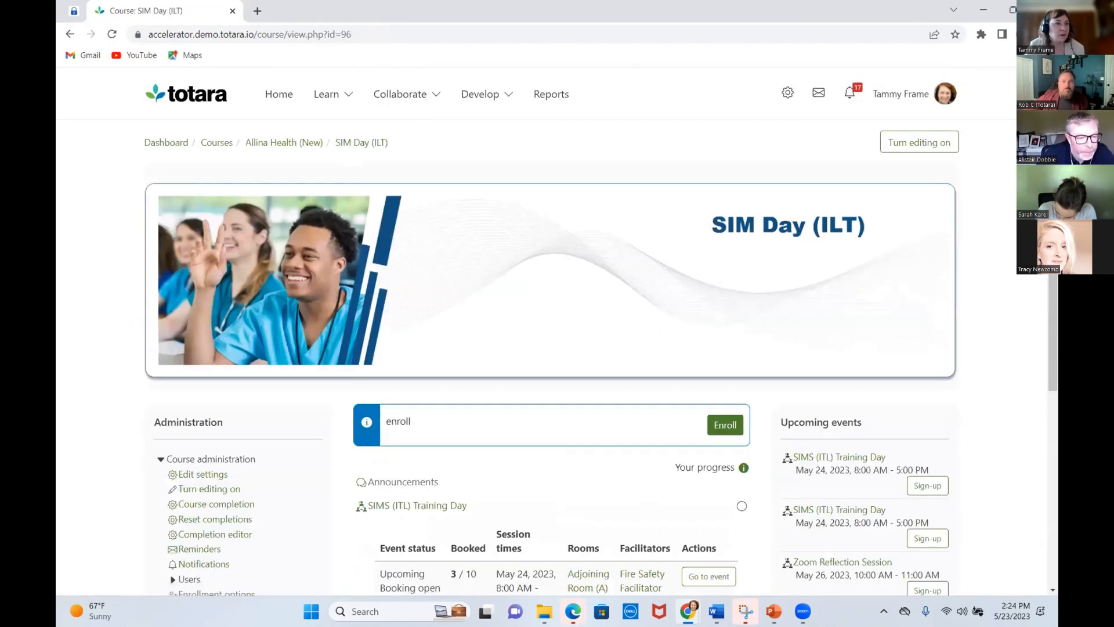
{"action": "left_click", "coordinate": [936, 143]}
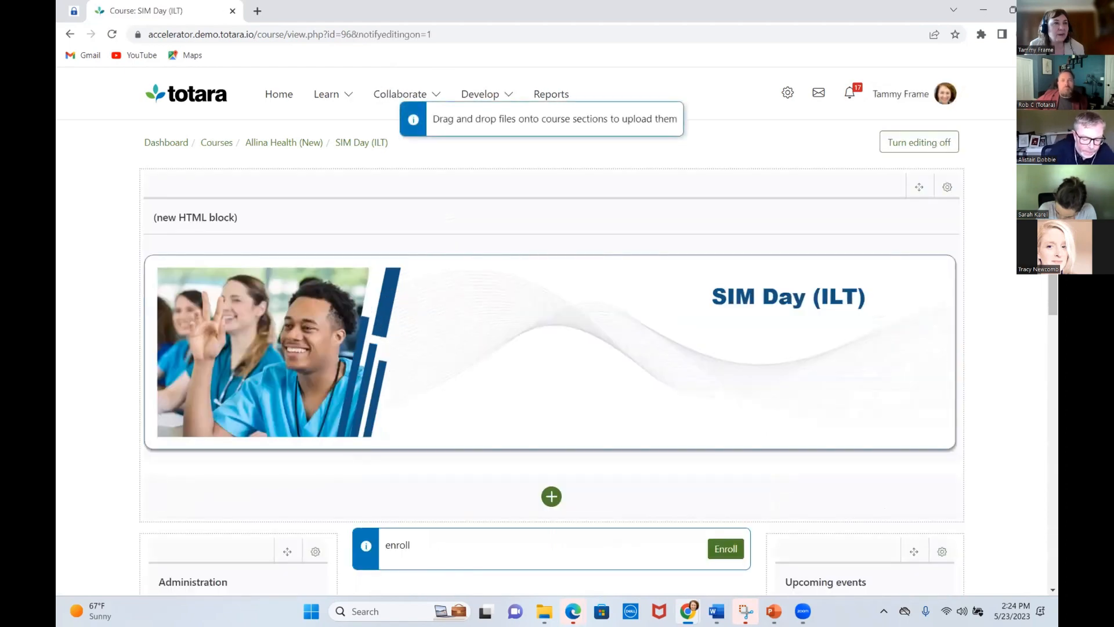
- Browse the activities and resources that can be added to the SIM Day (ILT) course and close the list without adding one
{"action": "scroll", "coordinate": [557, 331], "scroll_direction": "down", "scroll_amount": 1}
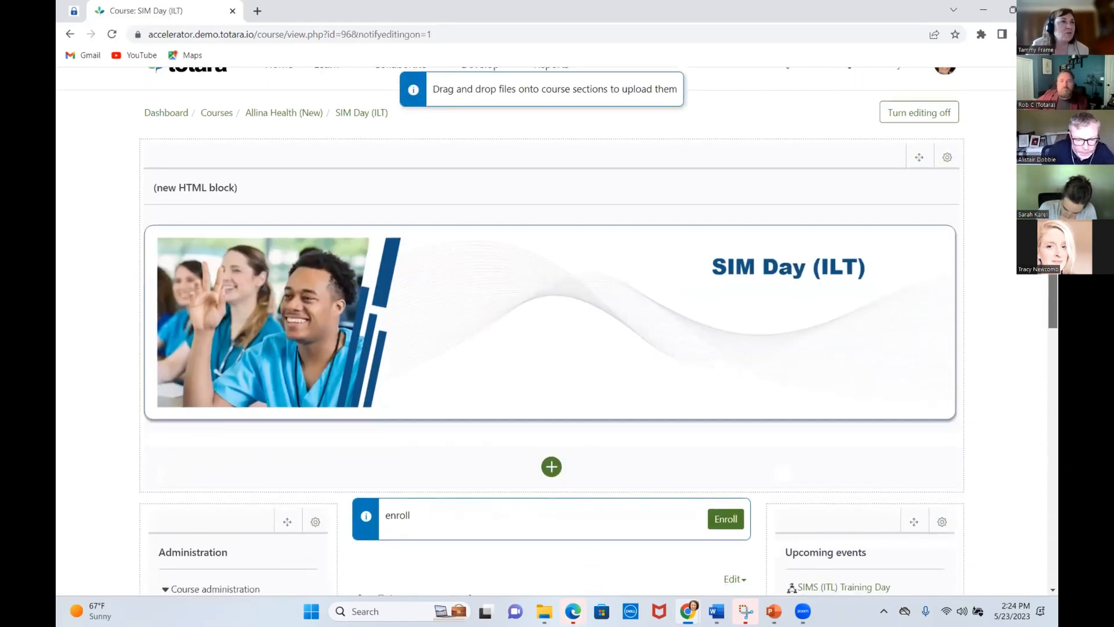
{"action": "scroll", "coordinate": [557, 331], "scroll_direction": "up", "scroll_amount": 1}
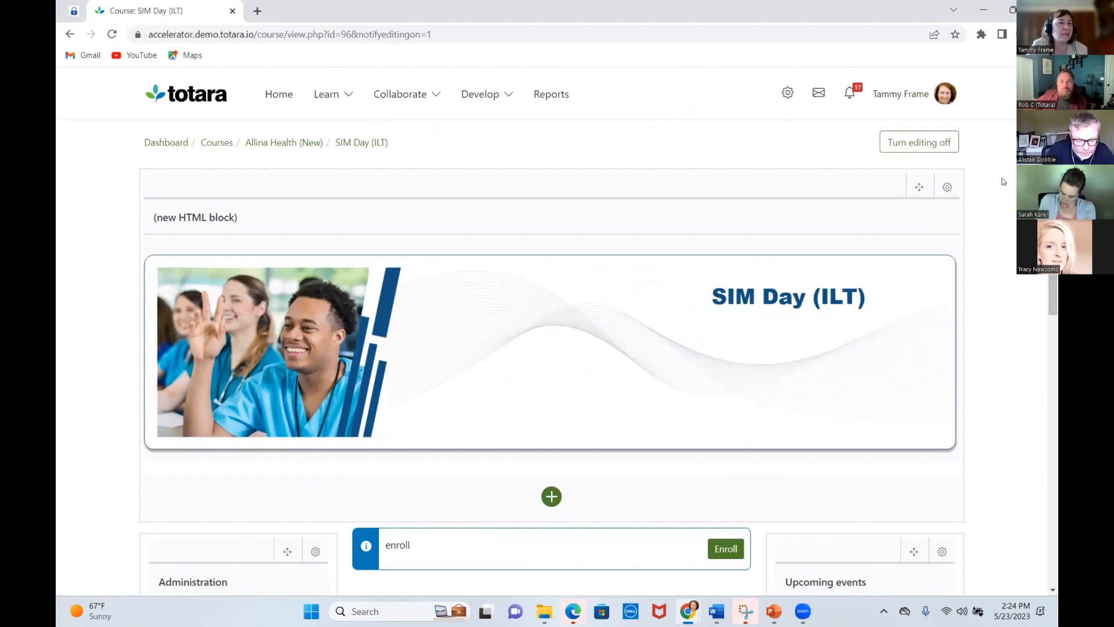
{"action": "scroll", "coordinate": [943, 169], "scroll_direction": "down", "scroll_amount": 1}
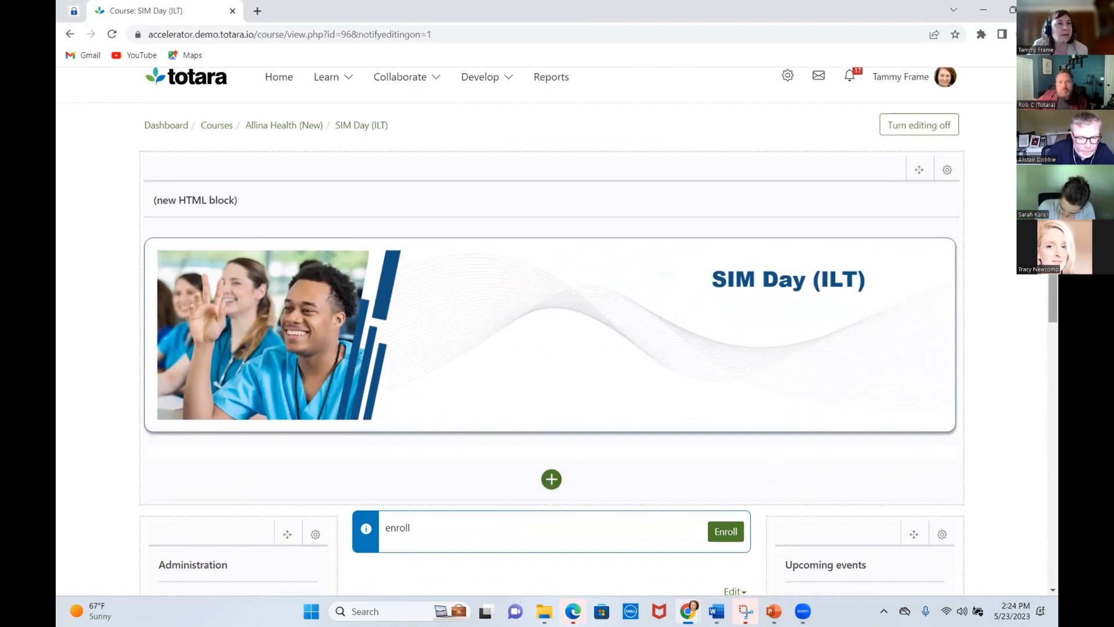
{"action": "scroll", "coordinate": [551, 331], "scroll_direction": "down", "scroll_amount": 6}
{"action": "scroll", "coordinate": [703, 466], "scroll_direction": "down", "scroll_amount": 1}
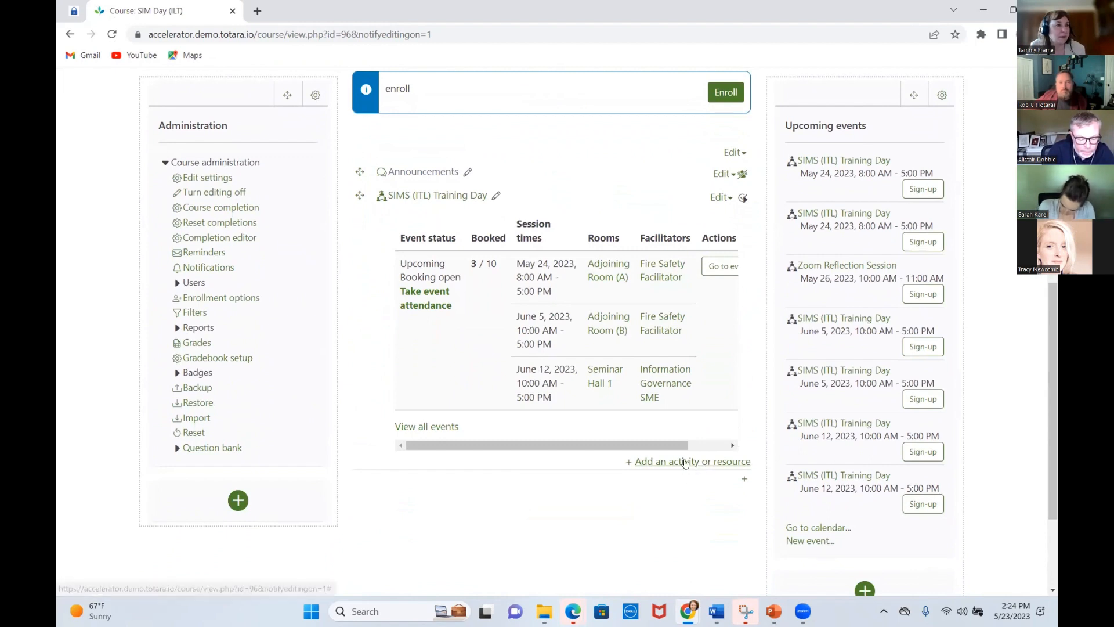
{"action": "left_click", "coordinate": [683, 462]}
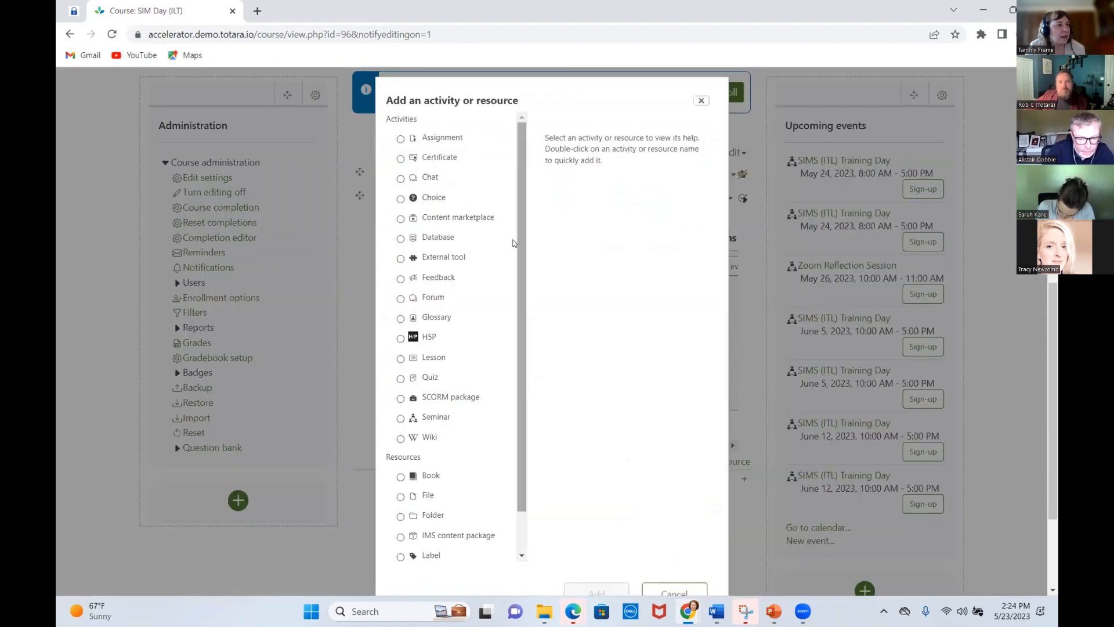
{"action": "left_click_drag", "start_coordinate": [521, 246], "coordinate": [525, 340]}
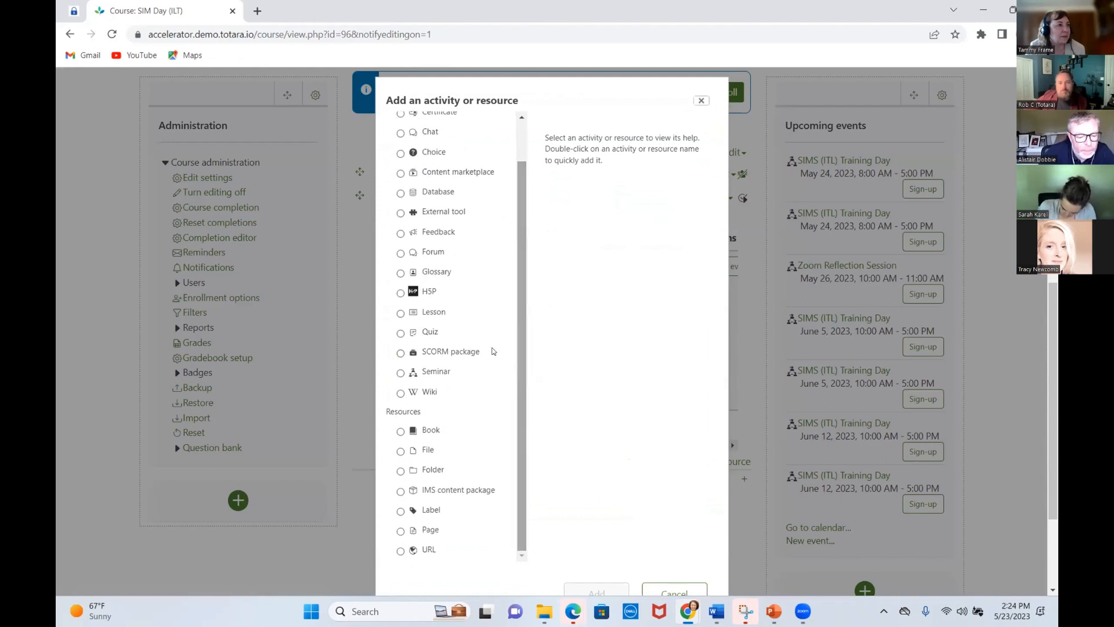
{"action": "left_click", "coordinate": [701, 101]}
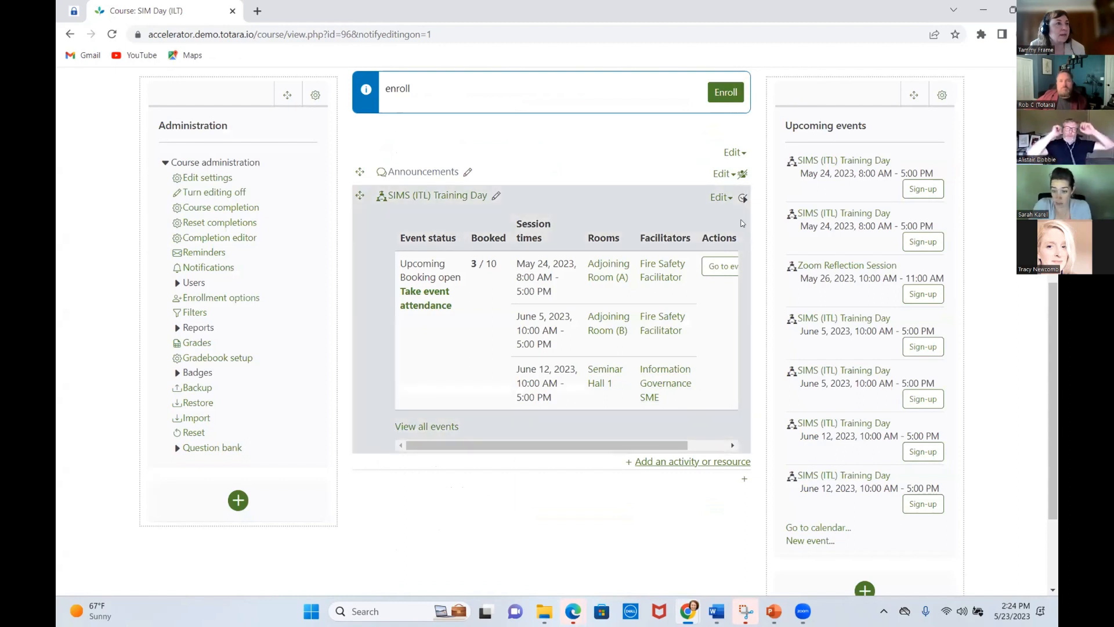
- Open the SIMS (ITL) Training Day seminar's settings and enable displaying its description on the course page
{"action": "left_click", "coordinate": [718, 199]}
{"action": "left_click", "coordinate": [701, 218]}
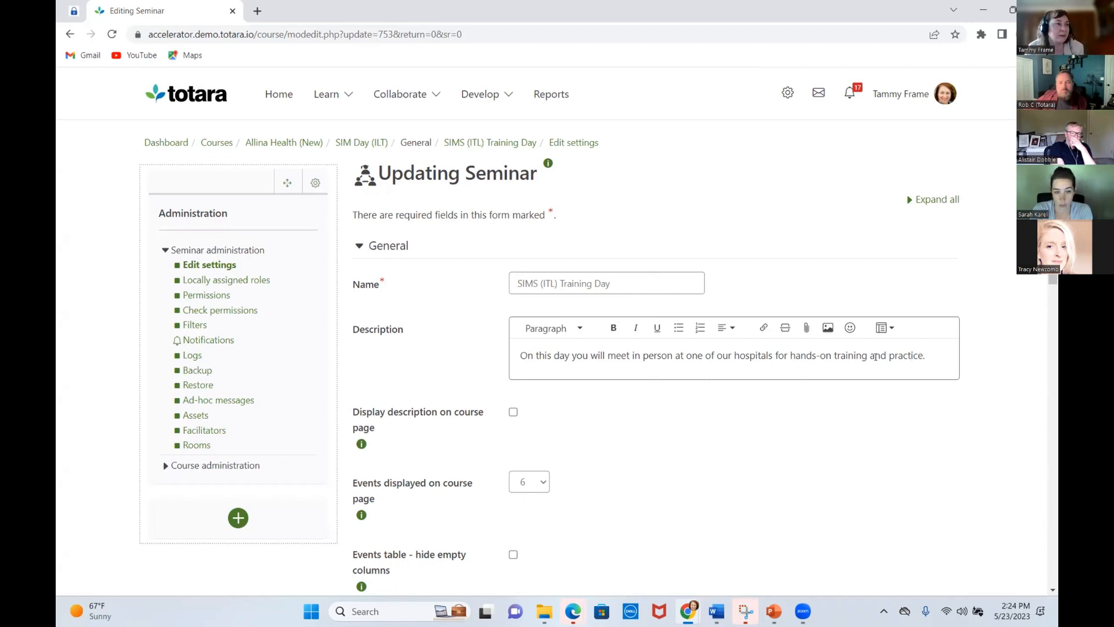
{"action": "left_click", "coordinate": [513, 413]}
- Examine the seminar's description, displayed events, cancellation, attendance marking and grade settings
{"action": "scroll", "coordinate": [1052, 323], "scroll_direction": "down", "scroll_amount": 5}
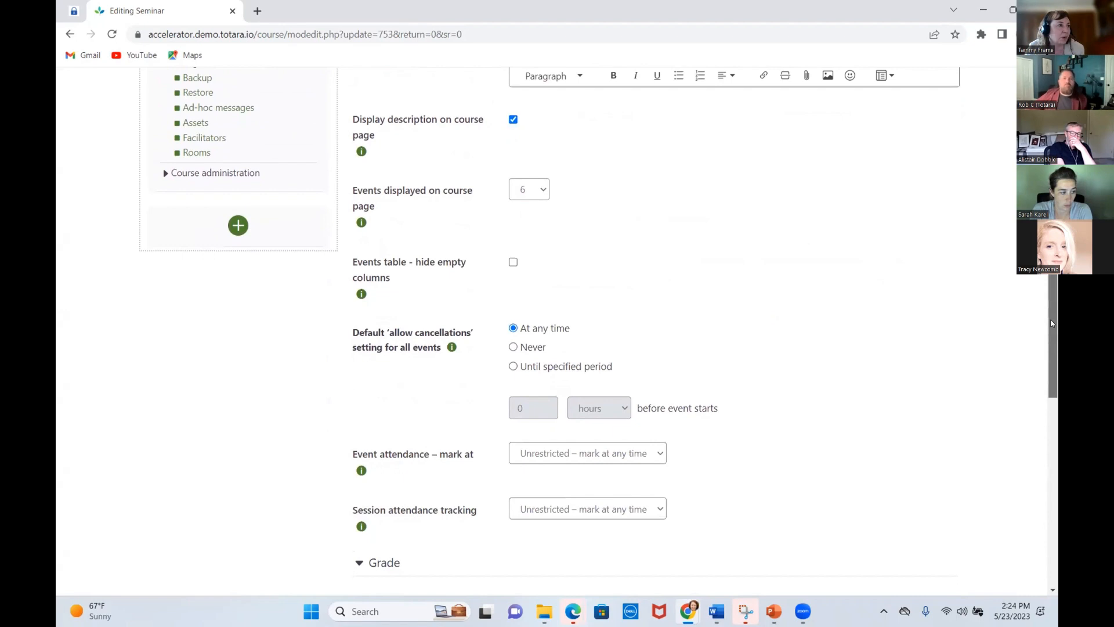
{"action": "scroll", "coordinate": [1052, 323], "scroll_direction": "down", "scroll_amount": 1}
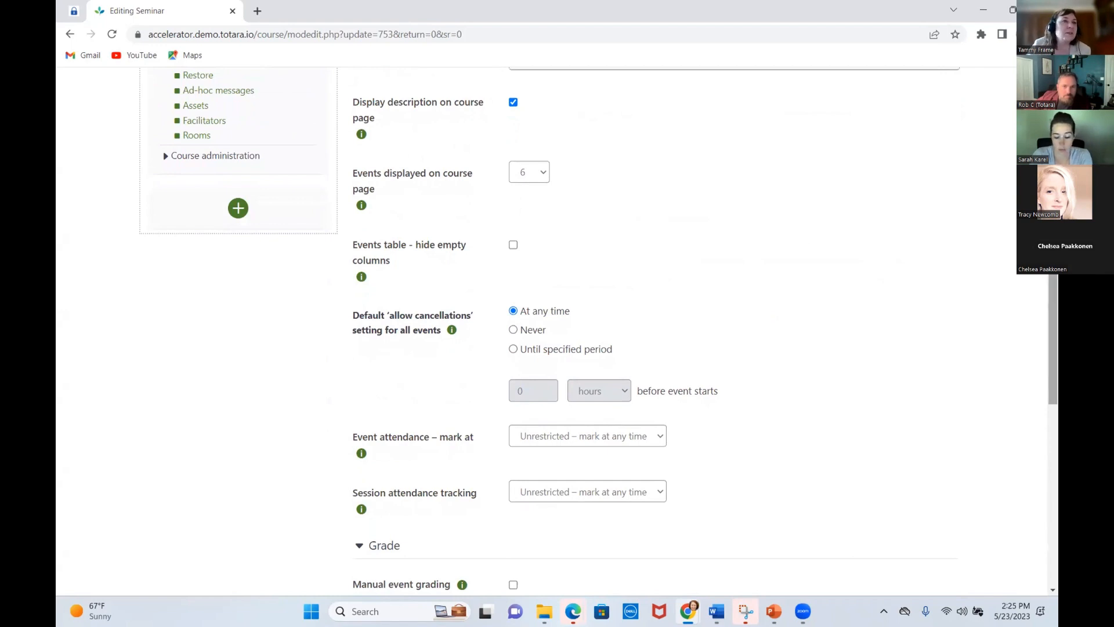
{"action": "left_click_drag", "start_coordinate": [1053, 334], "coordinate": [1052, 127]}
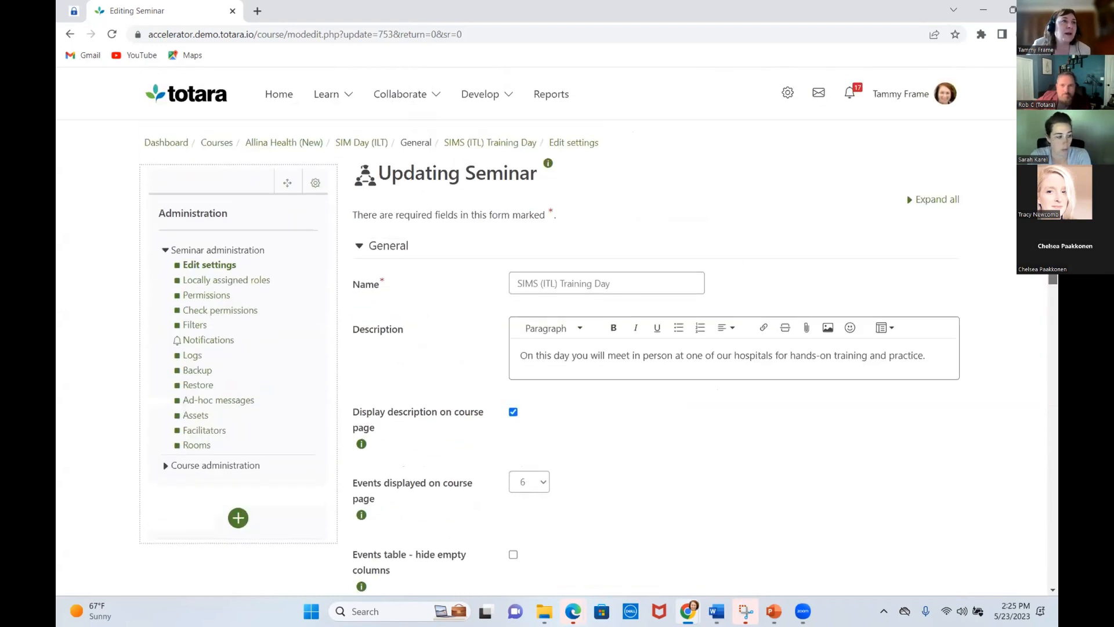
{"action": "left_click", "coordinate": [932, 350]}
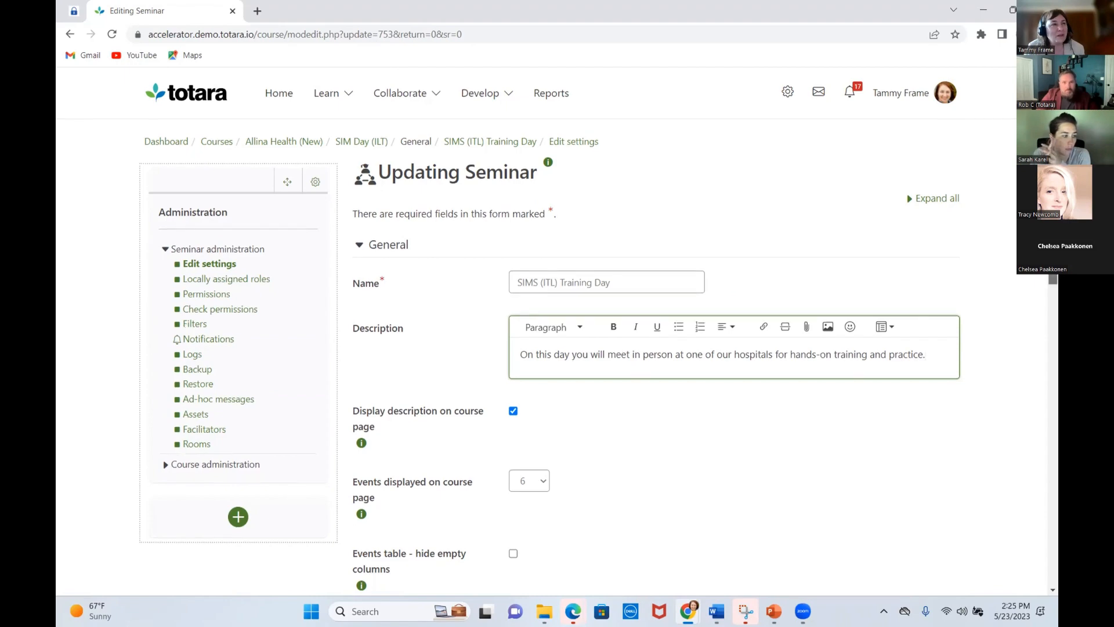
{"action": "scroll", "coordinate": [557, 330], "scroll_direction": "down", "scroll_amount": 2}
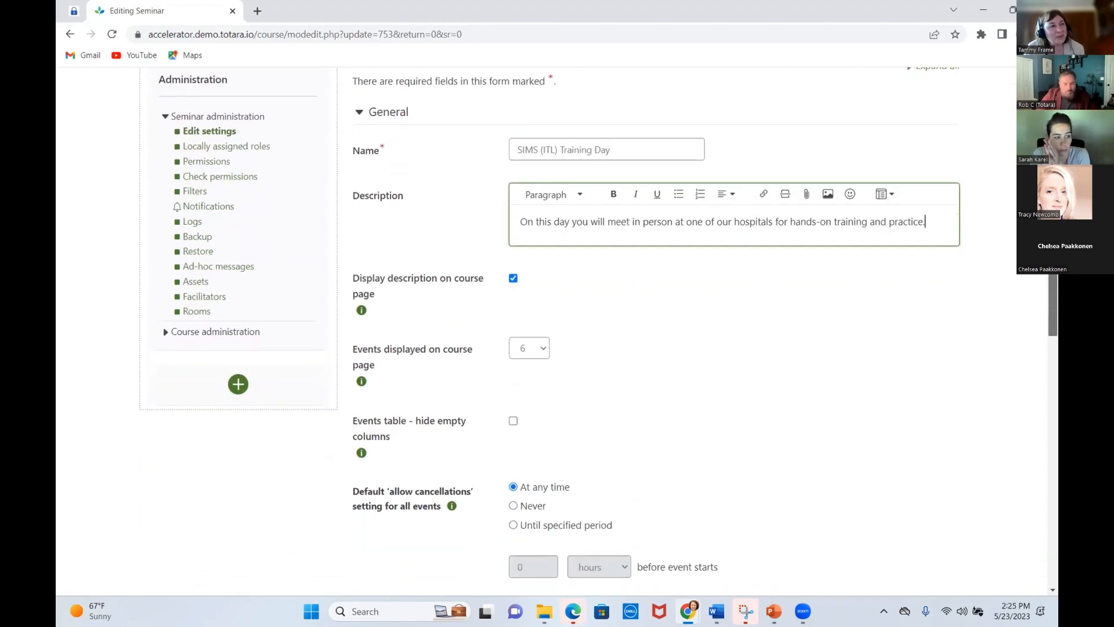
{"action": "scroll", "coordinate": [1055, 323], "scroll_direction": "down", "scroll_amount": 3}
{"action": "scroll", "coordinate": [1055, 323], "scroll_direction": "down", "scroll_amount": 1}
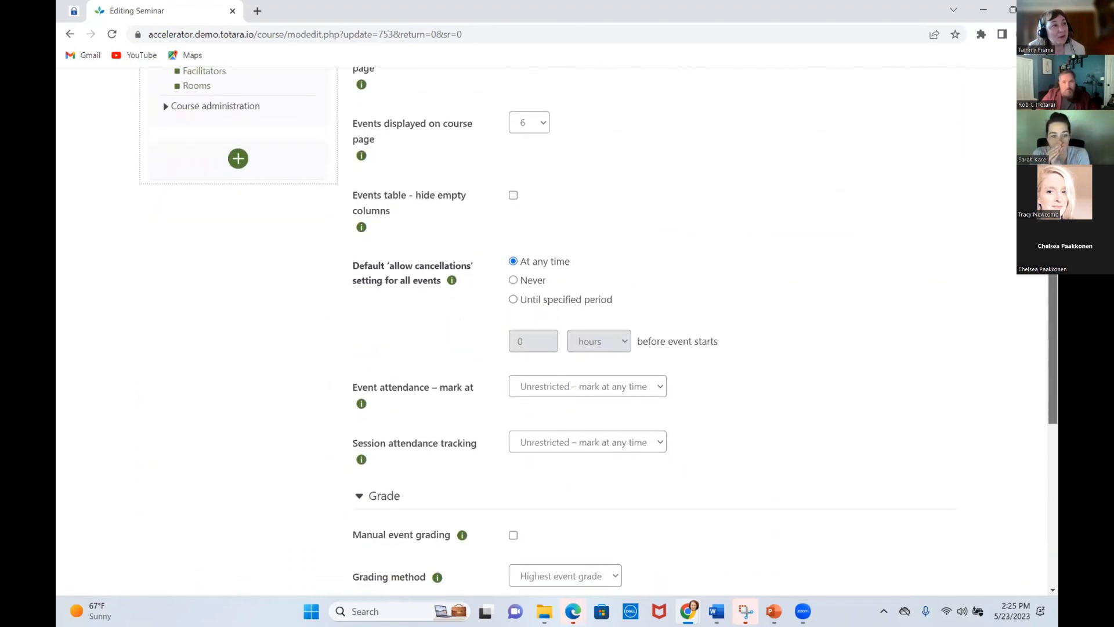
{"action": "left_click_drag", "start_coordinate": [1053, 264], "coordinate": [1053, 268]}
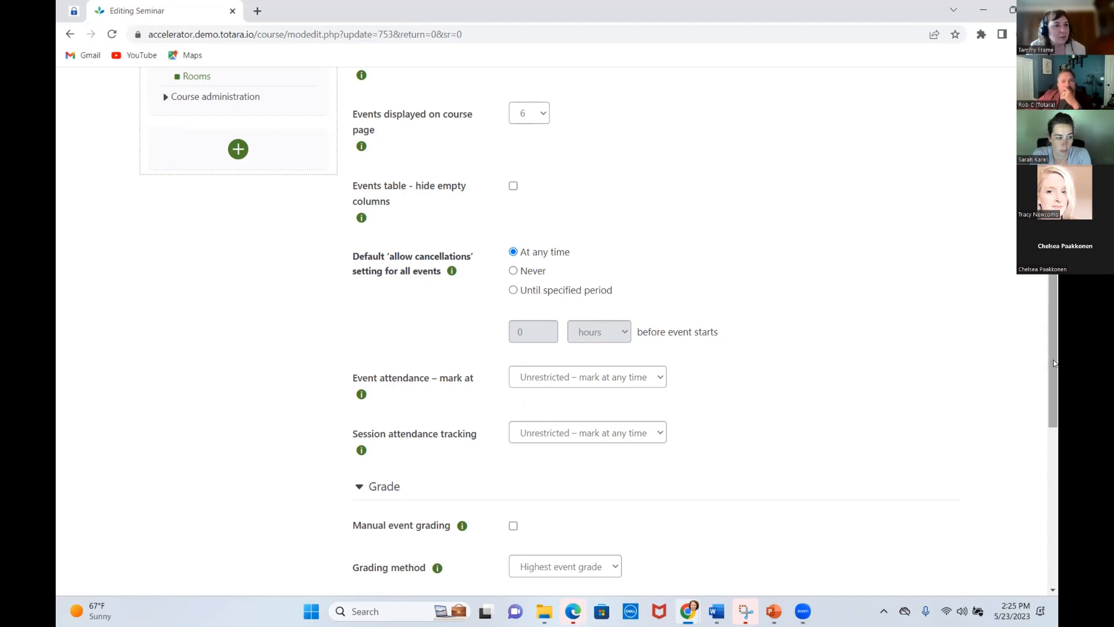
{"action": "left_click_drag", "start_coordinate": [1053, 359], "coordinate": [1053, 239]}
{"action": "left_click_drag", "start_coordinate": [1052, 290], "coordinate": [1052, 273]}
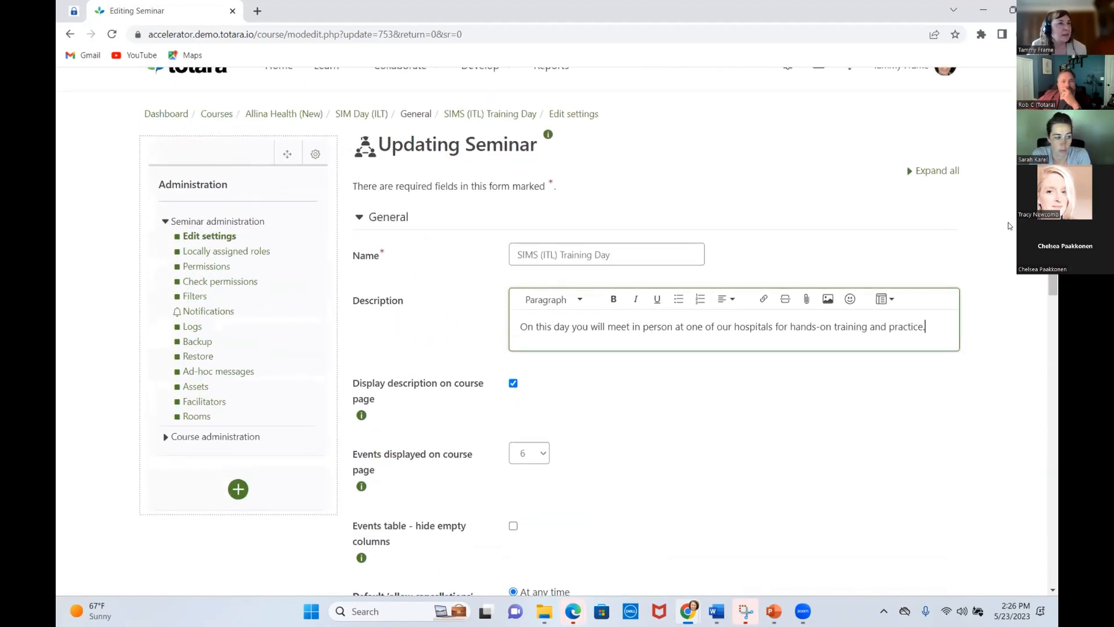
- Expand all sections of the seminar settings and review the sign-up workflow, approval and manager reservation options
{"action": "left_click", "coordinate": [946, 170]}
{"action": "left_click_drag", "start_coordinate": [1052, 116], "coordinate": [1052, 286]}
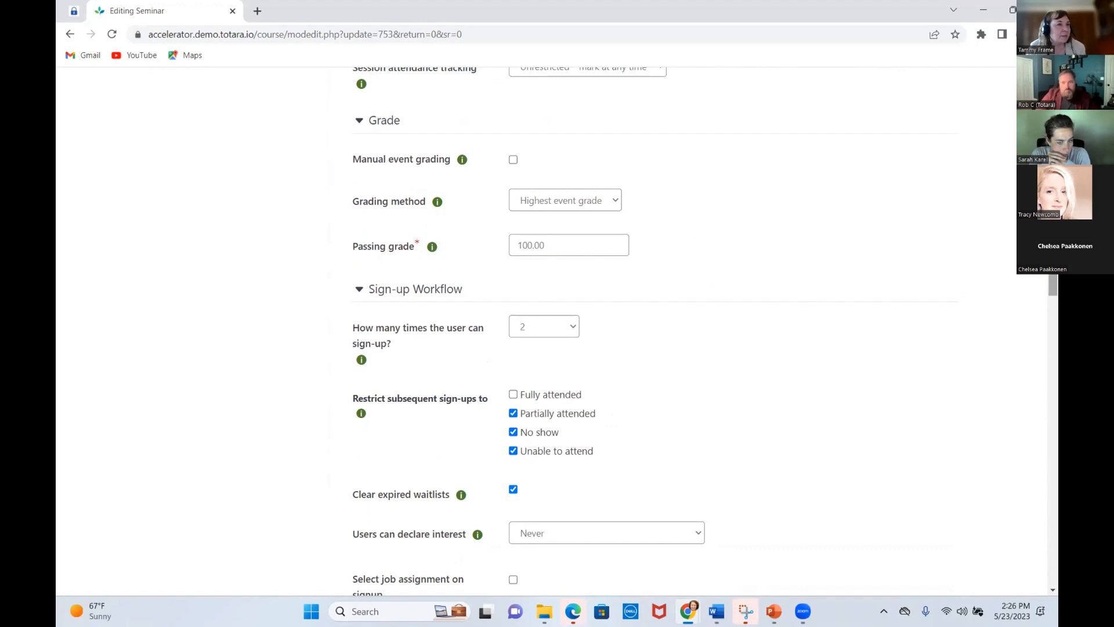
{"action": "left_click_drag", "start_coordinate": [1054, 263], "coordinate": [1054, 309]}
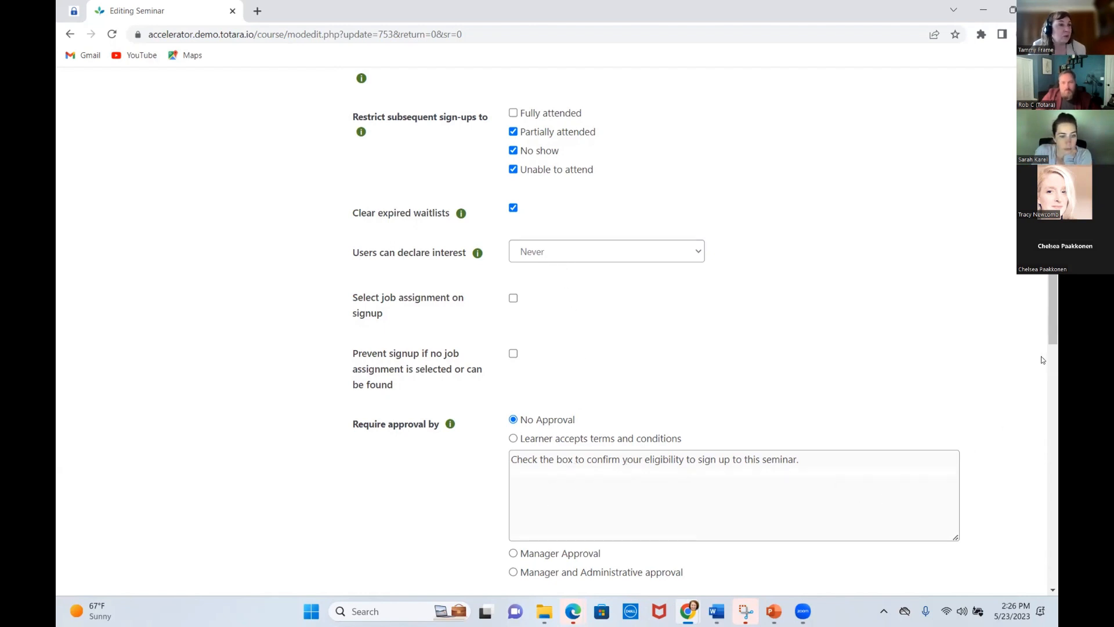
{"action": "scroll", "coordinate": [1052, 307], "scroll_direction": "down", "scroll_amount": 7}
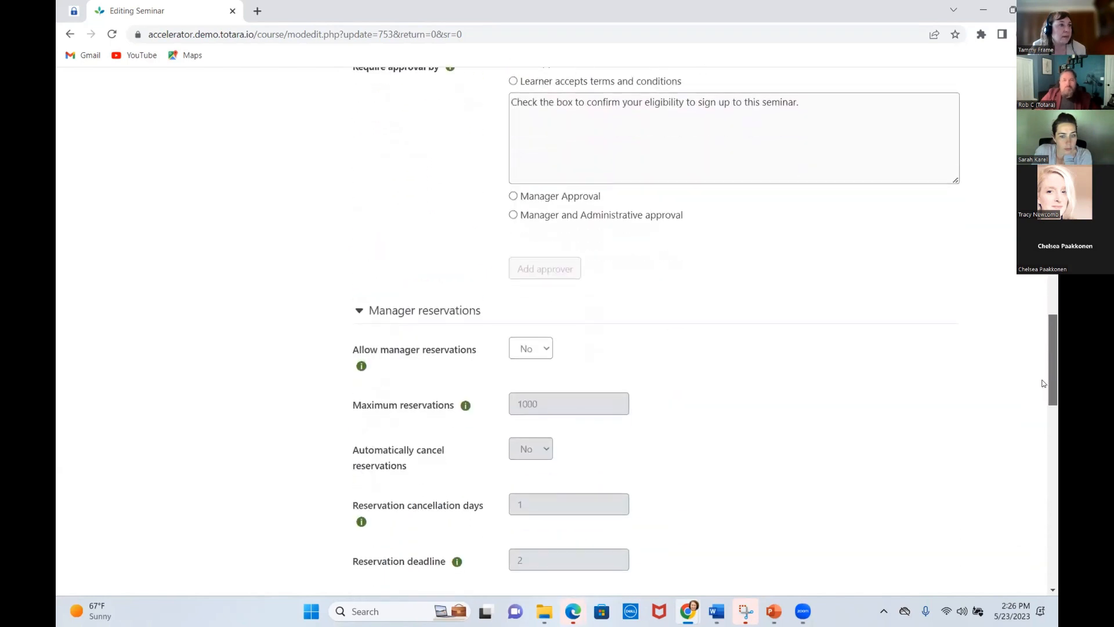
{"action": "scroll", "coordinate": [1042, 388], "scroll_direction": "down", "scroll_amount": 1}
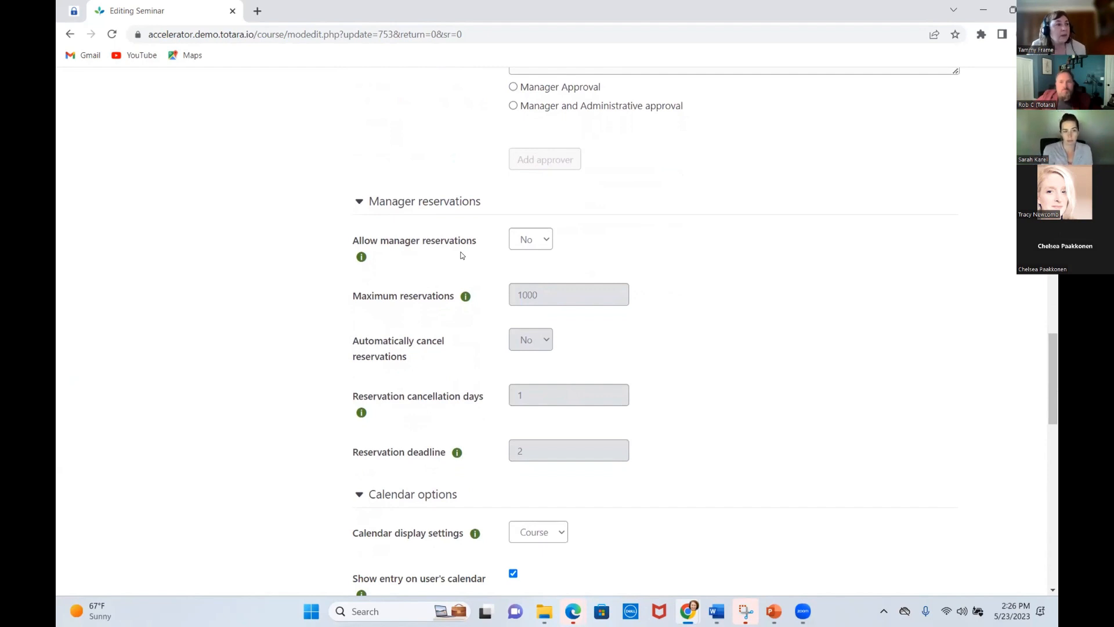
- Show the choices for the seminar's calendar display setting and leave it on Course
{"action": "left_click_drag", "start_coordinate": [1051, 372], "coordinate": [1050, 426]}
{"action": "left_click", "coordinate": [552, 221]}
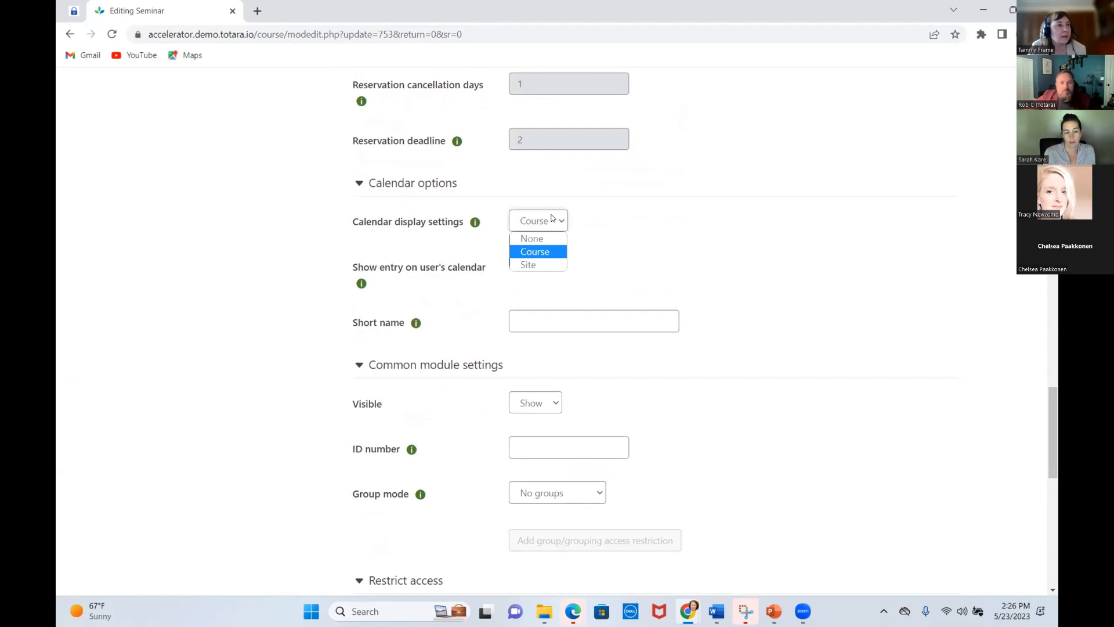
{"action": "left_click", "coordinate": [552, 219]}
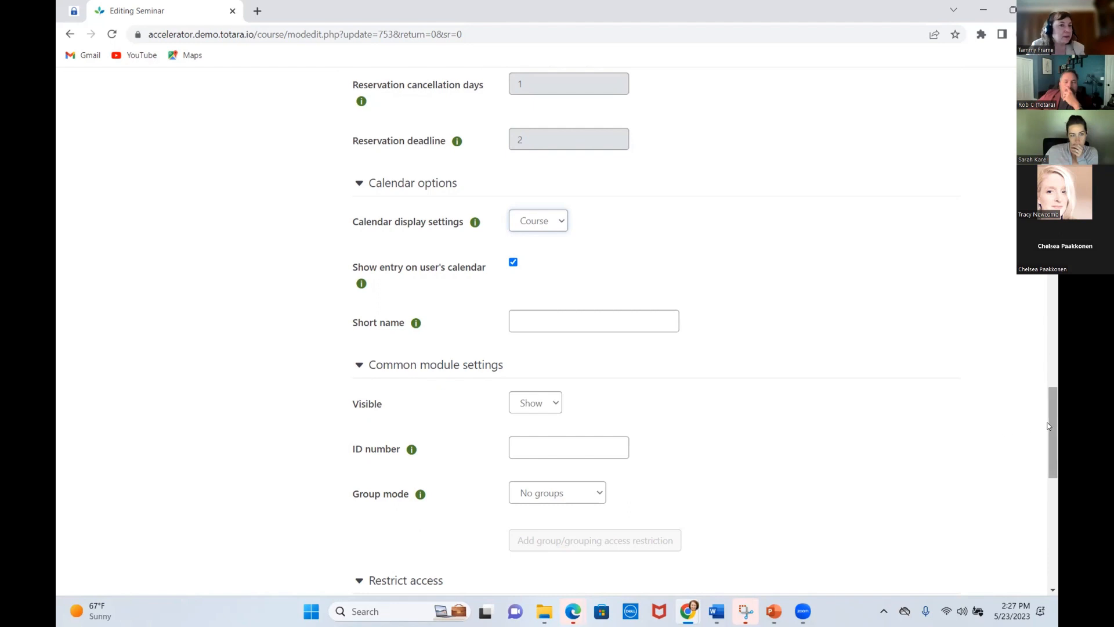
- Review the seminar's activity completion conditions, then save the settings and return to the course
{"action": "scroll", "coordinate": [1051, 480], "scroll_direction": "down", "scroll_amount": 8}
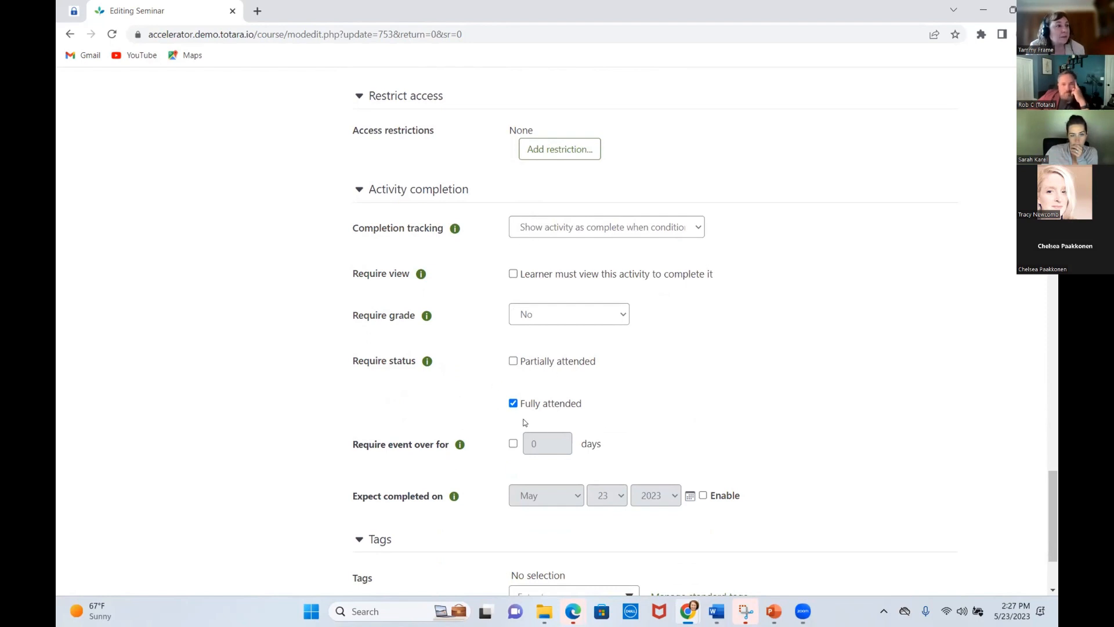
{"action": "scroll", "coordinate": [1039, 537], "scroll_direction": "down", "scroll_amount": 3}
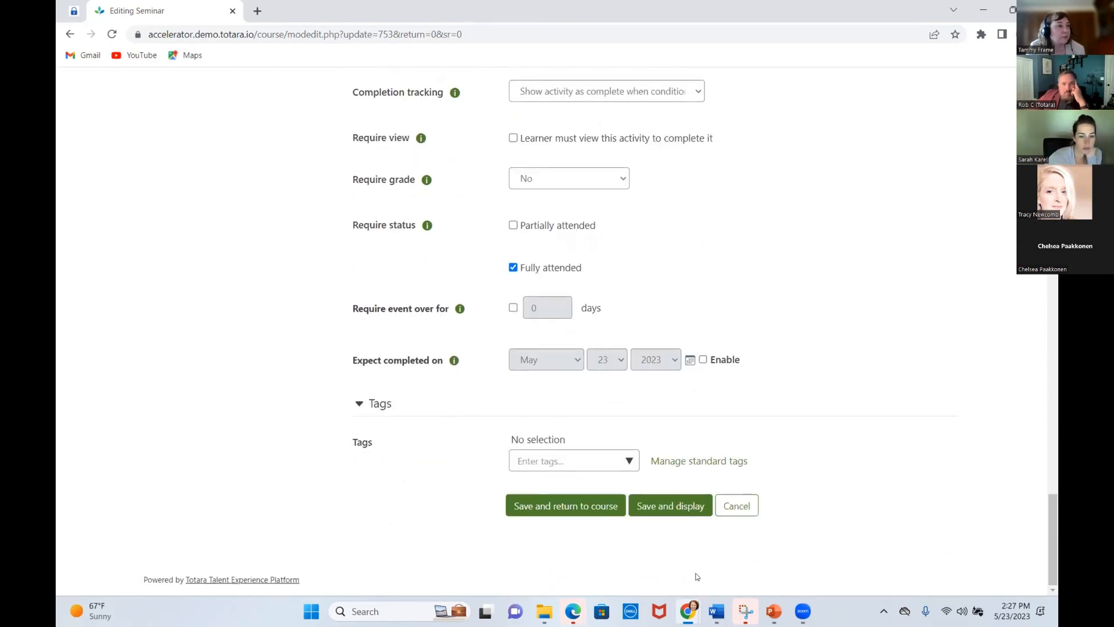
{"action": "left_click", "coordinate": [568, 507]}
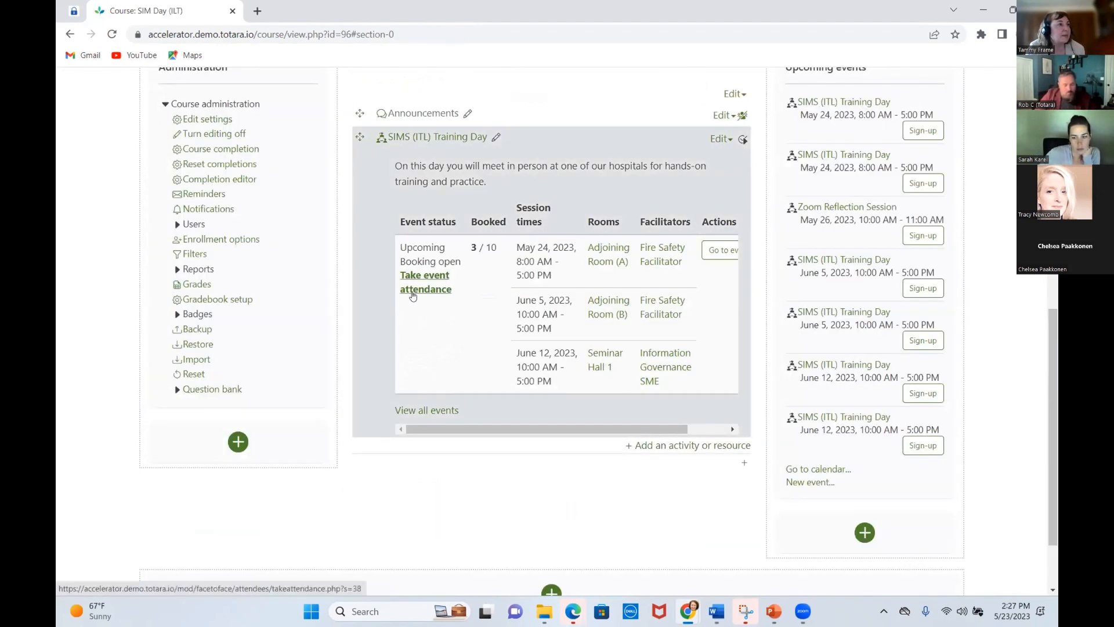
- Open the attendance sheet of the upcoming SIMS (ITL) Training Day event and bring up its learner list
{"action": "left_click", "coordinate": [413, 294]}
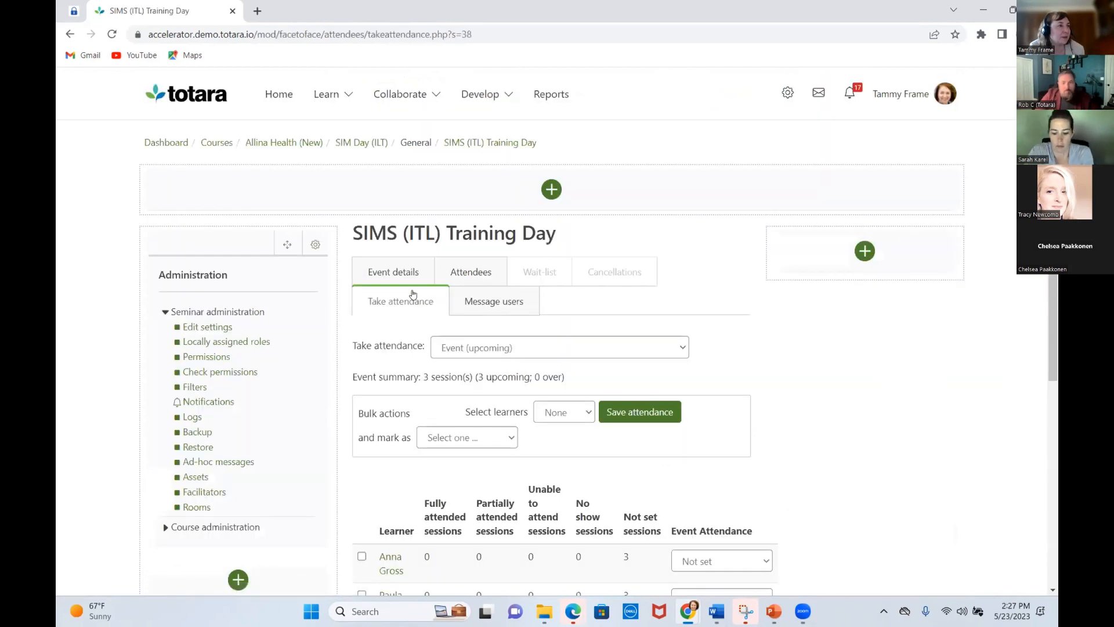
{"action": "scroll", "coordinate": [413, 294], "scroll_direction": "down", "scroll_amount": 2}
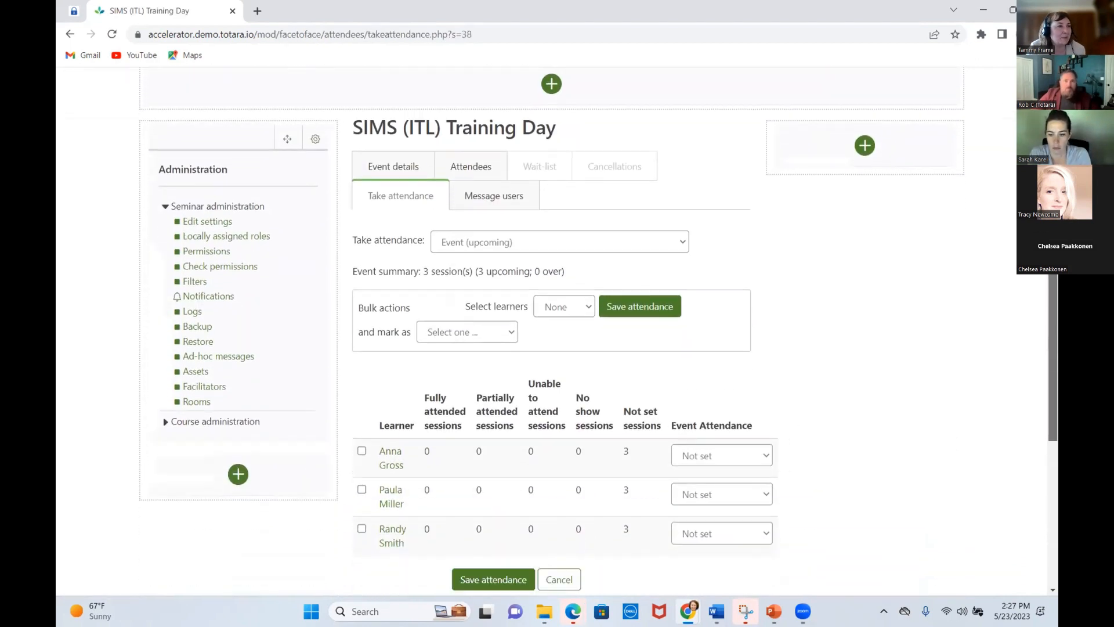
{"action": "scroll", "coordinate": [379, 423], "scroll_direction": "down", "scroll_amount": 1}
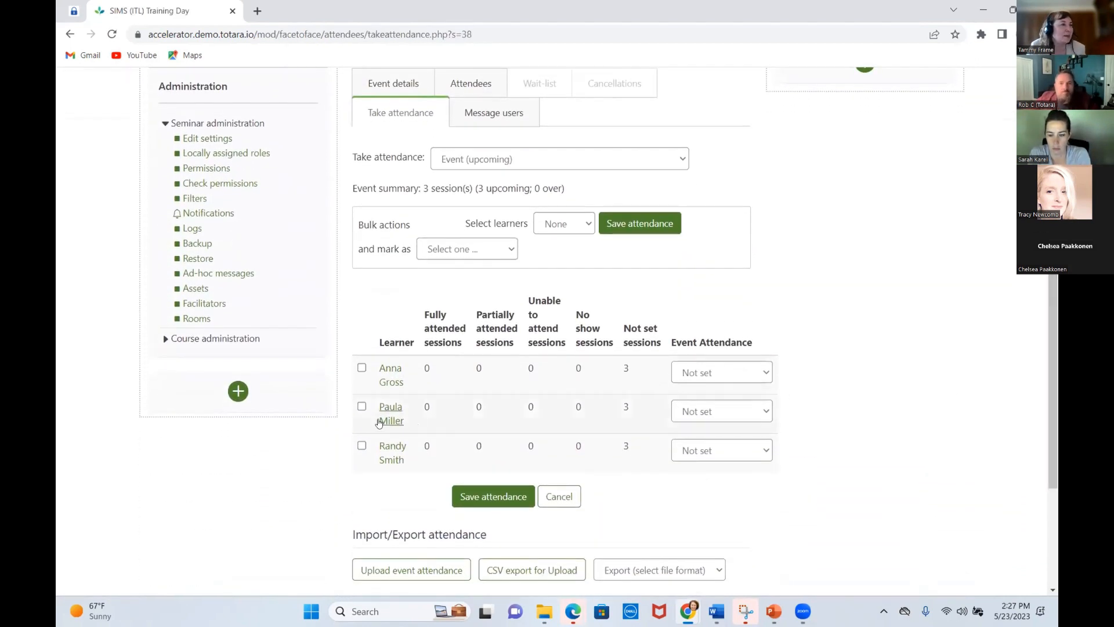
- Select all three learners, mark the first and third Fully attended and the second Partially attended, and save the attendance
{"action": "left_click", "coordinate": [362, 369]}
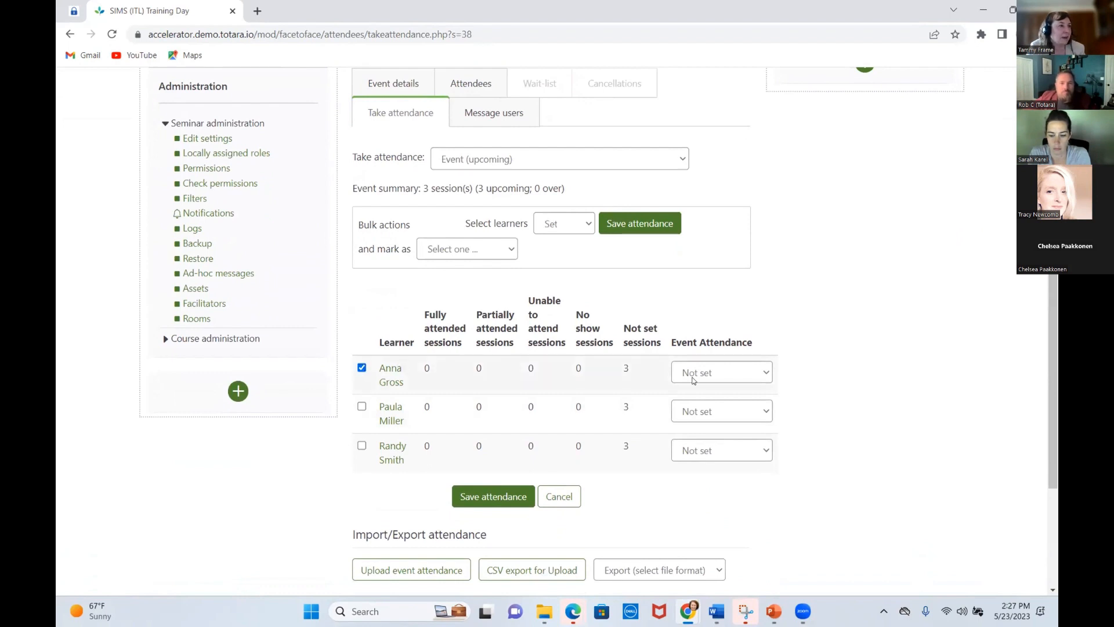
{"action": "left_click", "coordinate": [695, 379]}
{"action": "left_click", "coordinate": [705, 390]}
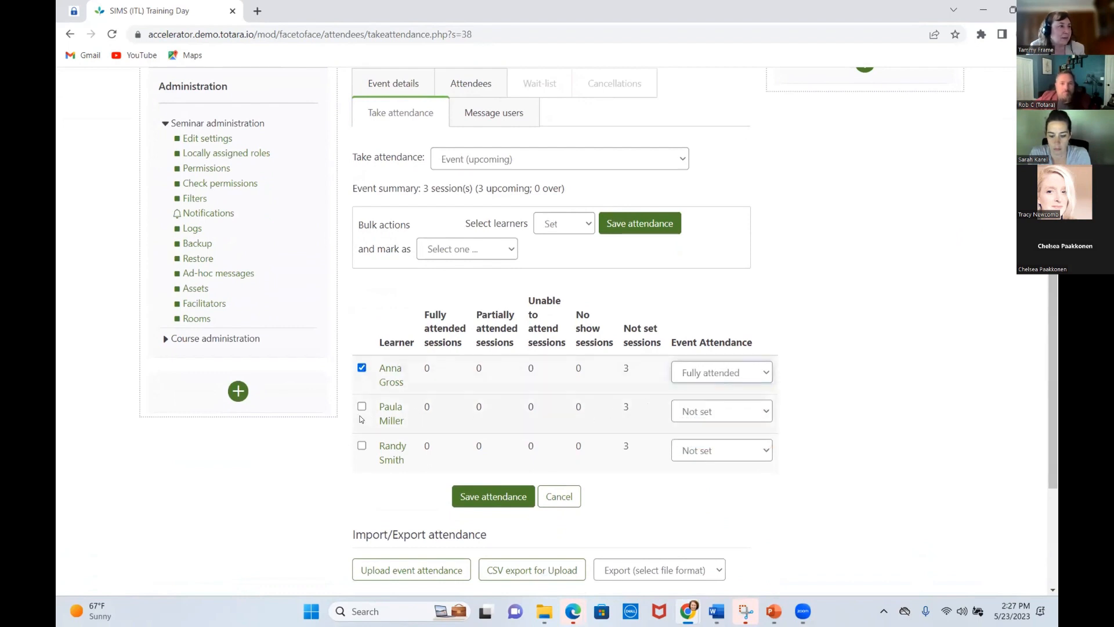
{"action": "left_click", "coordinate": [362, 406]}
{"action": "left_click", "coordinate": [676, 415]}
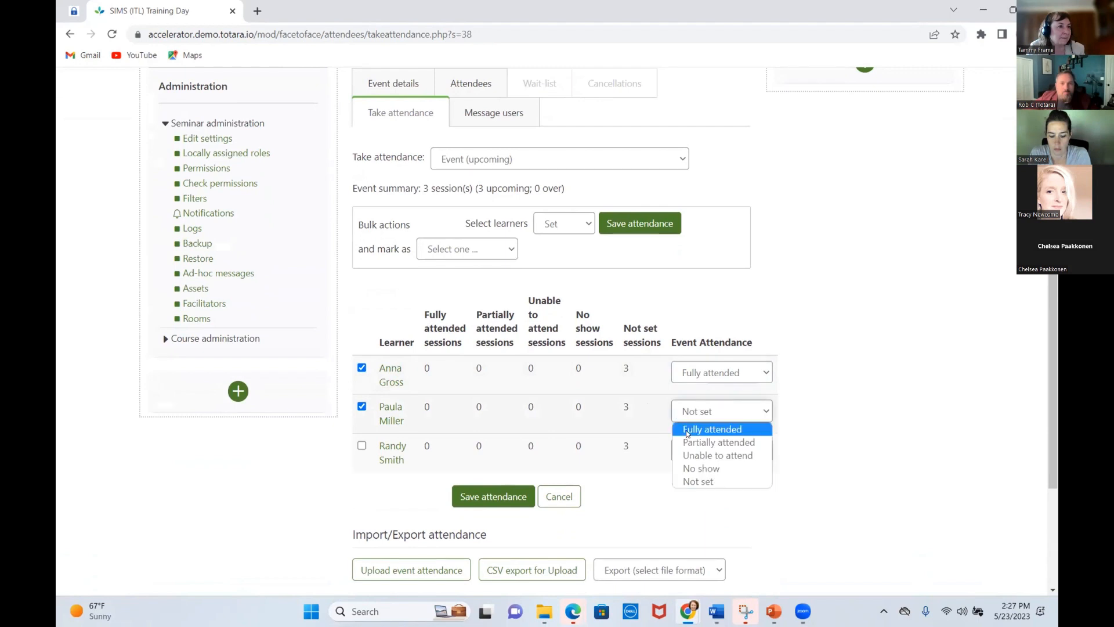
{"action": "left_click", "coordinate": [693, 440]}
{"action": "left_click", "coordinate": [361, 445]}
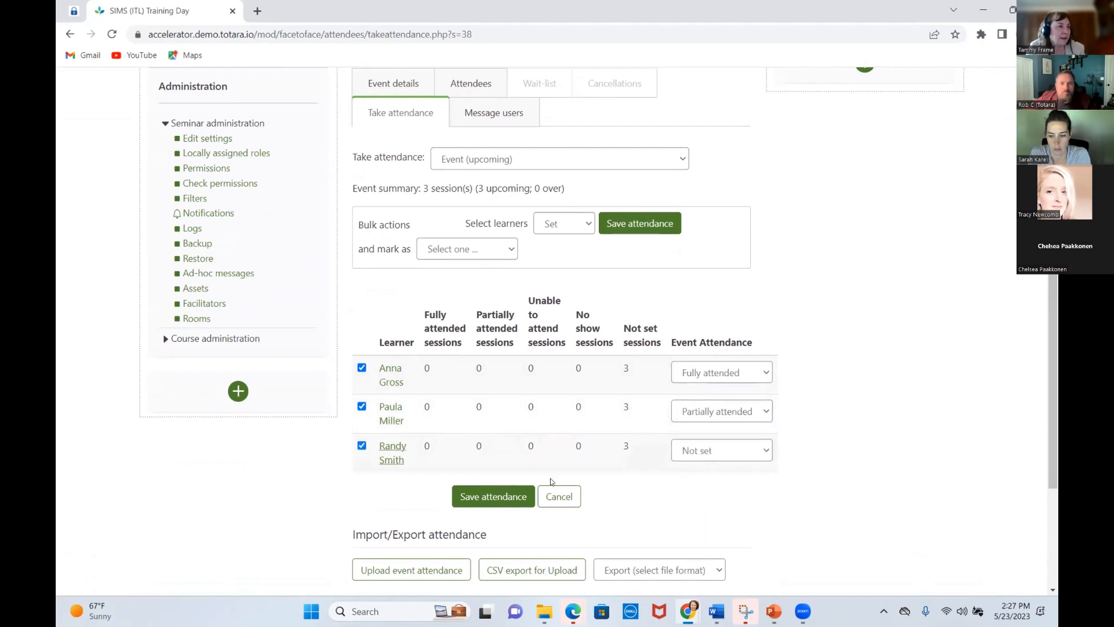
{"action": "left_click", "coordinate": [689, 451]}
{"action": "left_click", "coordinate": [692, 467]}
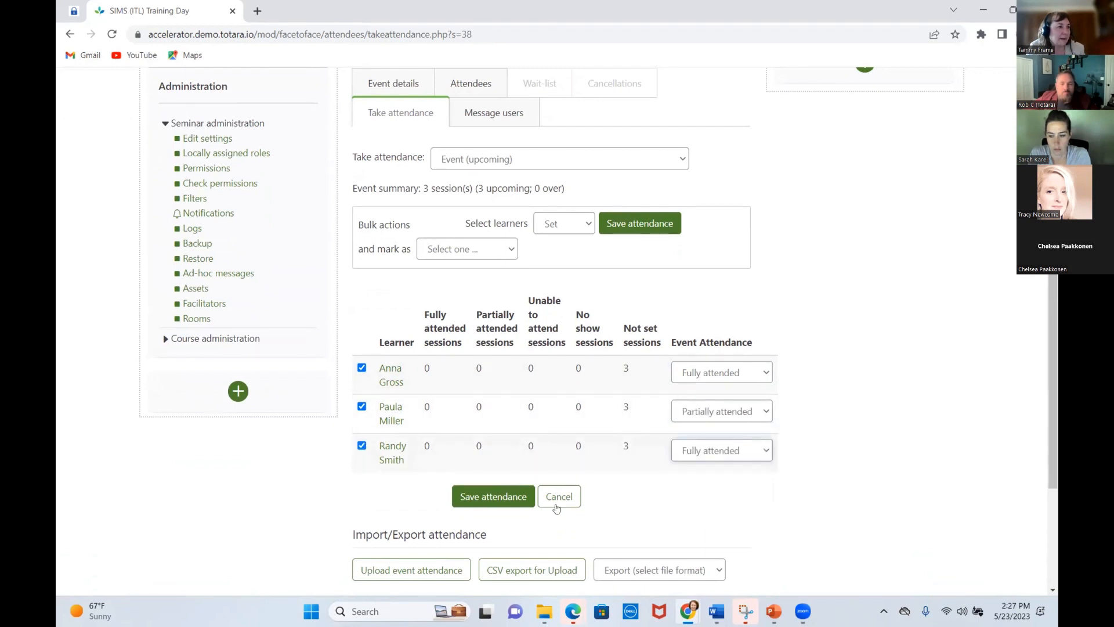
{"action": "left_click", "coordinate": [493, 499]}
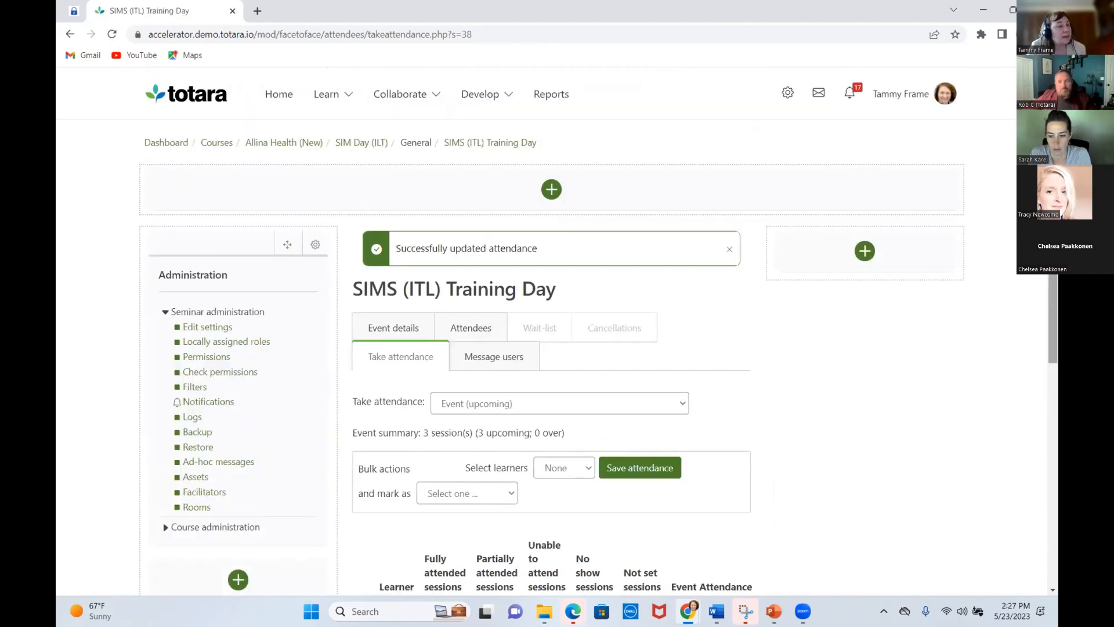
- Return to the SIM Day (ILT) course and start adding a Certificate activity to it
{"action": "left_click_drag", "start_coordinate": [1053, 266], "coordinate": [1054, 473]}
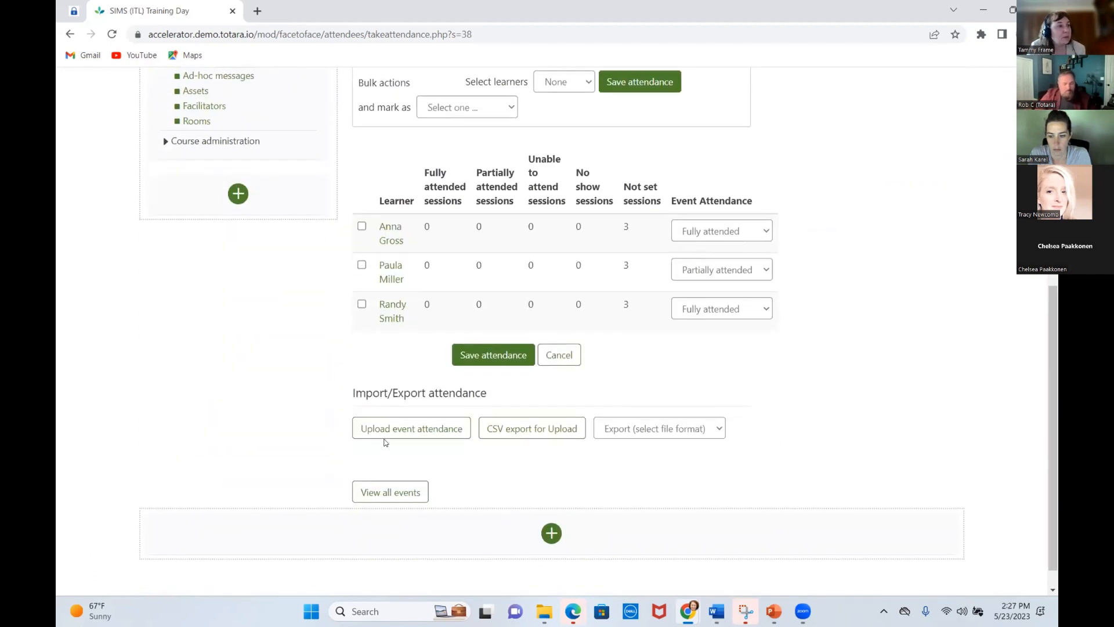
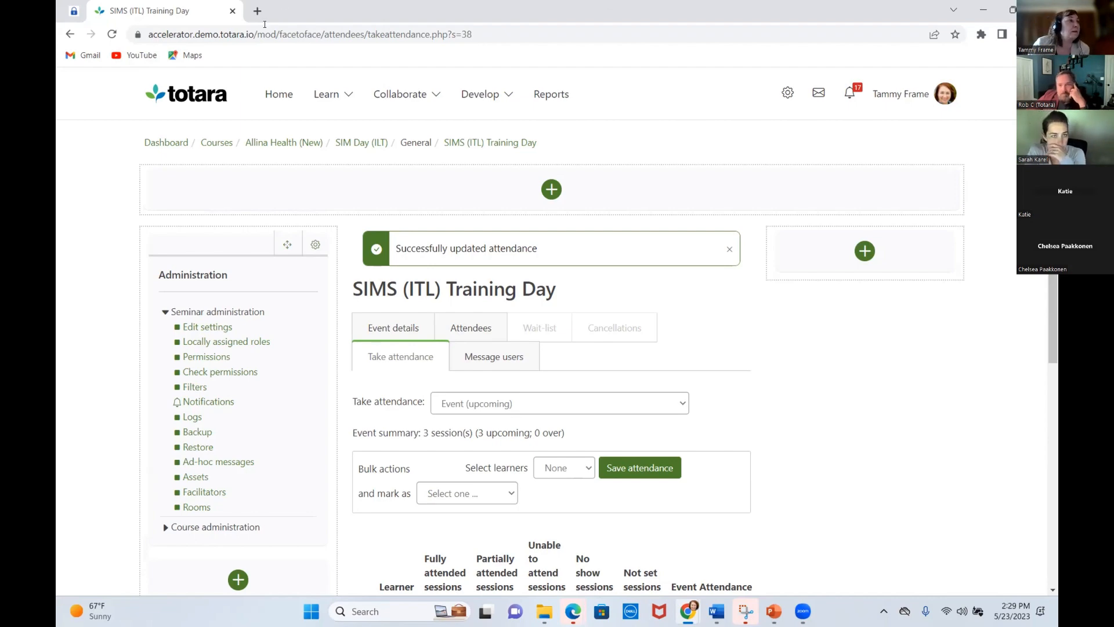
{"action": "left_click", "coordinate": [339, 145]}
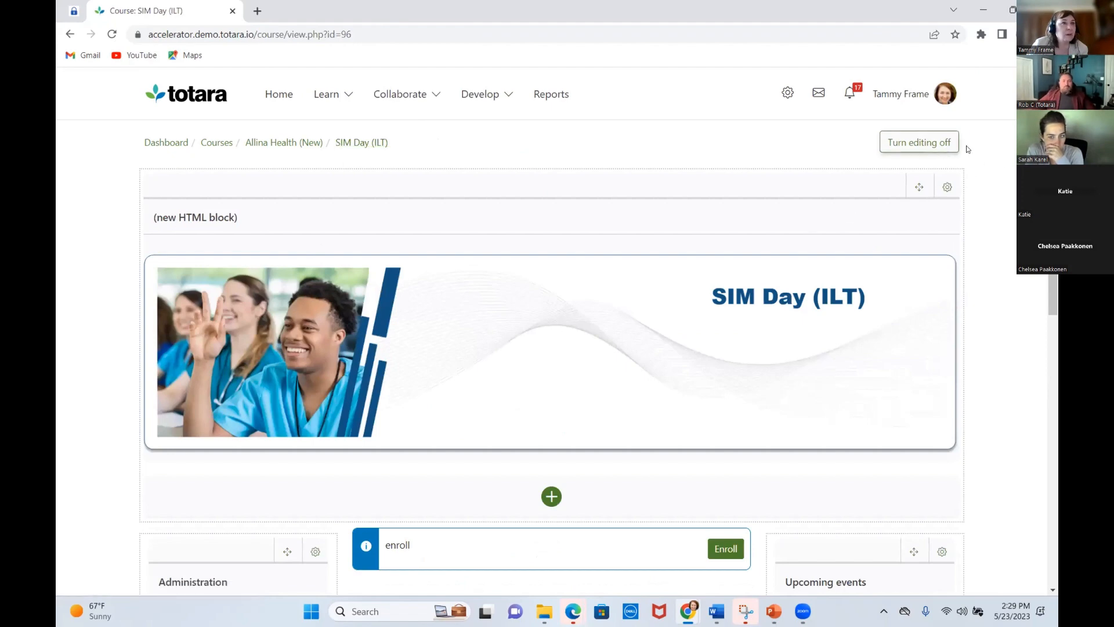
{"action": "left_click_drag", "start_coordinate": [1053, 154], "coordinate": [1054, 404]}
{"action": "left_click", "coordinate": [719, 406]}
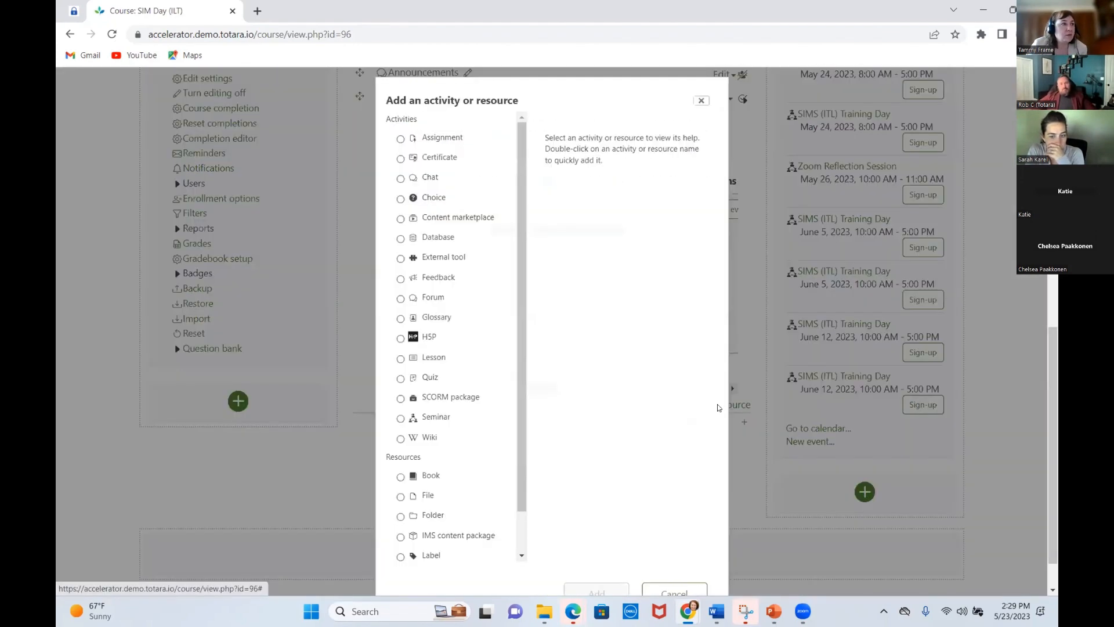
{"action": "left_click", "coordinate": [400, 159]}
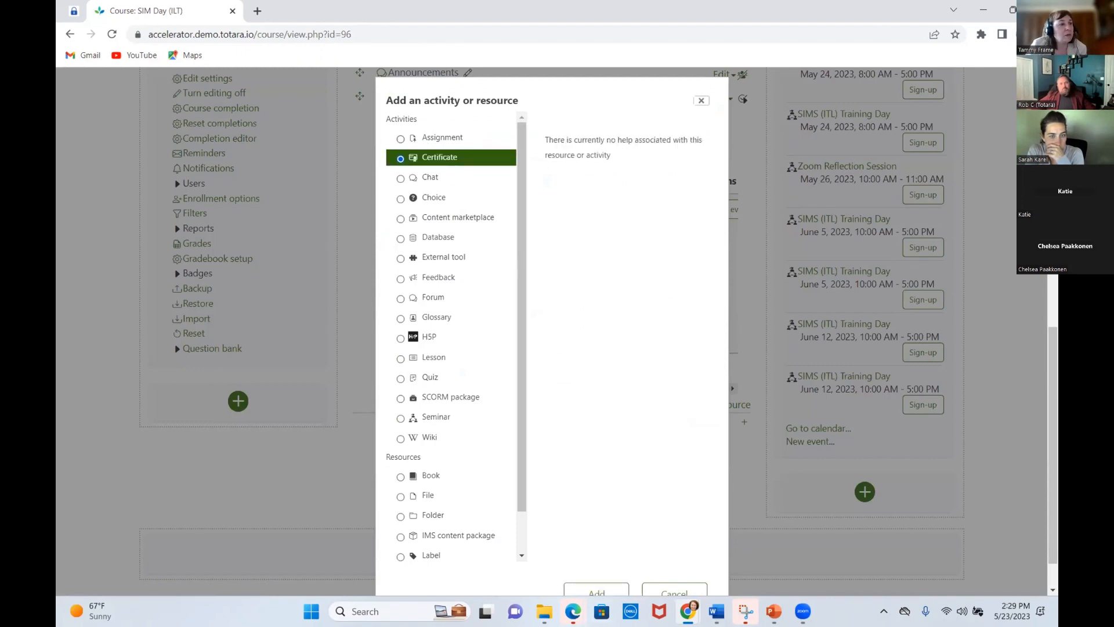
{"action": "left_click", "coordinate": [595, 590]}
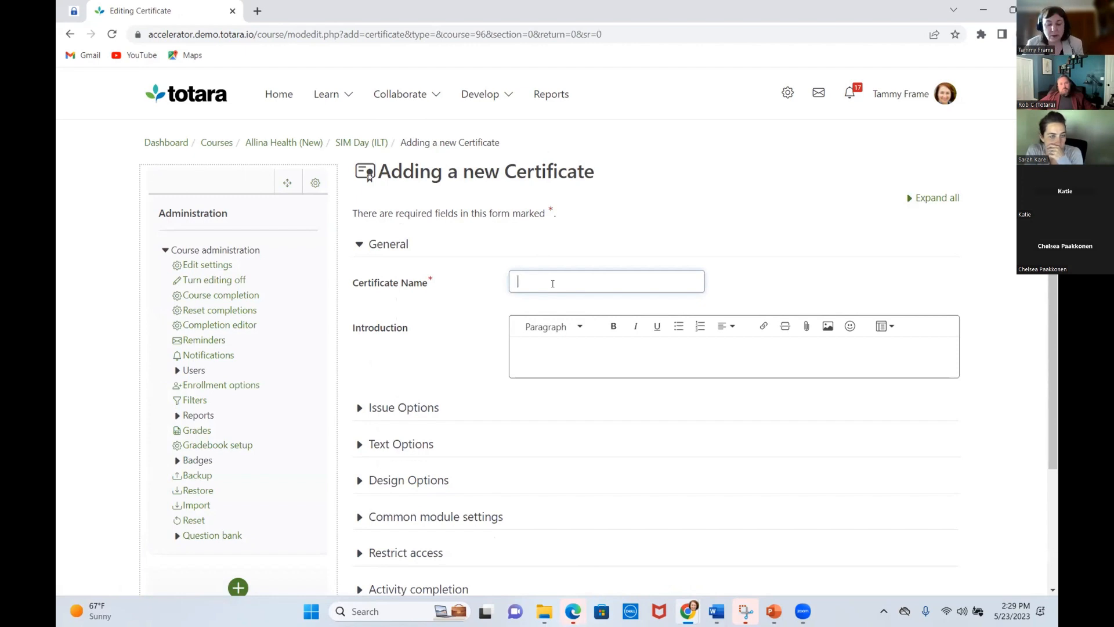
- Name the new certificate "Certificate of completion"
{"action": "type", "text": "Certific"}
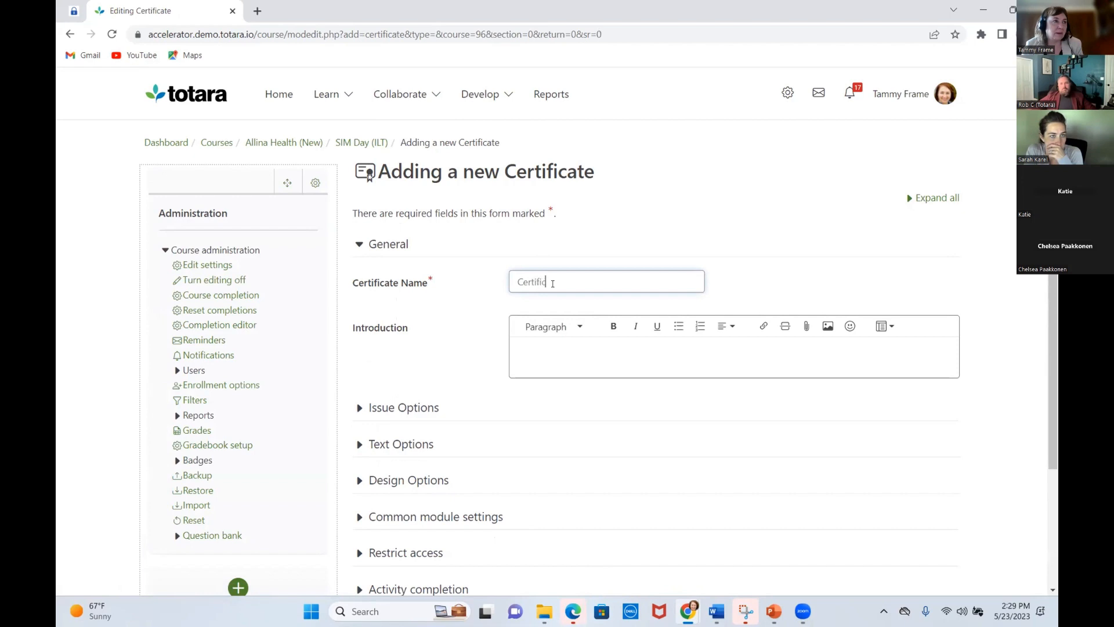
{"action": "type", "text": "ate of completion"}
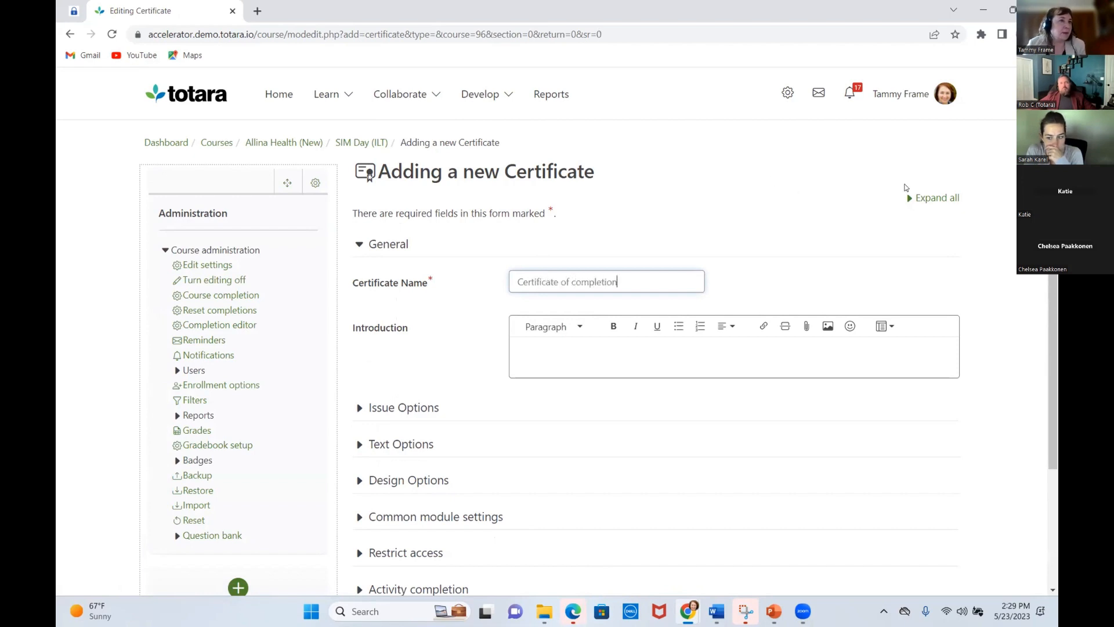
{"action": "left_click", "coordinate": [936, 200]}
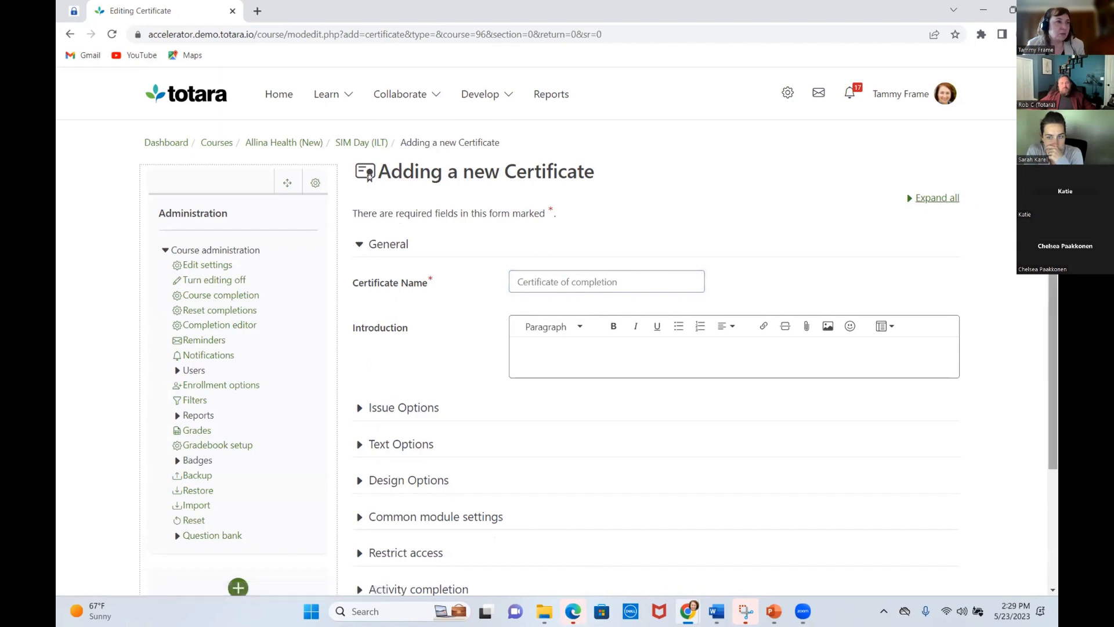
{"action": "scroll", "coordinate": [517, 339], "scroll_direction": "down", "scroll_amount": 1}
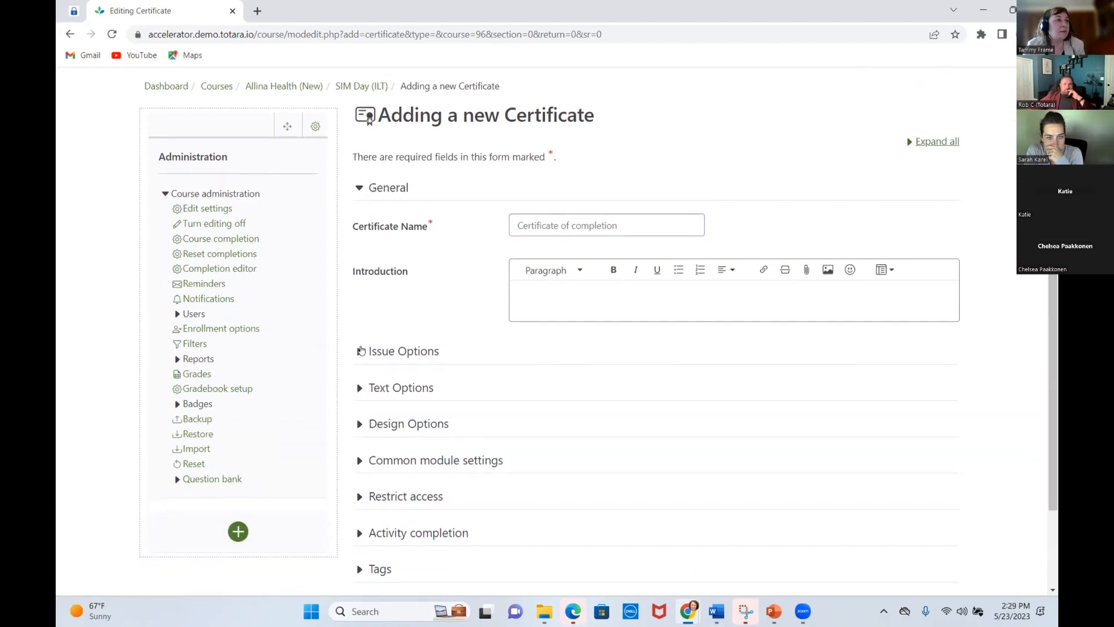
- Examine the certificate's issue options, including the choices for sending notifications and for delivery
{"action": "left_click", "coordinate": [359, 353]}
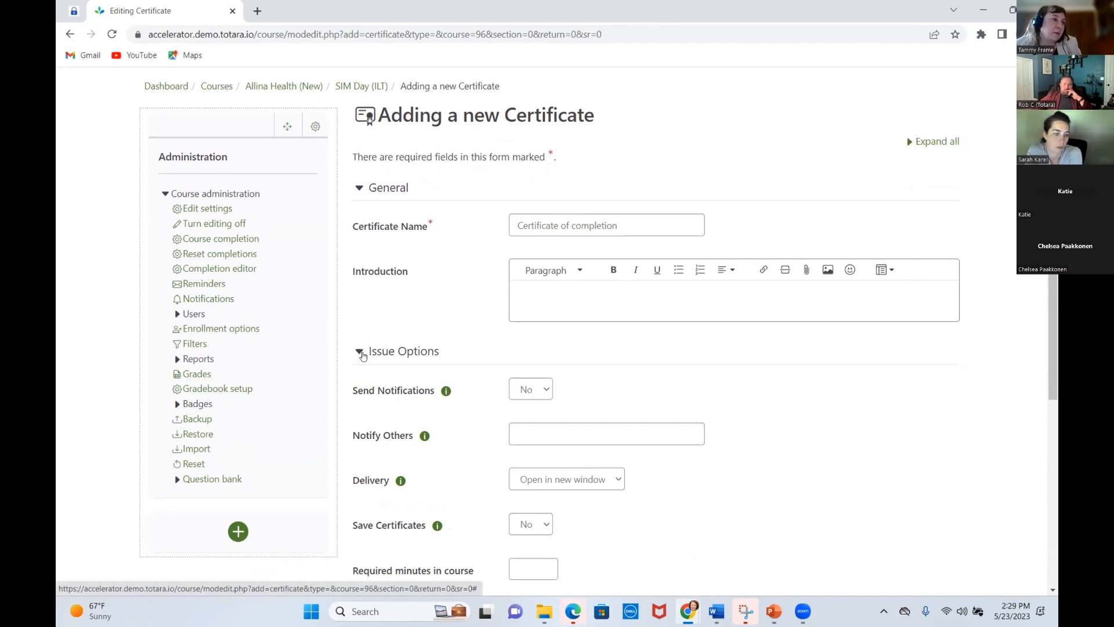
{"action": "left_click", "coordinate": [537, 388]}
{"action": "left_click", "coordinate": [535, 391]}
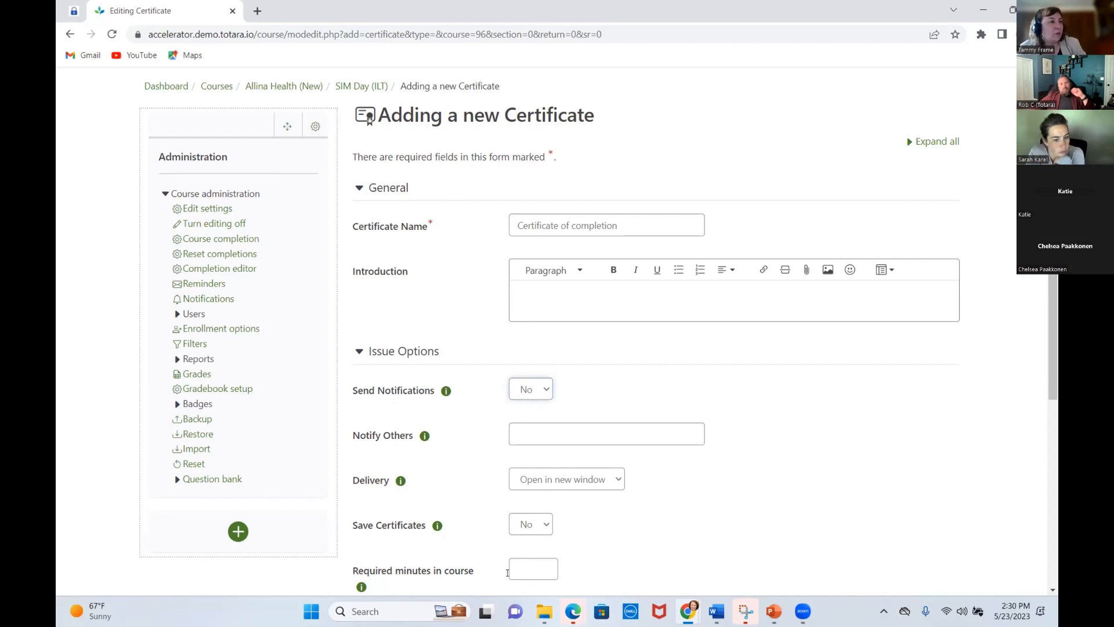
{"action": "left_click", "coordinate": [550, 489]}
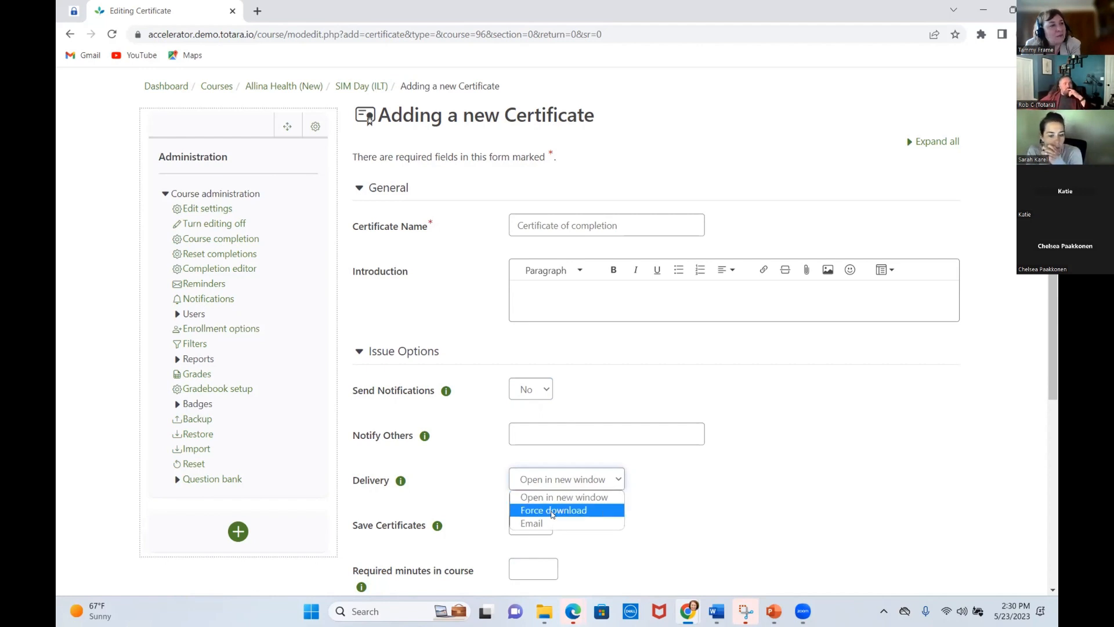
{"action": "left_click", "coordinate": [695, 483]}
{"action": "scroll", "coordinate": [1054, 334], "scroll_direction": "down", "scroll_amount": 1}
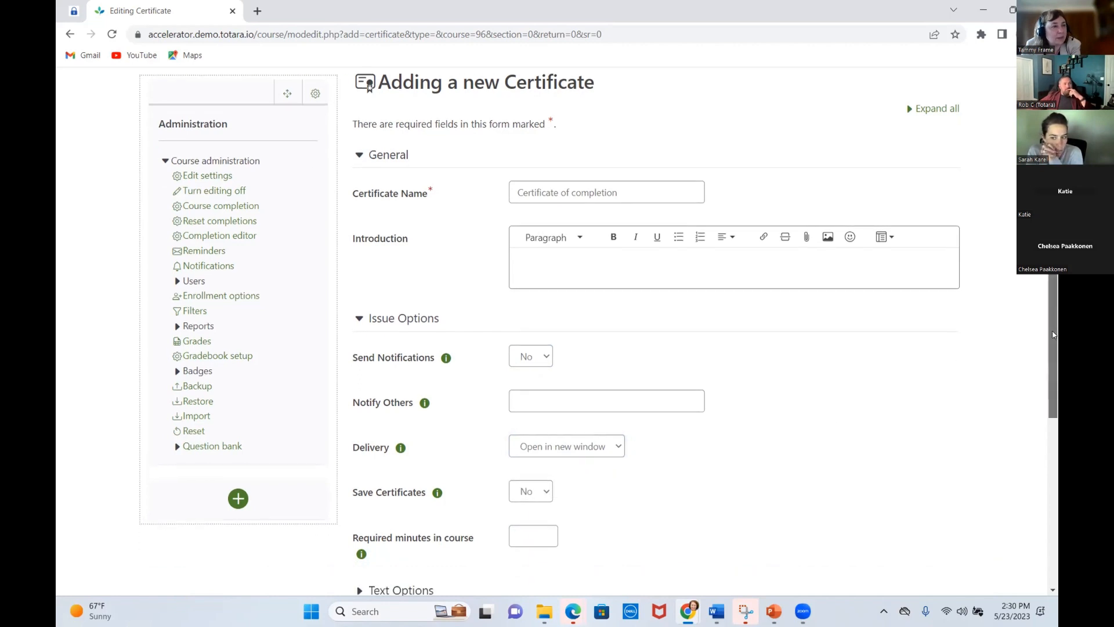
{"action": "scroll", "coordinate": [1054, 334], "scroll_direction": "down", "scroll_amount": 5}
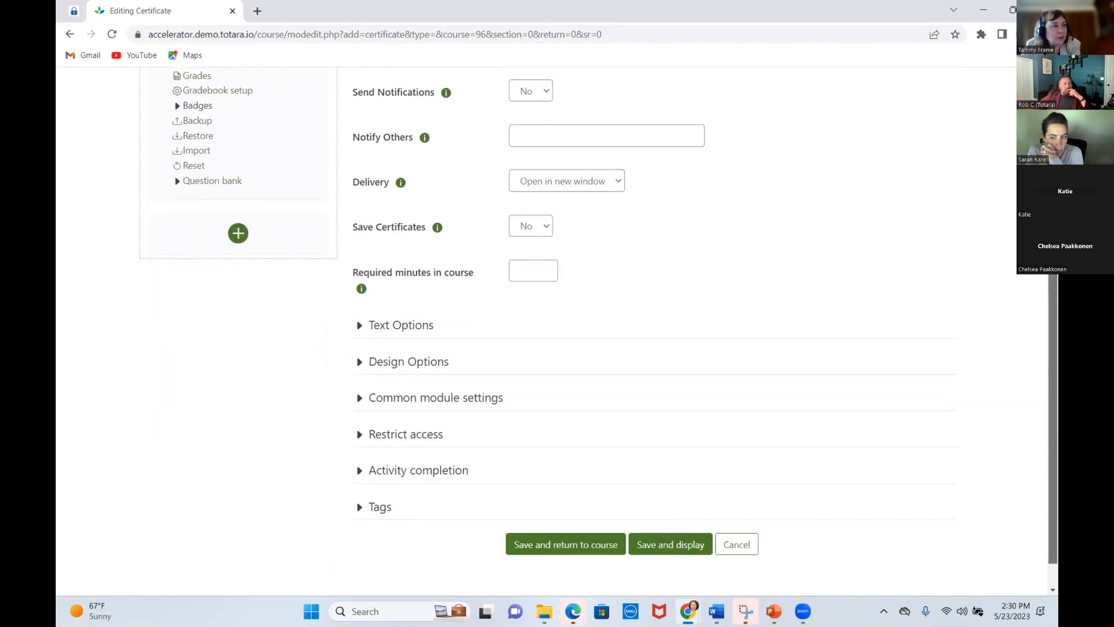
- Examine the certificate's text options, including the choices for printing the date and the trainer names
{"action": "left_click", "coordinate": [357, 318]}
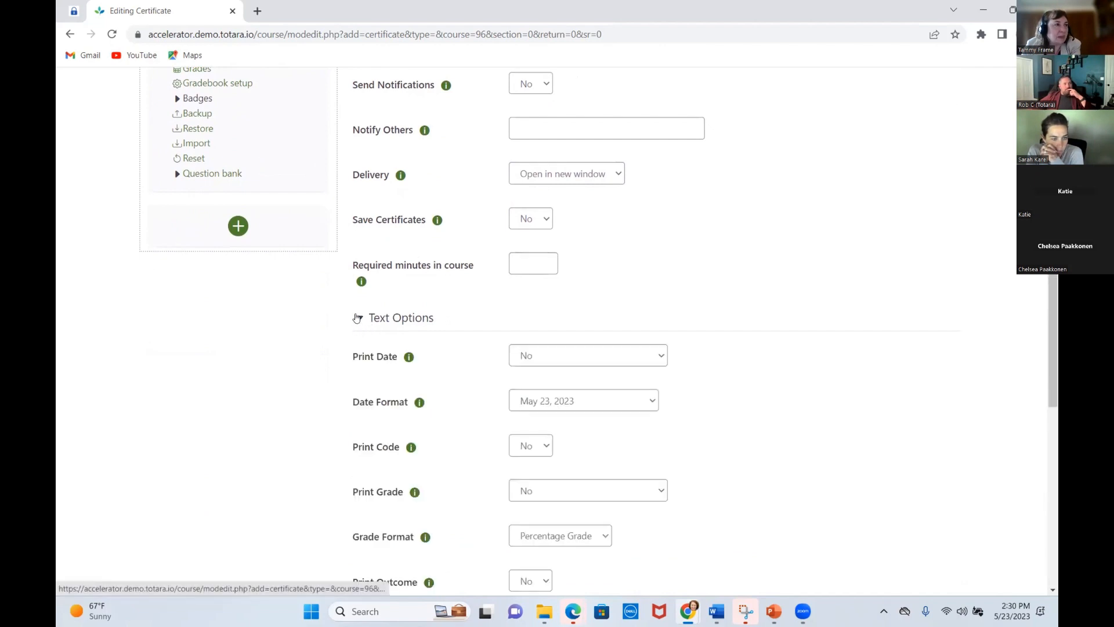
{"action": "left_click", "coordinate": [554, 353]}
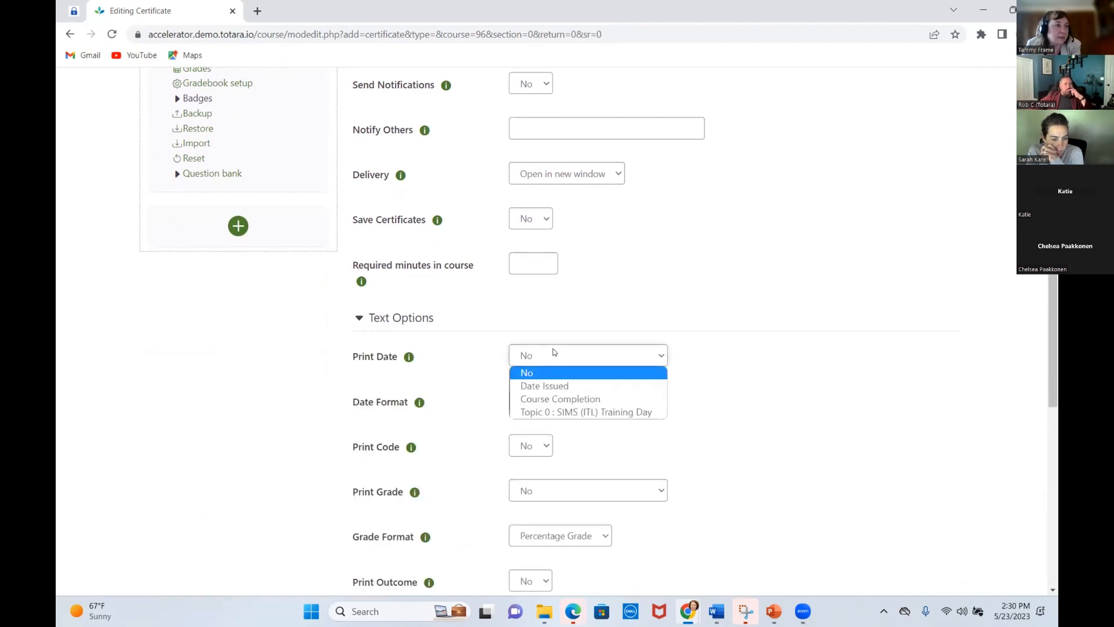
{"action": "left_click", "coordinate": [553, 352]}
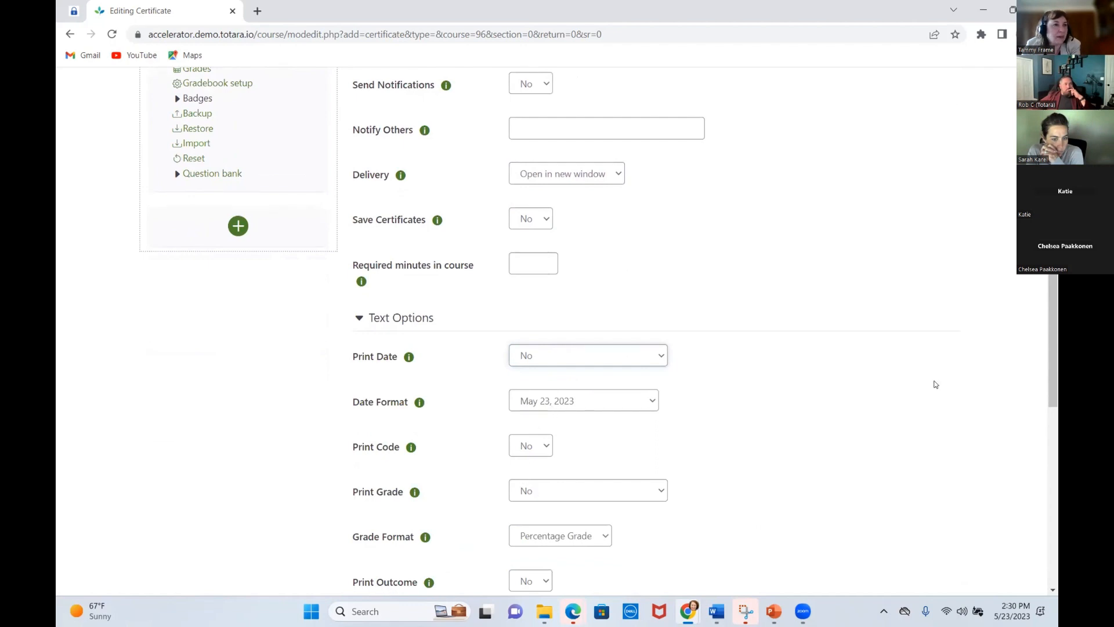
{"action": "scroll", "coordinate": [1051, 339], "scroll_direction": "down", "scroll_amount": 4}
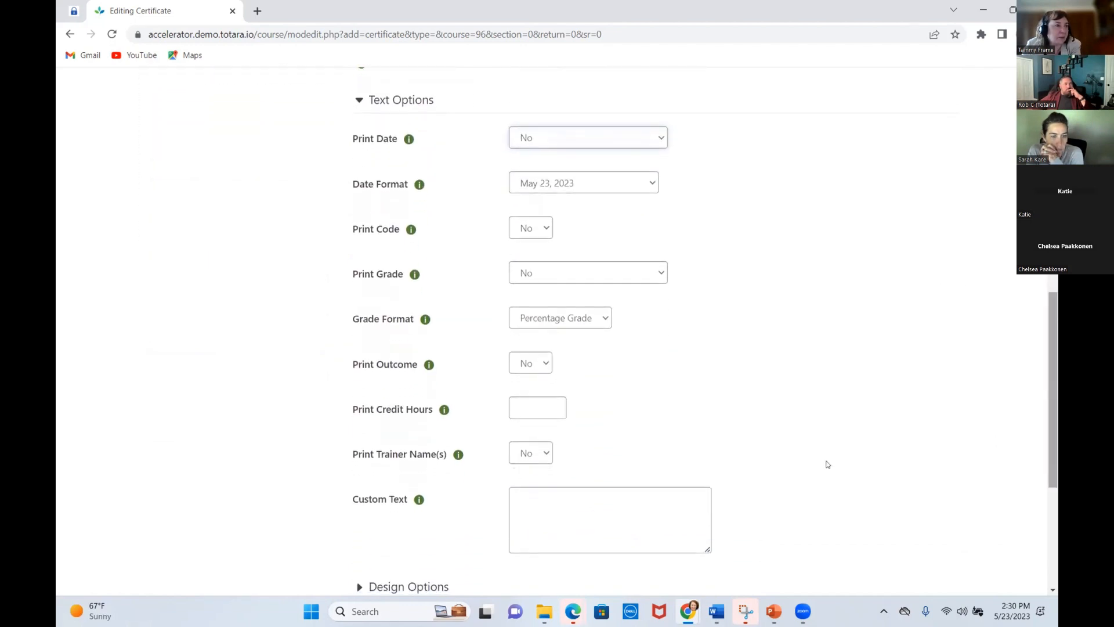
{"action": "left_click", "coordinate": [532, 454]}
{"action": "left_click", "coordinate": [528, 471]}
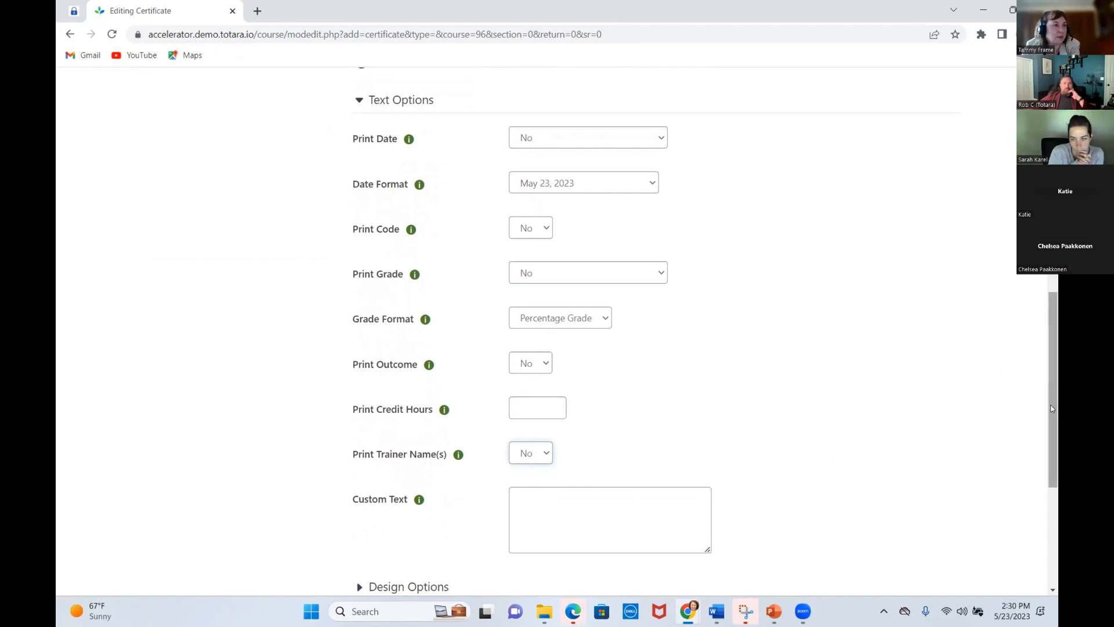
- Examine the certificate type and border image choices in the design options, and review the common module settings
{"action": "left_click_drag", "start_coordinate": [1052, 416], "coordinate": [1050, 511]}
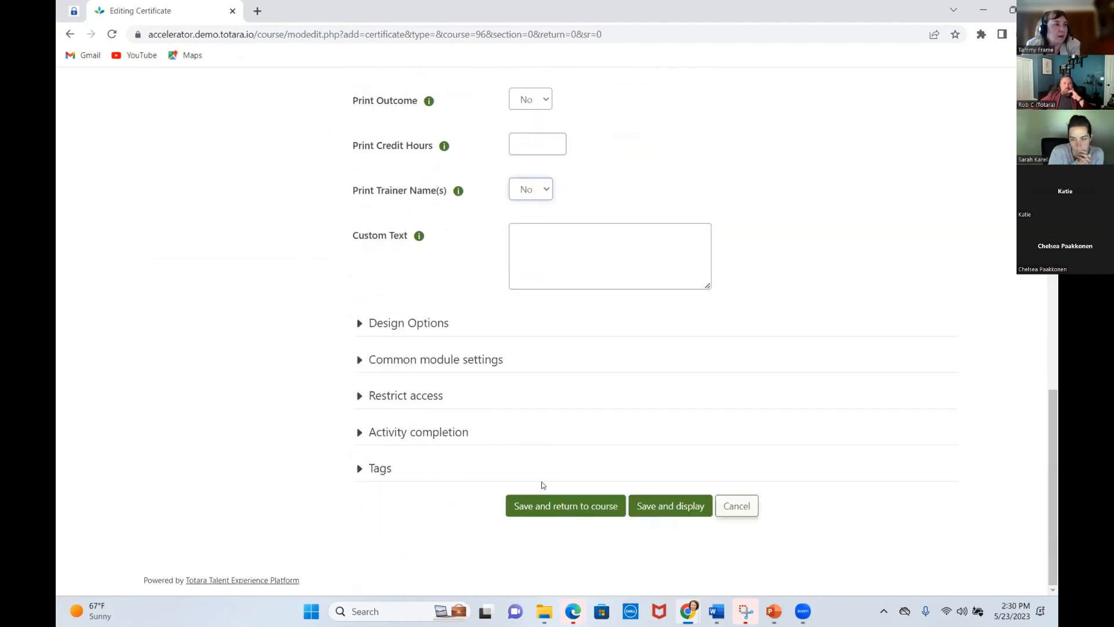
{"action": "left_click", "coordinate": [380, 325]}
{"action": "left_click", "coordinate": [530, 362]}
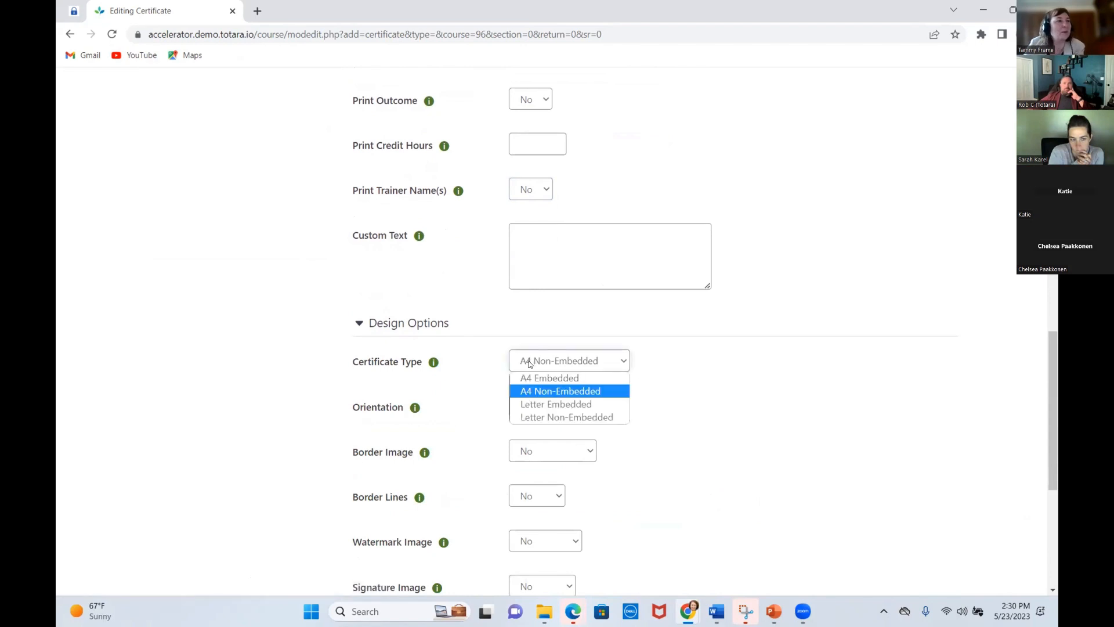
{"action": "left_click", "coordinate": [530, 362]}
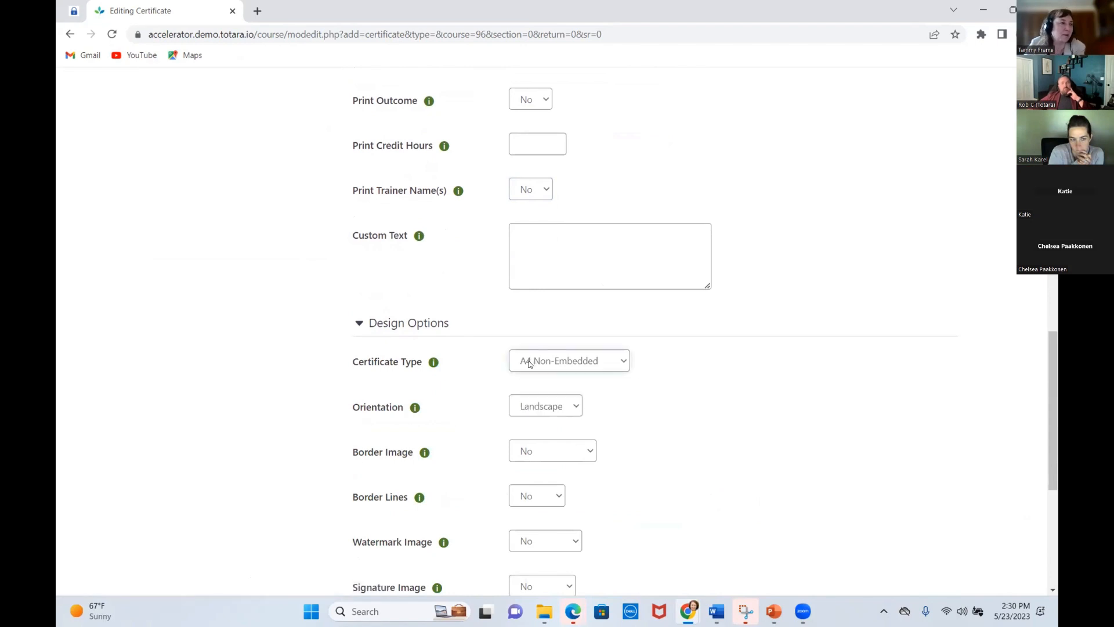
{"action": "left_click", "coordinate": [542, 452]}
{"action": "left_click", "coordinate": [542, 451]}
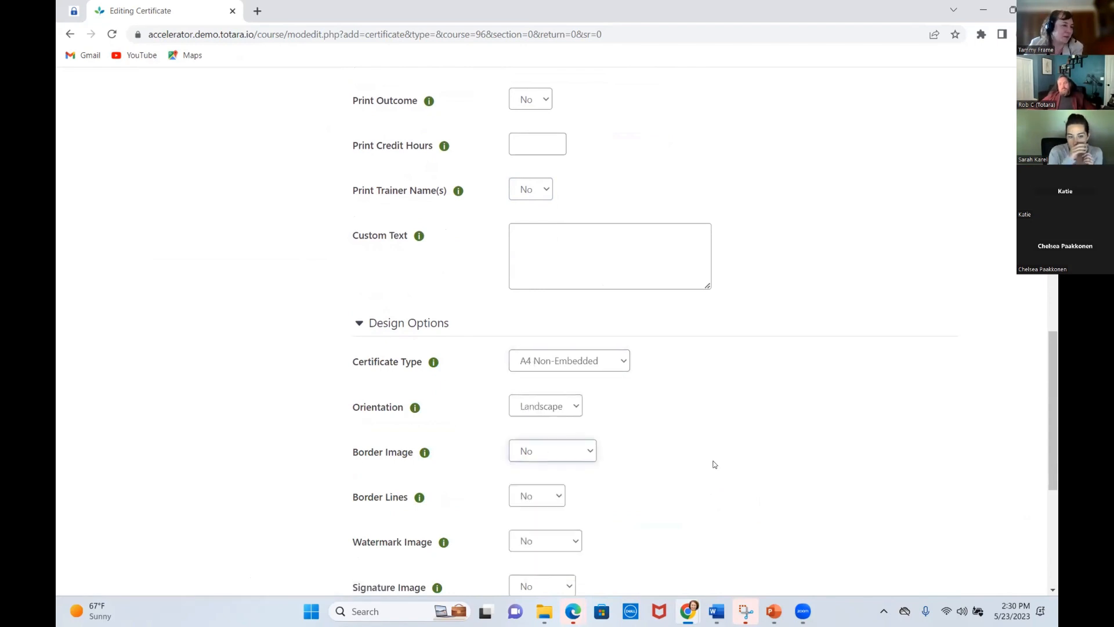
{"action": "scroll", "coordinate": [1051, 413], "scroll_direction": "down", "scroll_amount": 5}
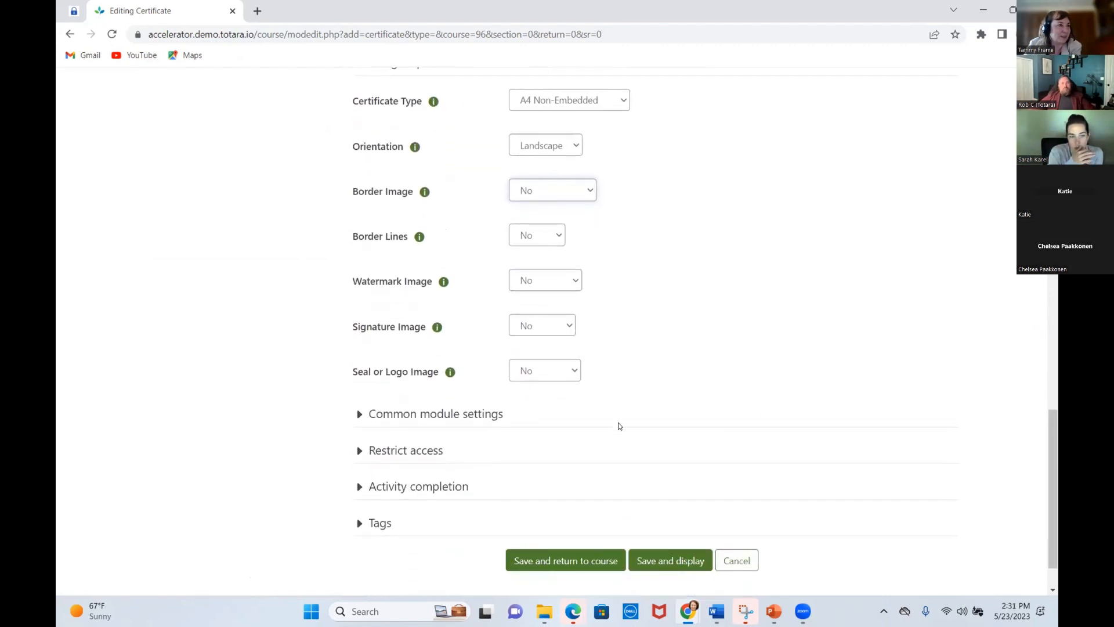
{"action": "left_click", "coordinate": [468, 414]}
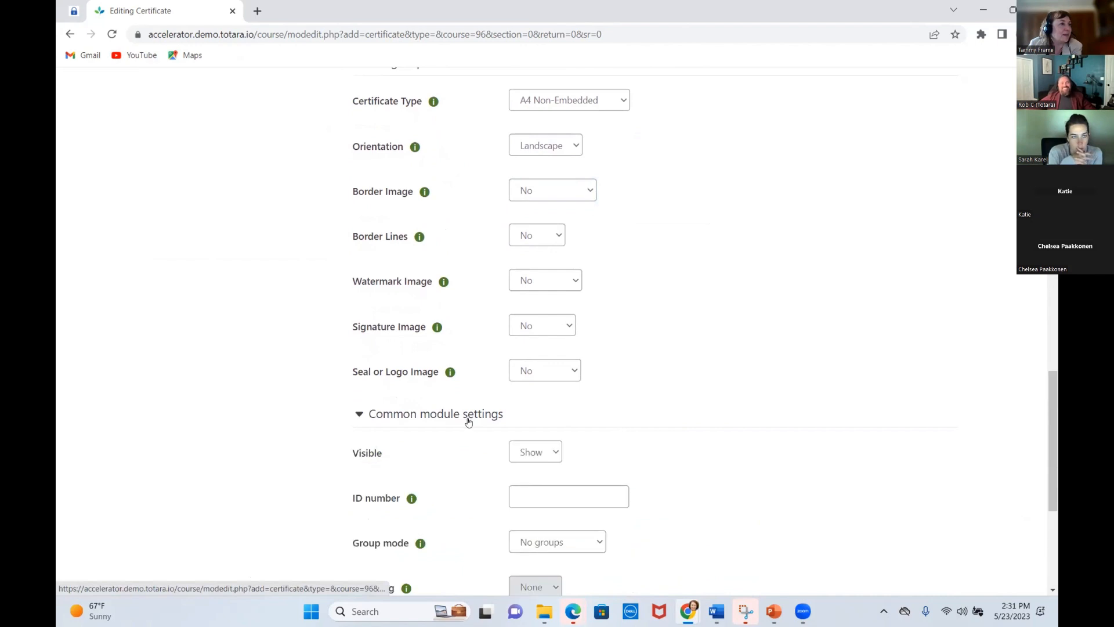
{"action": "scroll", "coordinate": [1050, 406], "scroll_direction": "down", "scroll_amount": 5}
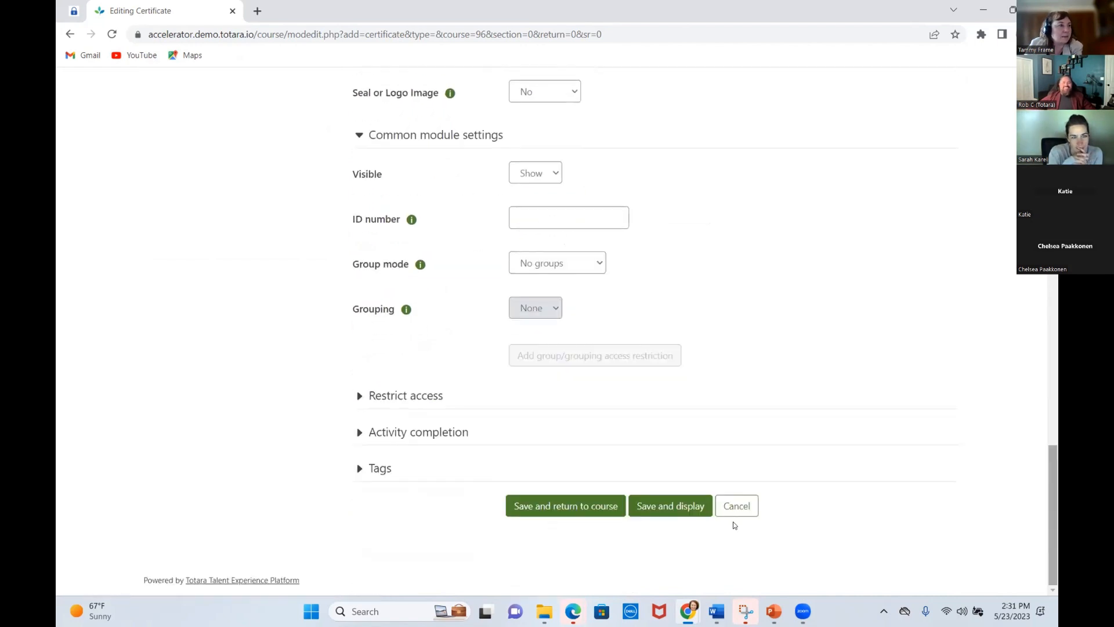
- Restrict the certificate so SIMS (ITL) Training Day must be marked complete, and save it, returning to the course
{"action": "left_click", "coordinate": [398, 398]}
{"action": "left_click", "coordinate": [554, 448]}
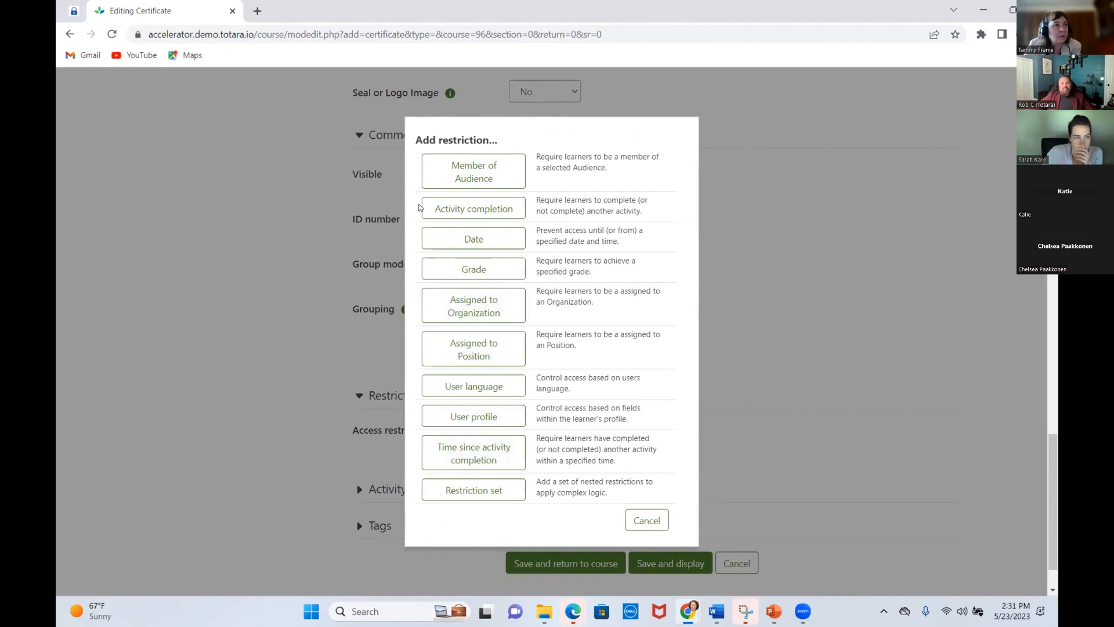
{"action": "left_click", "coordinate": [456, 215]}
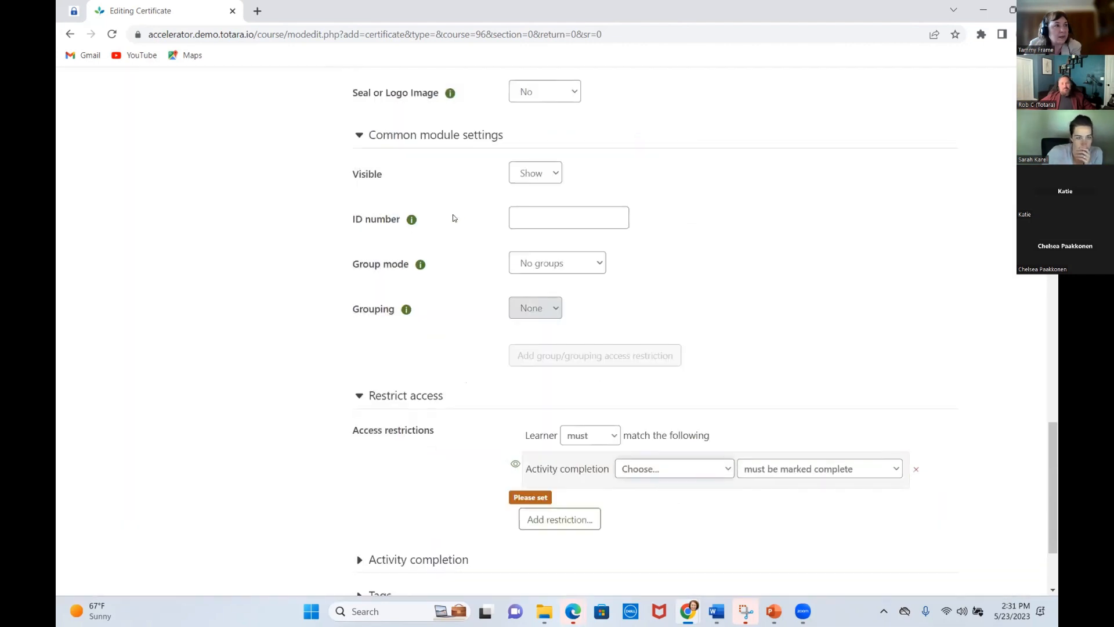
{"action": "left_click", "coordinate": [730, 473]}
{"action": "left_click", "coordinate": [715, 498]}
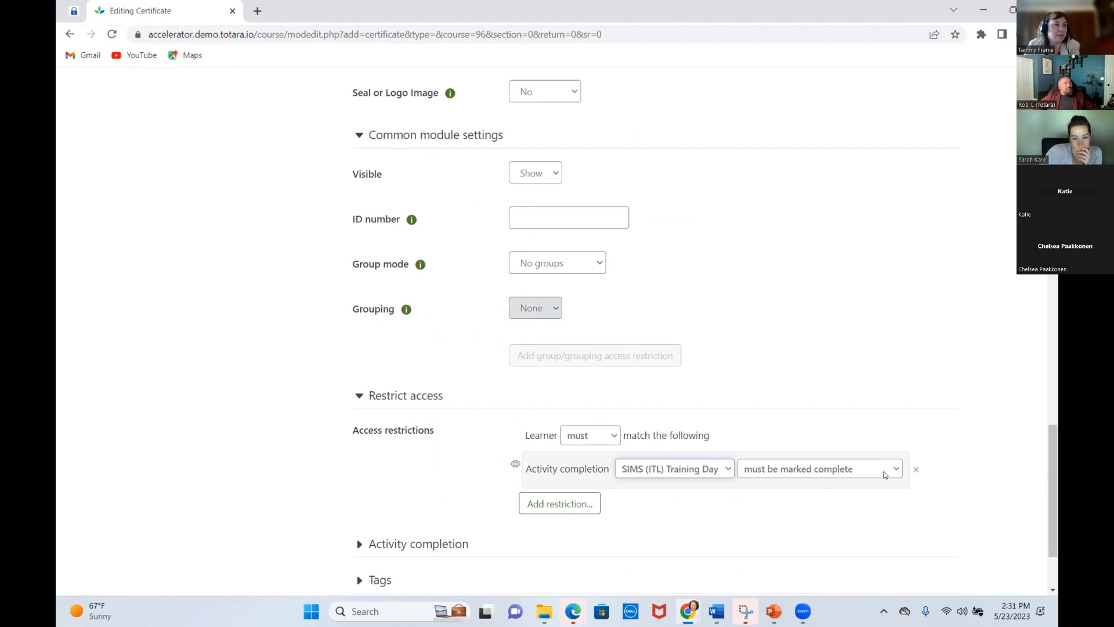
{"action": "scroll", "coordinate": [1047, 449], "scroll_direction": "down", "scroll_amount": 2}
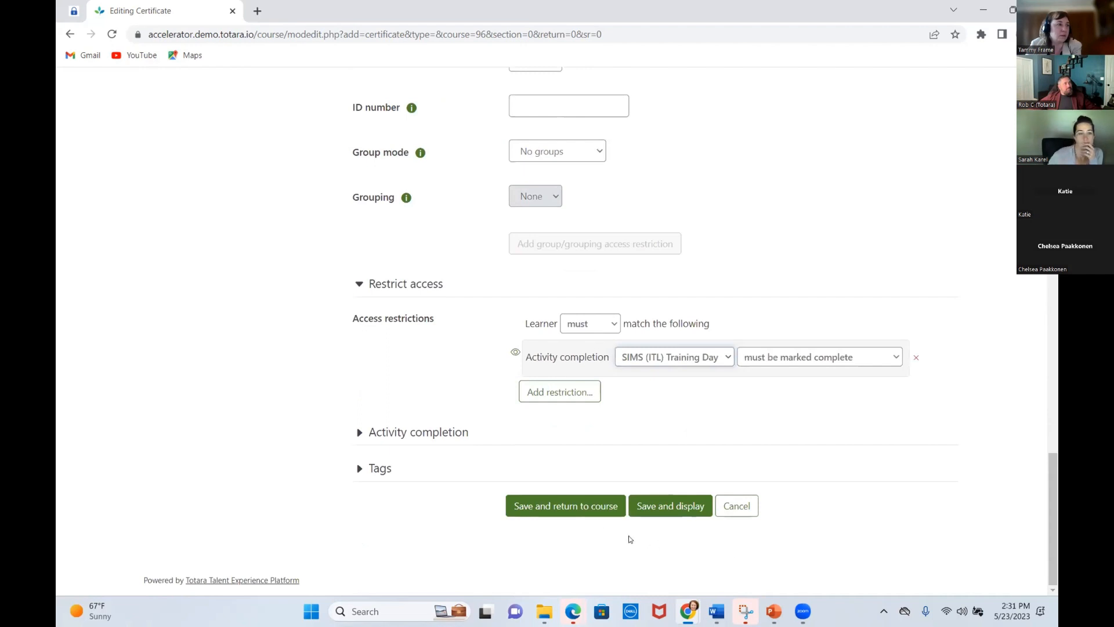
{"action": "left_click", "coordinate": [540, 514]}
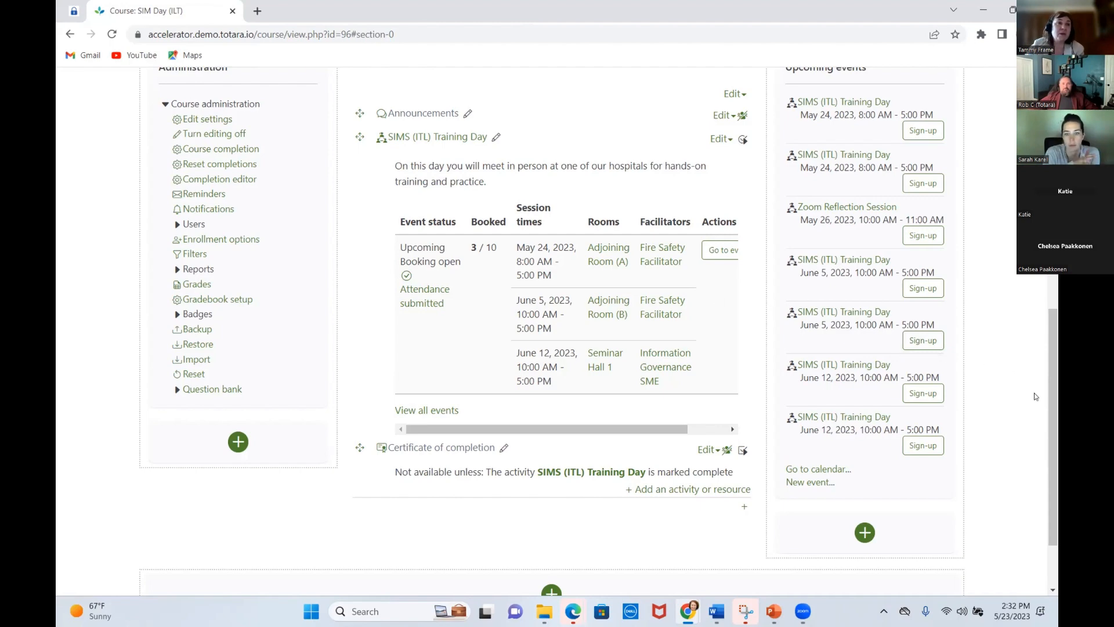
- Open the site administration page for managing user reports
{"action": "left_click_drag", "start_coordinate": [1051, 427], "coordinate": [1053, 202]}
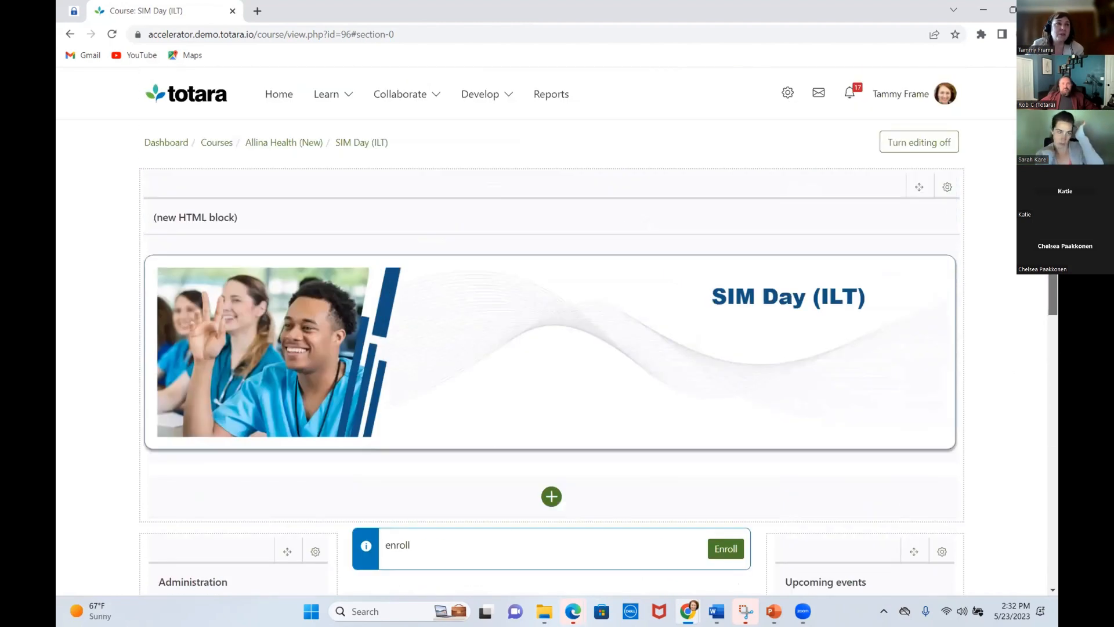
{"action": "left_click", "coordinate": [787, 94]}
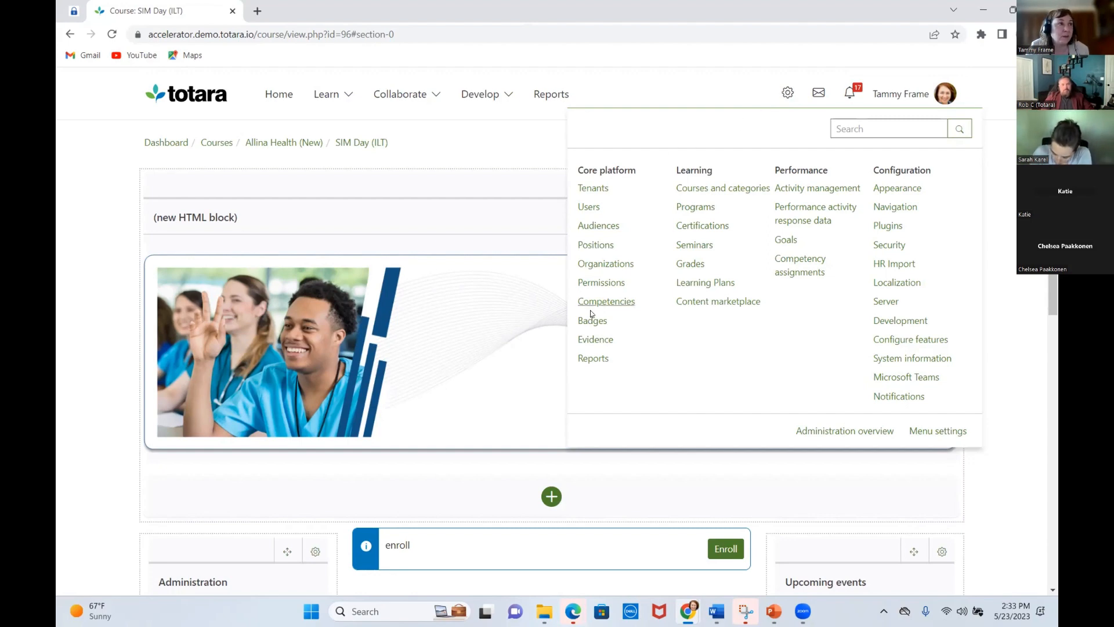
{"action": "left_click", "coordinate": [599, 362]}
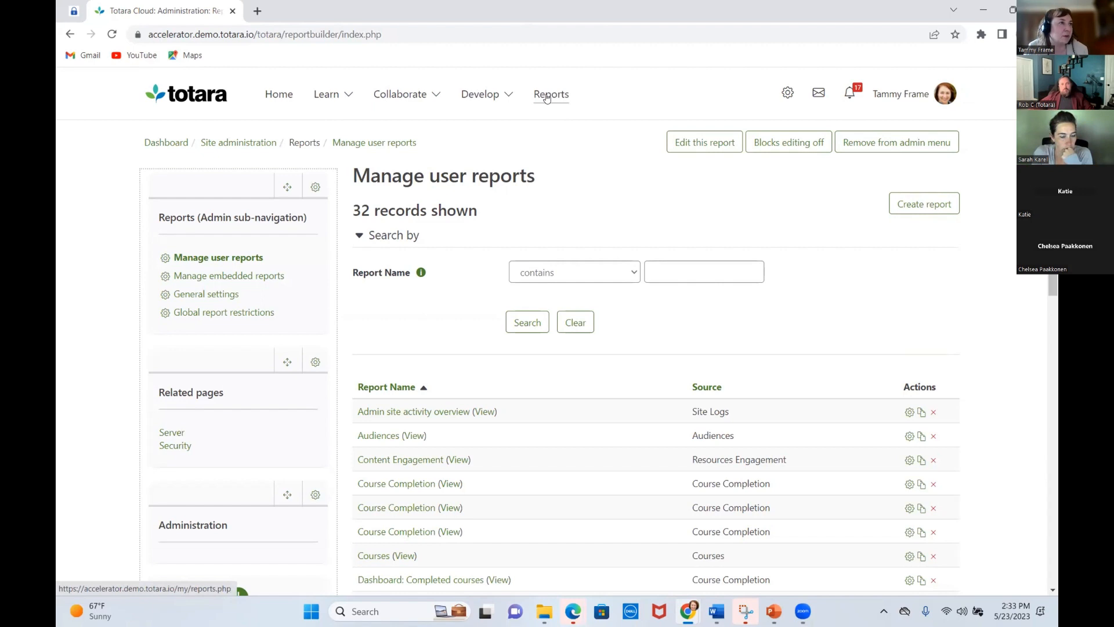
- Open the user-facing Reports page and look through the available reports and the scheduled reports area
{"action": "left_click", "coordinate": [547, 97]}
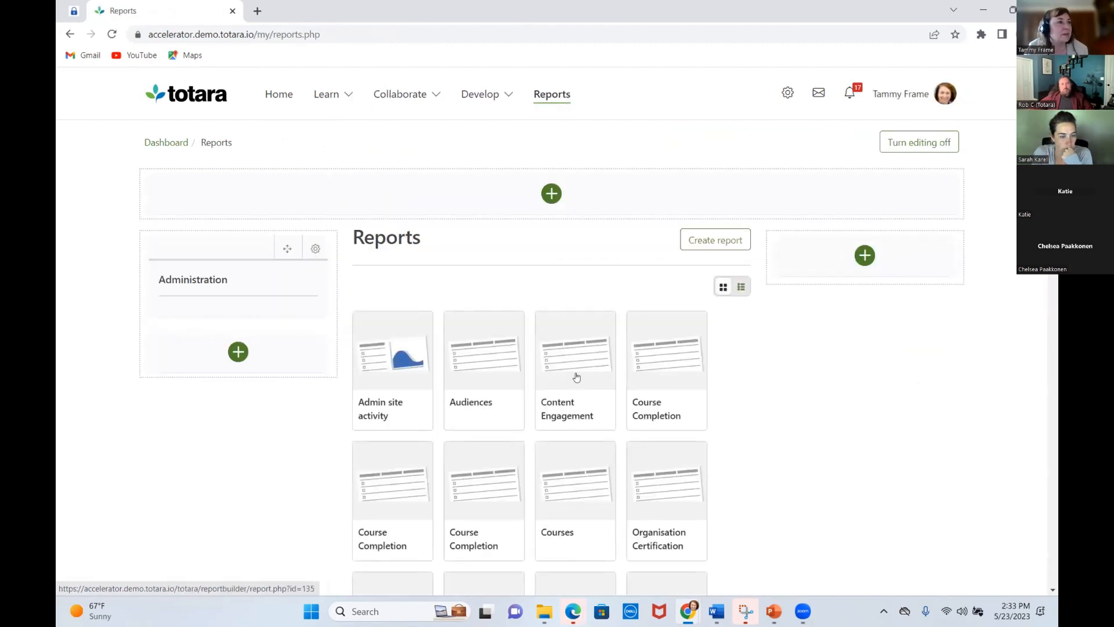
{"action": "scroll", "coordinate": [539, 331], "scroll_direction": "down", "scroll_amount": 15}
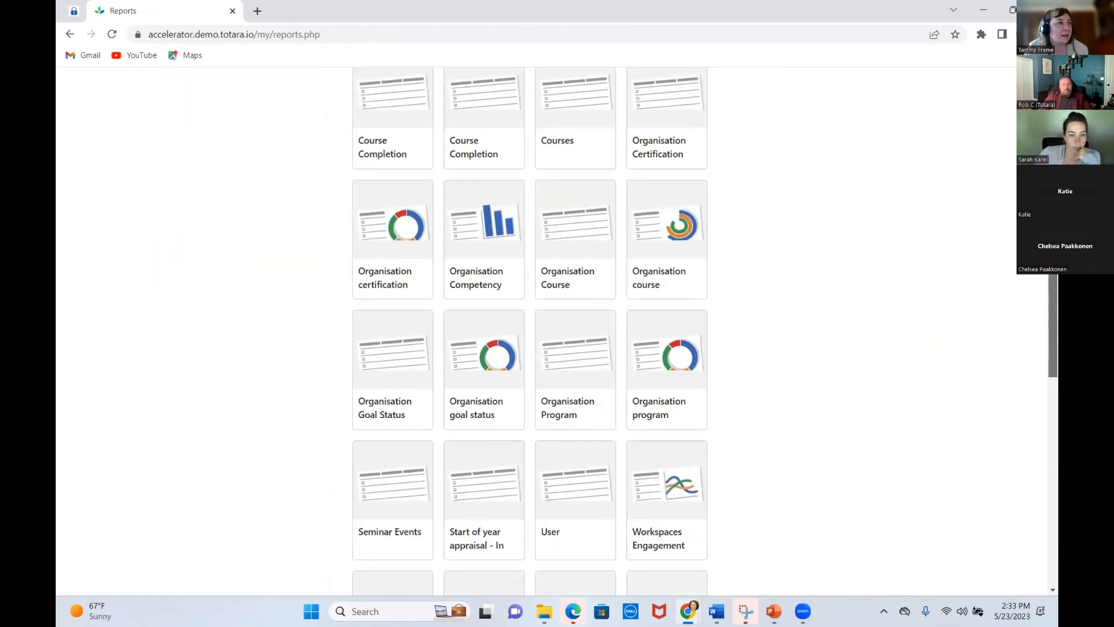
{"action": "scroll", "coordinate": [539, 331], "scroll_direction": "down", "scroll_amount": 3}
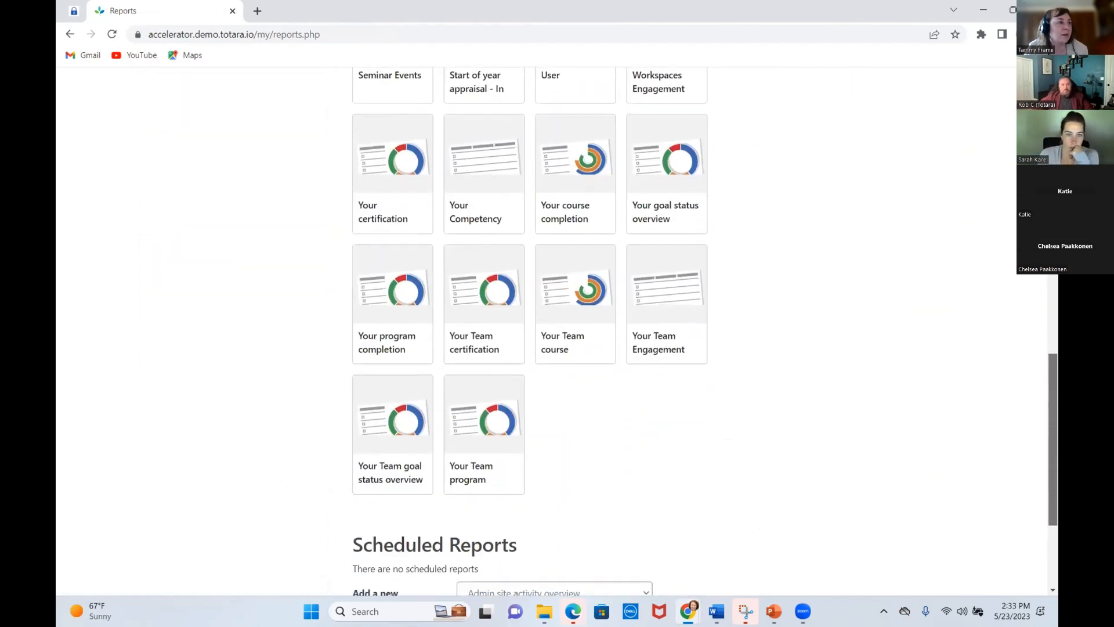
{"action": "scroll", "coordinate": [538, 331], "scroll_direction": "down", "scroll_amount": 2}
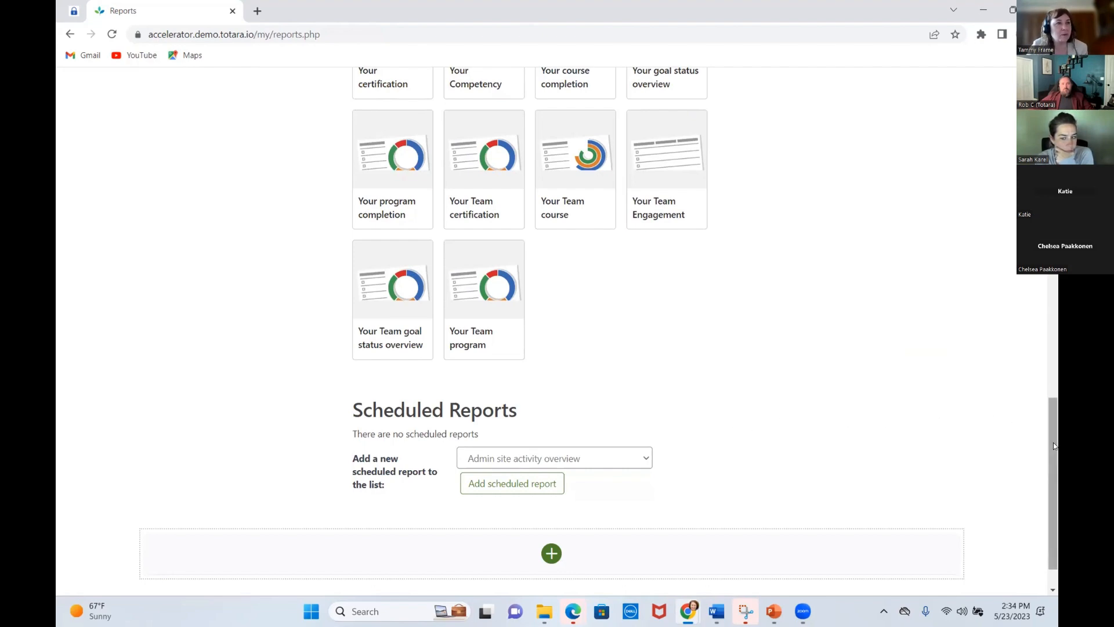
{"action": "left_click_drag", "start_coordinate": [1053, 446], "coordinate": [1053, 123]}
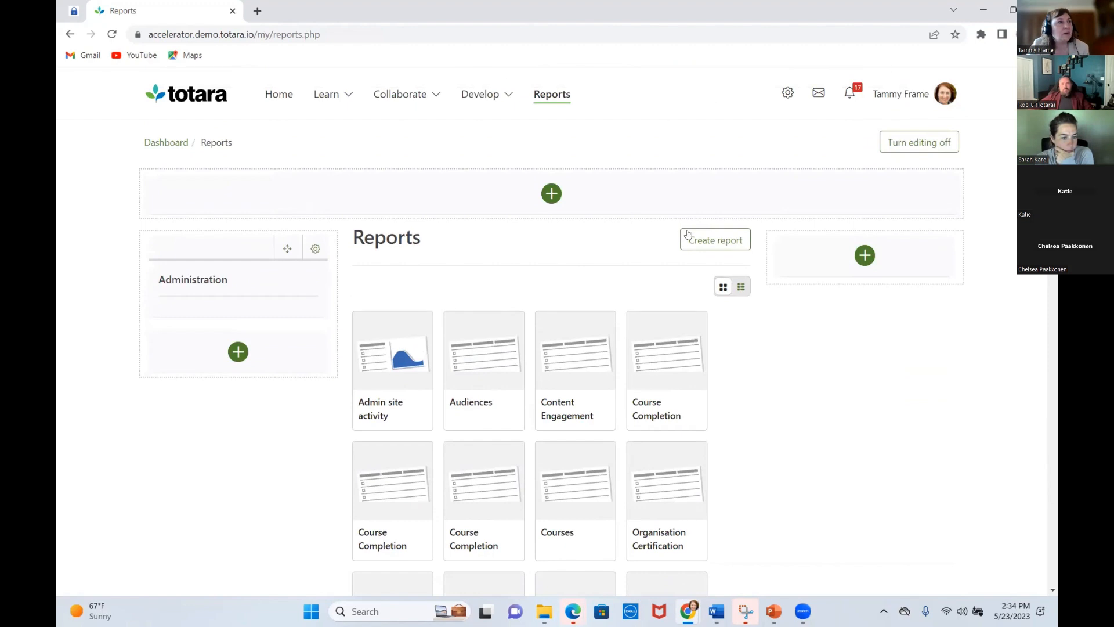
- Start creating a new report from the Reports page and look over the report templates and sources
{"action": "left_click", "coordinate": [788, 94]}
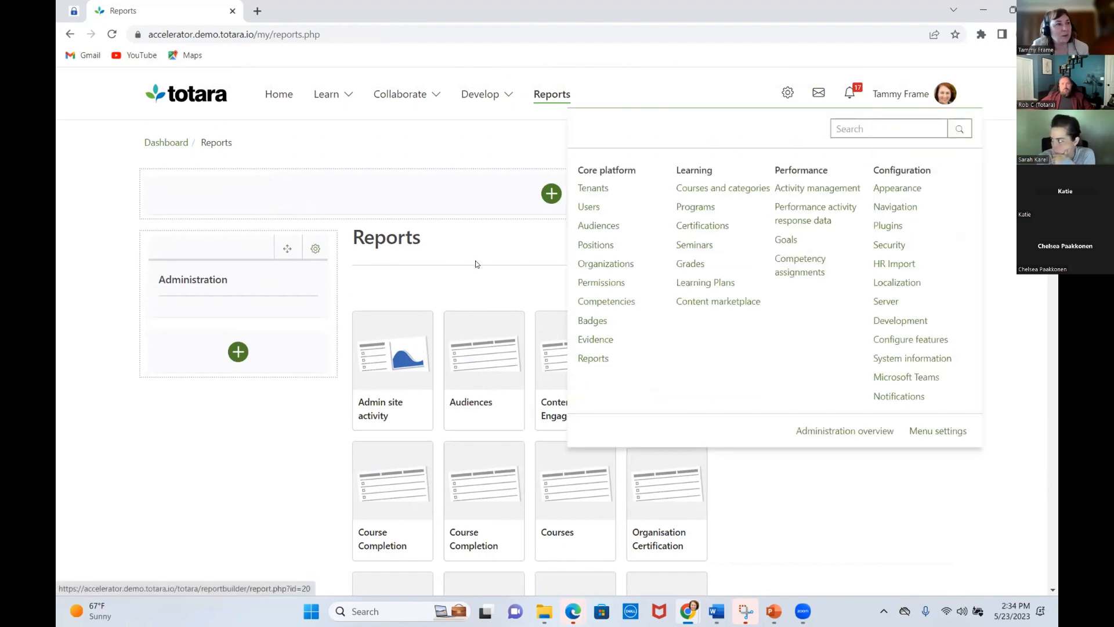
{"action": "left_click", "coordinate": [482, 242]}
{"action": "left_click", "coordinate": [740, 246]}
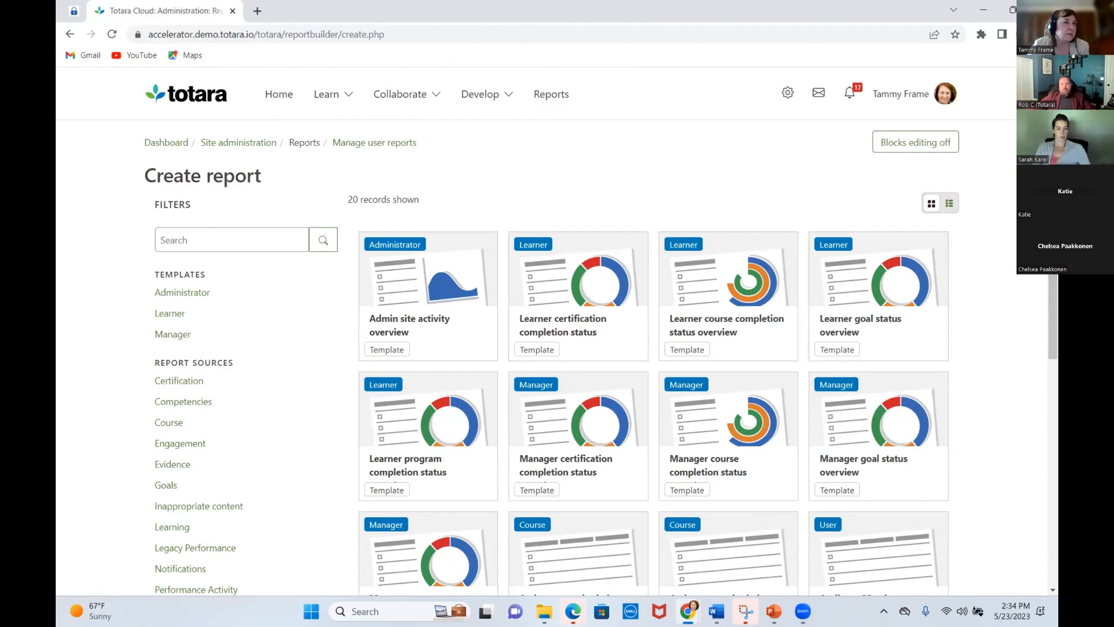
{"action": "mouse_move", "coordinate": [1053, 234]}
{"action": "left_mouse_down"}
{"action": "mouse_move", "coordinate": [1053, 462]}
{"action": "mouse_move", "coordinate": [1054, 233]}
{"action": "left_mouse_up"}
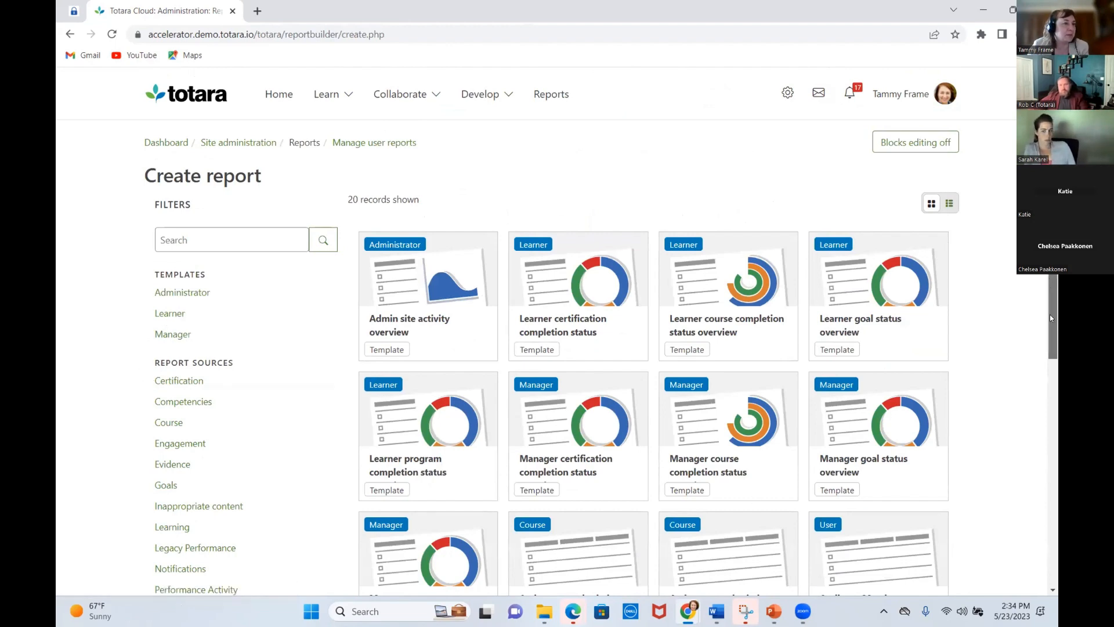
{"action": "left_click_drag", "start_coordinate": [1051, 315], "coordinate": [1051, 270]}
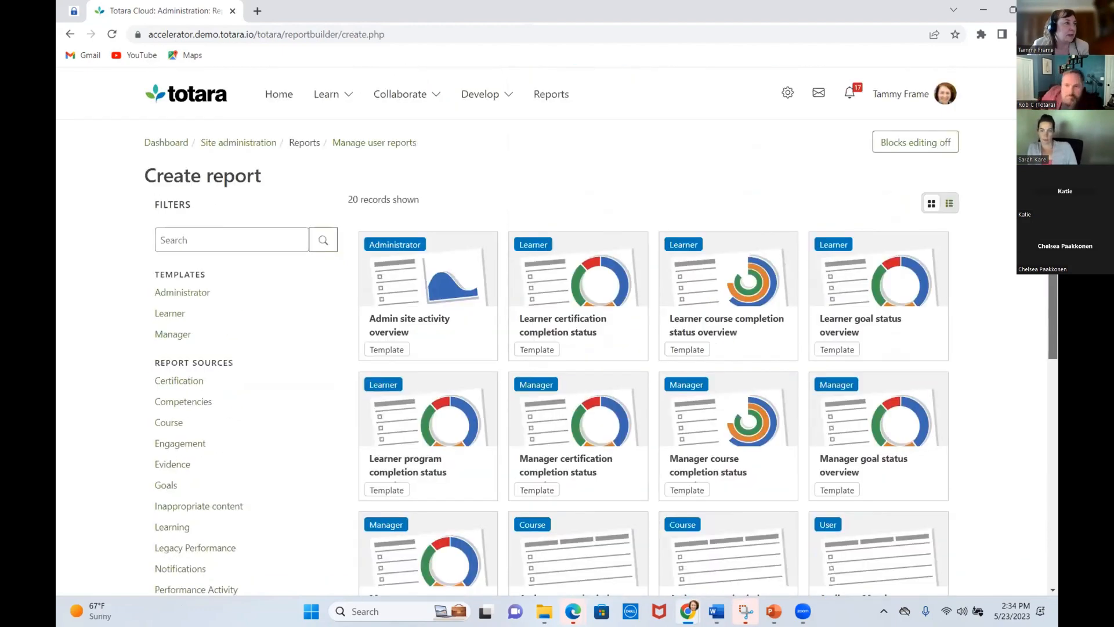
- Filter the templates to Learner, then create and view a report from the Learner course completion status overview template
{"action": "left_click", "coordinate": [166, 314]}
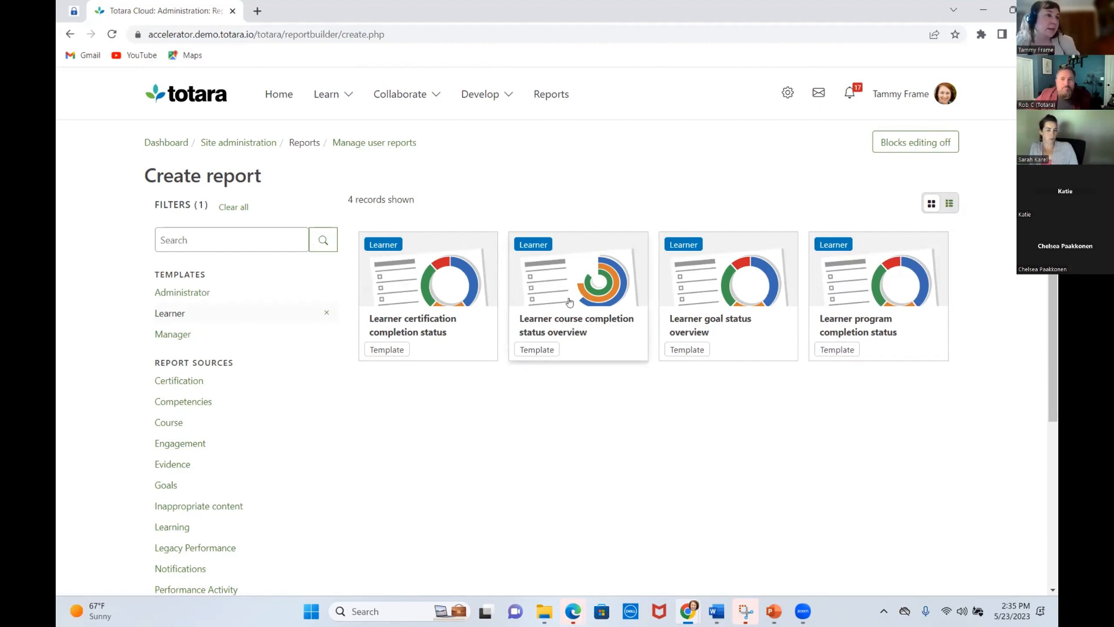
{"action": "left_click", "coordinate": [541, 323]}
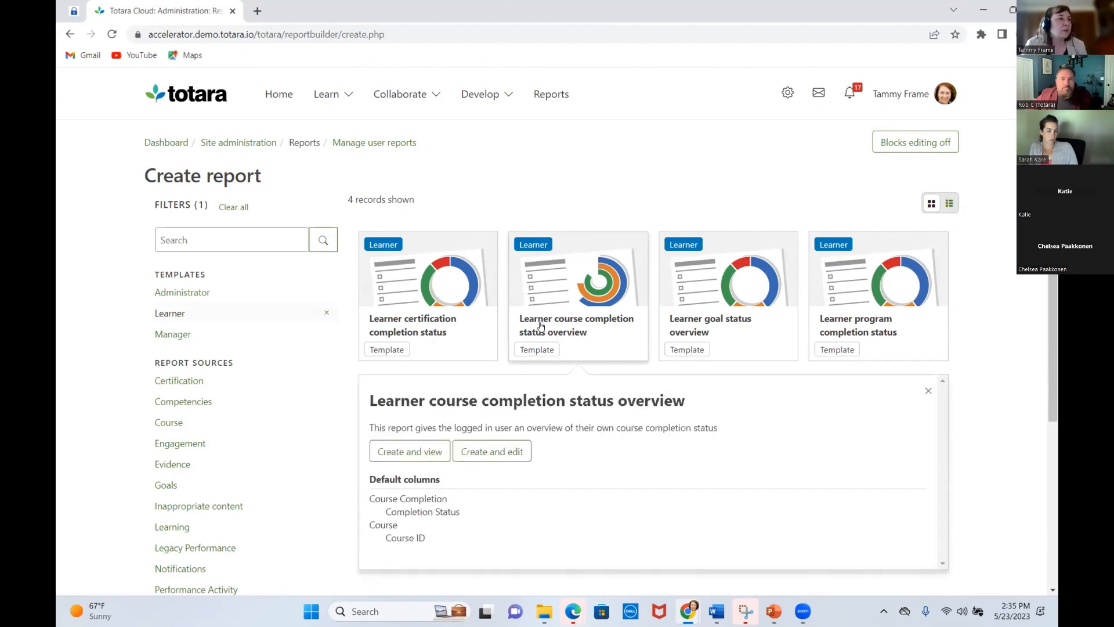
{"action": "left_click", "coordinate": [430, 455]}
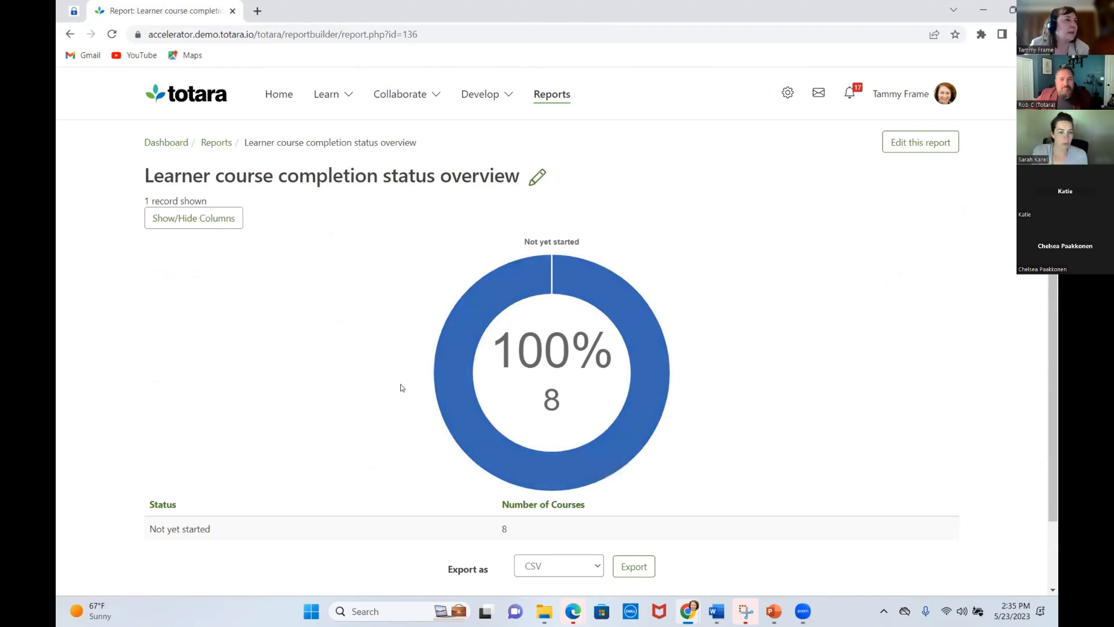
{"action": "mouse_move", "coordinate": [527, 285]}
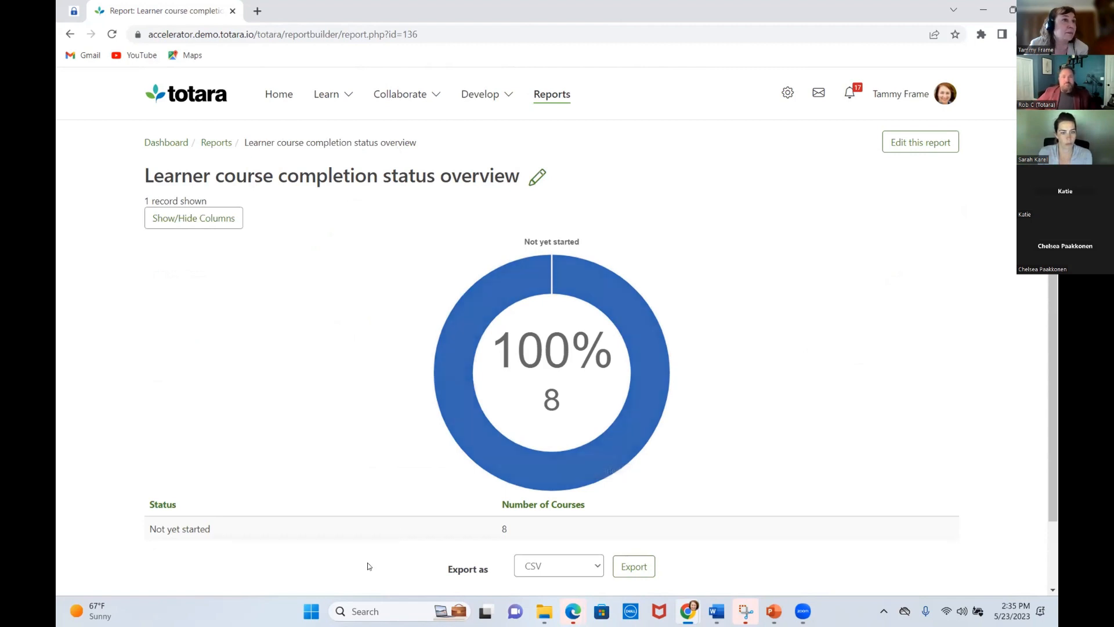
- Open the learner course completion report for editing and review its title and abstract
{"action": "left_click", "coordinate": [919, 143]}
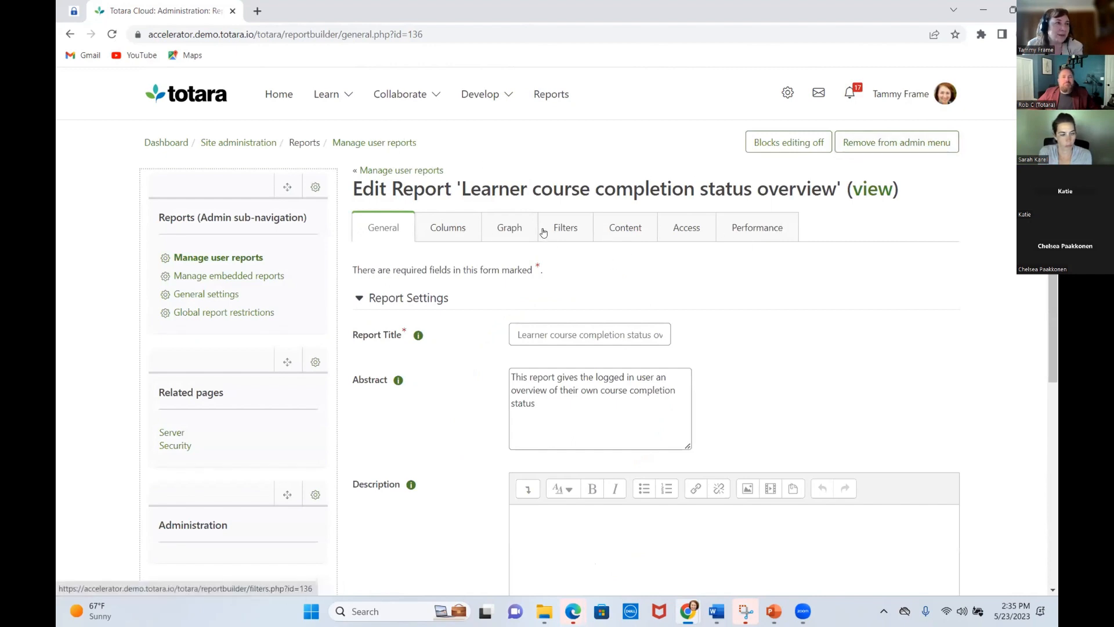
{"action": "left_click", "coordinate": [513, 334]}
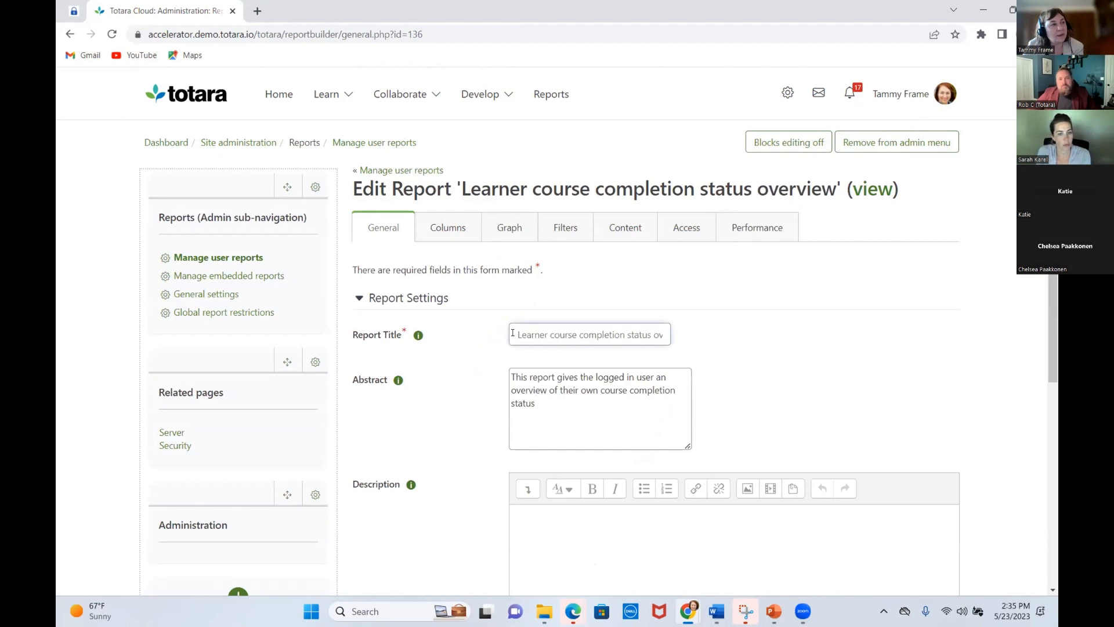
{"action": "left_click_drag", "start_coordinate": [512, 334], "coordinate": [665, 328]}
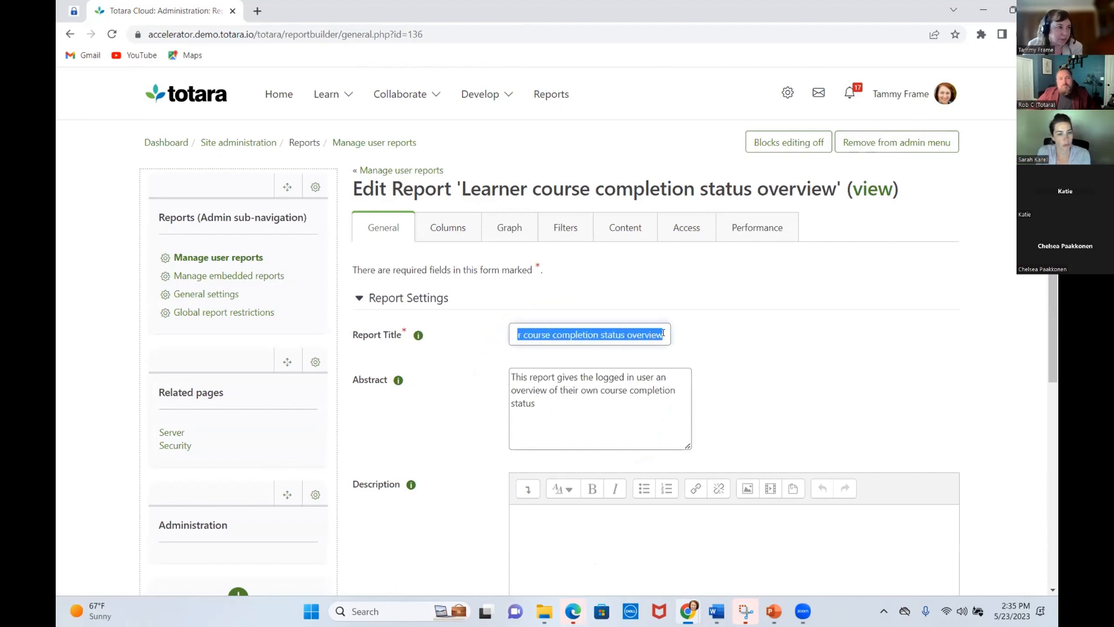
{"action": "left_click", "coordinate": [638, 390]}
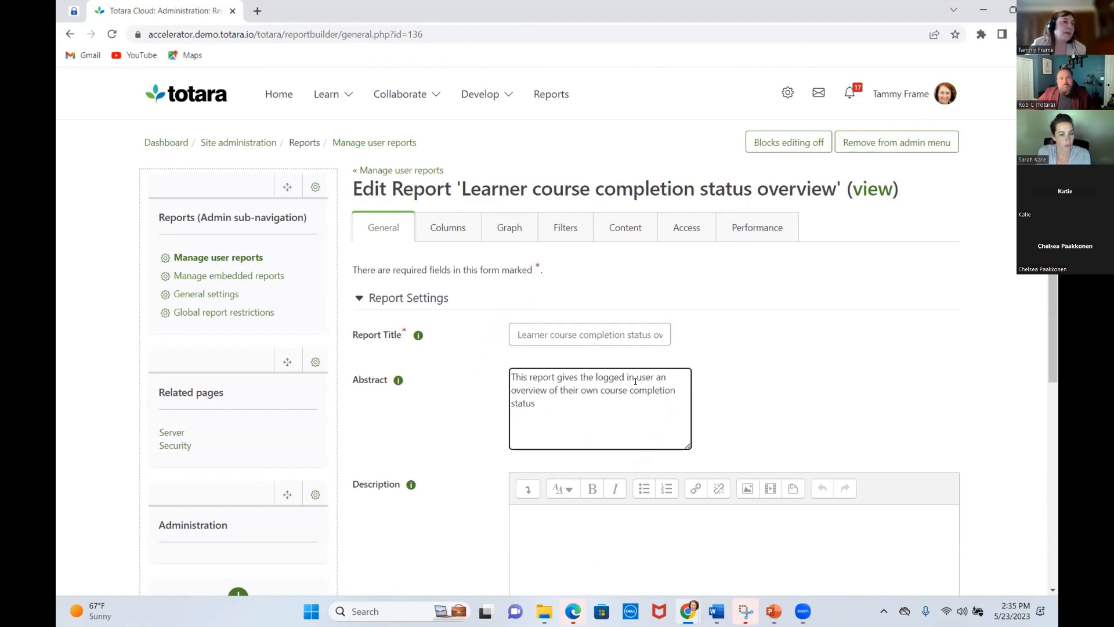
- Enter a report description naming its creator and stating it is for demo, and save the general settings
{"action": "left_click", "coordinate": [564, 517]}
{"action": "type", "text": "Creat"}
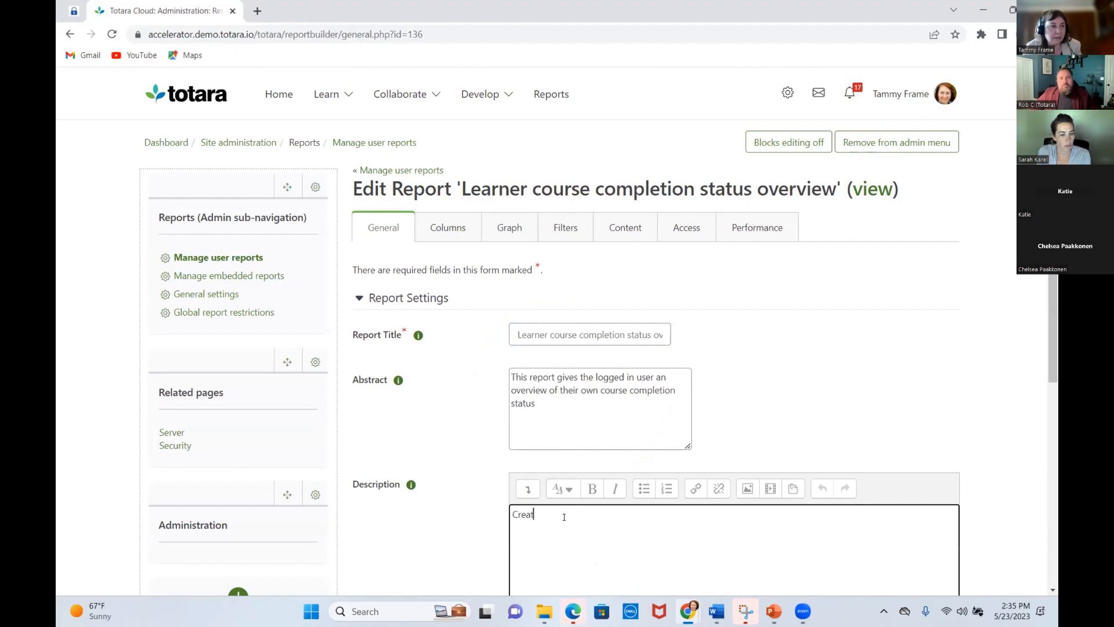
{"action": "type", "text": "ed b"}
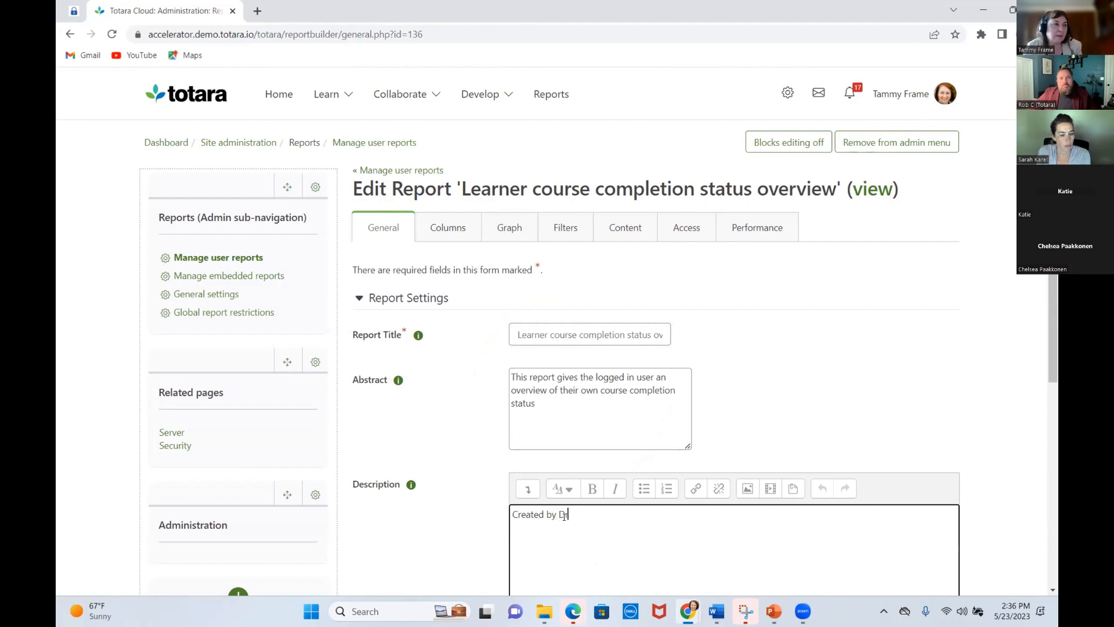
{"action": "type", "text": "y Dr. Frame "}
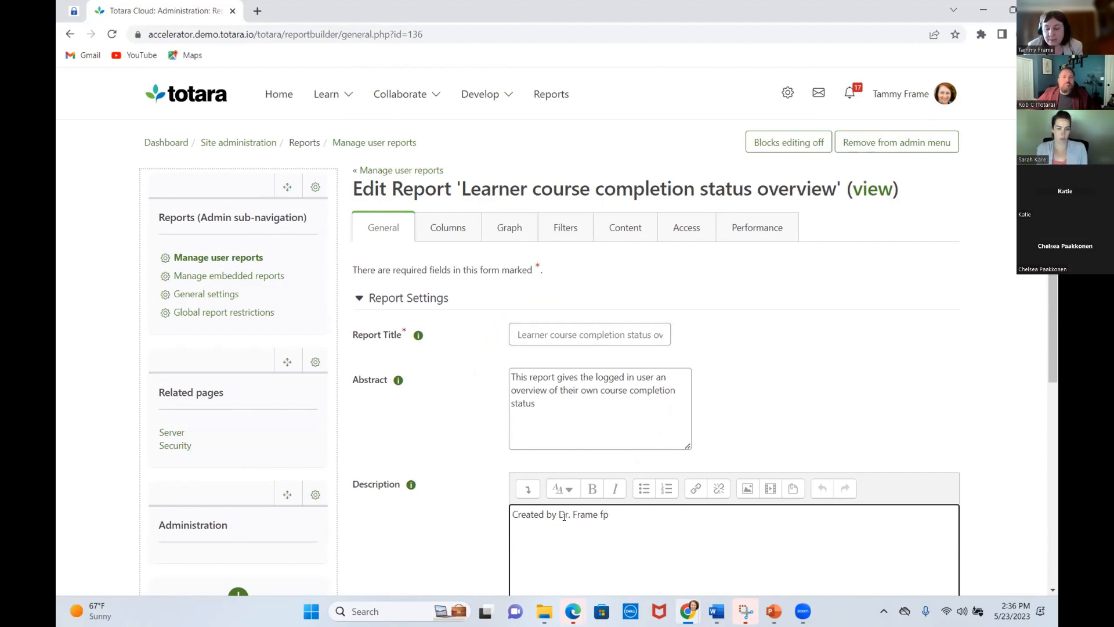
{"action": "type", "text": "f"}
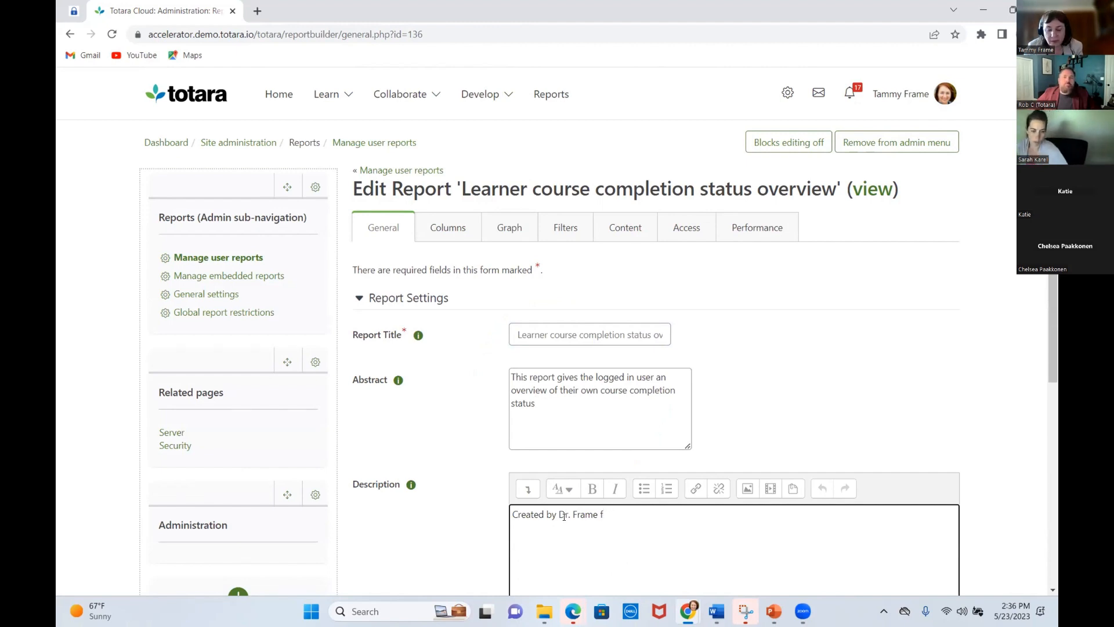
{"action": "type", "text": "or demo"}
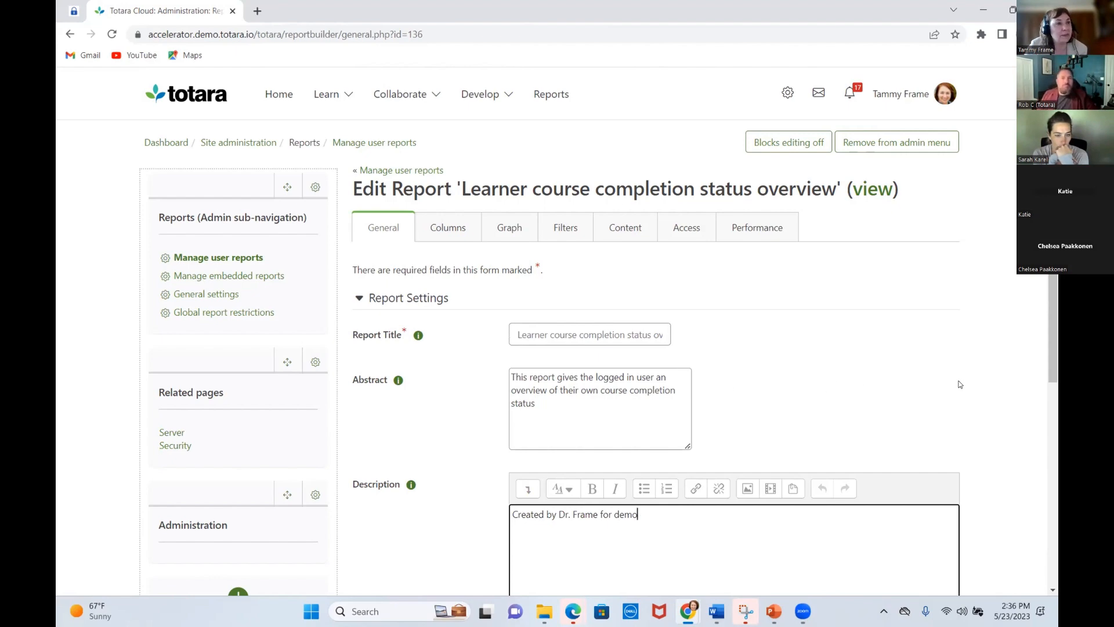
{"action": "scroll", "coordinate": [1052, 367], "scroll_direction": "down", "scroll_amount": 5}
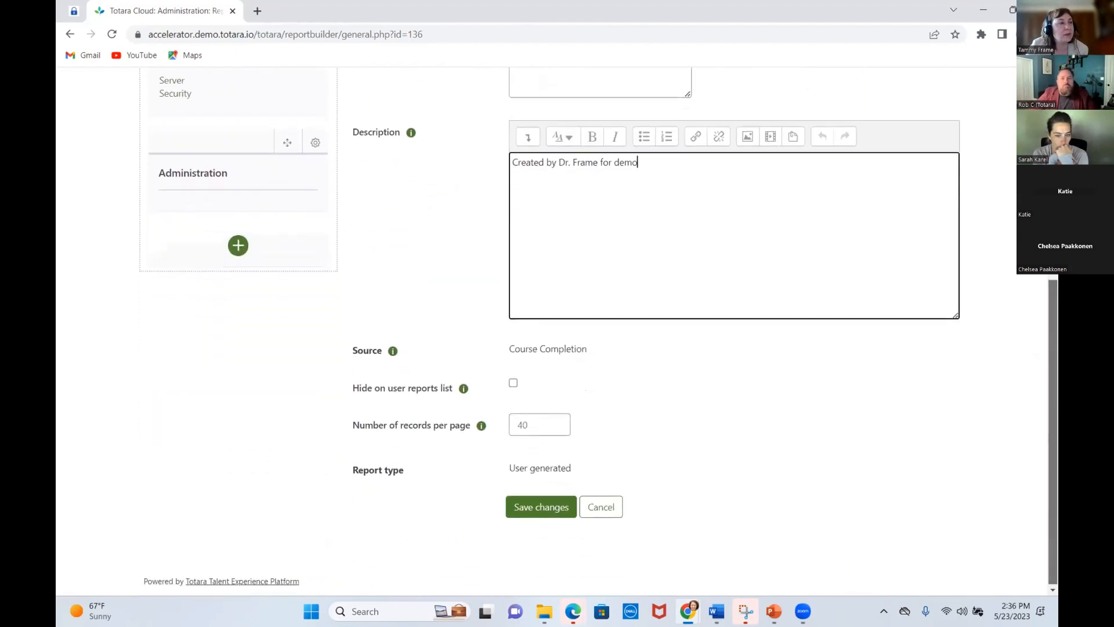
{"action": "left_click", "coordinate": [542, 505]}
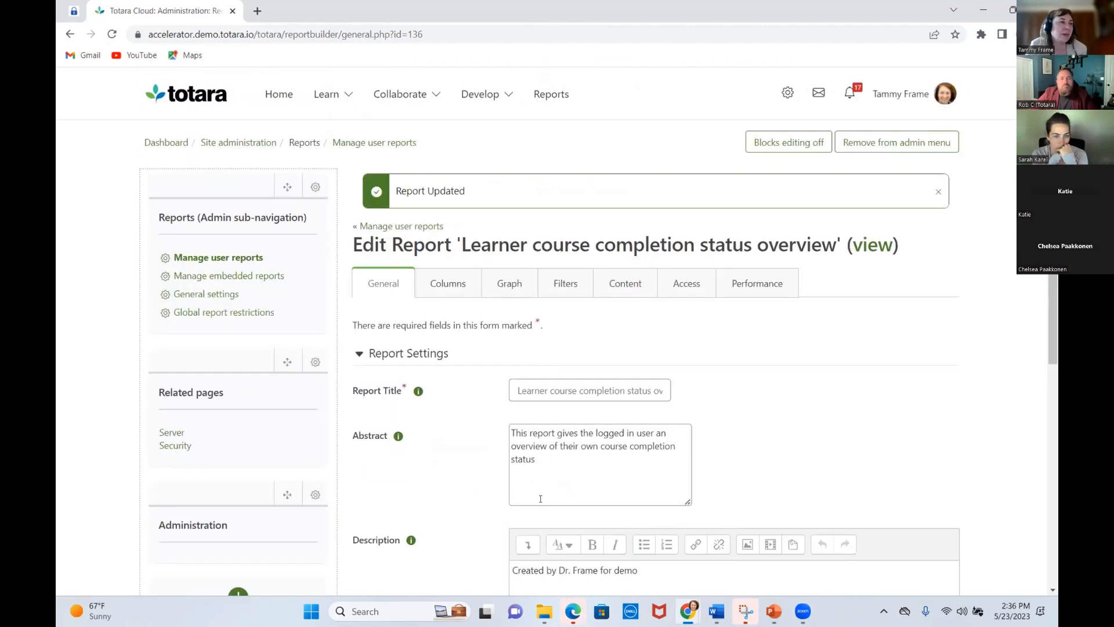
- Examine the report's column settings, including the columns that can be added, the aggregation choices and the sorting options
{"action": "left_click", "coordinate": [451, 284]}
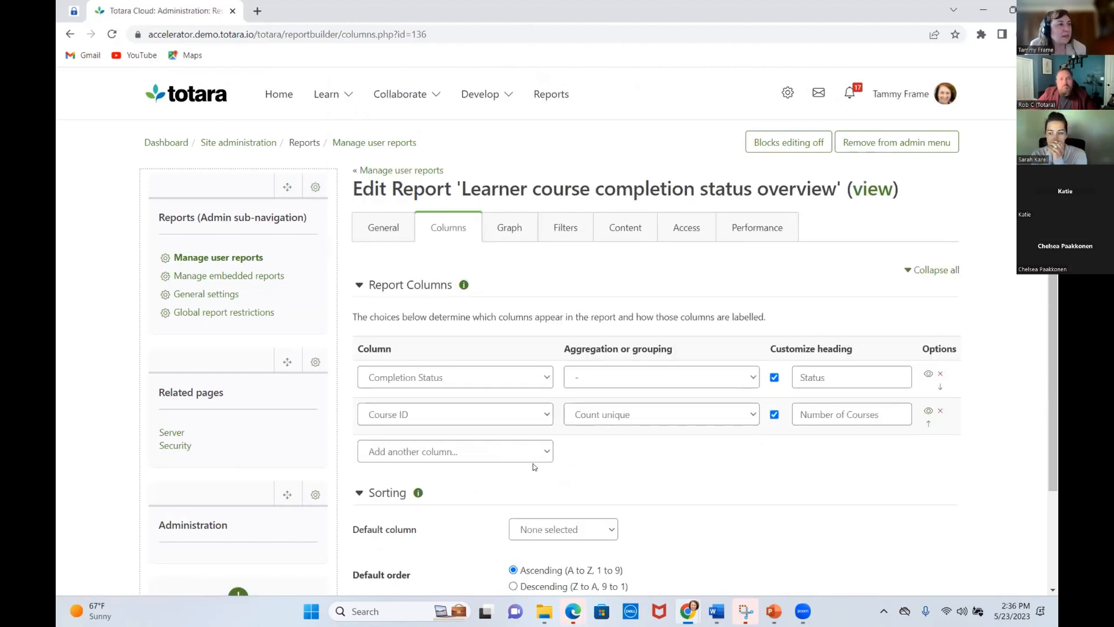
{"action": "left_click", "coordinate": [535, 454]}
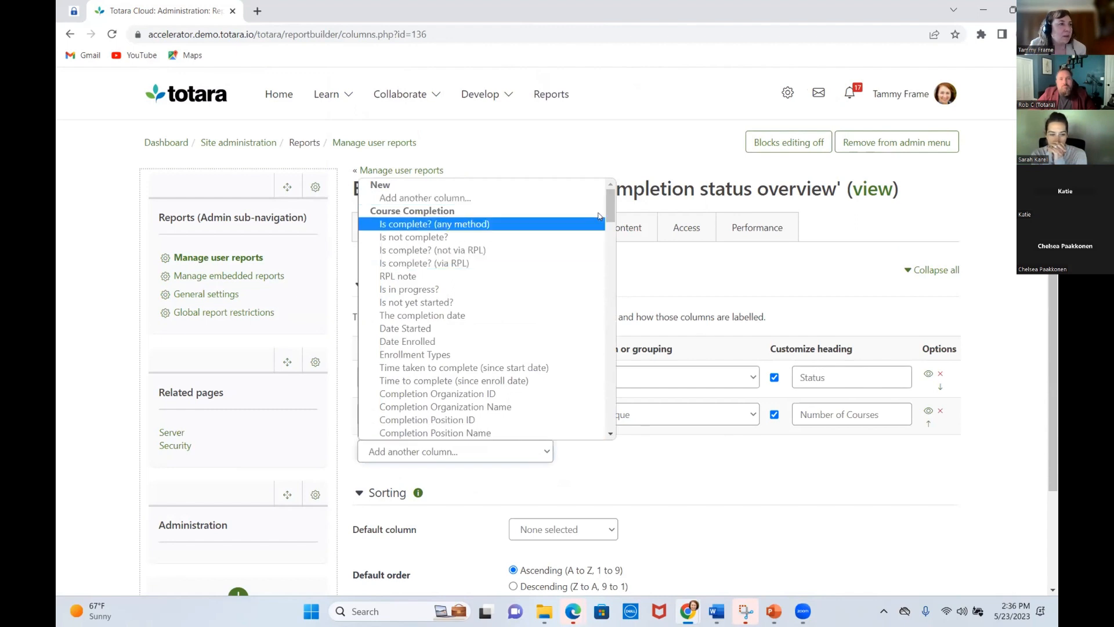
{"action": "mouse_move", "coordinate": [610, 208]}
{"action": "left_mouse_down"}
{"action": "mouse_move", "coordinate": [610, 425]}
{"action": "mouse_move", "coordinate": [611, 198]}
{"action": "left_mouse_up"}
{"action": "left_click", "coordinate": [736, 280]}
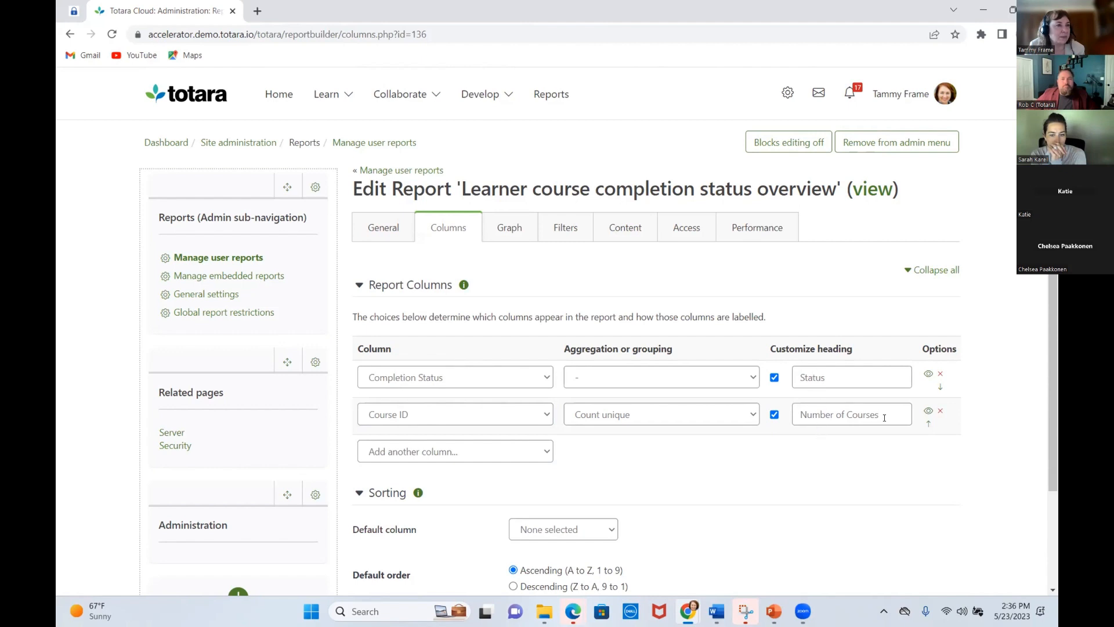
{"action": "left_click", "coordinate": [636, 376]}
{"action": "left_click", "coordinate": [634, 376]}
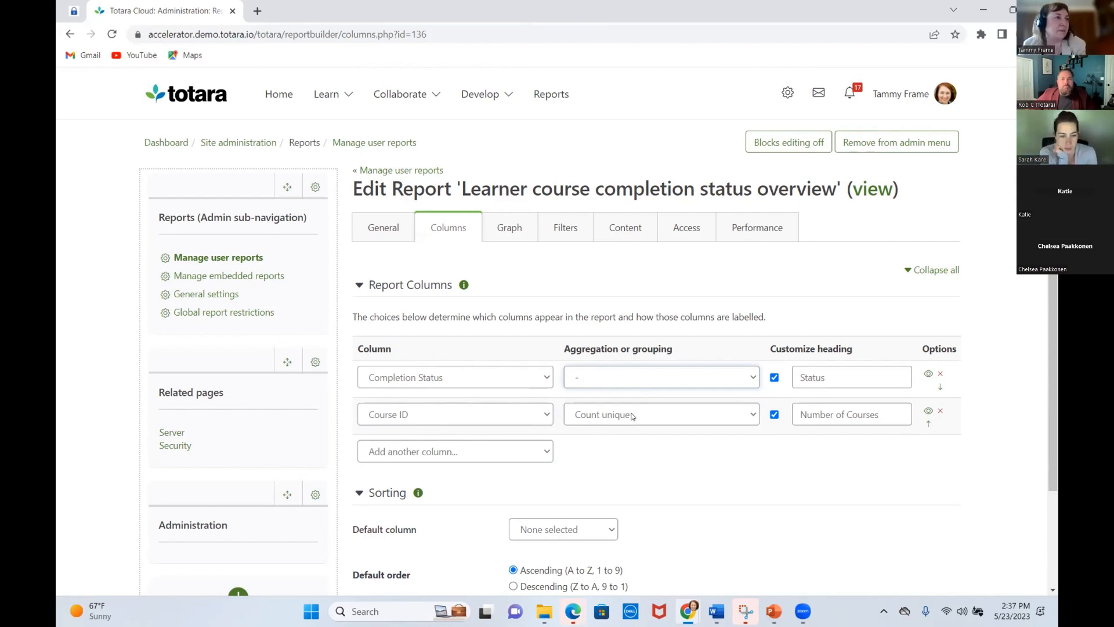
{"action": "left_click_drag", "start_coordinate": [1051, 411], "coordinate": [1045, 439]}
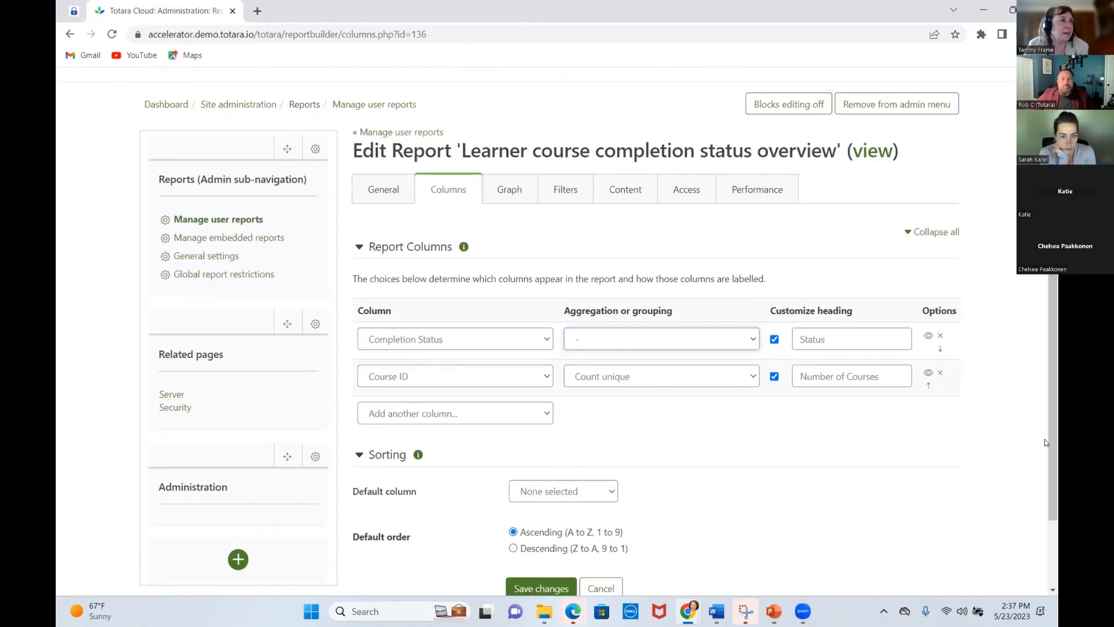
- Examine the report's graph settings and the available graph types
{"action": "left_click", "coordinate": [521, 190]}
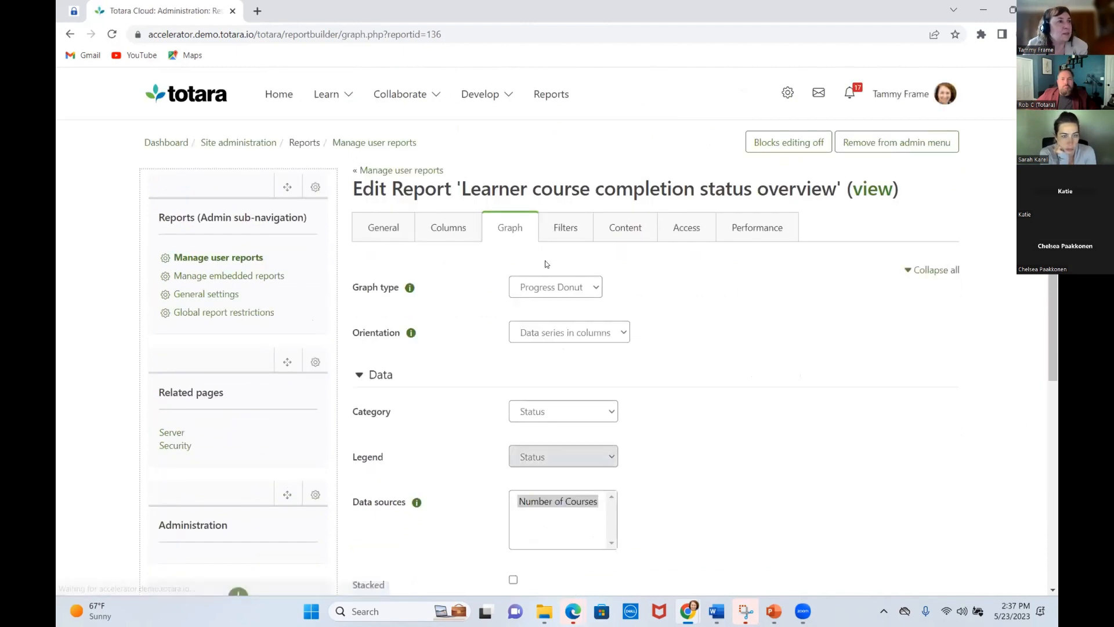
{"action": "left_click", "coordinate": [563, 291]}
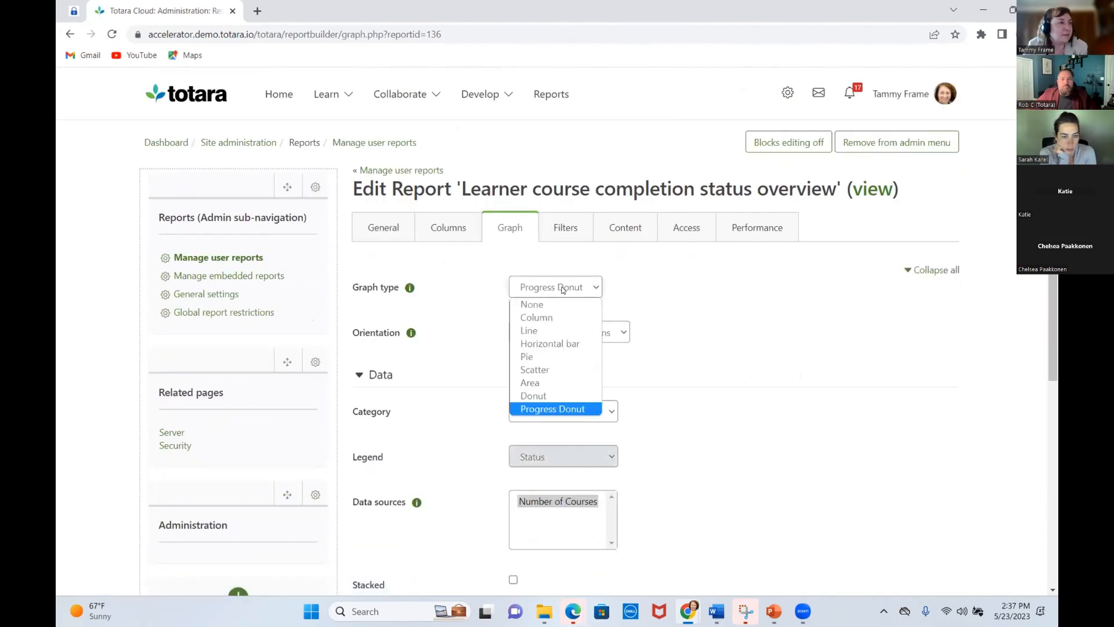
{"action": "left_click", "coordinate": [563, 289]}
- Add Date Completed as a standard filter for the report
{"action": "left_click", "coordinate": [557, 230]}
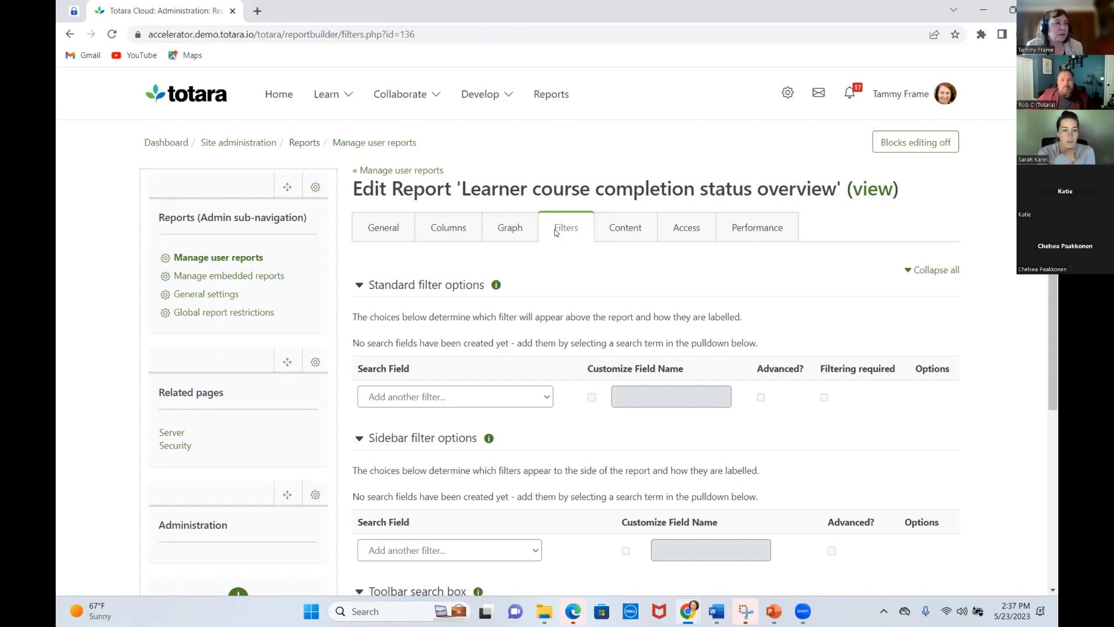
{"action": "left_click", "coordinate": [536, 400]}
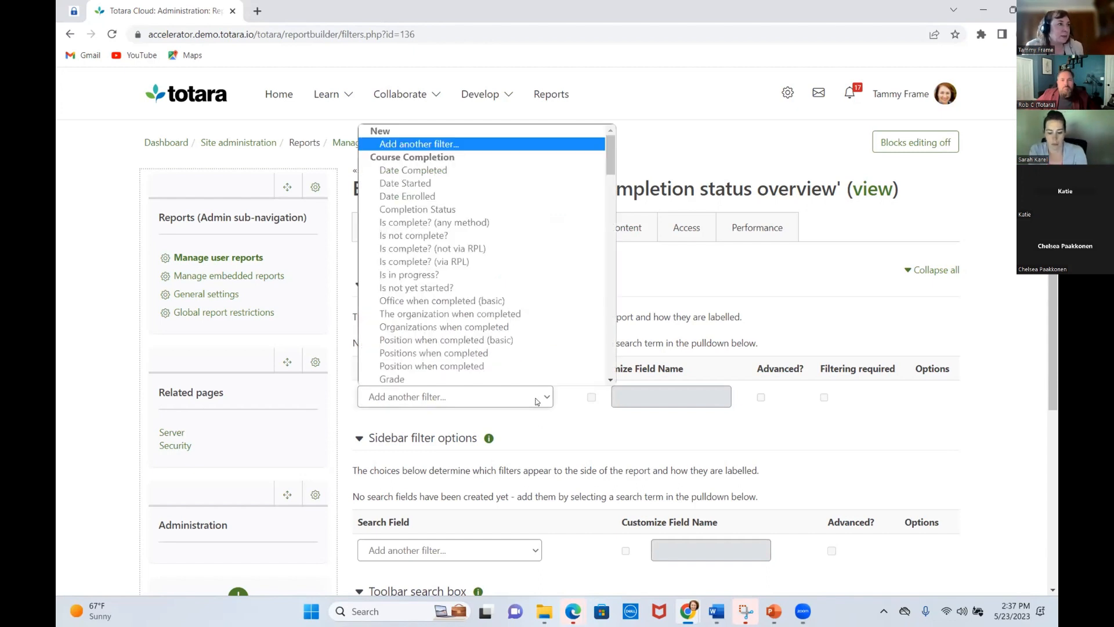
{"action": "left_click", "coordinate": [502, 170]}
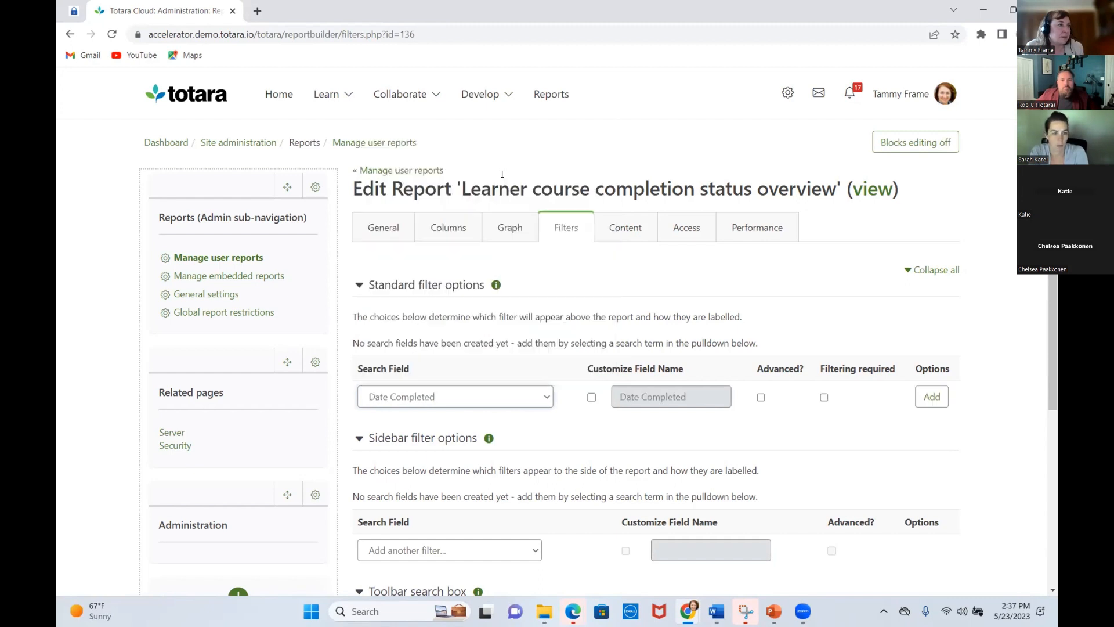
{"action": "left_click", "coordinate": [931, 396]}
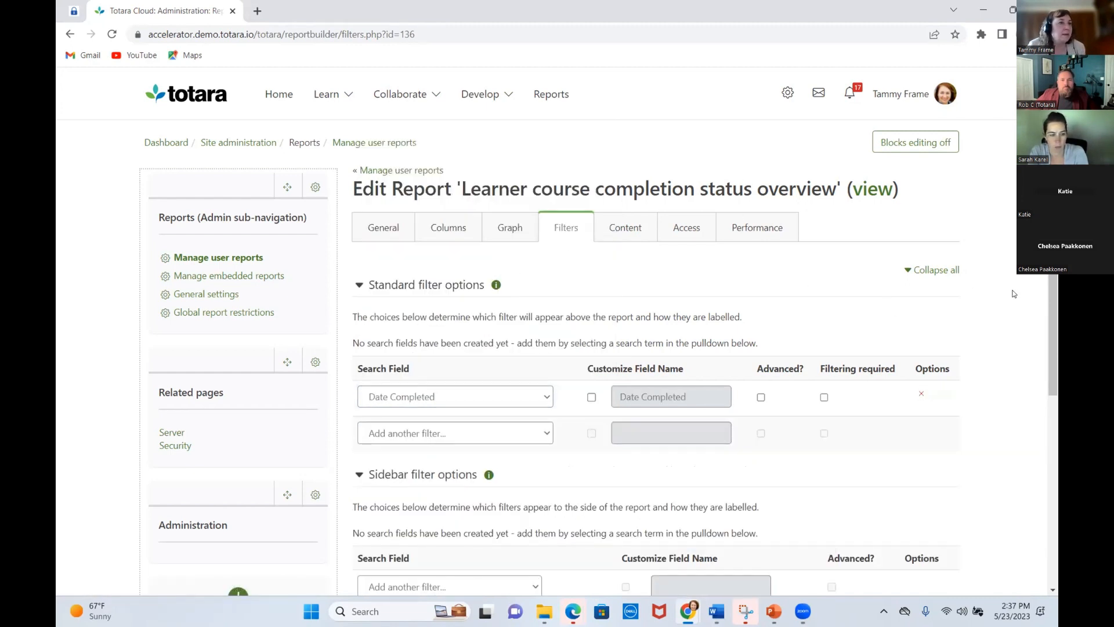
- Save the Date Completed filter settings and view the report
{"action": "scroll", "coordinate": [481, 574], "scroll_direction": "down", "scroll_amount": 5}
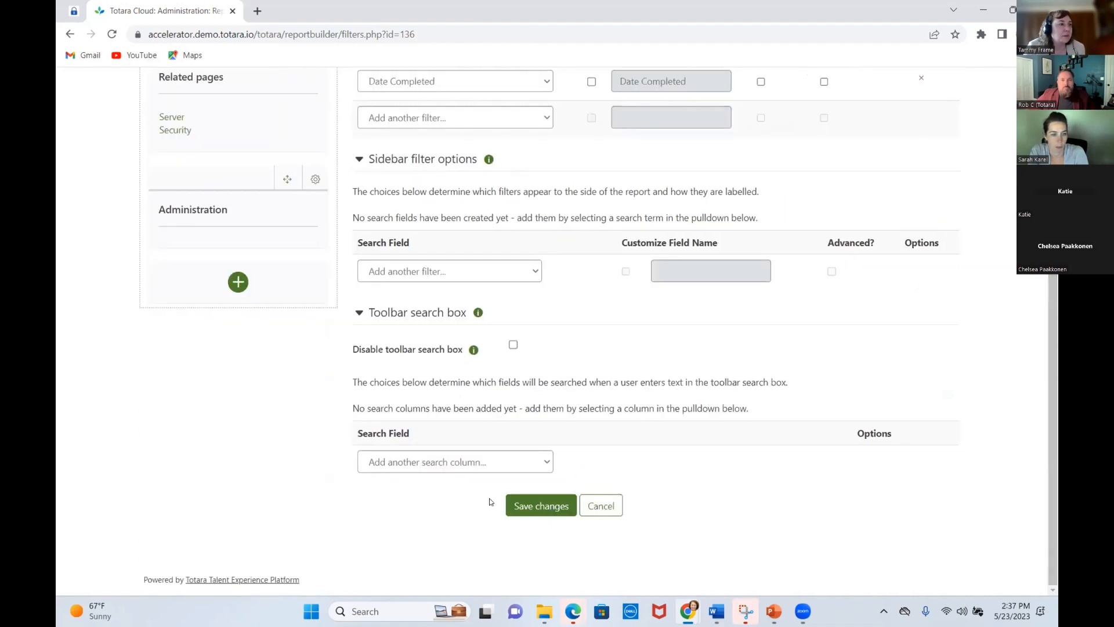
{"action": "left_click", "coordinate": [514, 505]}
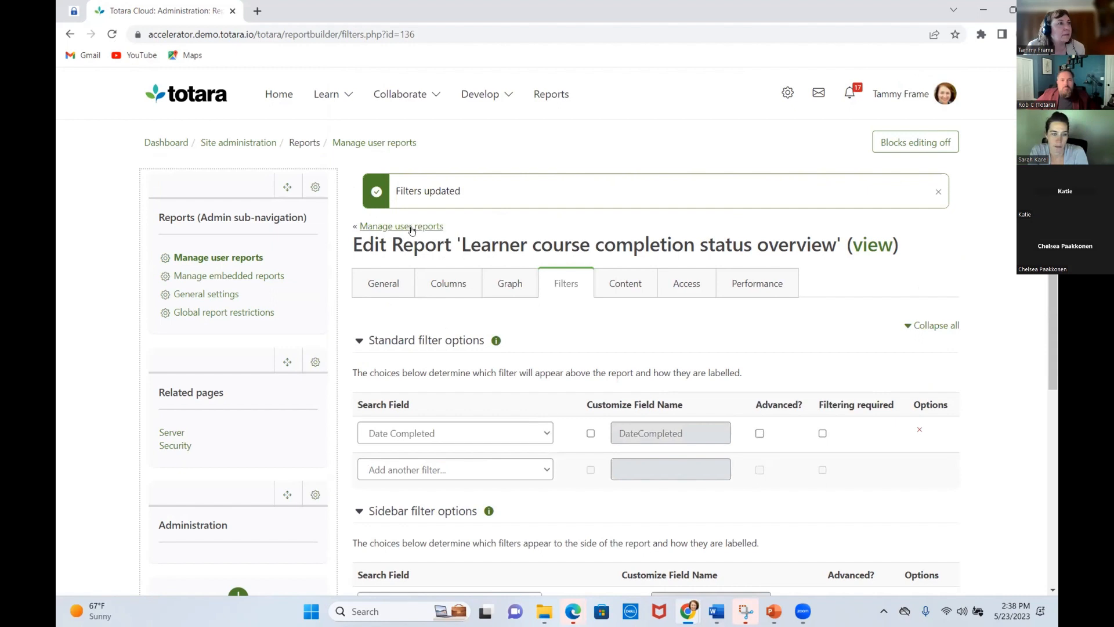
{"action": "left_click", "coordinate": [873, 249]}
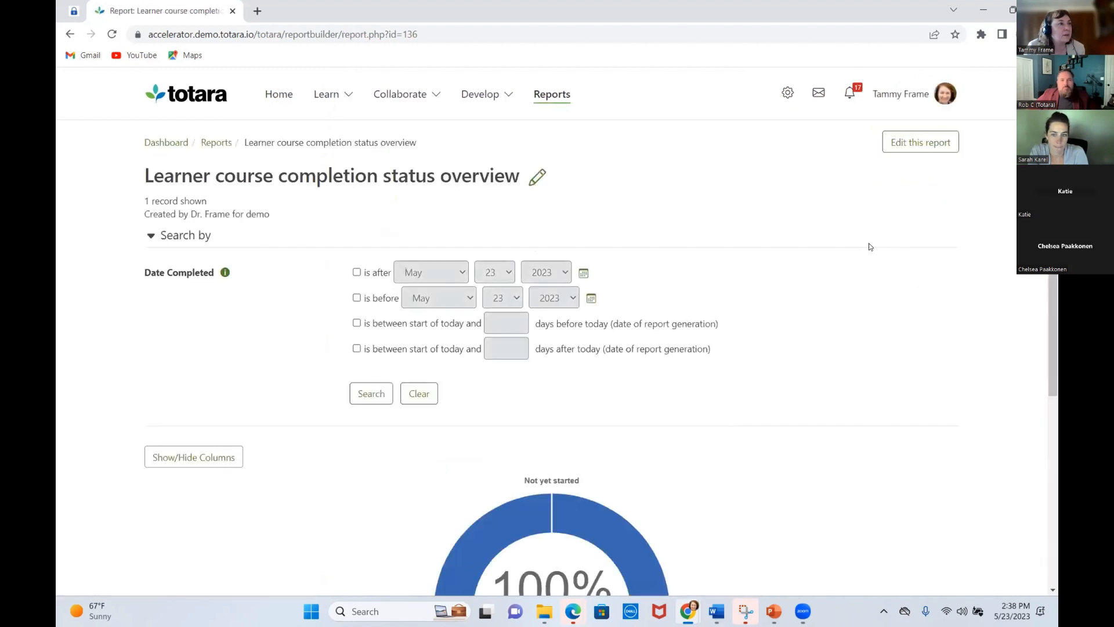
- Filter the report to records with a completion date after May 1, 2023
{"action": "left_click", "coordinate": [356, 272]}
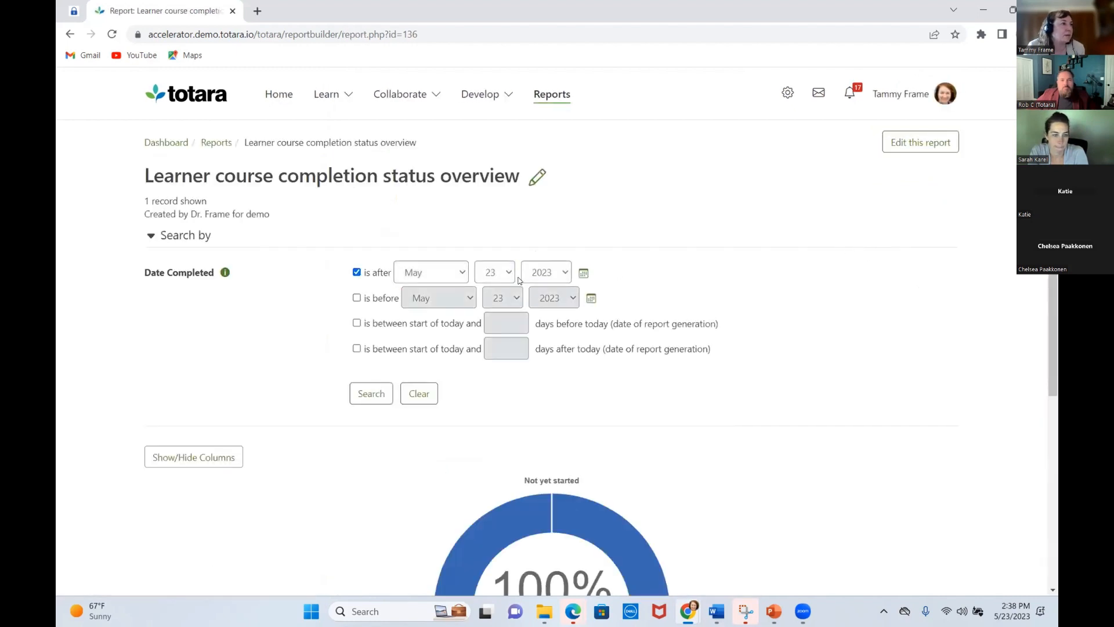
{"action": "left_click", "coordinate": [495, 272]}
{"action": "left_click_drag", "start_coordinate": [510, 326], "coordinate": [510, 301]}
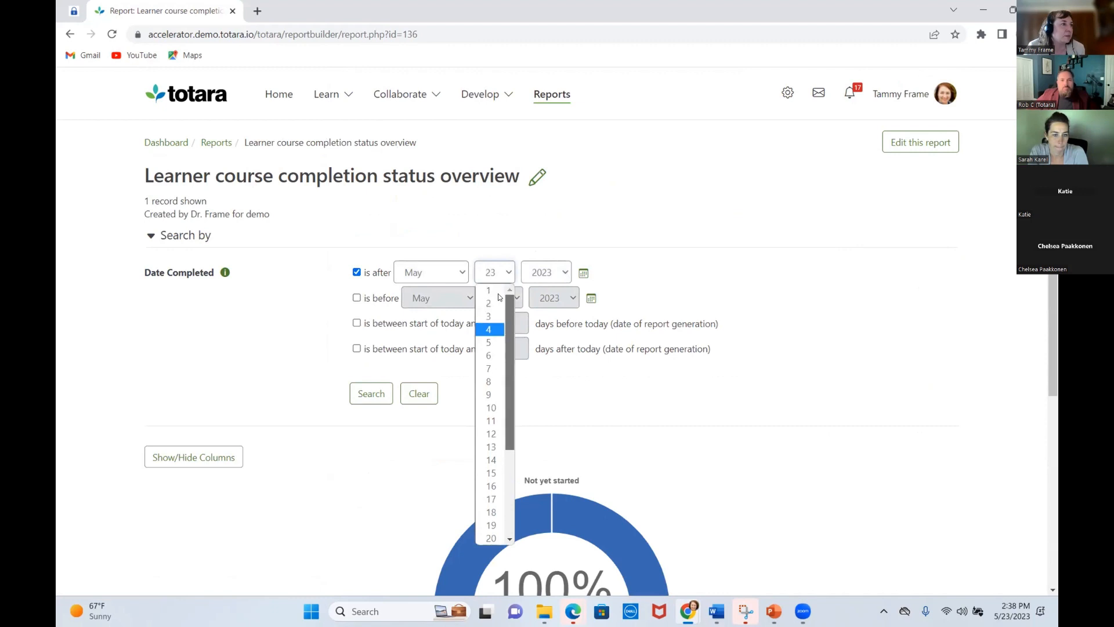
{"action": "left_click", "coordinate": [498, 288]}
{"action": "left_click", "coordinate": [369, 394]}
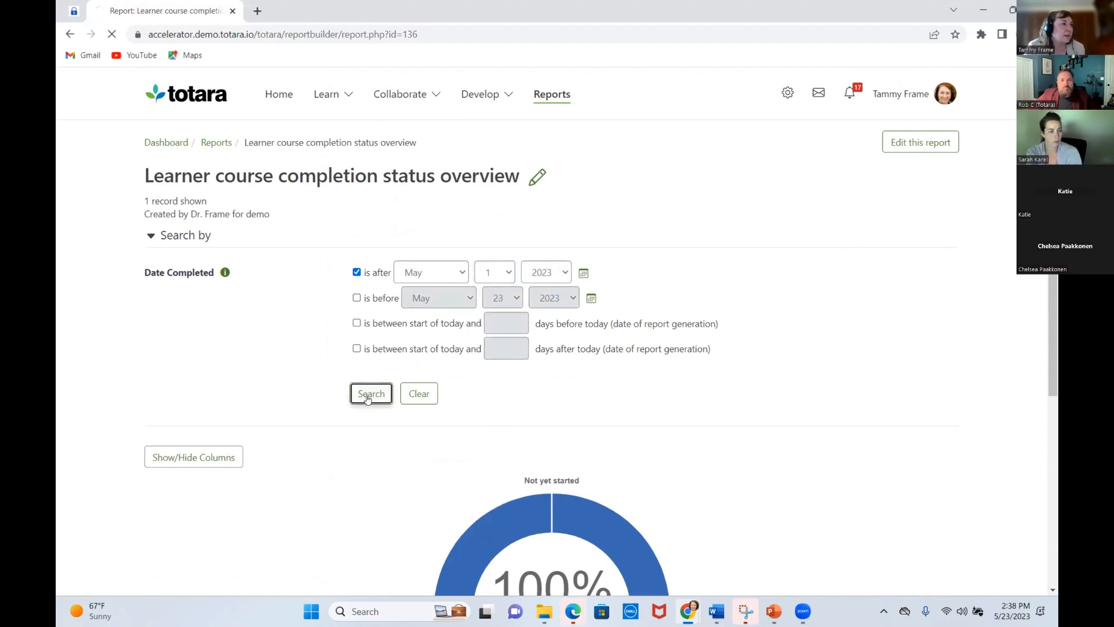
- Save the search as a shared search named "After May 1" and display that saved search in the report
{"action": "left_click", "coordinate": [373, 440]}
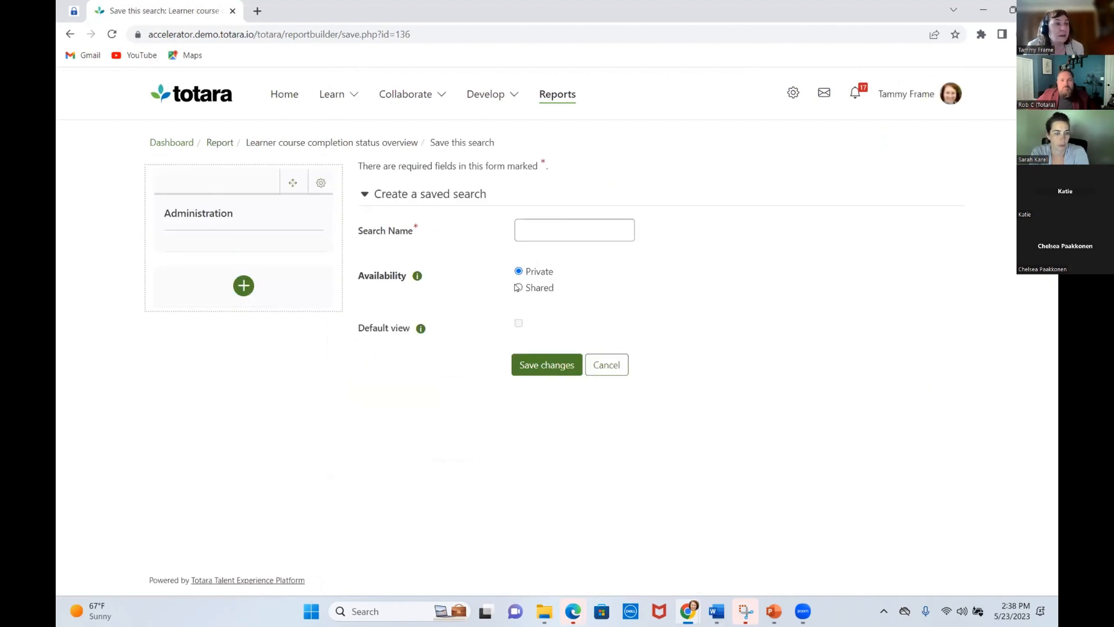
{"action": "left_click", "coordinate": [519, 287]}
{"action": "left_click", "coordinate": [528, 237]}
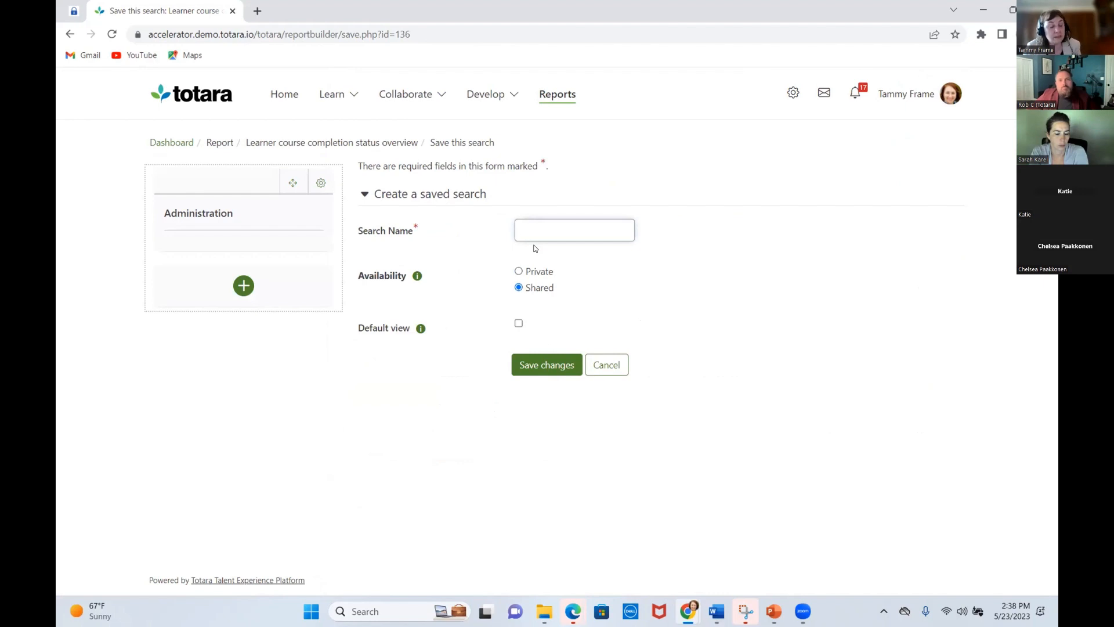
{"action": "type", "text": "Aft"}
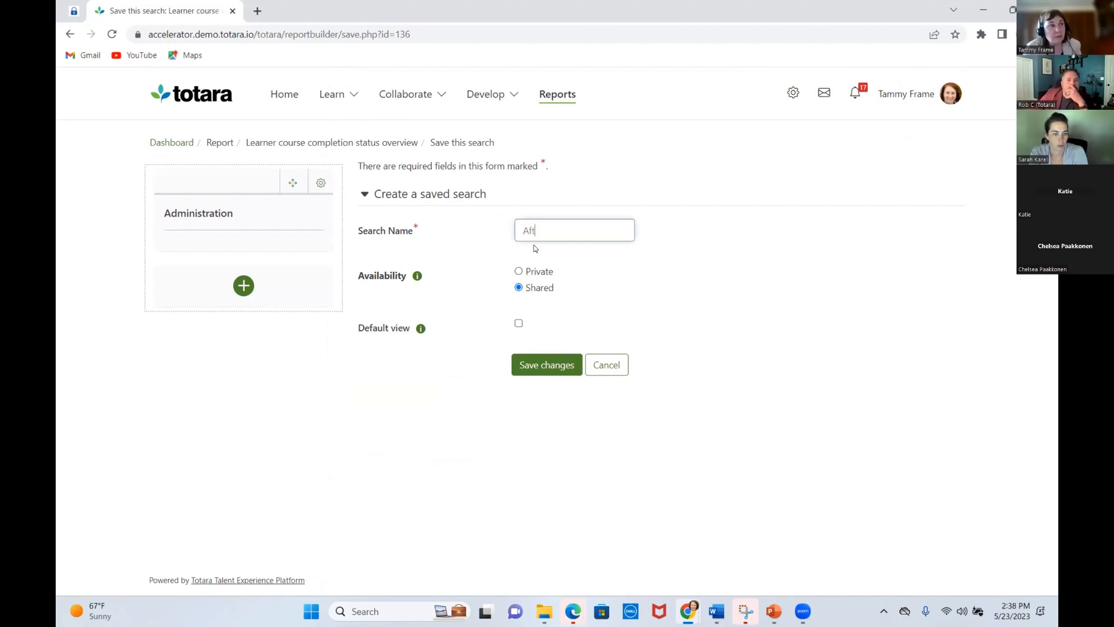
{"action": "type", "text": "er May 1"}
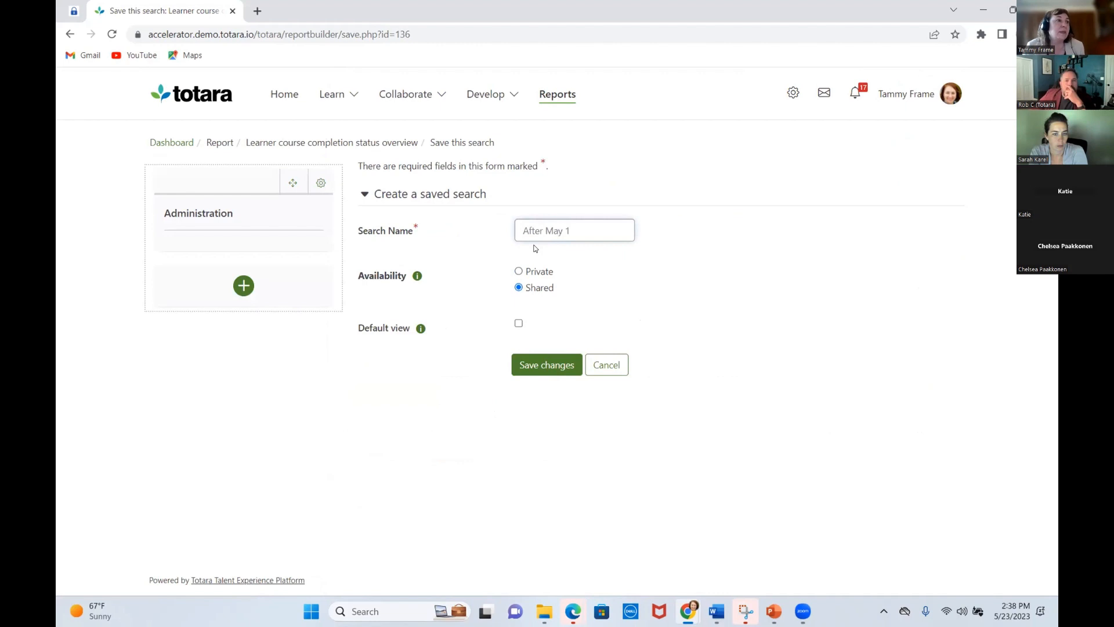
{"action": "left_click", "coordinate": [530, 366]}
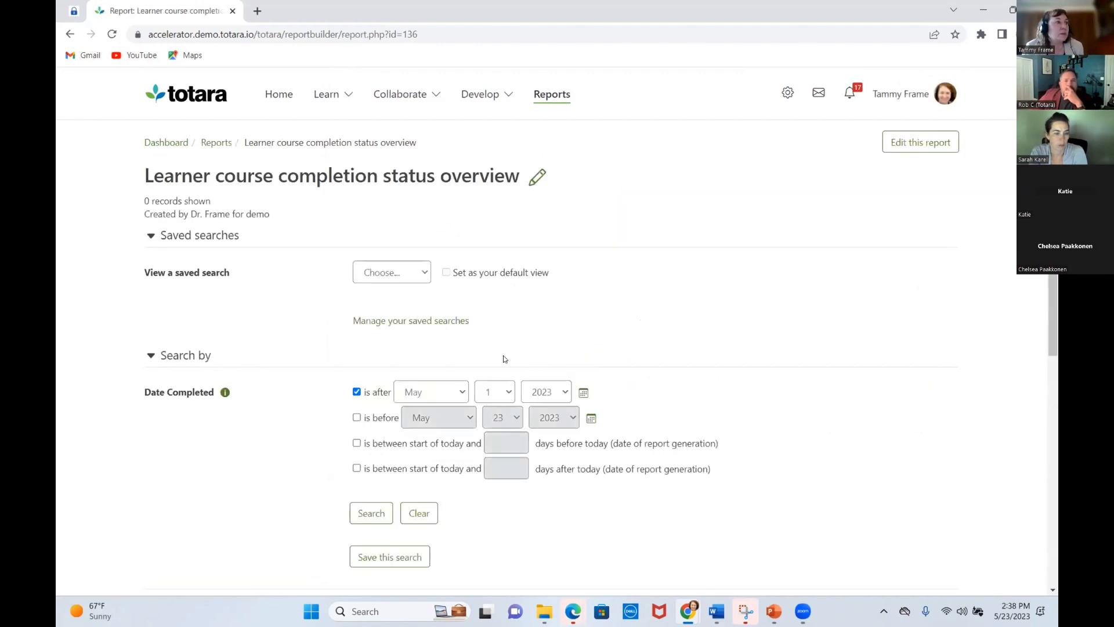
{"action": "left_click", "coordinate": [391, 272]}
{"action": "left_click", "coordinate": [412, 299]}
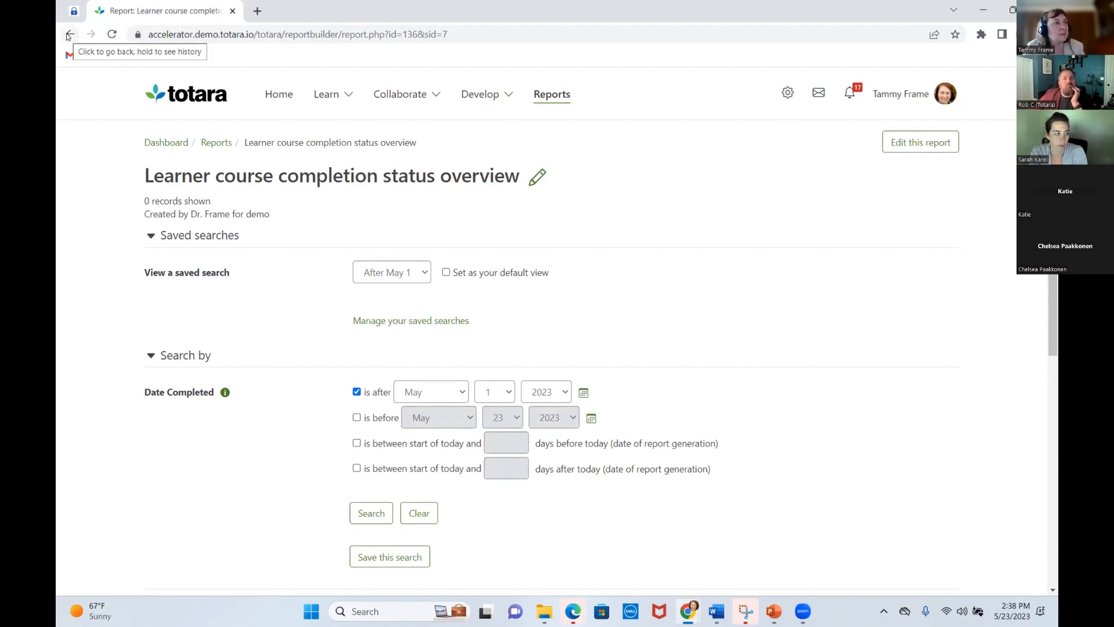
- Edit the report's content settings to apply user visibility rules and include records for direct reports instead of the user's own records
{"action": "left_click", "coordinate": [931, 146]}
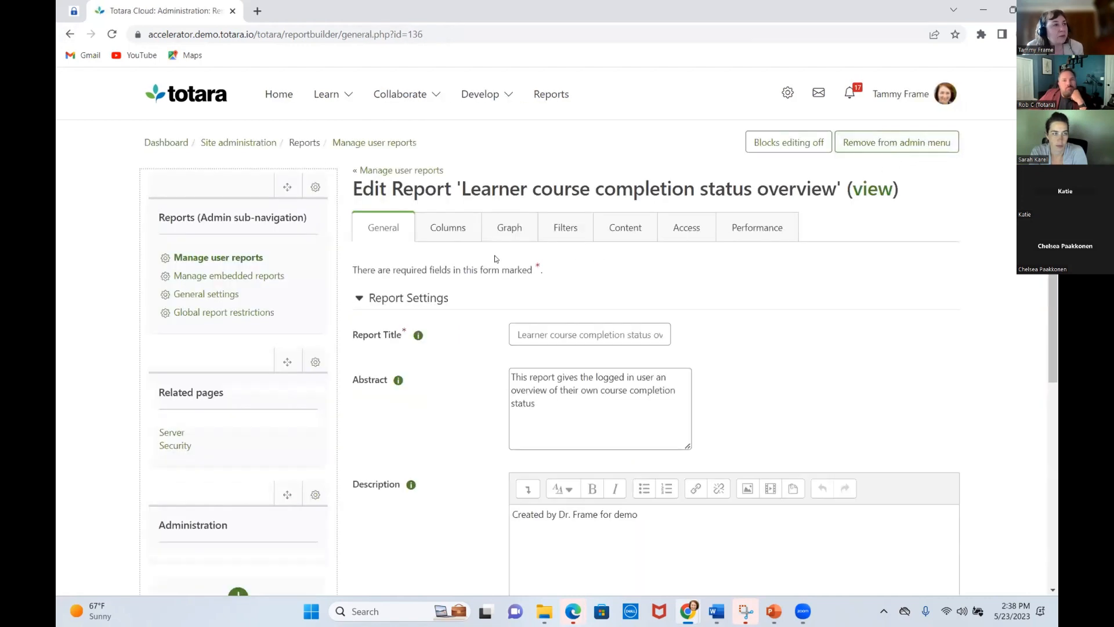
{"action": "left_click", "coordinate": [562, 227]}
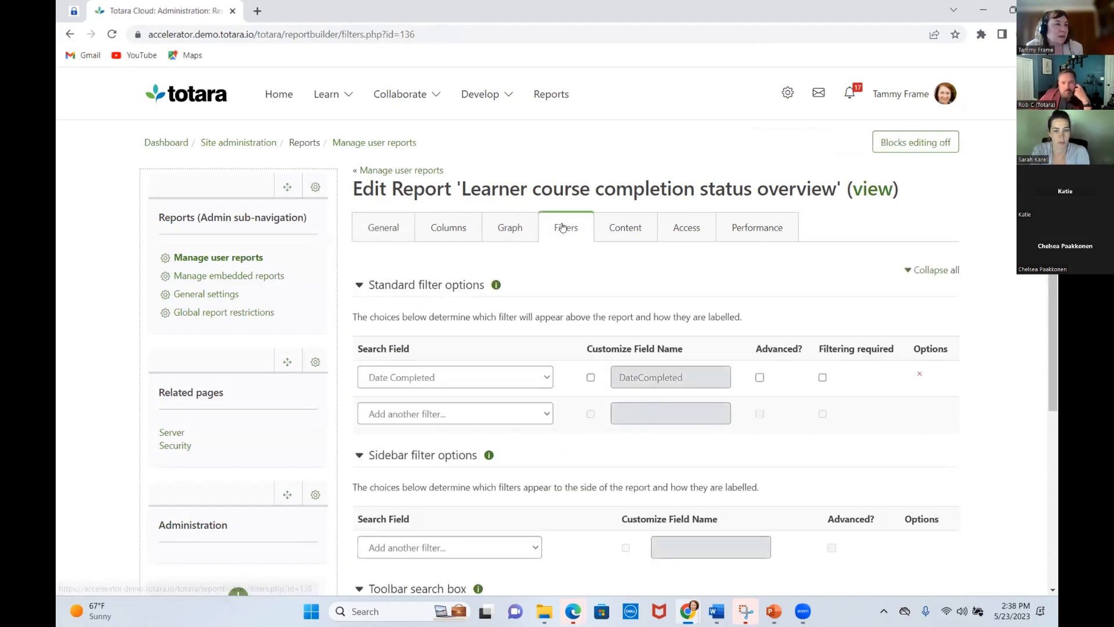
{"action": "left_click", "coordinate": [616, 227]}
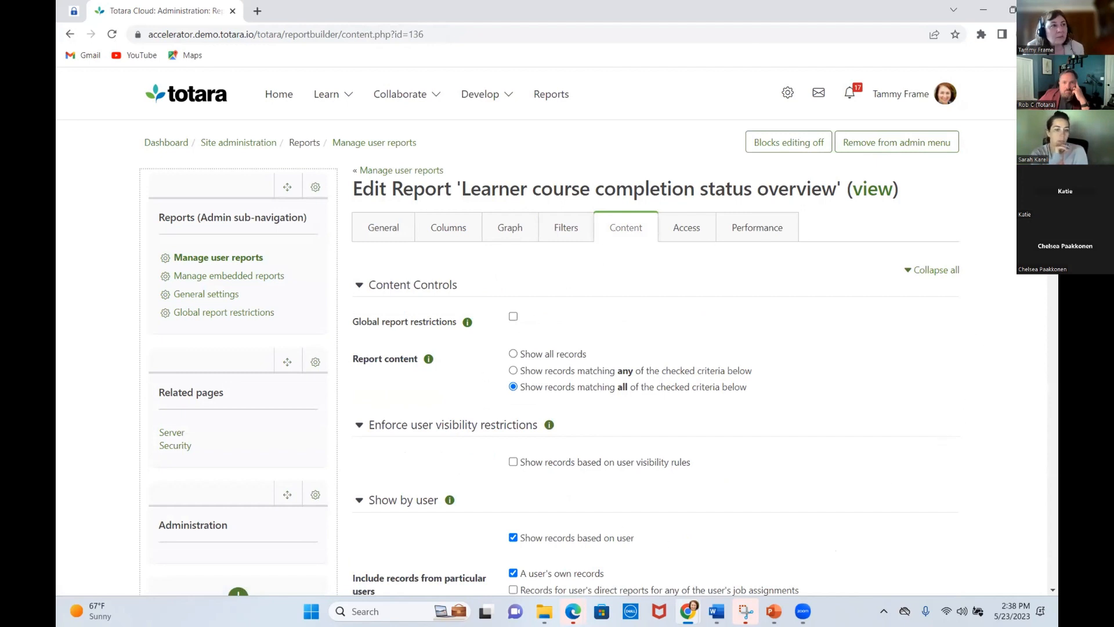
{"action": "scroll", "coordinate": [535, 331], "scroll_direction": "down", "scroll_amount": 2}
{"action": "scroll", "coordinate": [768, 316], "scroll_direction": "down", "scroll_amount": 1}
{"action": "scroll", "coordinate": [768, 317], "scroll_direction": "up", "scroll_amount": 1}
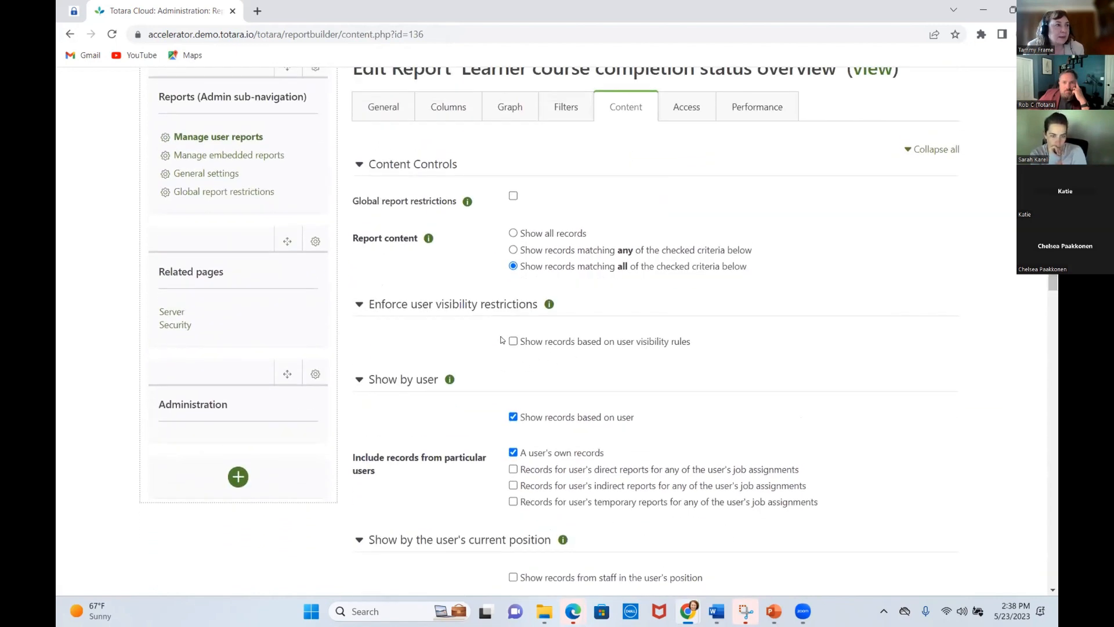
{"action": "left_click", "coordinate": [512, 340]}
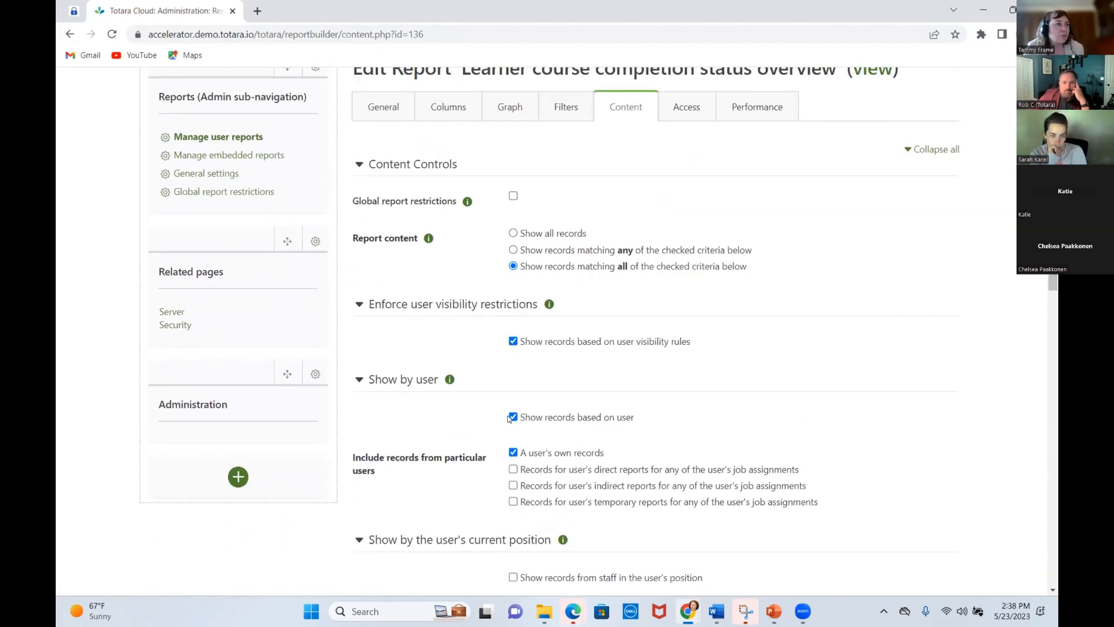
{"action": "left_click", "coordinate": [513, 454]}
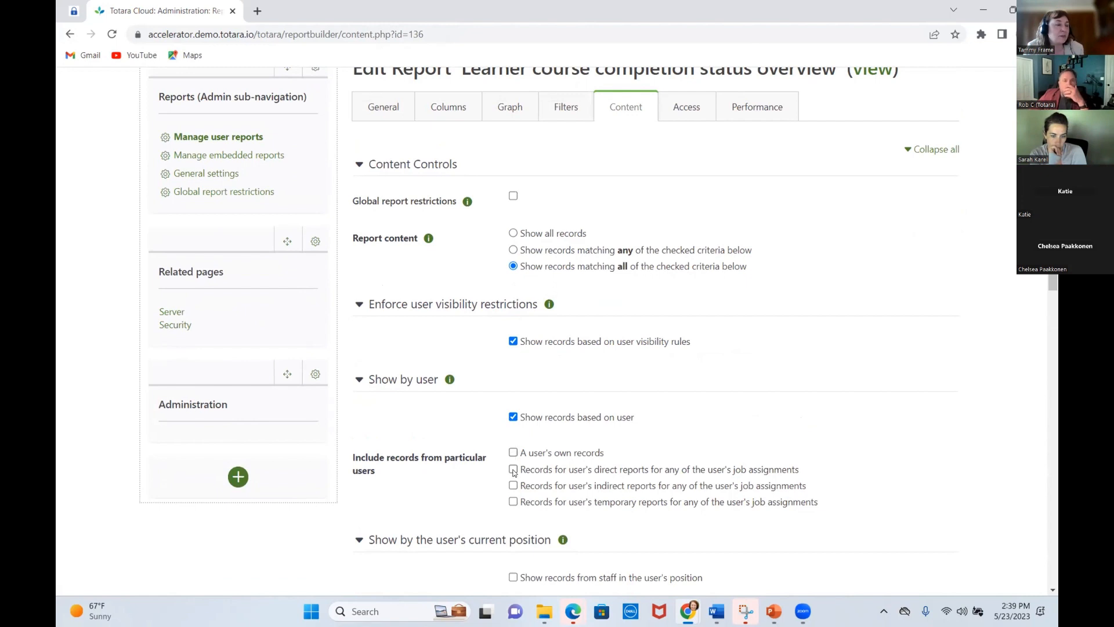
{"action": "left_click", "coordinate": [513, 469]}
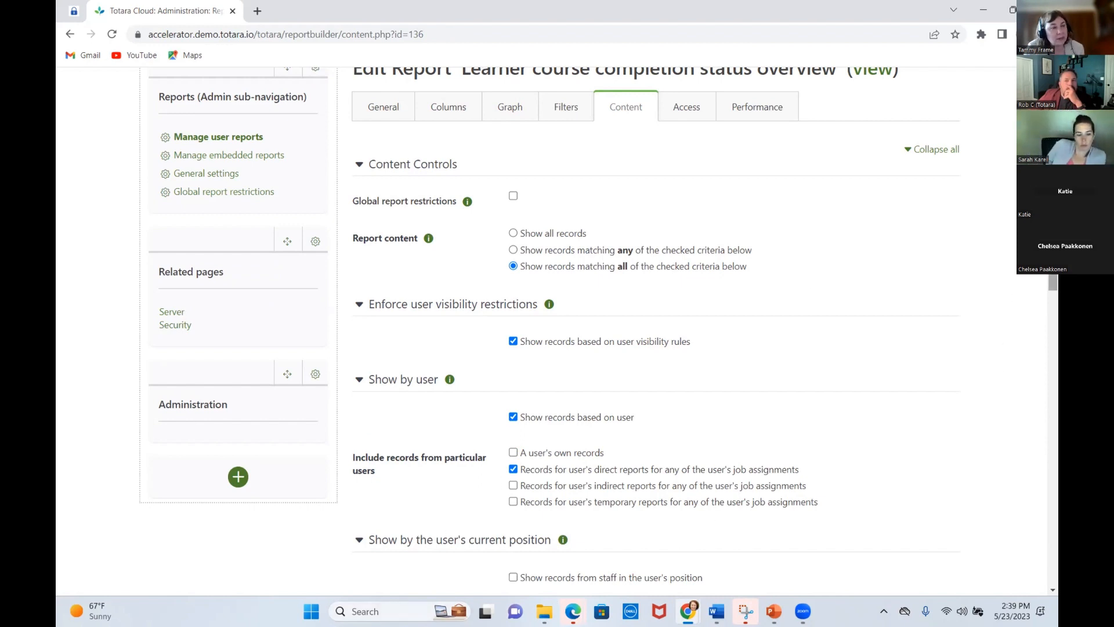
- Review the position, organization, audience and completion date restrictions and save the content settings
{"action": "scroll", "coordinate": [655, 331], "scroll_direction": "down", "scroll_amount": 4}
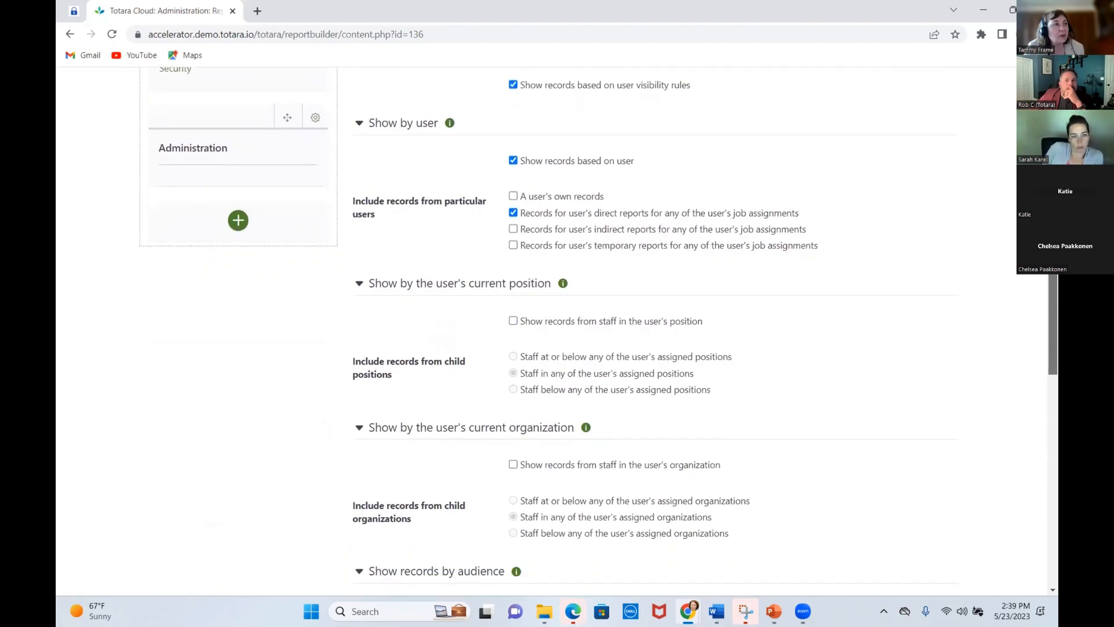
{"action": "scroll", "coordinate": [656, 331], "scroll_direction": "down", "scroll_amount": 7}
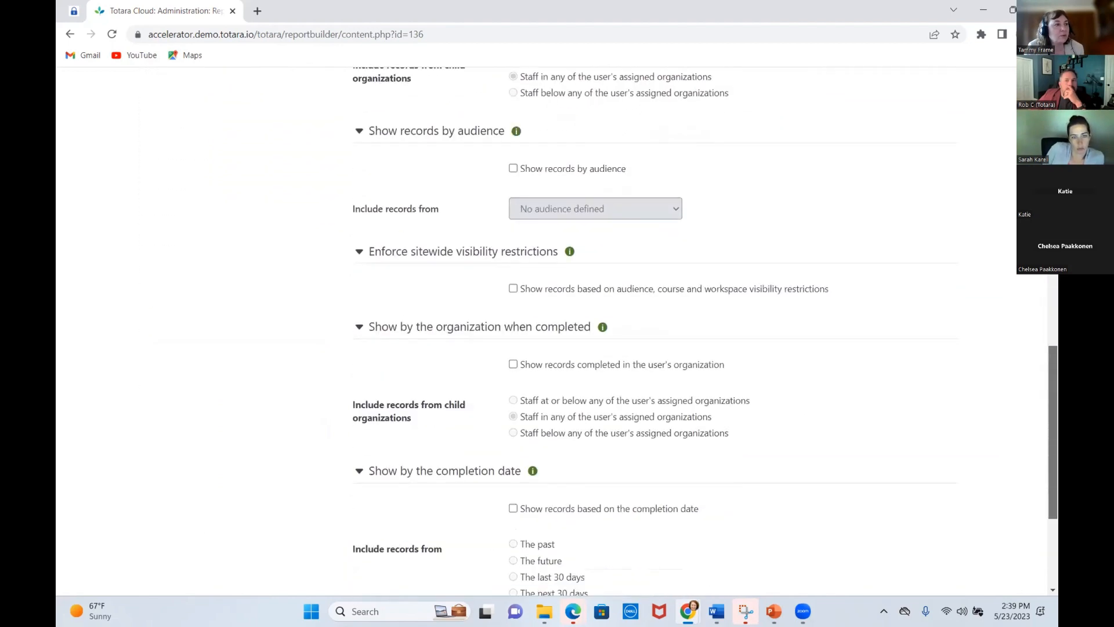
{"action": "scroll", "coordinate": [656, 331], "scroll_direction": "down", "scroll_amount": 3}
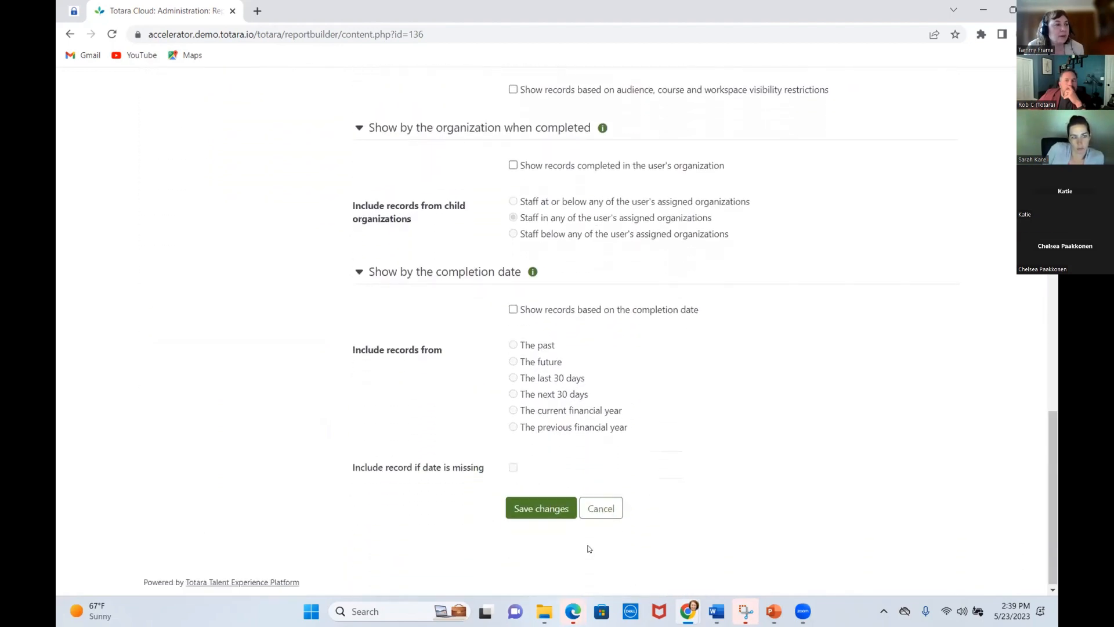
{"action": "left_click", "coordinate": [542, 506]}
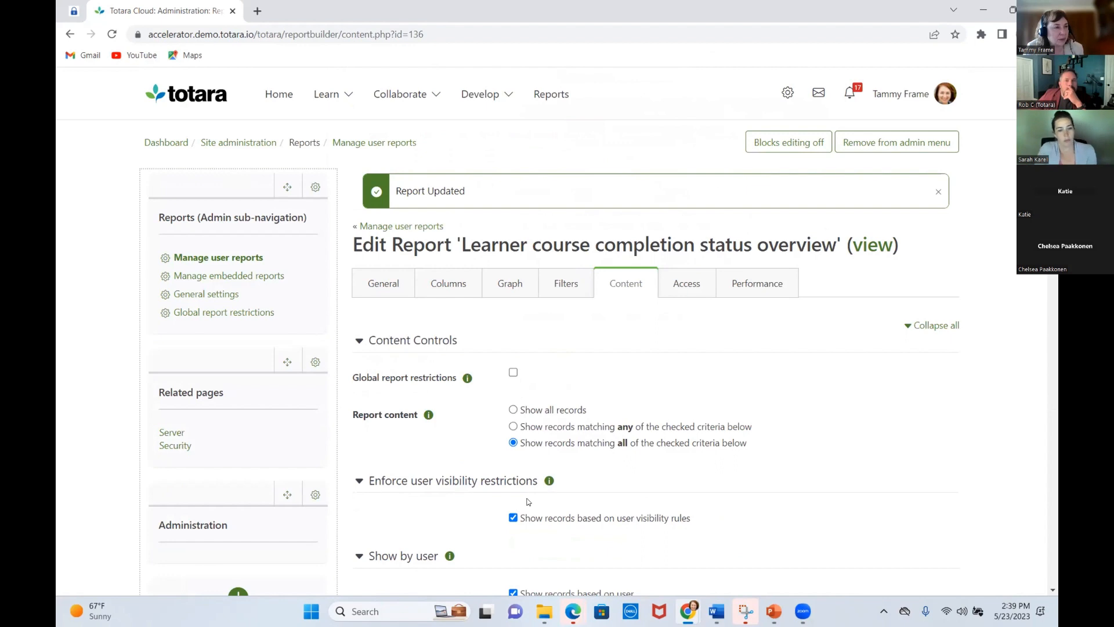
- Examine the report's access restrictions and its performance settings, including initial display, export formats and caching
{"action": "left_click", "coordinate": [675, 282]}
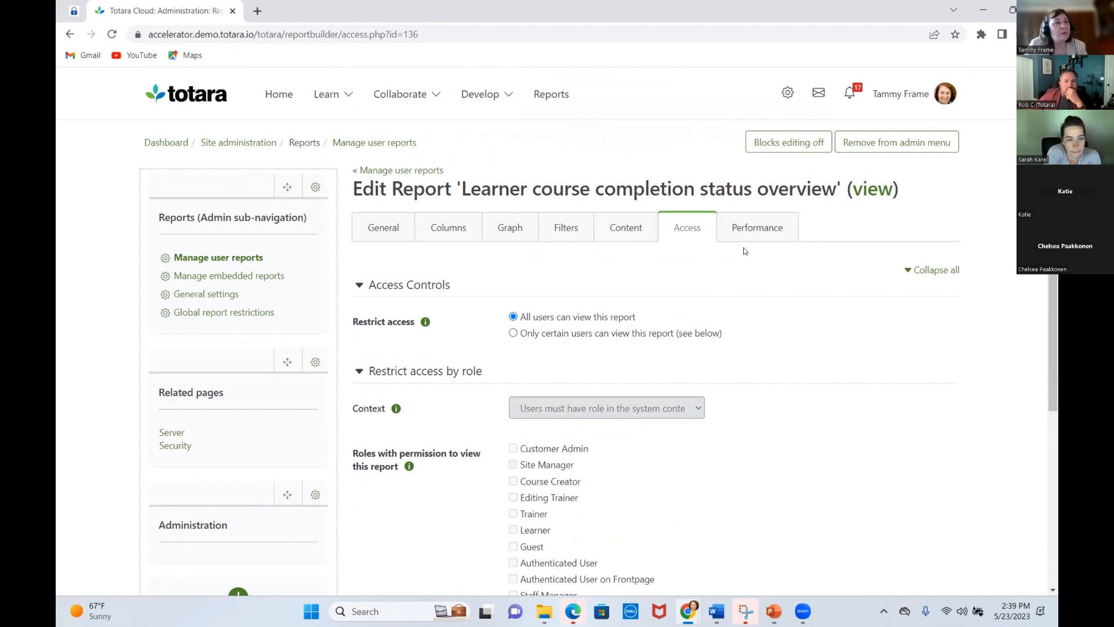
{"action": "left_click", "coordinate": [741, 229]}
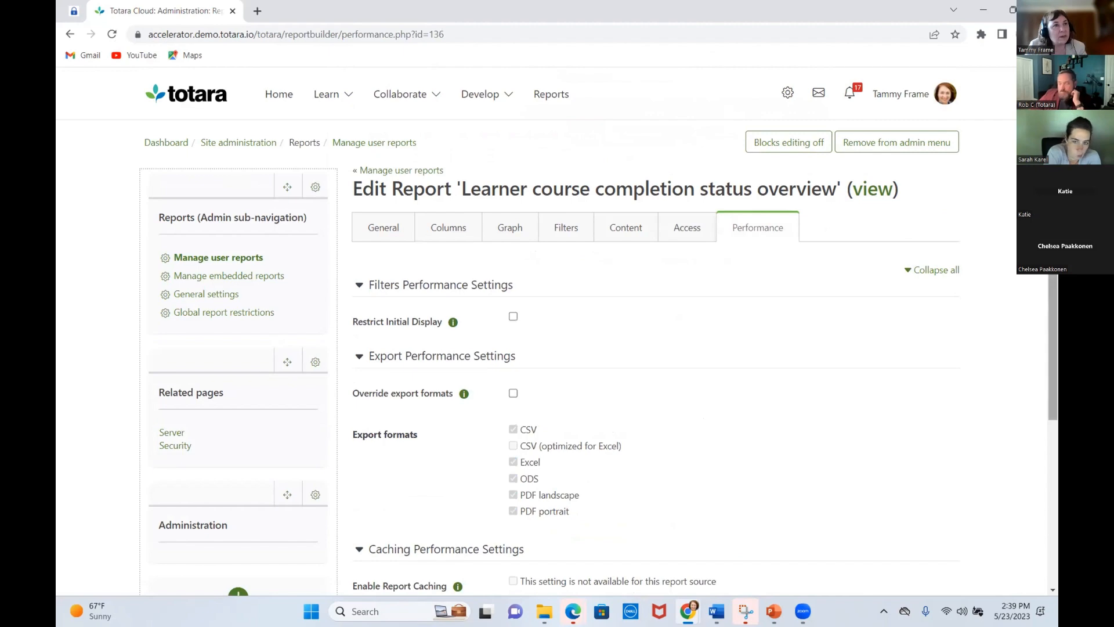
{"action": "scroll", "coordinate": [1045, 314], "scroll_direction": "down", "scroll_amount": 1}
{"action": "scroll", "coordinate": [1045, 314], "scroll_direction": "down", "scroll_amount": 2}
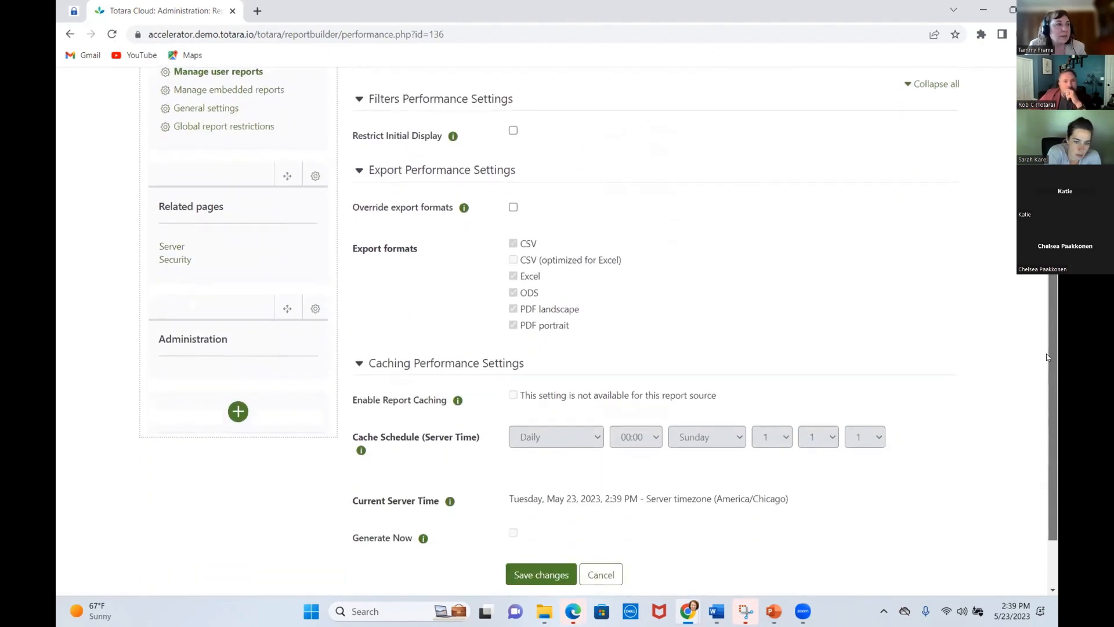
{"action": "scroll", "coordinate": [1048, 357], "scroll_direction": "up", "scroll_amount": 3}
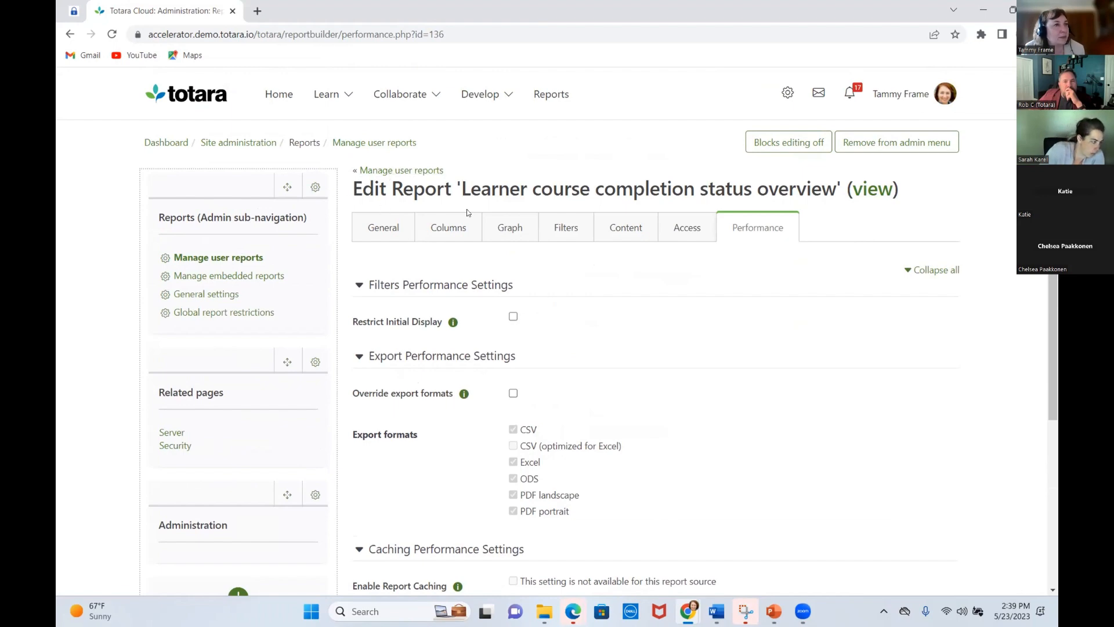
{"action": "scroll", "coordinate": [770, 351], "scroll_direction": "down", "scroll_amount": 4}
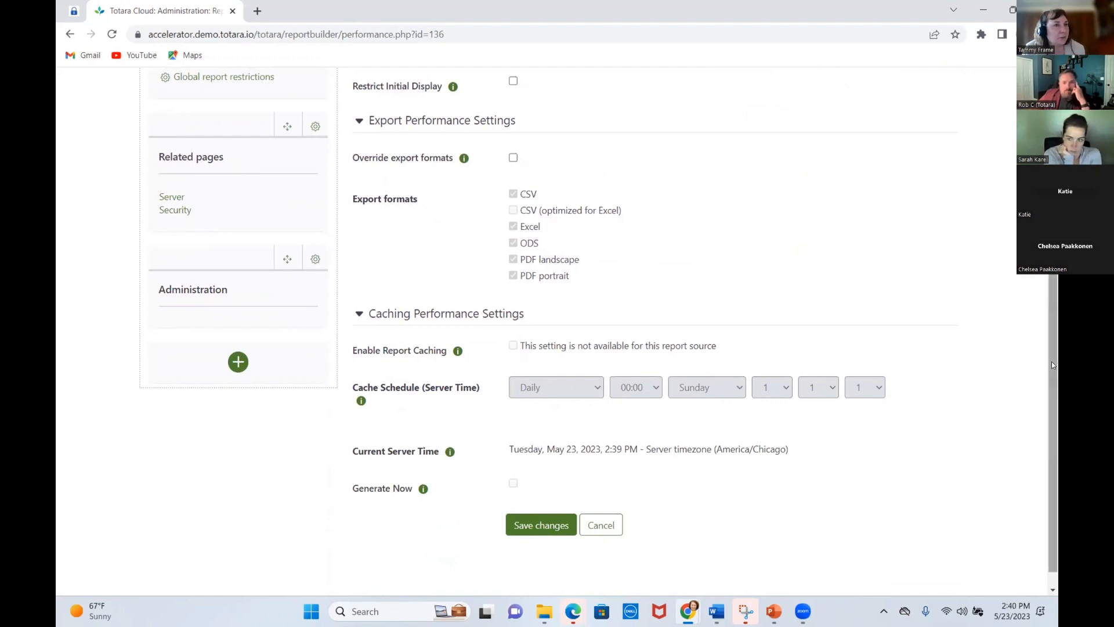
{"action": "left_click_drag", "start_coordinate": [1052, 361], "coordinate": [1052, 200]}
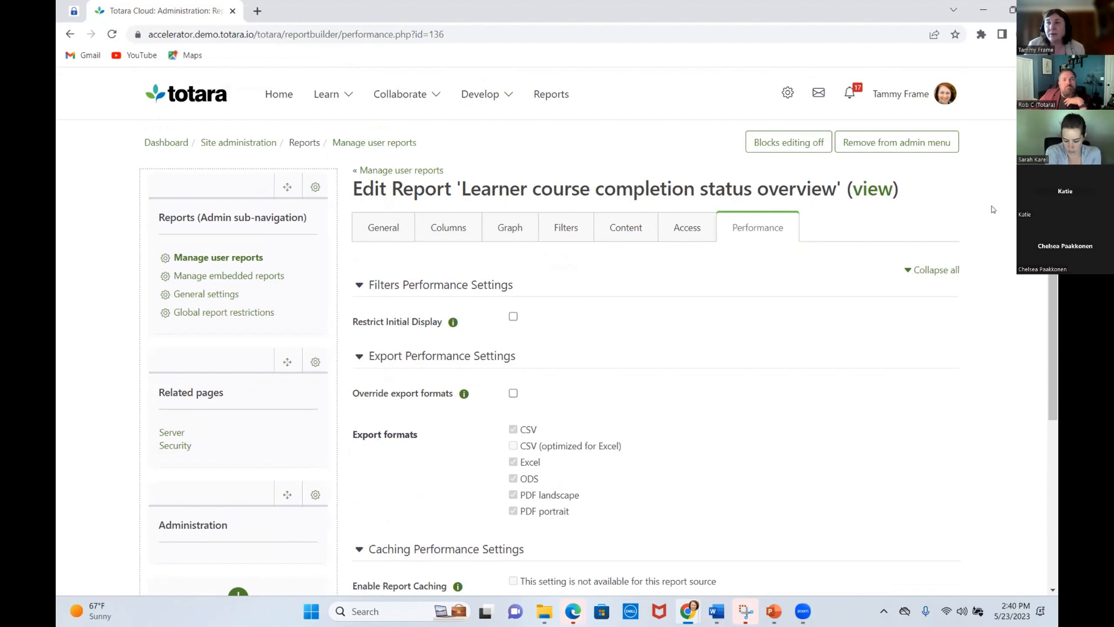
- In the site-wide notification settings, start creating a notification for the Program trigger "Learner assigned in program"
{"action": "left_click", "coordinate": [782, 97]}
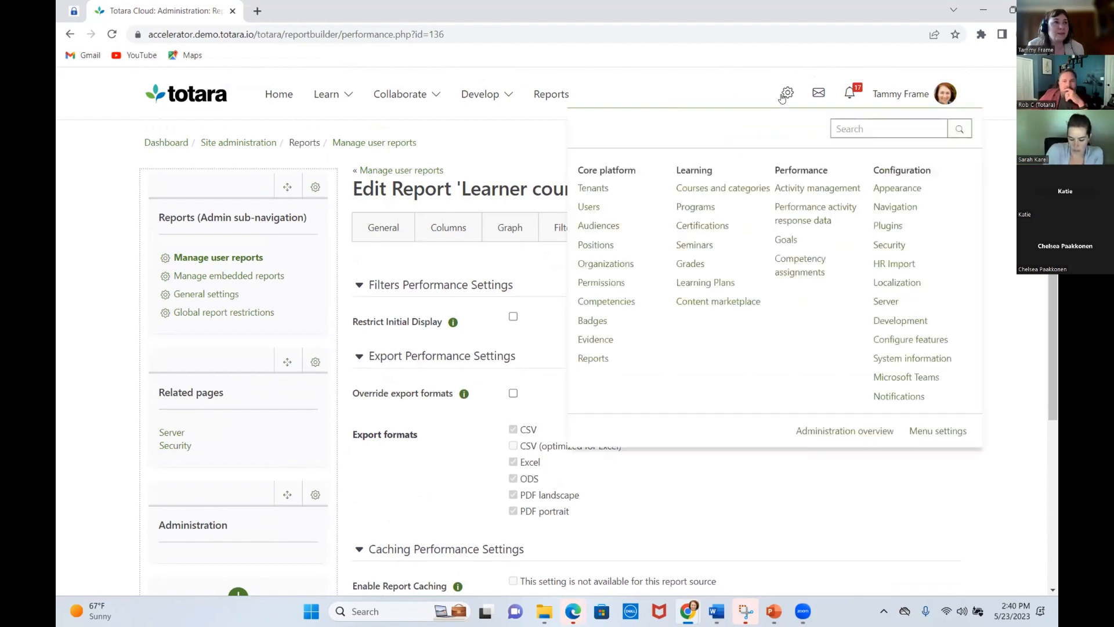
{"action": "left_click", "coordinate": [881, 398]}
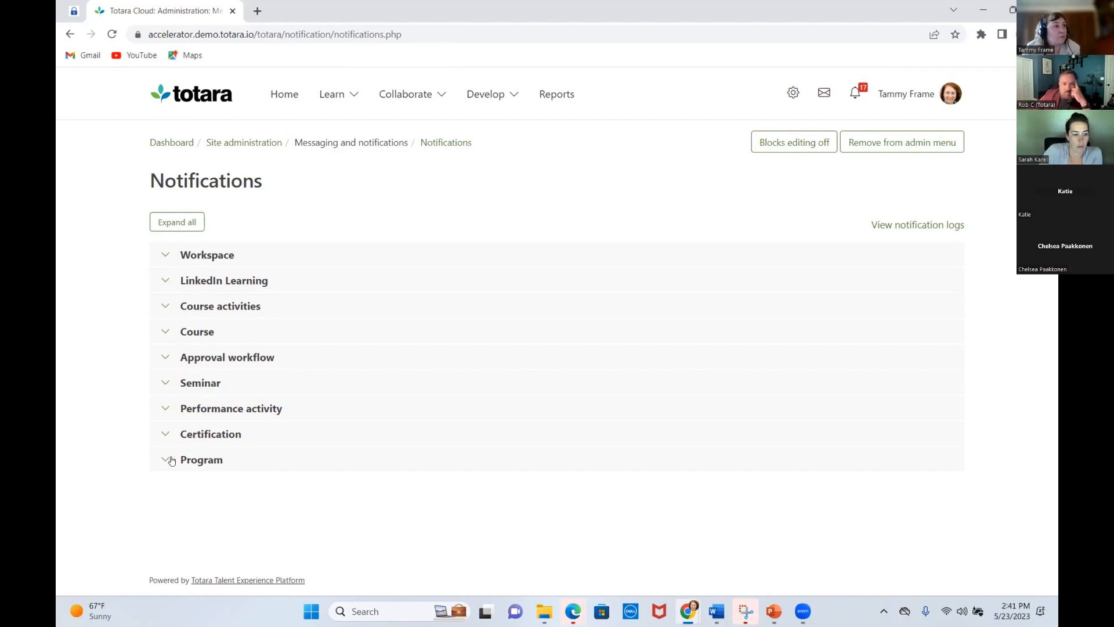
{"action": "left_click", "coordinate": [189, 460]}
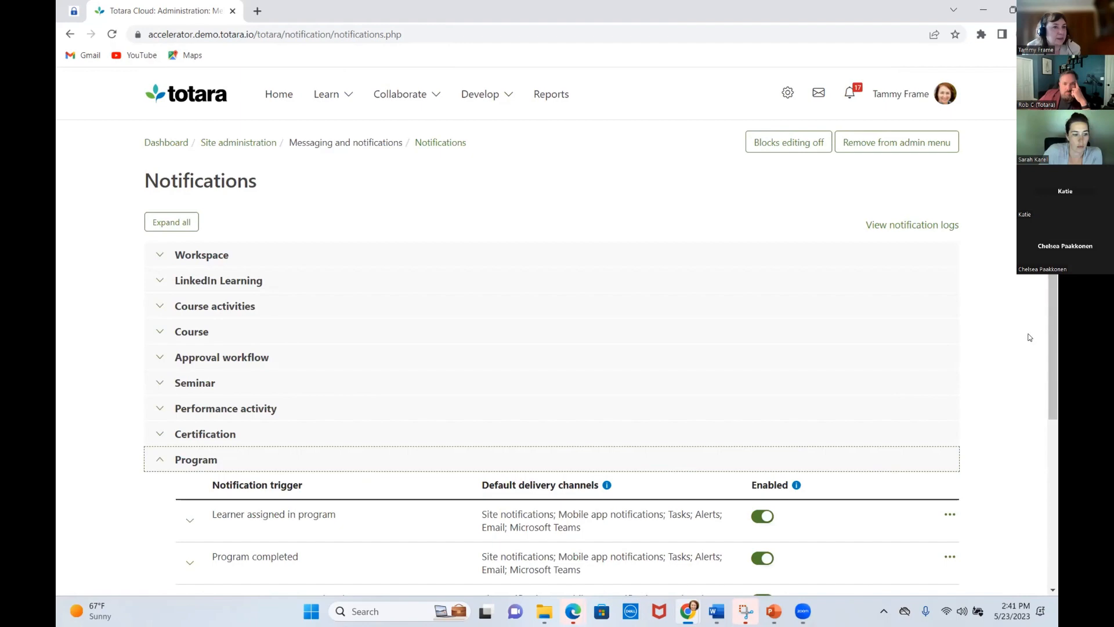
{"action": "left_click_drag", "start_coordinate": [1051, 330], "coordinate": [1054, 515]}
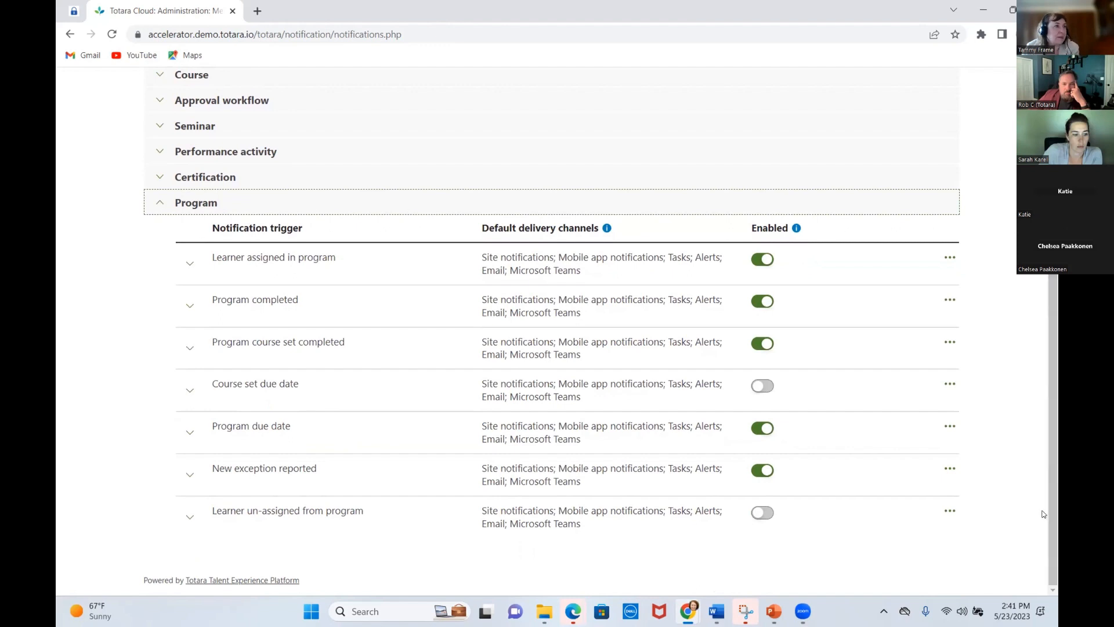
{"action": "left_click", "coordinate": [951, 259]}
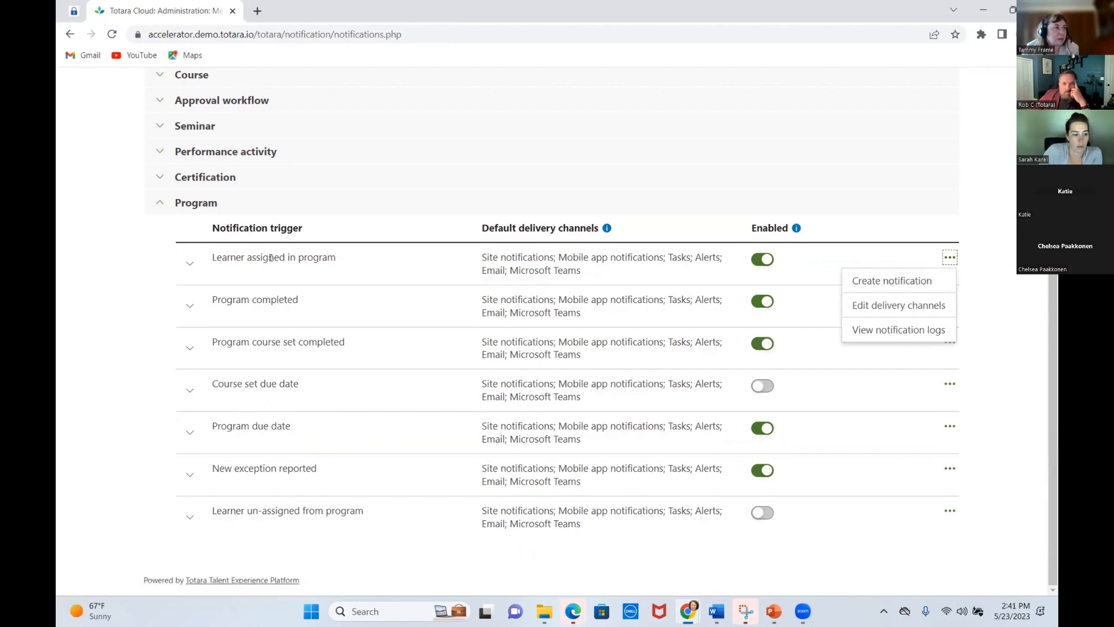
{"action": "left_click", "coordinate": [883, 284]}
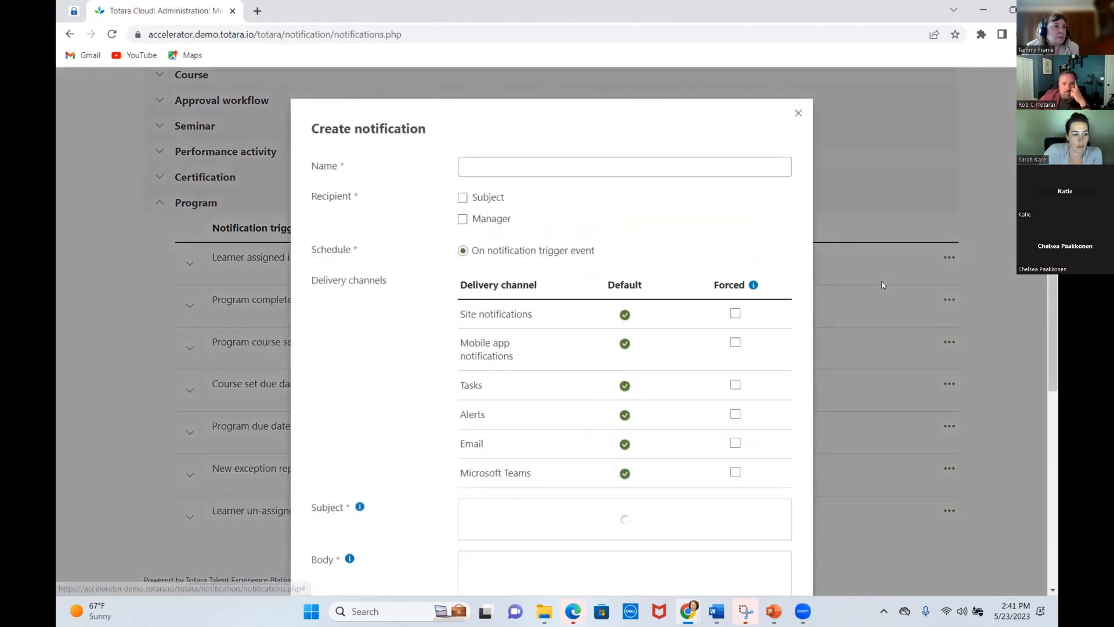
- Name the notification "Learner Assigned" and set the Subject as its recipient
{"action": "left_click", "coordinate": [560, 161]}
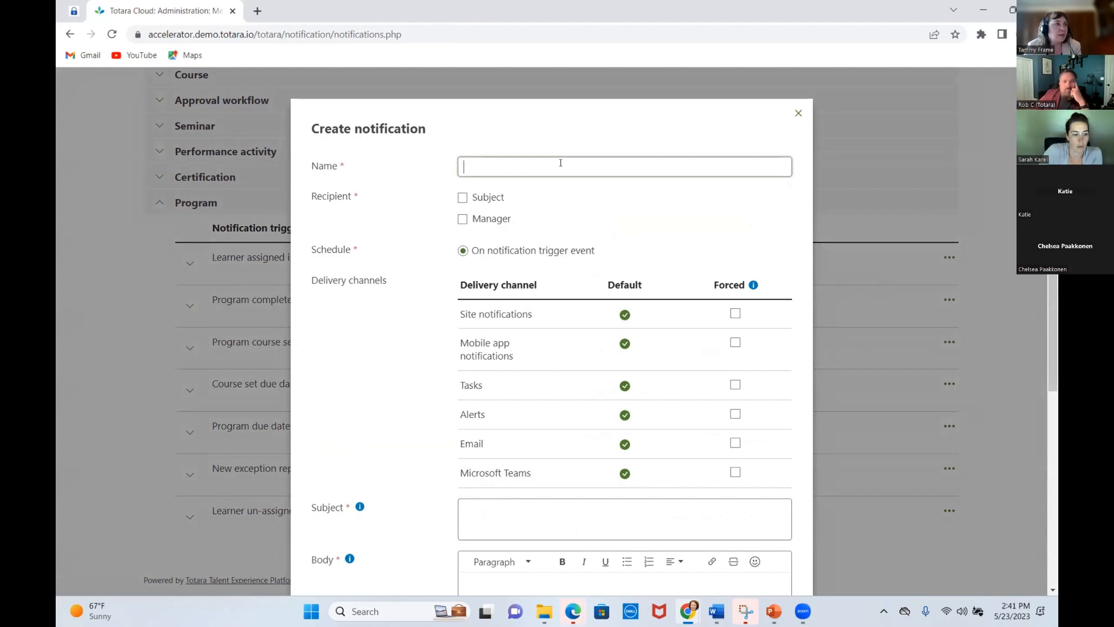
{"action": "type", "text": "Learner "}
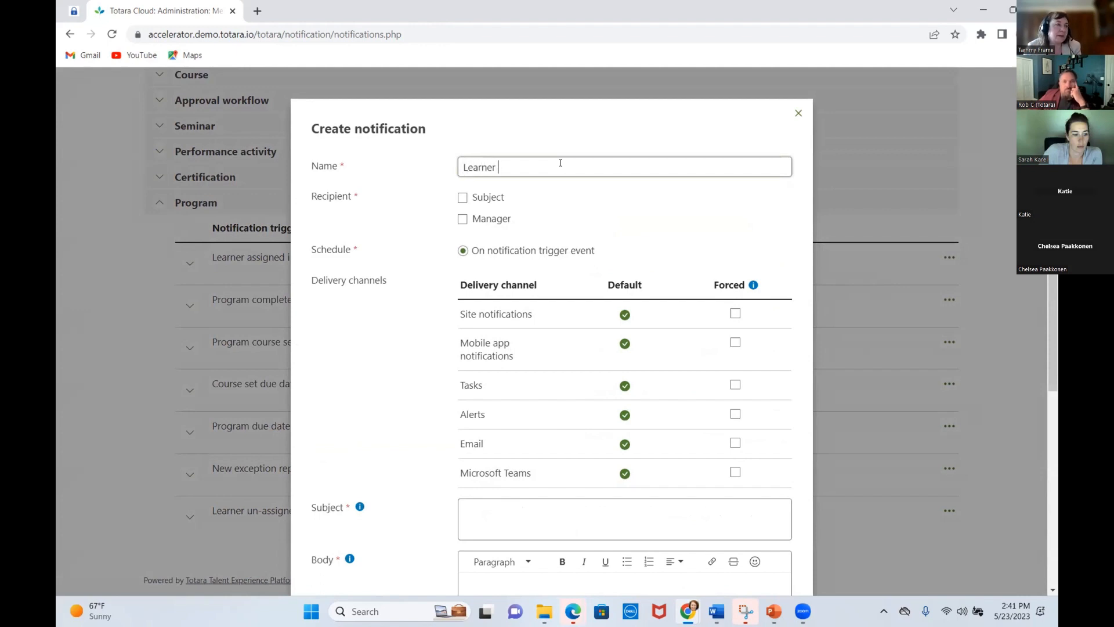
{"action": "type", "text": "Assigned"}
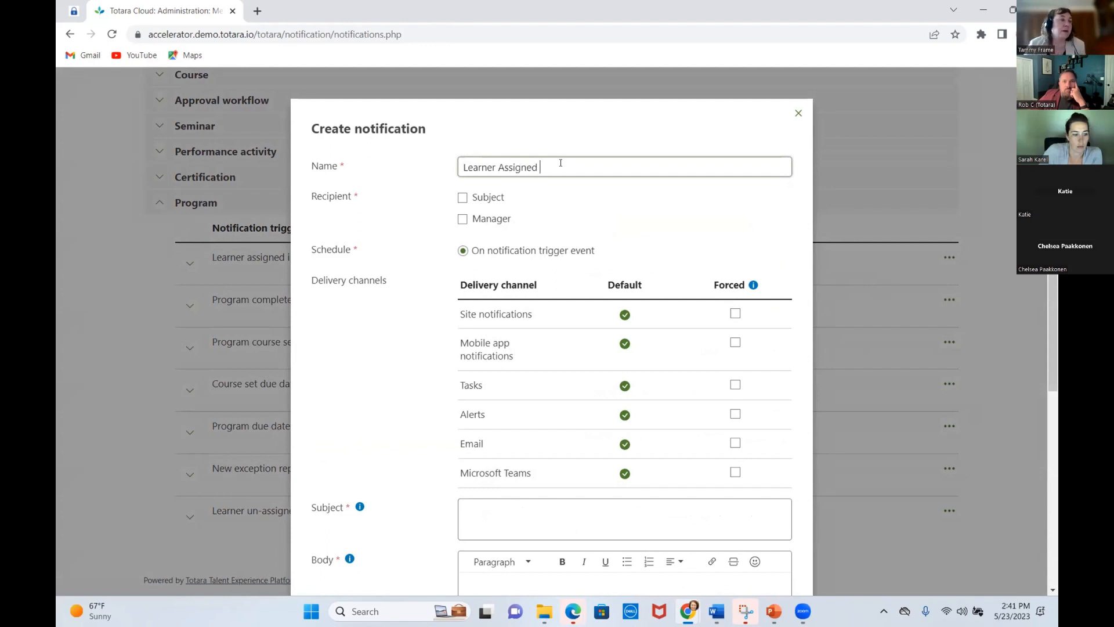
{"action": "left_click", "coordinate": [462, 197]}
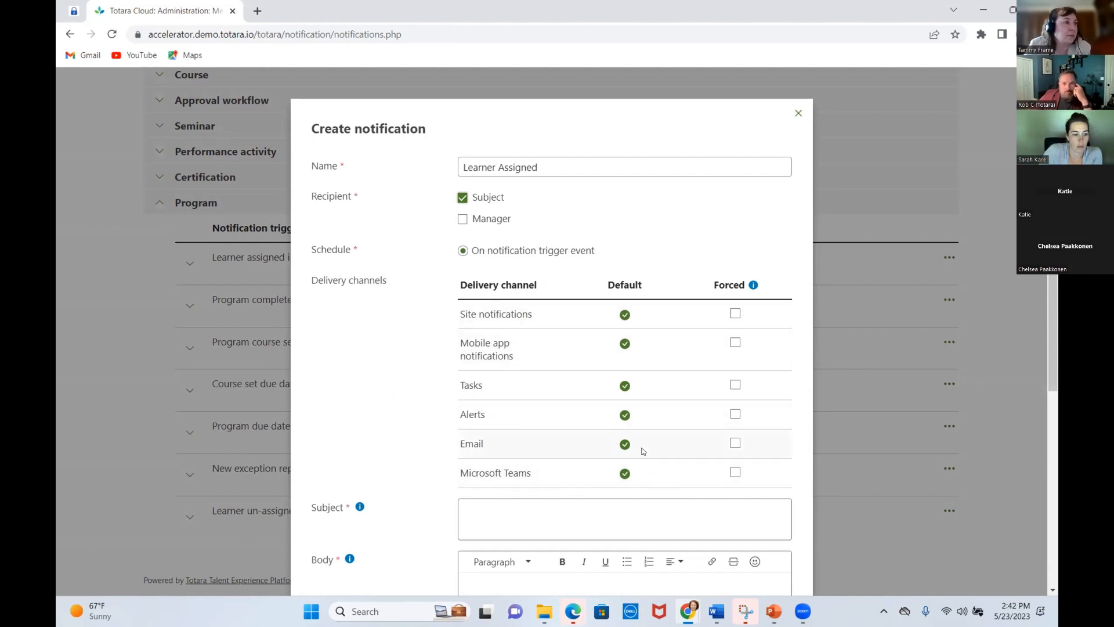
- Force only the Email delivery channel for the notification
{"action": "left_click", "coordinate": [733, 386]}
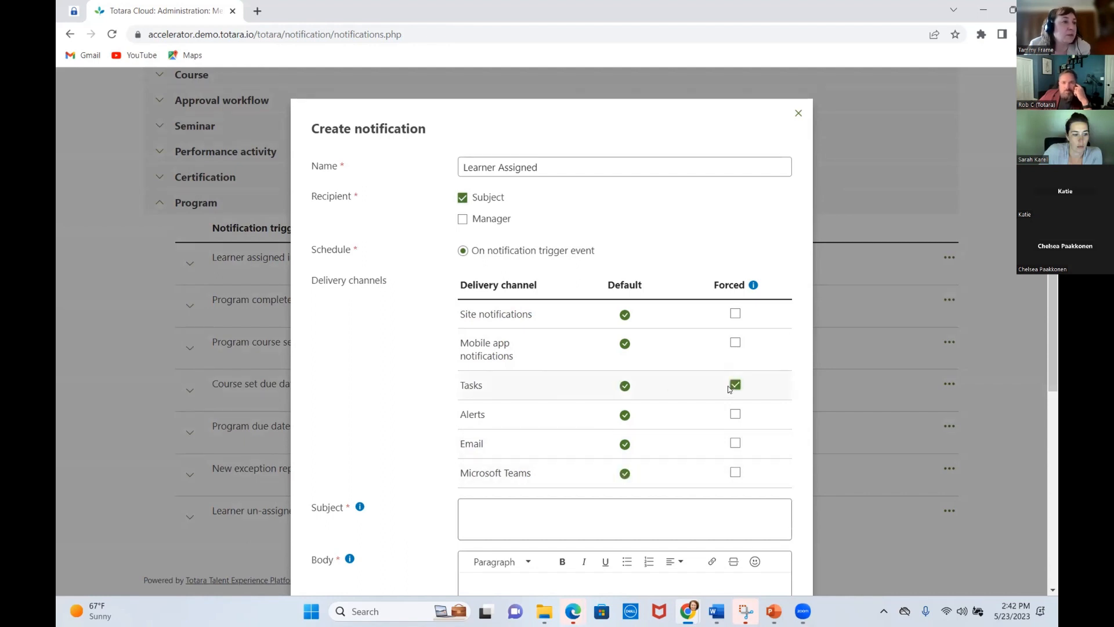
{"action": "left_click", "coordinate": [734, 386]}
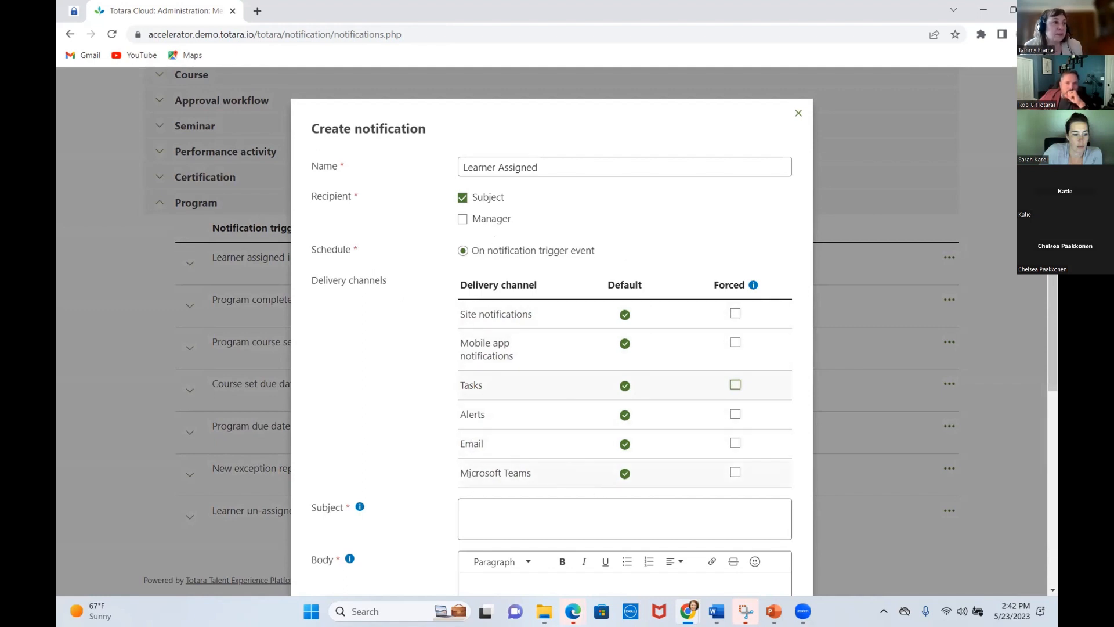
{"action": "left_click", "coordinate": [735, 443]}
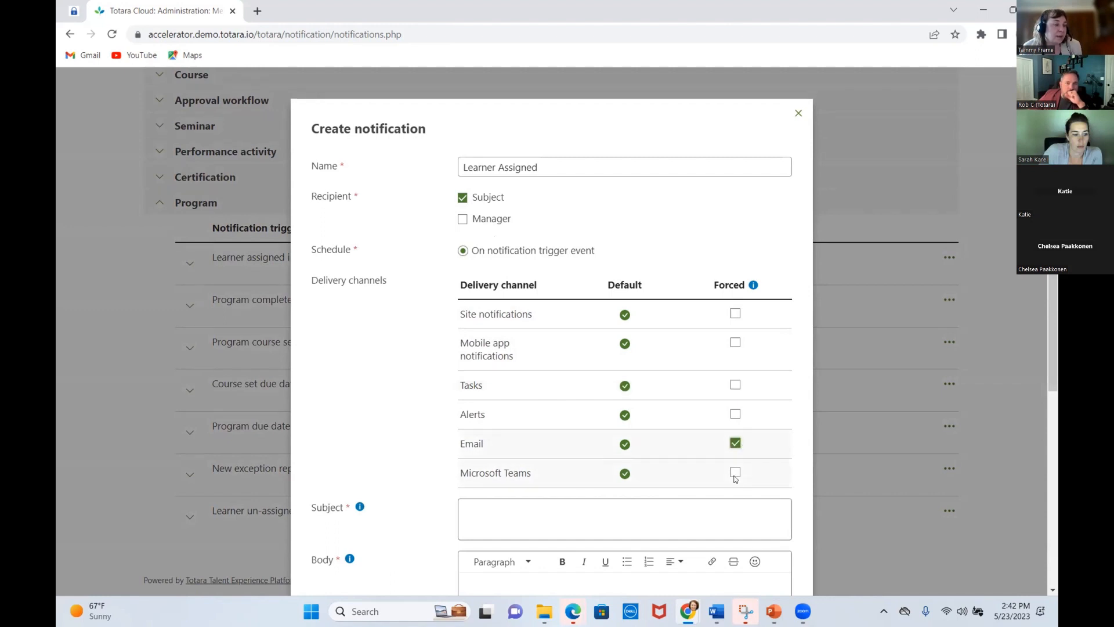
{"action": "left_click", "coordinate": [729, 515]}
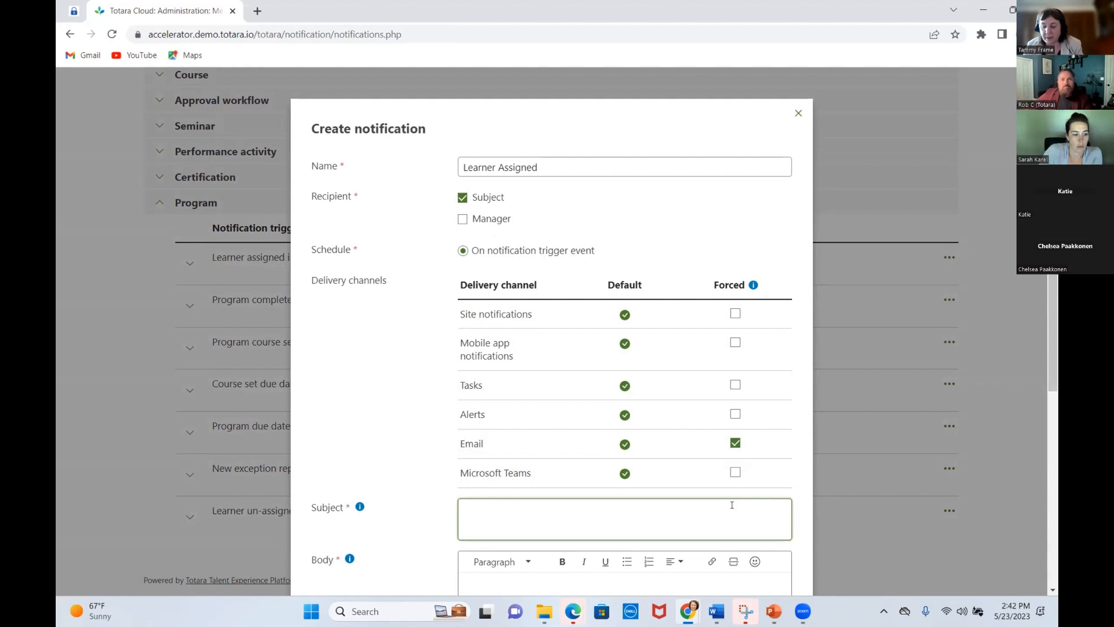
{"action": "type", "text": "["}
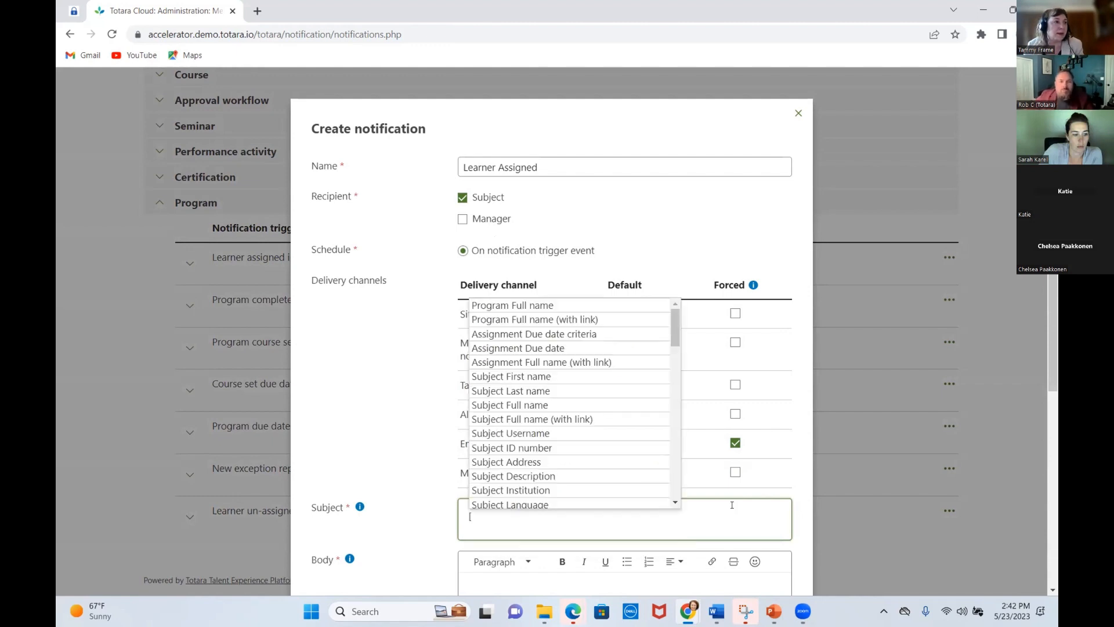
{"action": "left_click", "coordinate": [644, 306]}
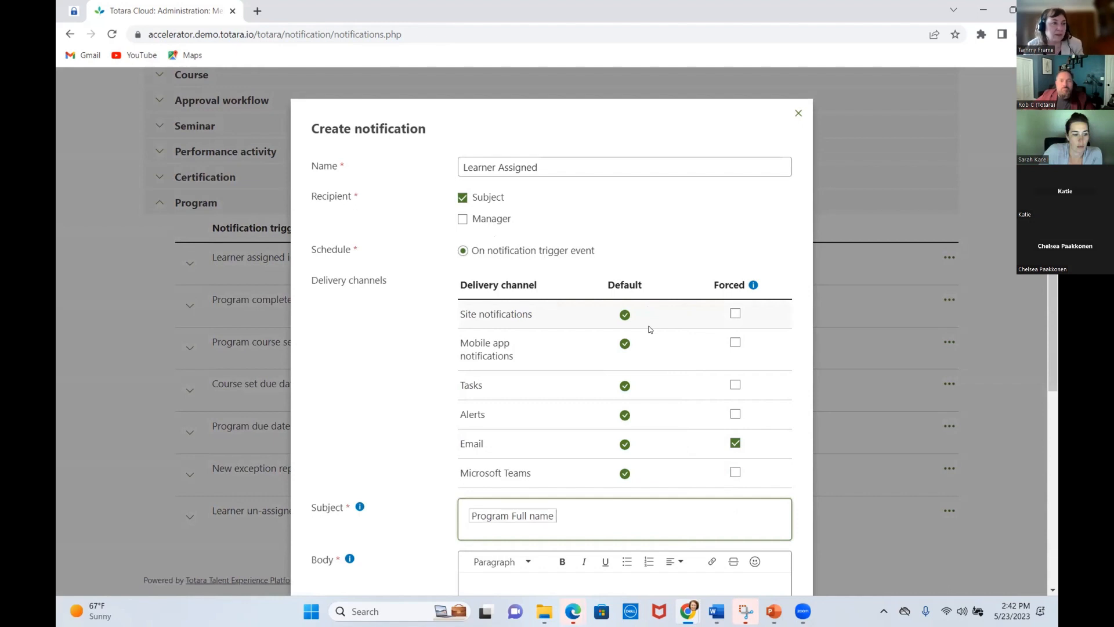
{"action": "left_click", "coordinate": [464, 516]}
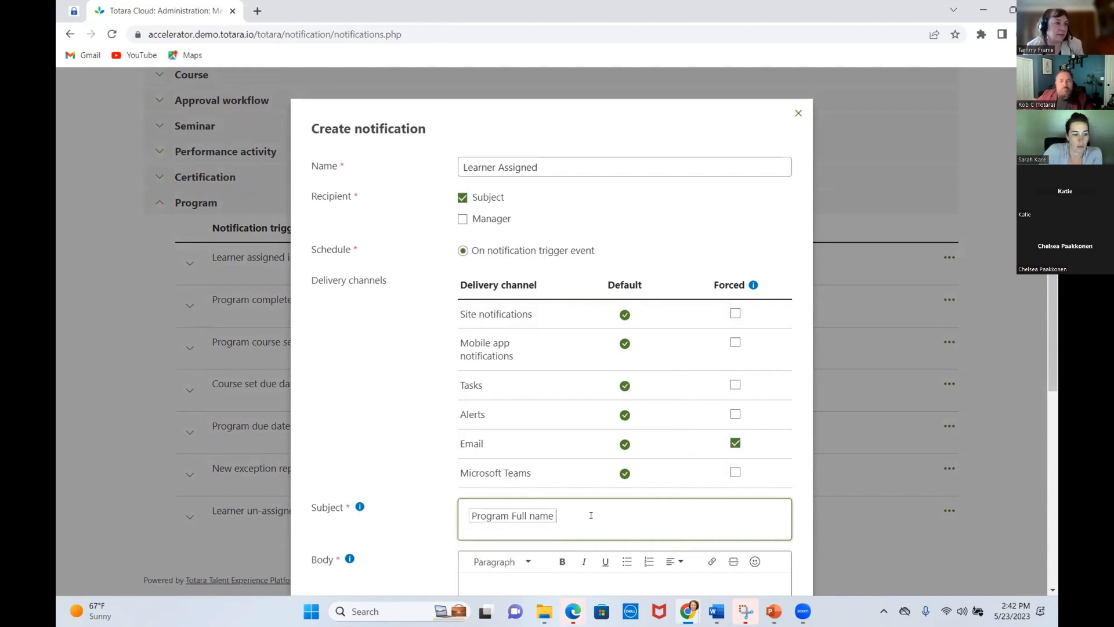
{"action": "key", "text": "BackSpace"}
- Write the notification subject as "You have been assigned to" followed by the Program Full name placeholder
{"action": "type", "text": "YOu h"}
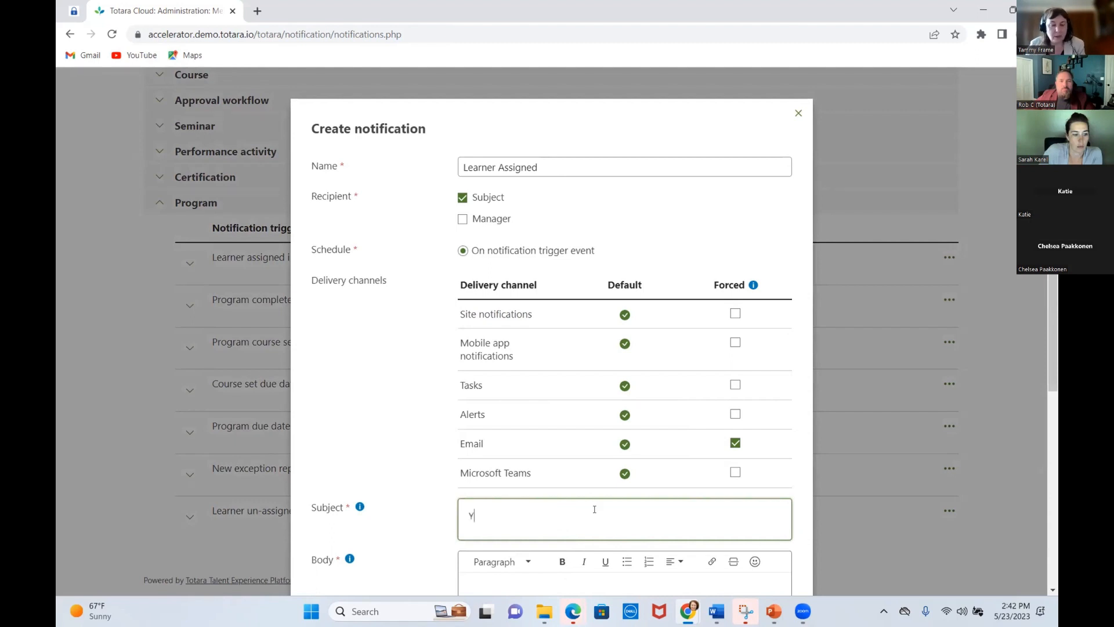
{"action": "key", "text": "BackSpace"}
{"action": "key", "text": "BackSpace"}
{"action": "type", "text": "o"}
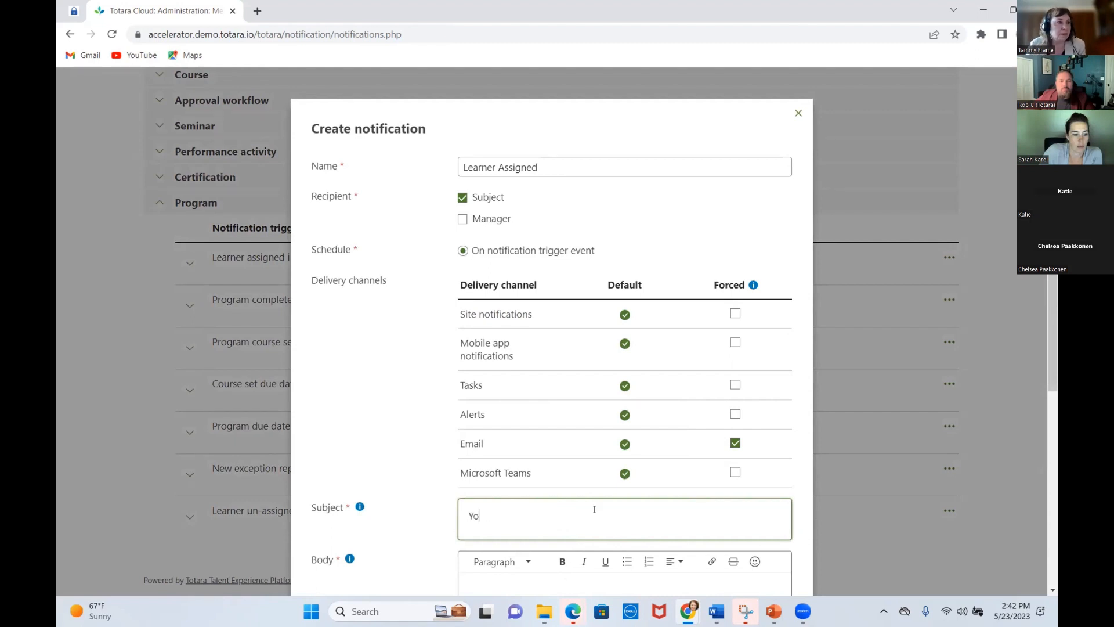
{"action": "type", "text": "u have been a"}
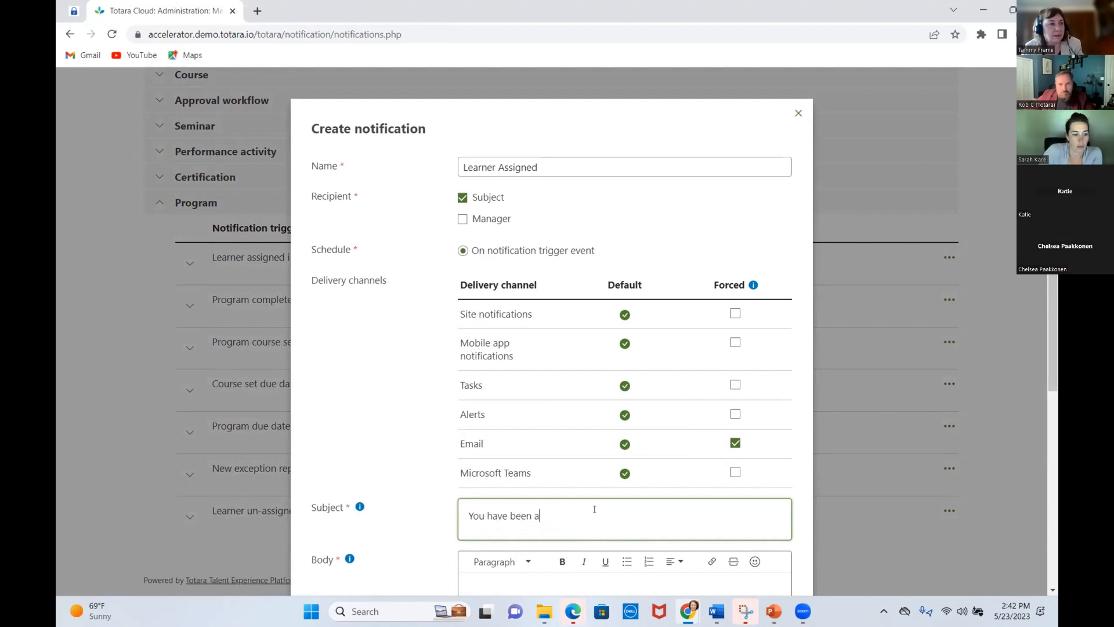
{"action": "type", "text": "ssigned to "}
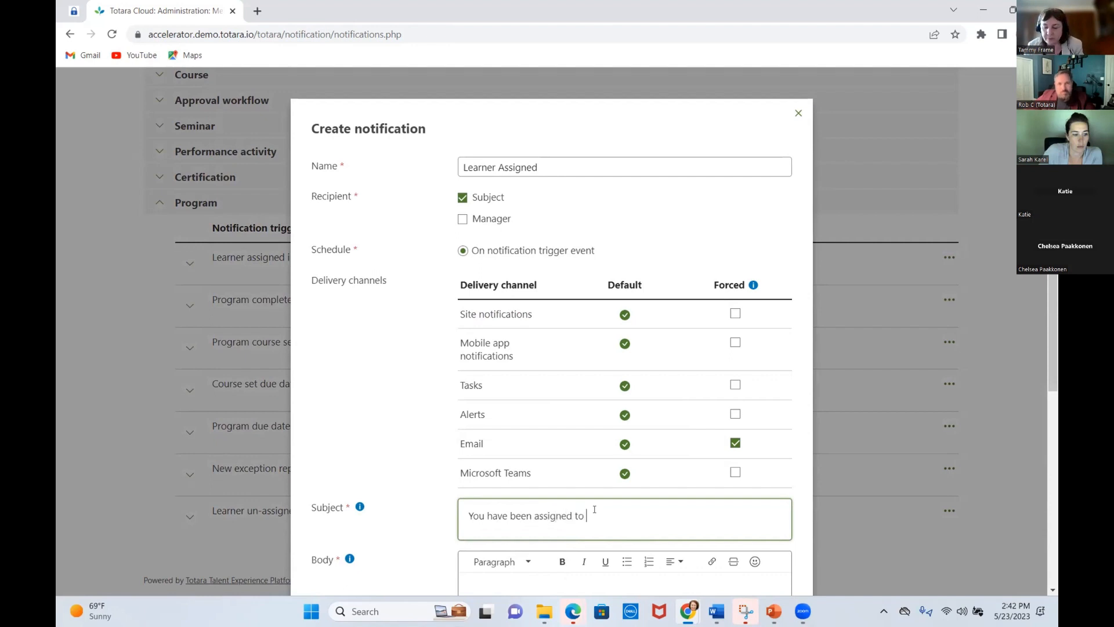
{"action": "type", "text": "["}
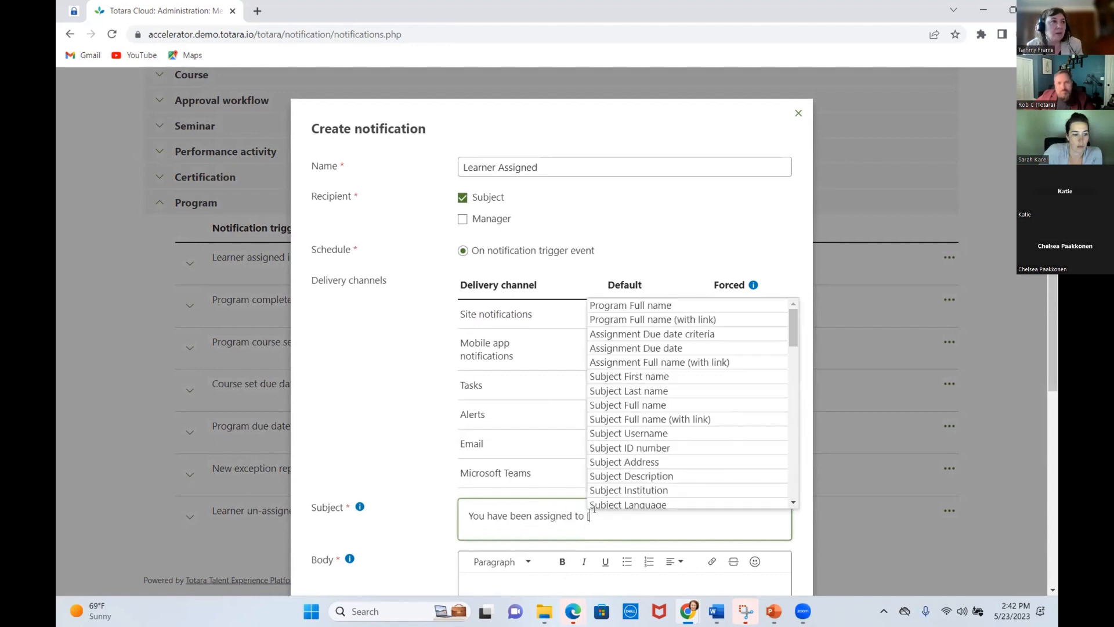
{"action": "left_click", "coordinate": [661, 306]}
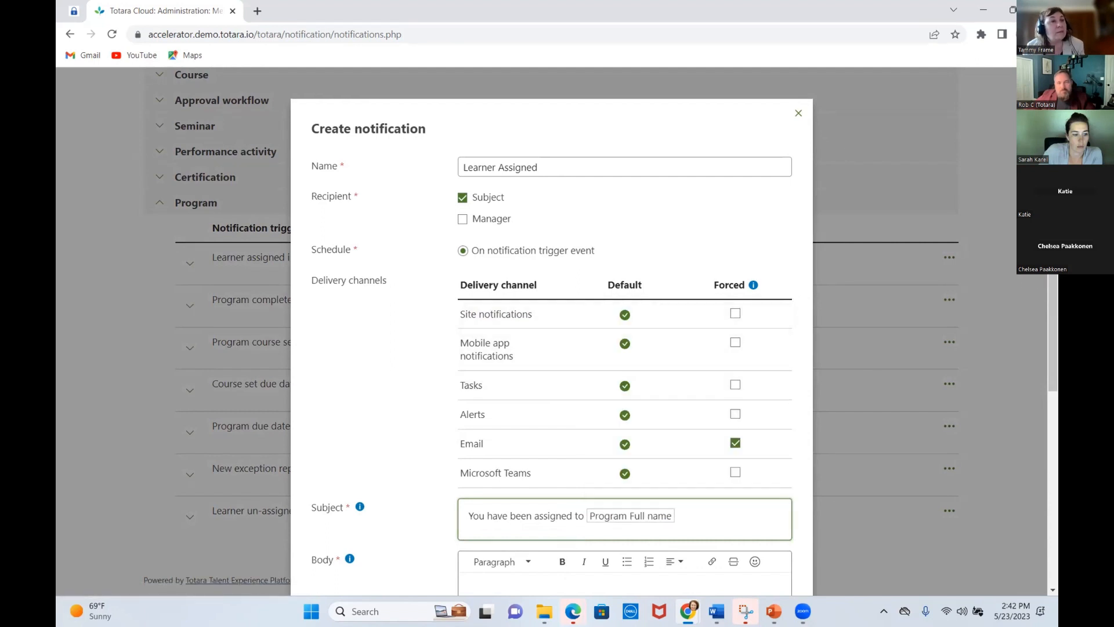
- Begin the notification body with the greeting "Dear", the Subject First name placeholder and a comma on its own line
{"action": "left_click_drag", "start_coordinate": [1054, 289], "coordinate": [1053, 458]}
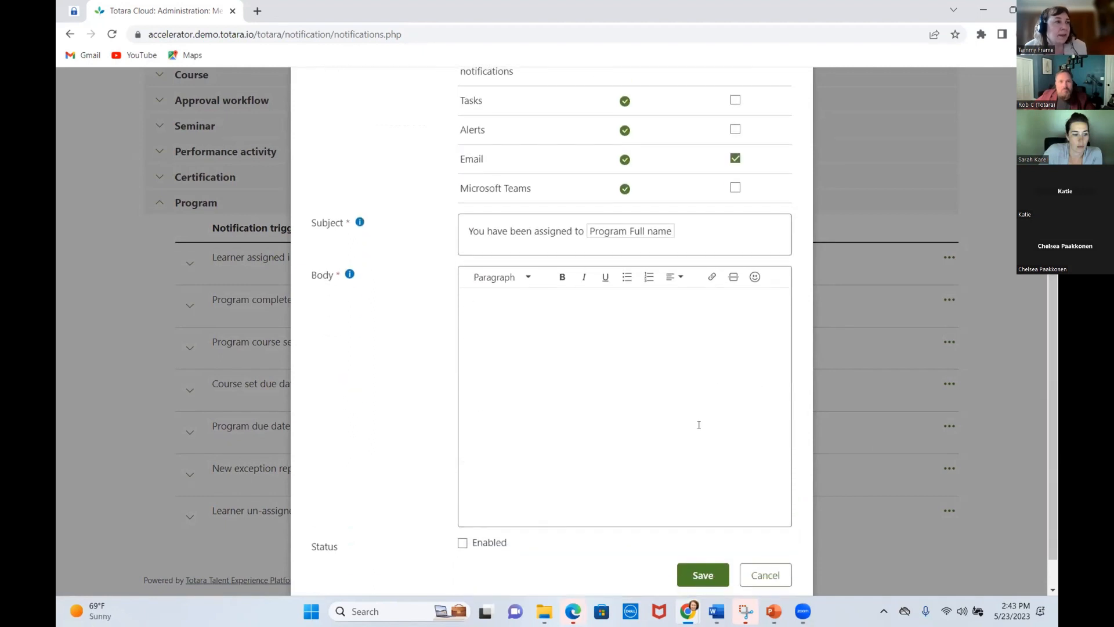
{"action": "left_click", "coordinate": [558, 338]}
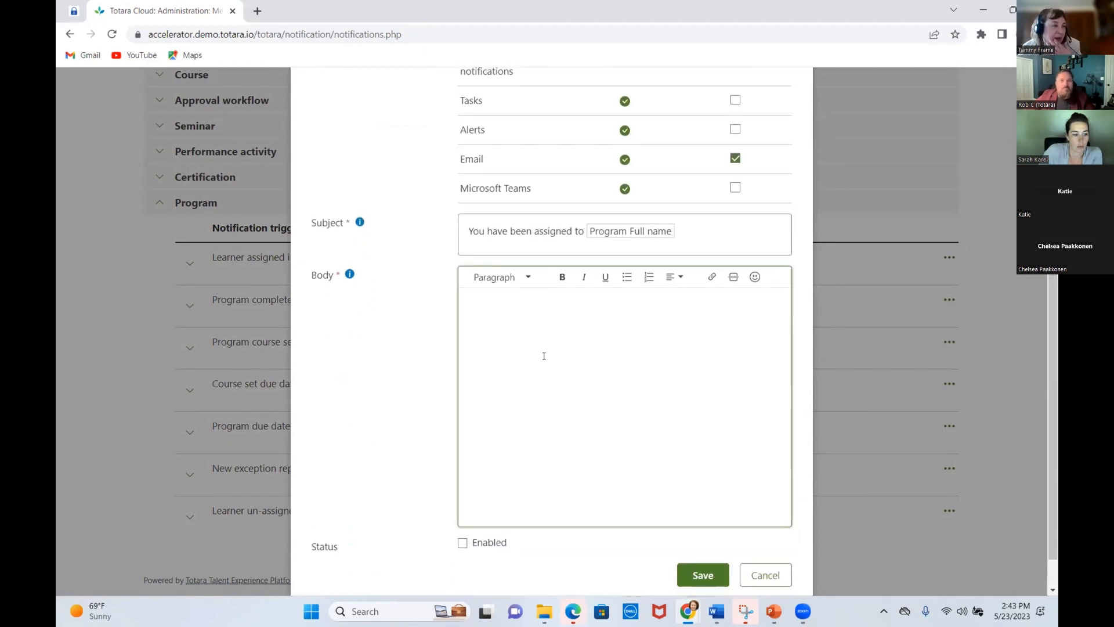
{"action": "type", "text": "Dear"}
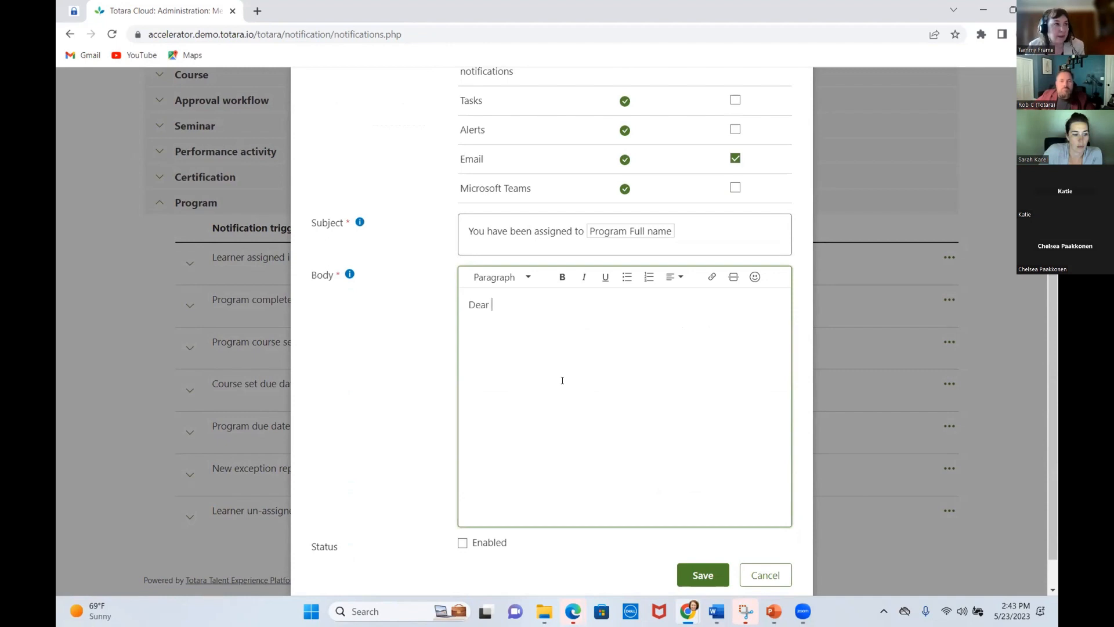
{"action": "type", "text": " ["}
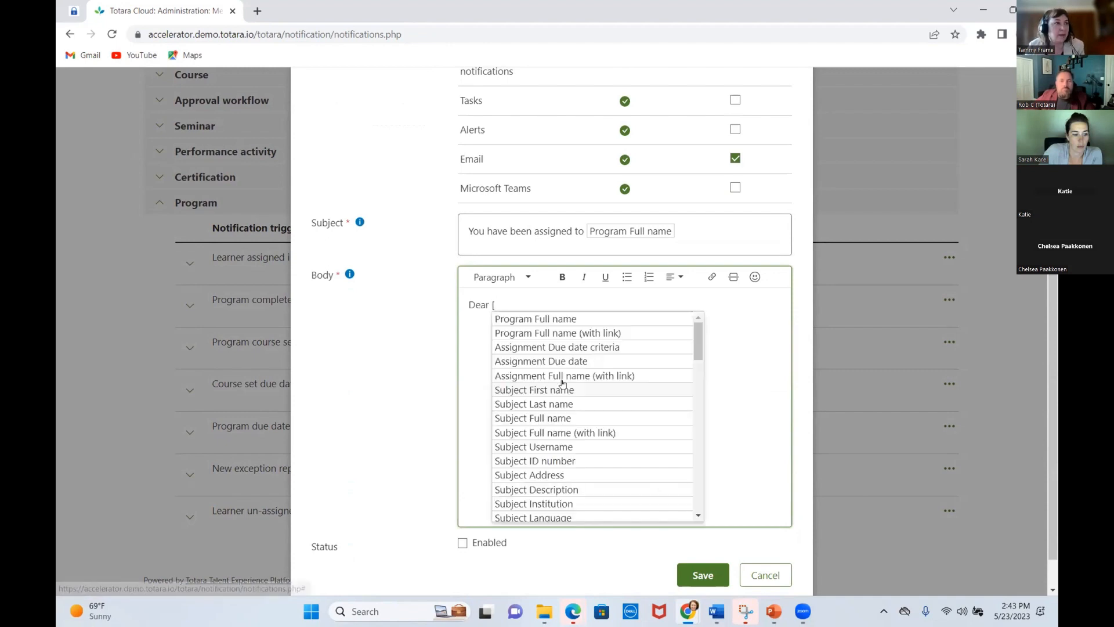
{"action": "left_click", "coordinate": [629, 390]}
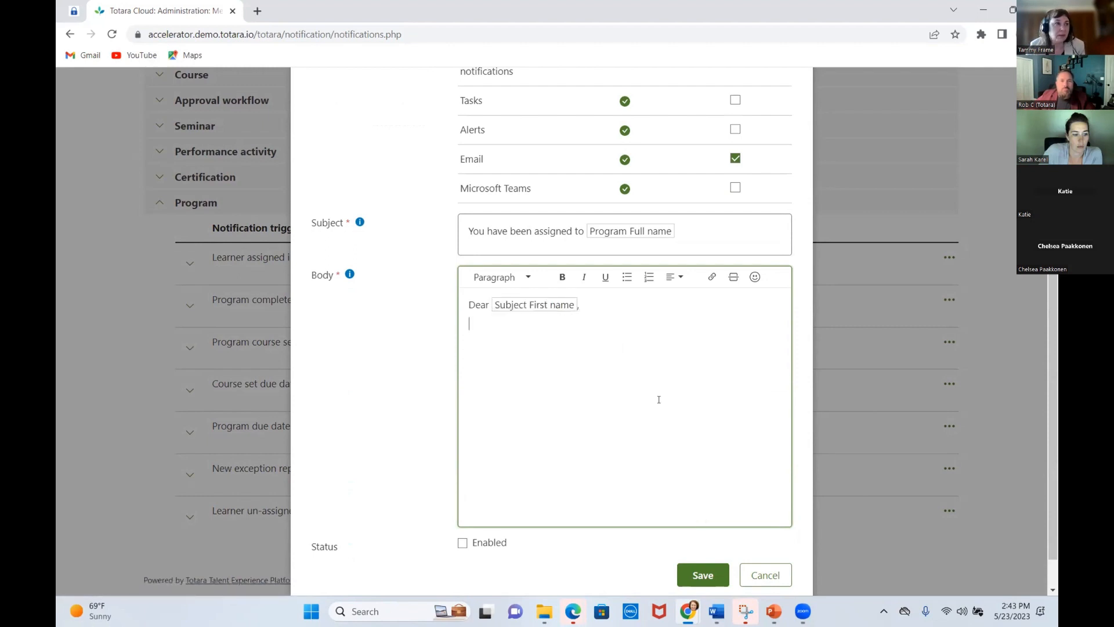
{"action": "type", "text": ","}
{"action": "key", "text": "Return"}
- Add the body sentence "You have been assigned [Program Full name] which is due on [Assignment Due date]", inserting both bracketed items as placeholders
{"action": "type", "text": "You hav"}
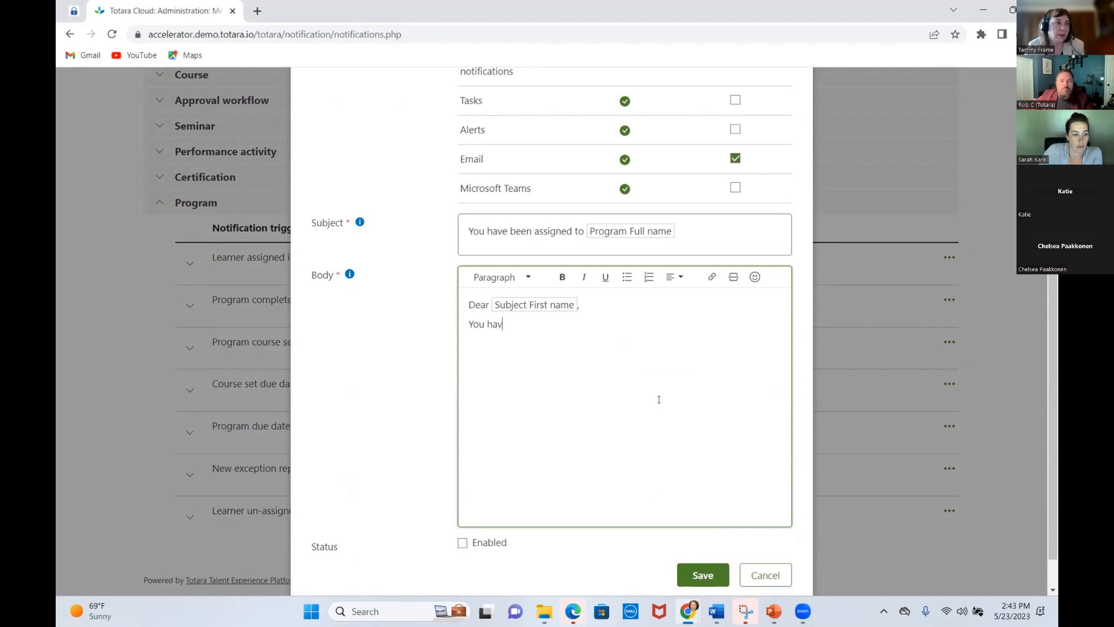
{"action": "type", "text": "e been assigned"}
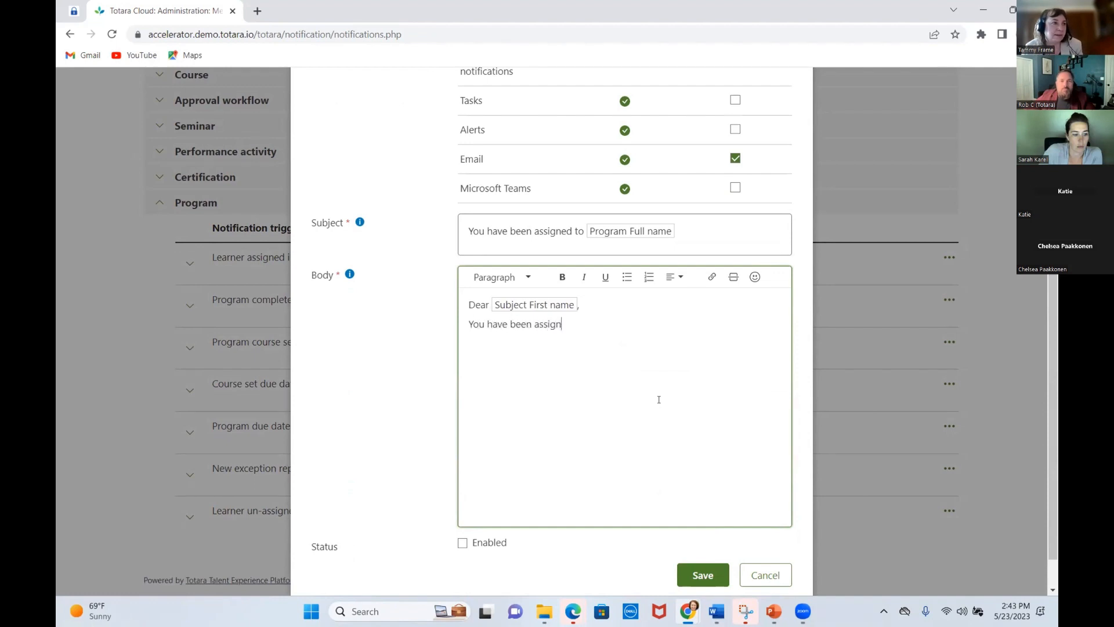
{"action": "type", "text": "["}
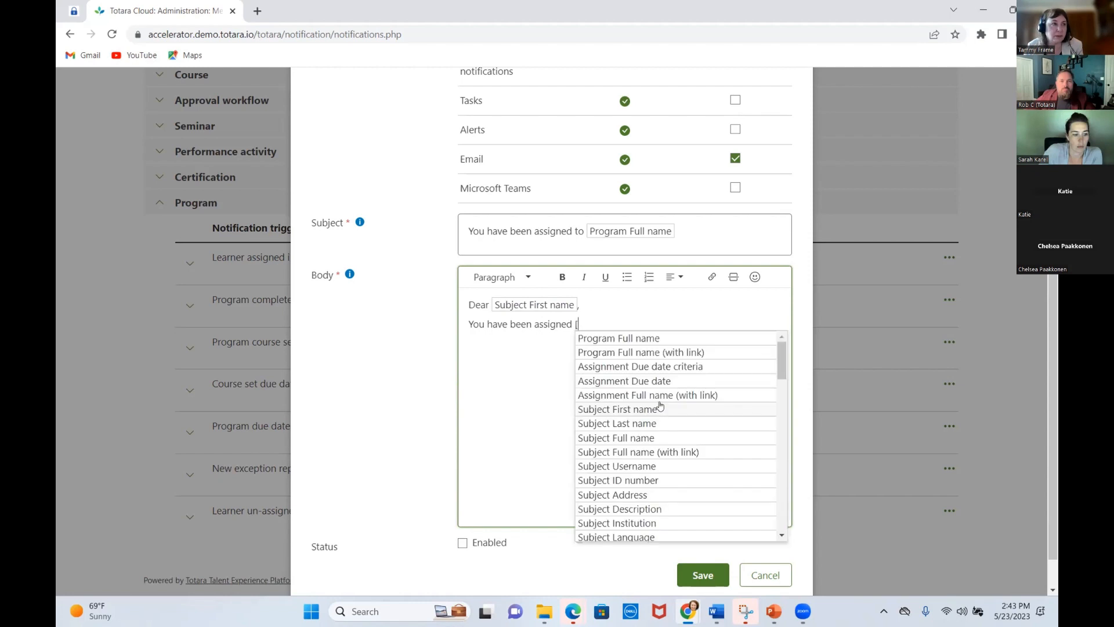
{"action": "left_click", "coordinate": [673, 338]}
{"action": "type", "text": "w"}
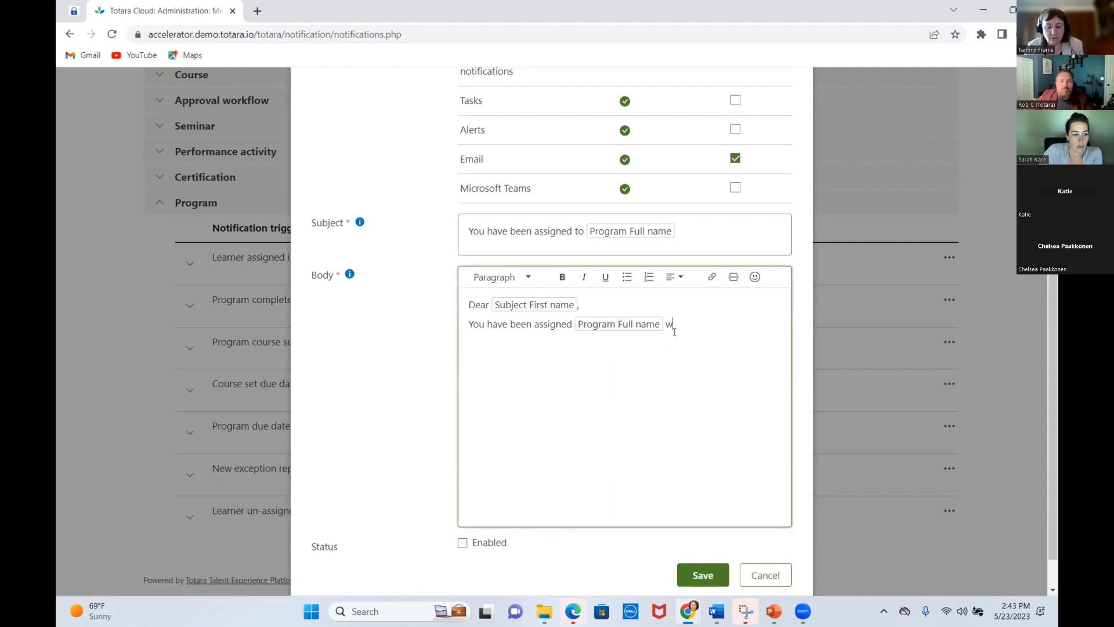
{"action": "type", "text": "hich is due "}
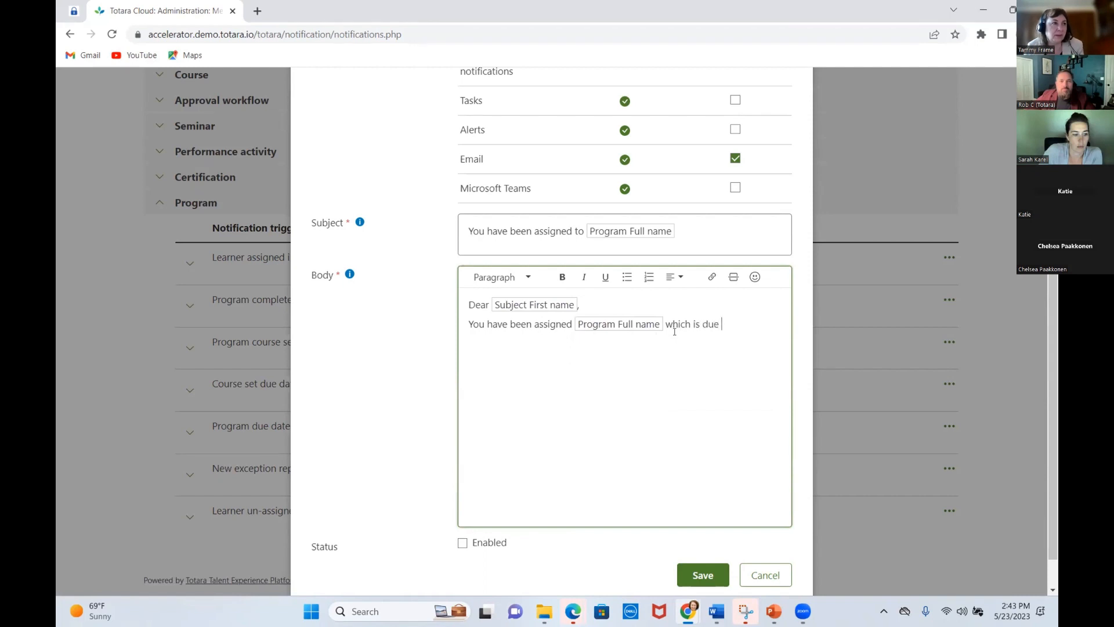
{"action": "type", "text": "on ["}
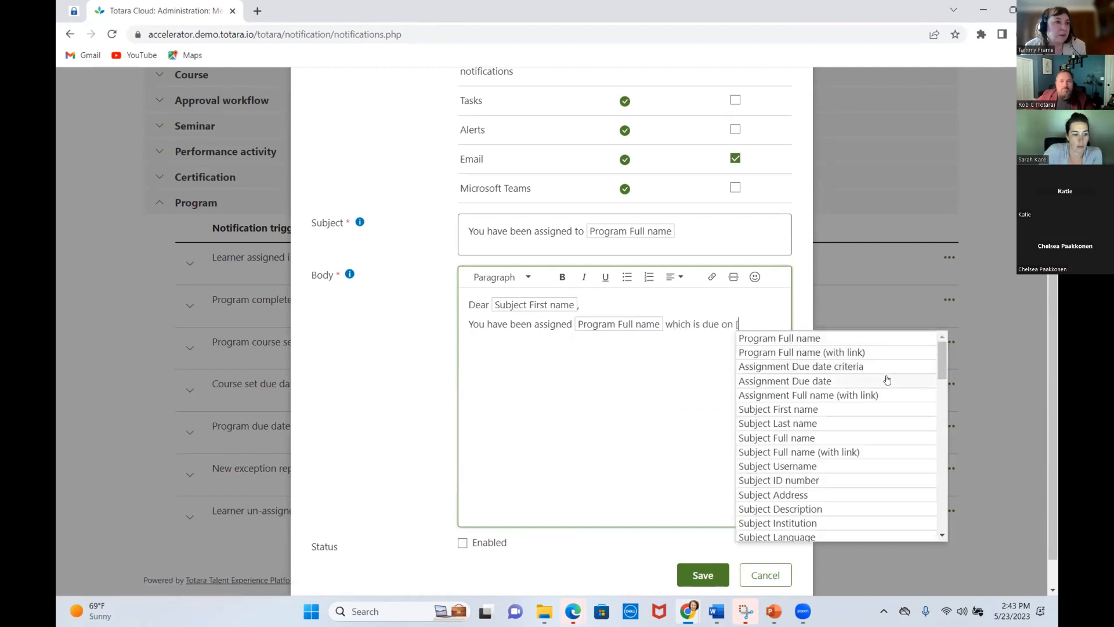
{"action": "left_click", "coordinate": [886, 380]}
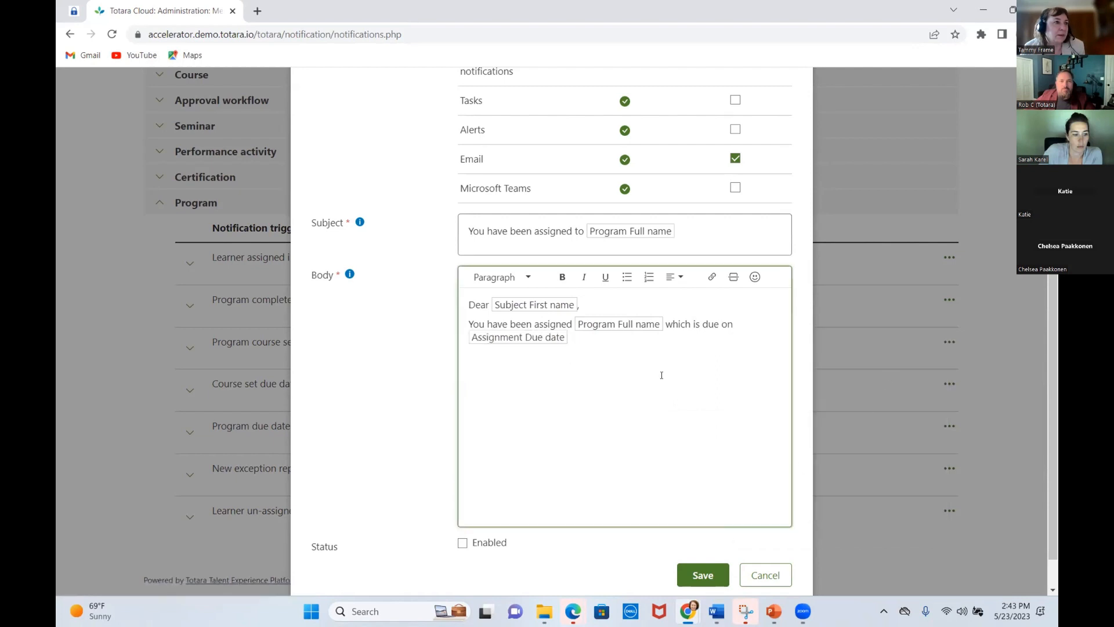
- End the body sentence with a period and add the closing "Sincerely," and "The training team" on separate lines after a blank line
{"action": "type", "text": ".  "}
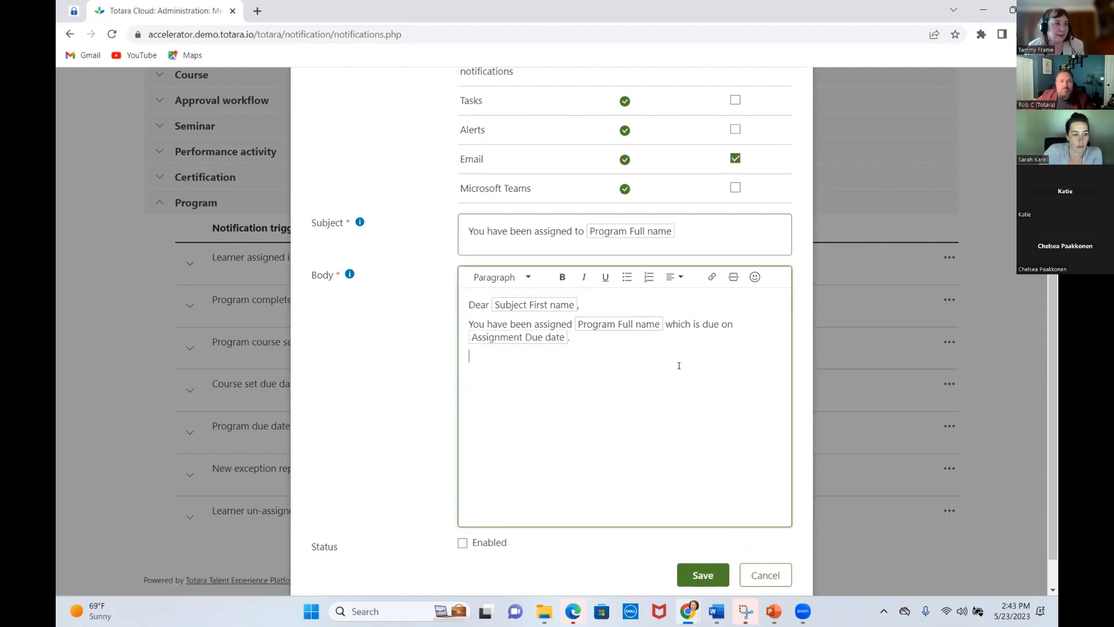
{"action": "type", "text": "Sincerely"}
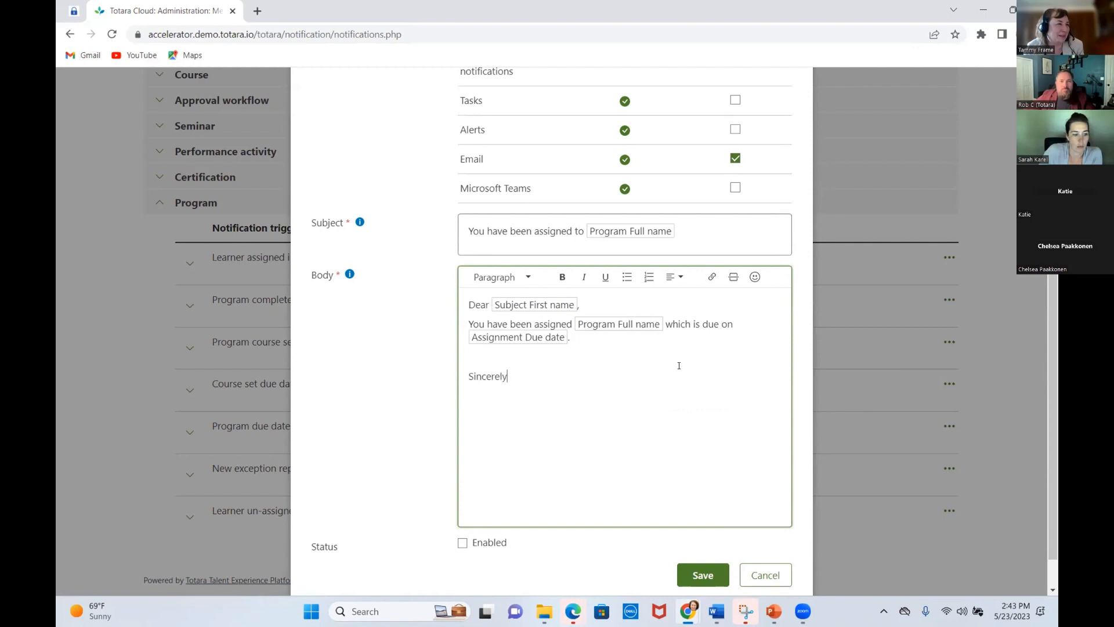
{"action": "type", "text": ", The training"}
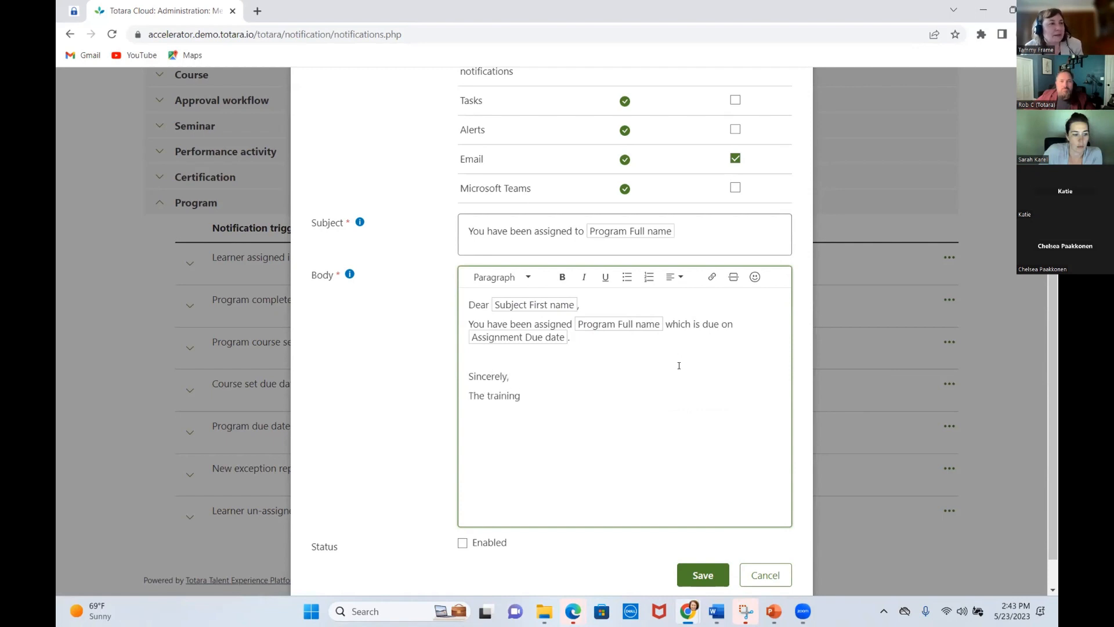
{"action": "type", "text": " team"}
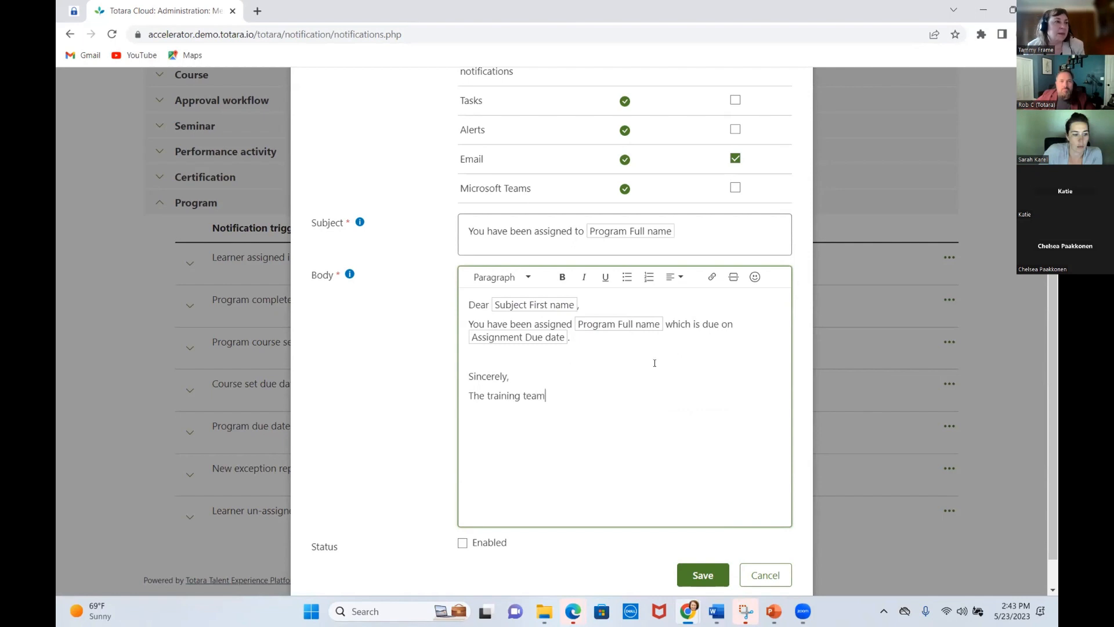
- Enable the new notification and save it
{"action": "left_click", "coordinate": [463, 543]}
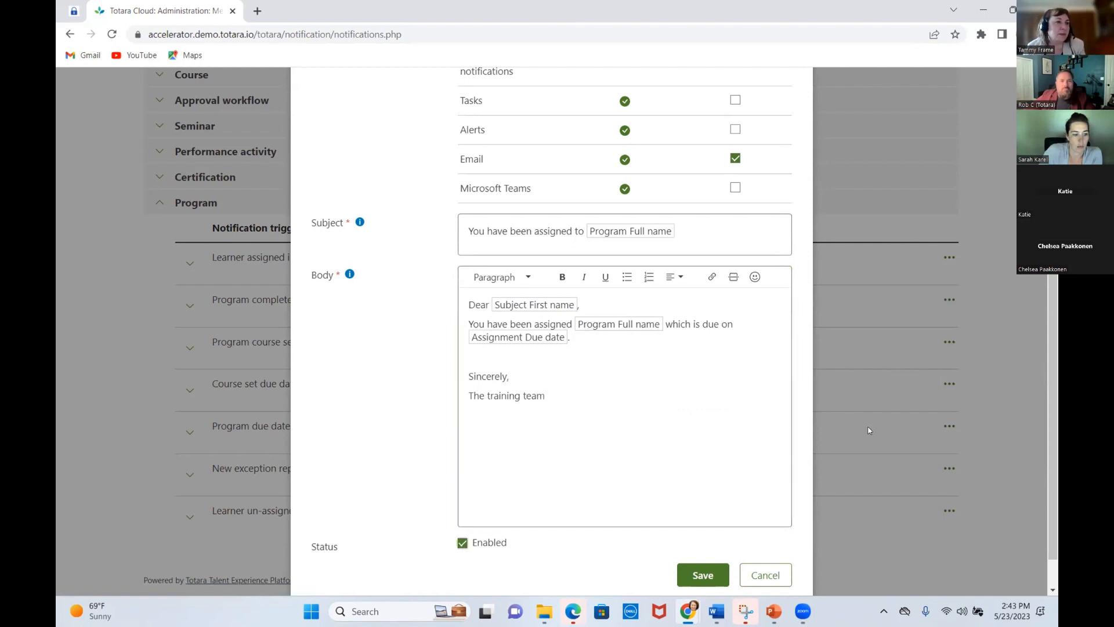
{"action": "left_click_drag", "start_coordinate": [1052, 341], "coordinate": [1047, 425]}
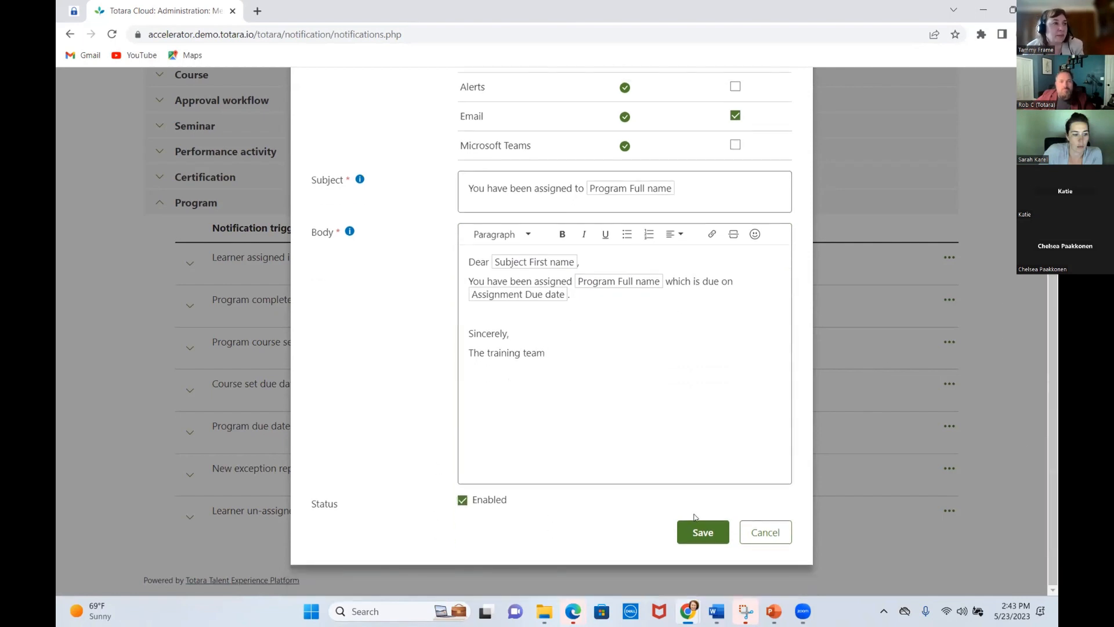
{"action": "left_click", "coordinate": [700, 537]}
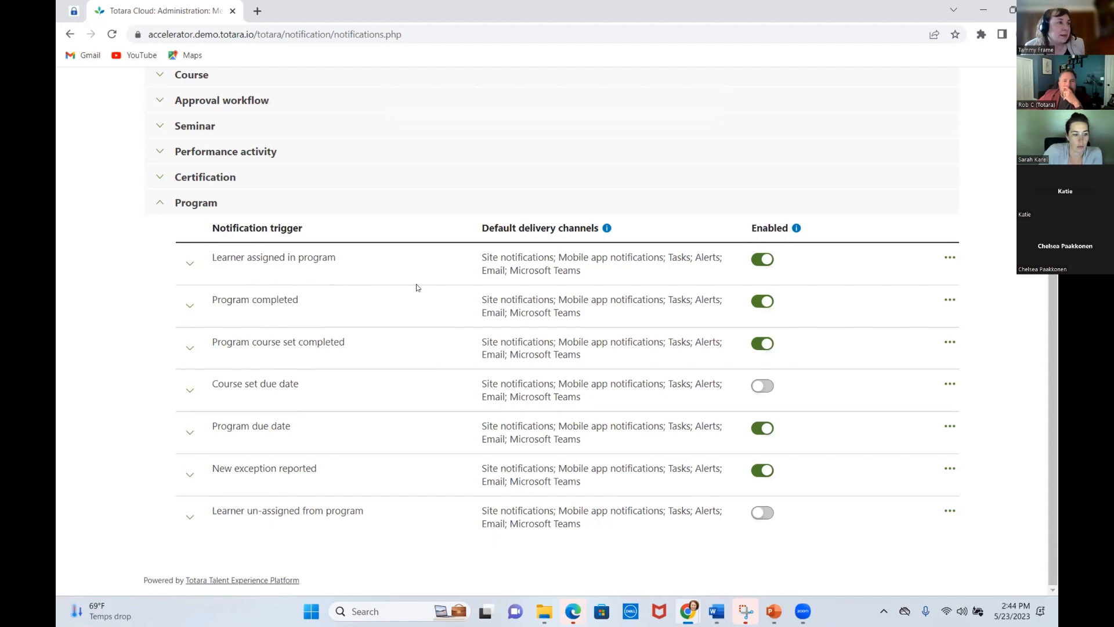
- Expand the Learner assigned in program trigger and view the settings of its "Learner assigned in program" notification, leaving without changes
{"action": "left_click", "coordinate": [187, 265]}
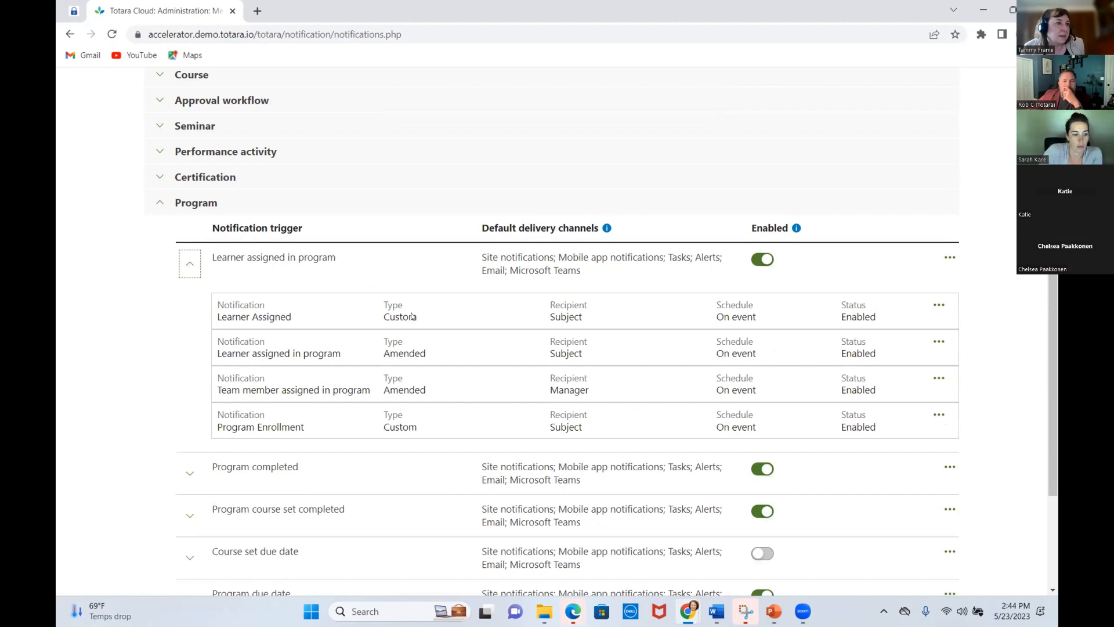
{"action": "left_click", "coordinate": [937, 343]}
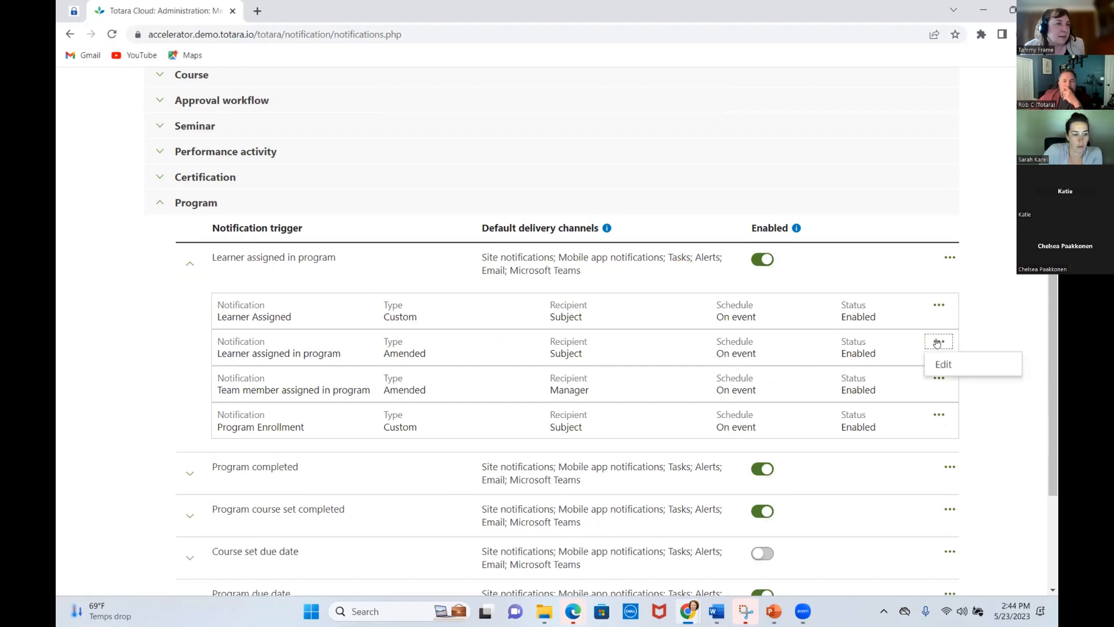
{"action": "left_click", "coordinate": [937, 364]}
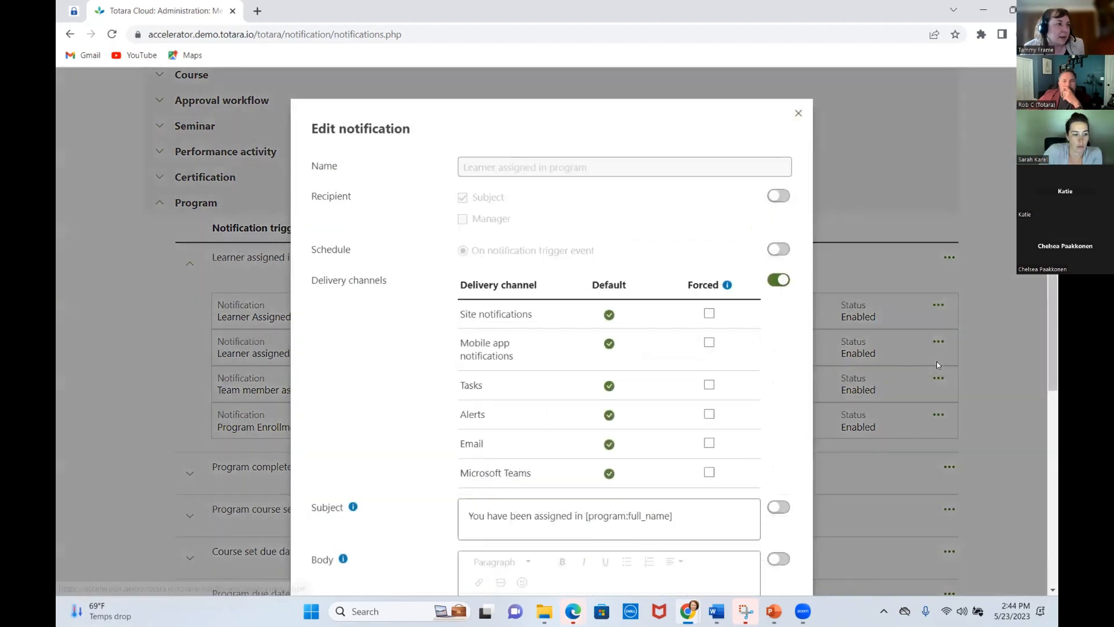
{"action": "left_click", "coordinate": [797, 109]}
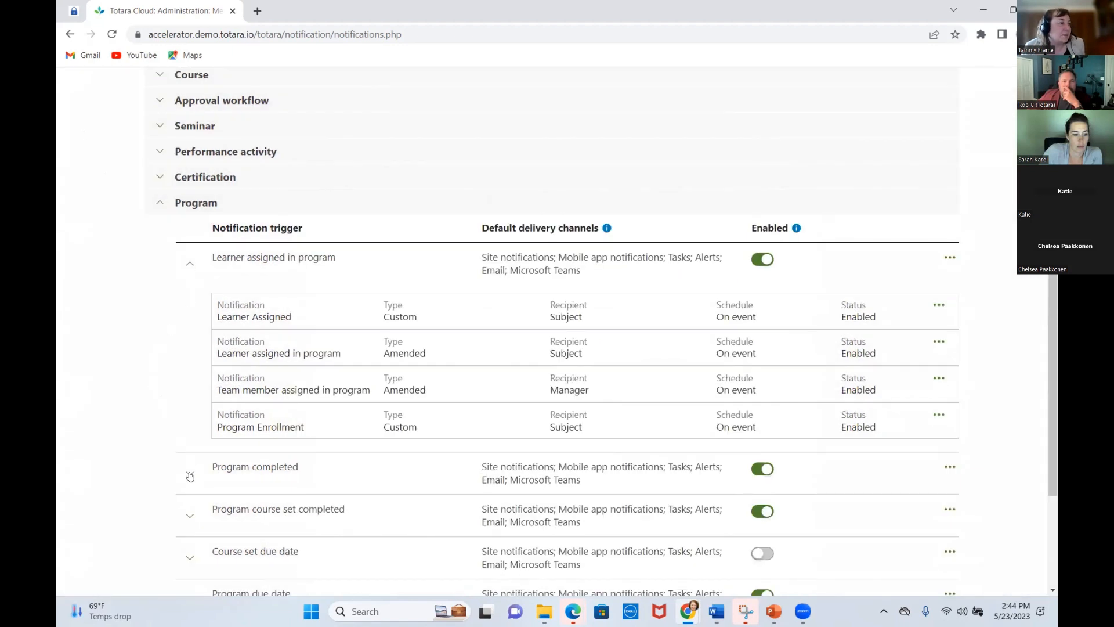
- Expand the Program completed and Program course set completed triggers to review their notifications
{"action": "left_click", "coordinate": [190, 471]}
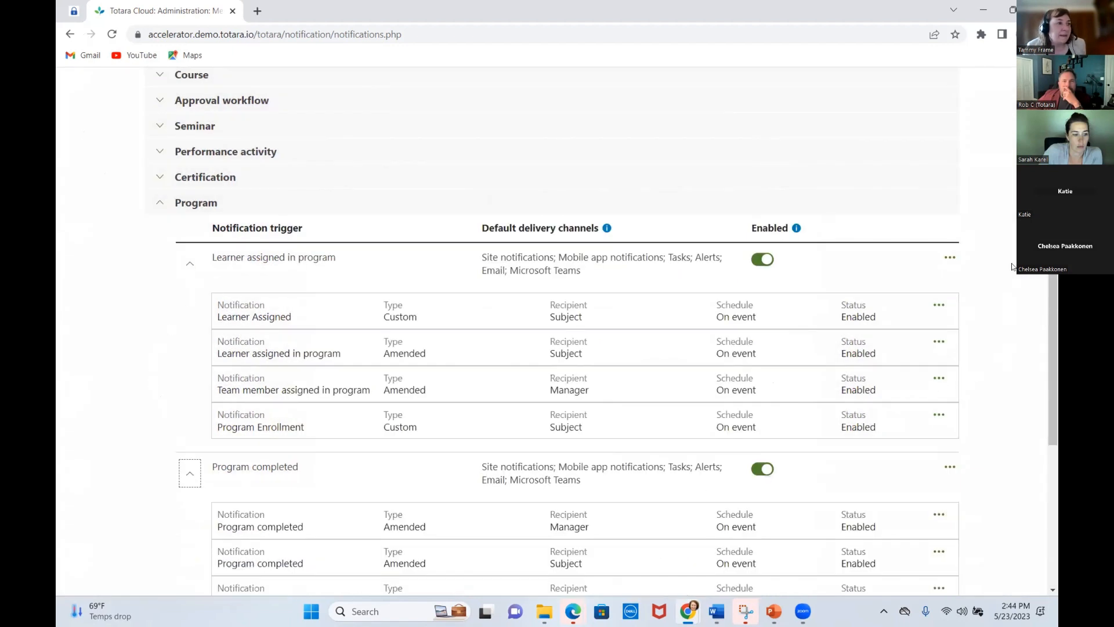
{"action": "scroll", "coordinate": [1054, 347], "scroll_direction": "down", "scroll_amount": 3}
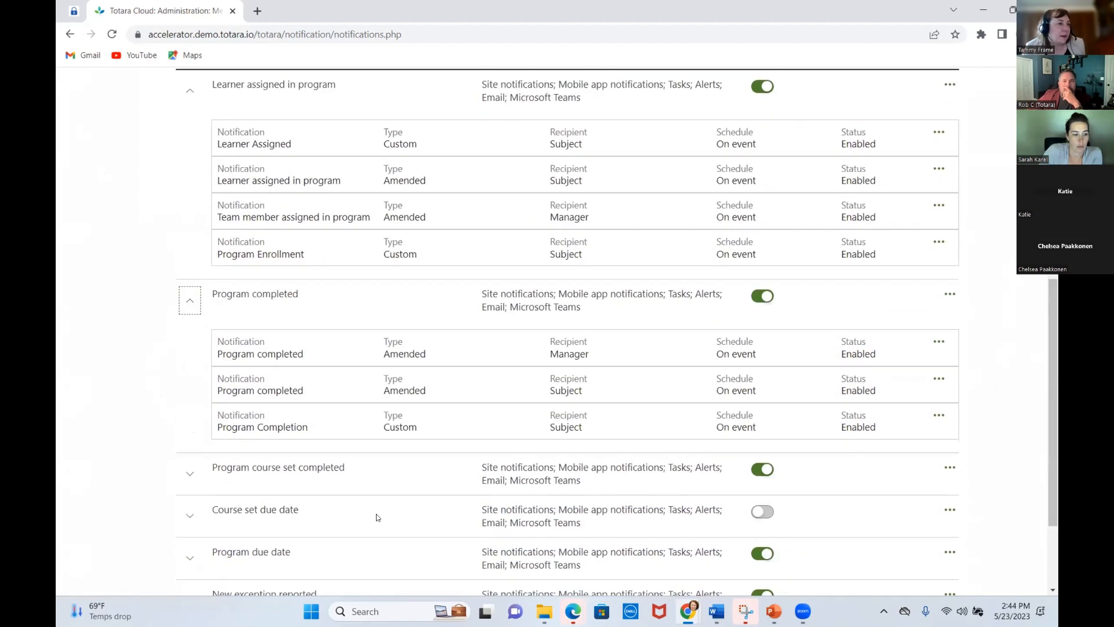
{"action": "left_click", "coordinate": [189, 475]}
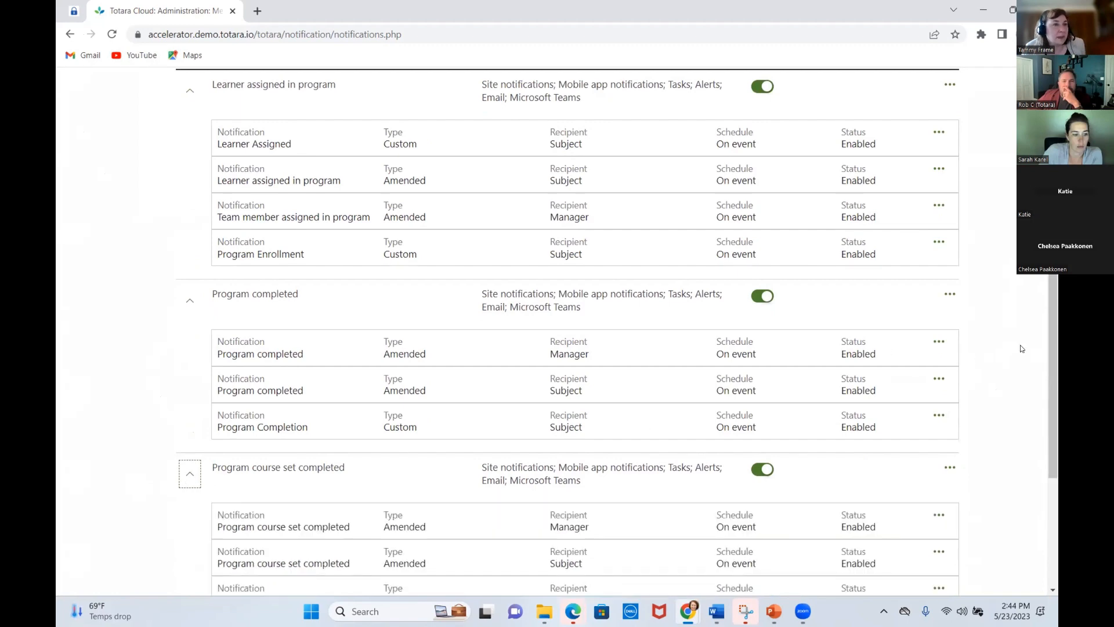
- Expand the Program due date trigger, examine the schedule of its "program due" notification, and close it without changes
{"action": "scroll", "coordinate": [1039, 377], "scroll_direction": "down", "scroll_amount": 3}
{"action": "scroll", "coordinate": [1036, 447], "scroll_direction": "down", "scroll_amount": 1}
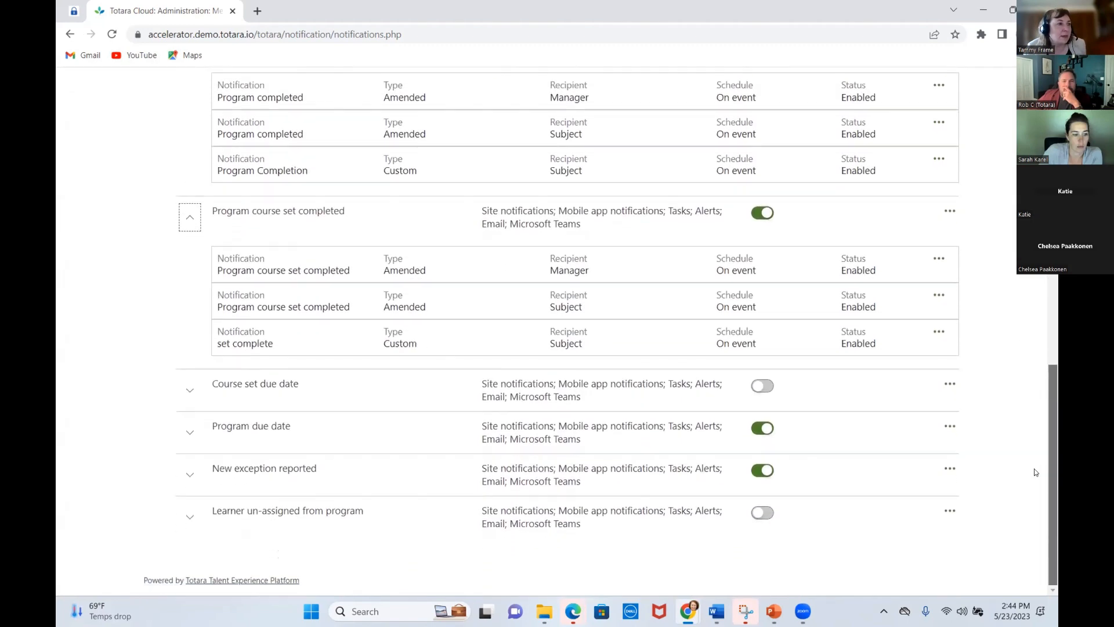
{"action": "left_click", "coordinate": [187, 433]}
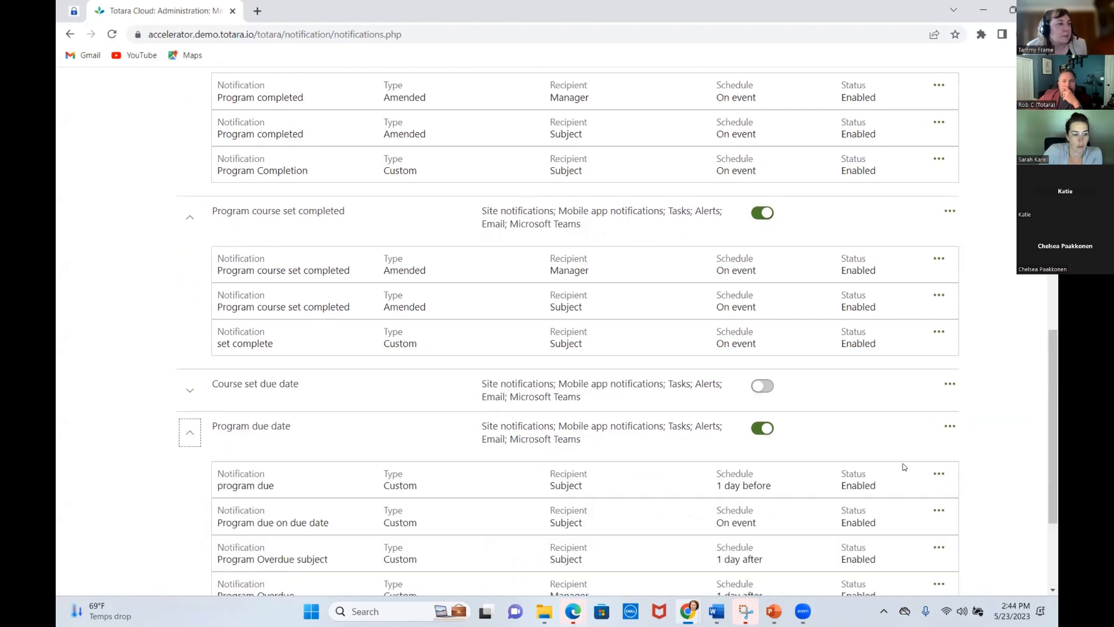
{"action": "left_click", "coordinate": [940, 474]}
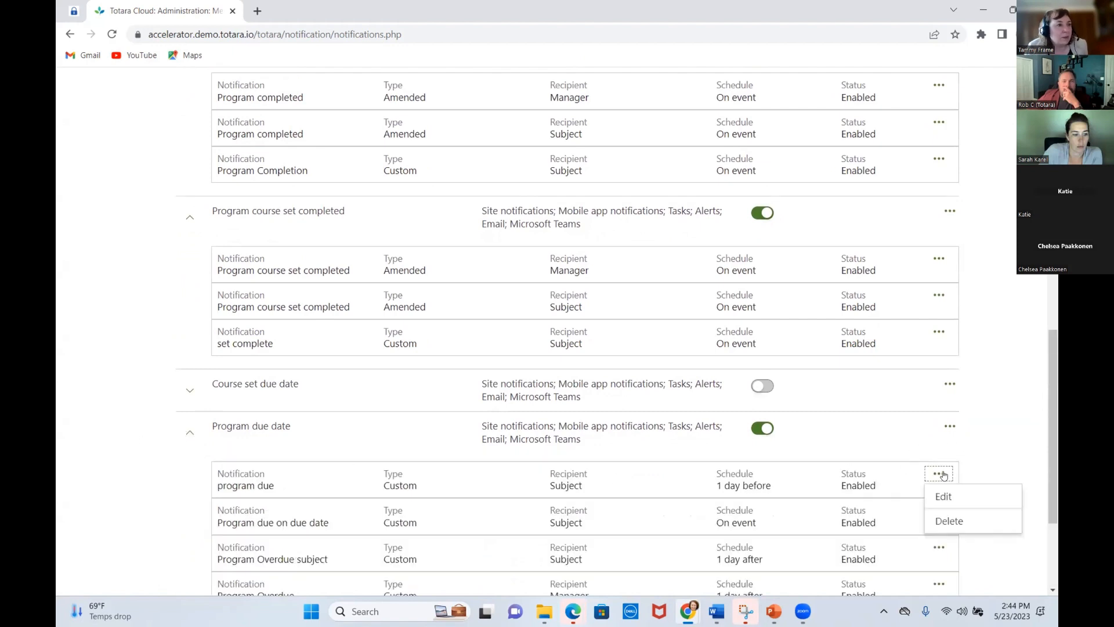
{"action": "left_click", "coordinate": [949, 494]}
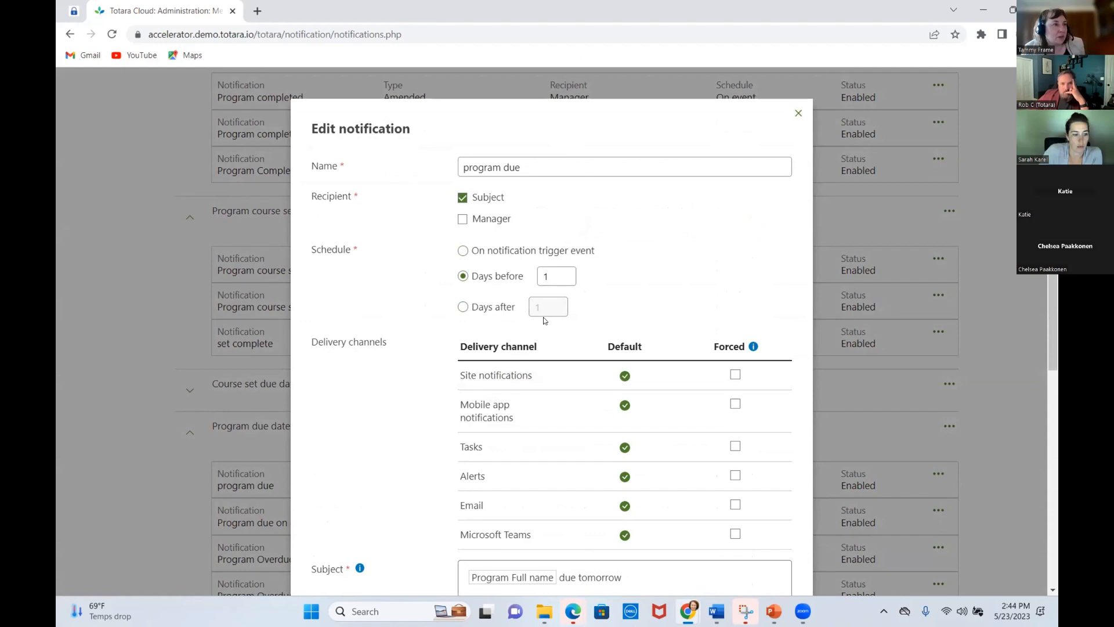
{"action": "left_click", "coordinate": [799, 114]}
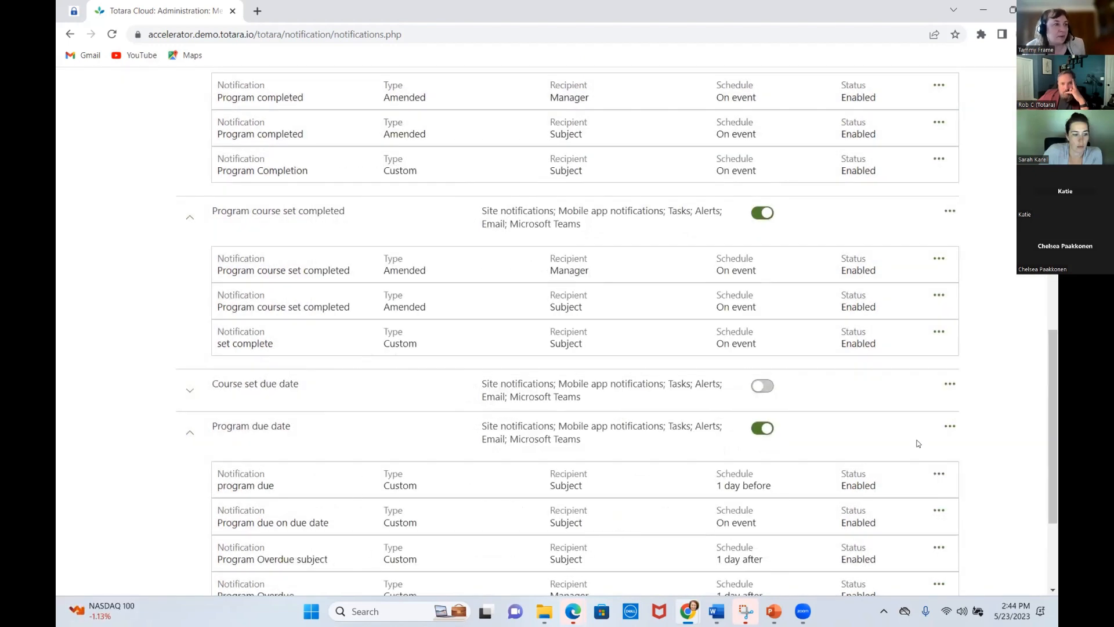
{"action": "scroll", "coordinate": [1055, 500], "scroll_direction": "down", "scroll_amount": 3}
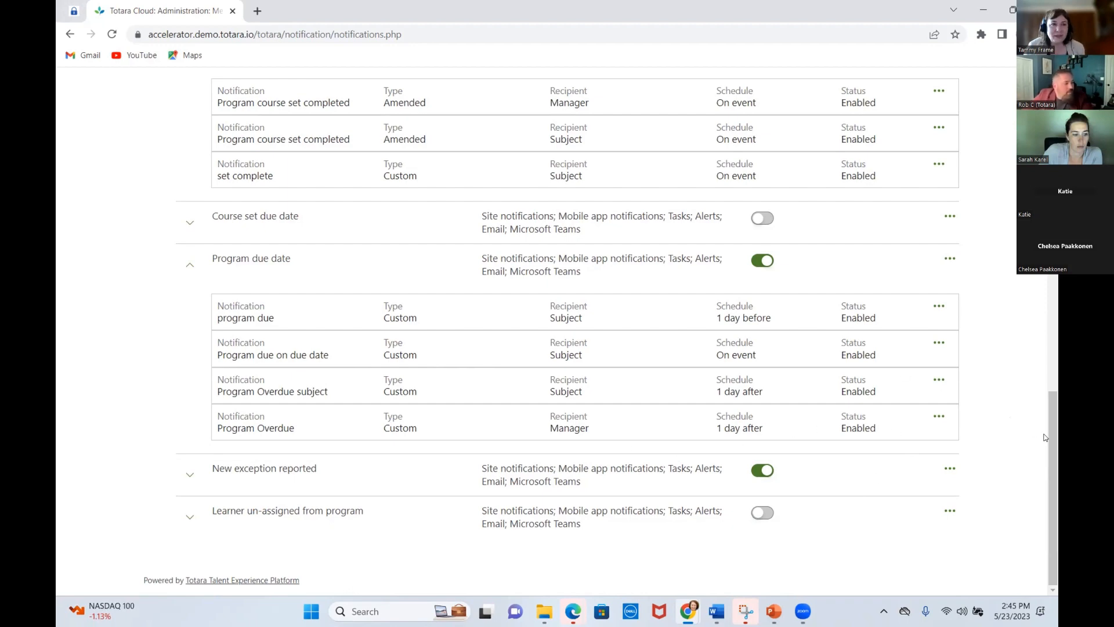
- Go to the Competencies administration page and look over the competency frameworks and competency scales
{"action": "left_click_drag", "start_coordinate": [1051, 436], "coordinate": [1052, 107]}
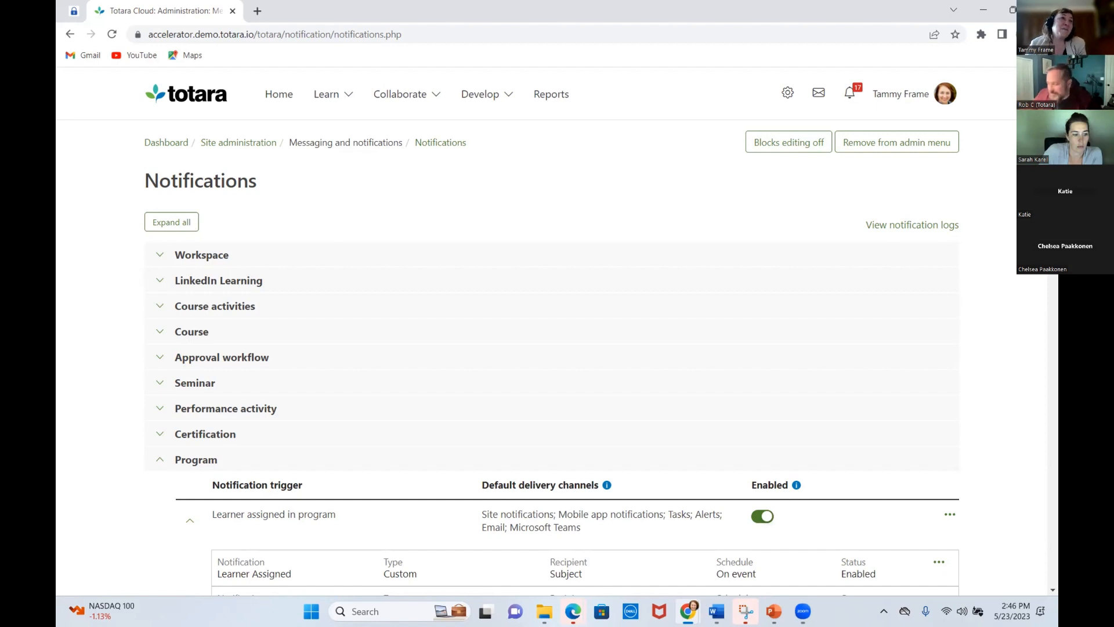
{"action": "left_click", "coordinate": [788, 92]}
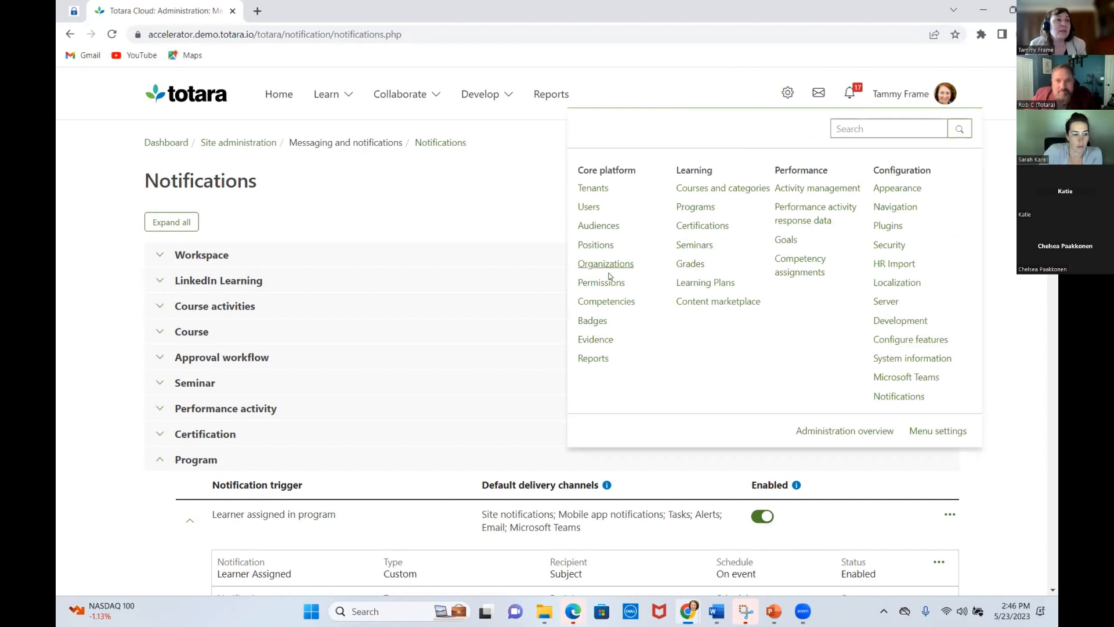
{"action": "left_click", "coordinate": [607, 301]}
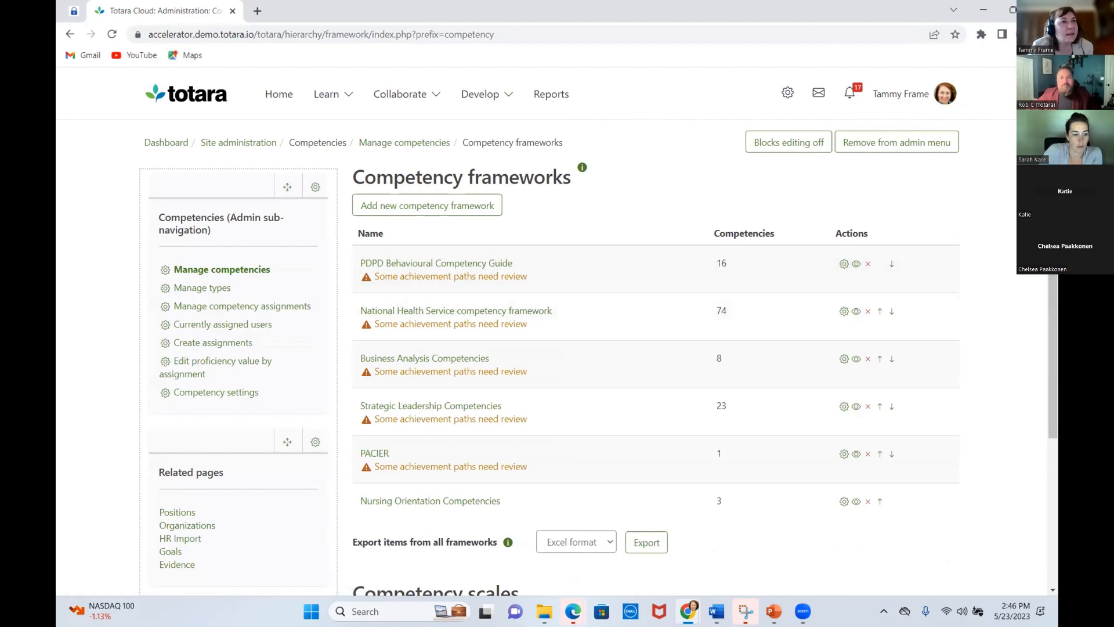
{"action": "scroll", "coordinate": [828, 168], "scroll_direction": "down", "scroll_amount": 1}
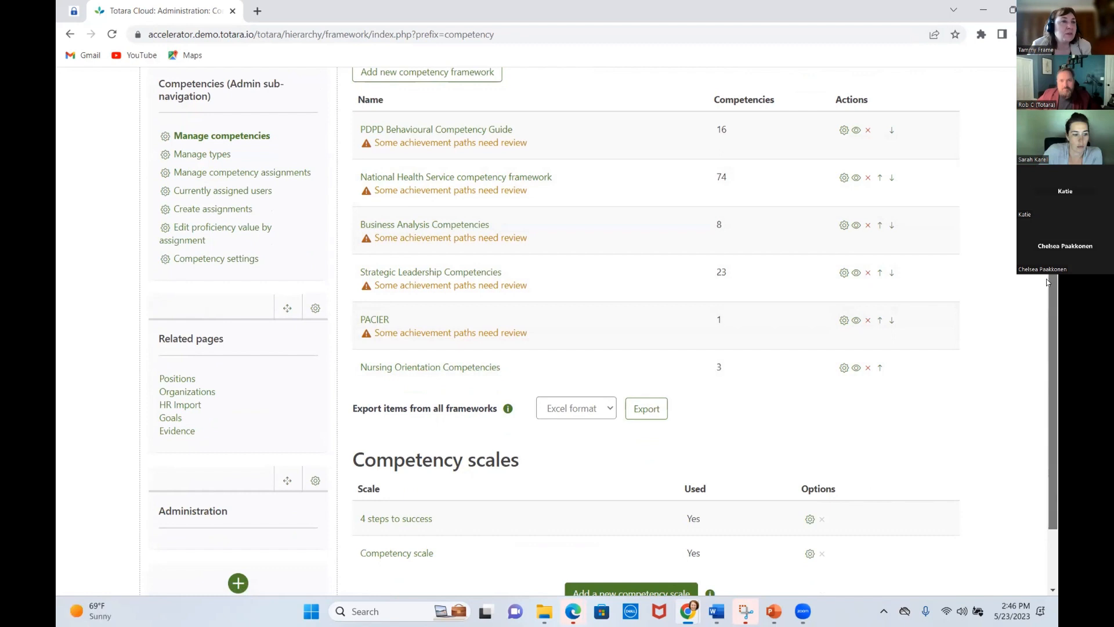
{"action": "scroll", "coordinate": [1053, 381], "scroll_direction": "down", "scroll_amount": 2}
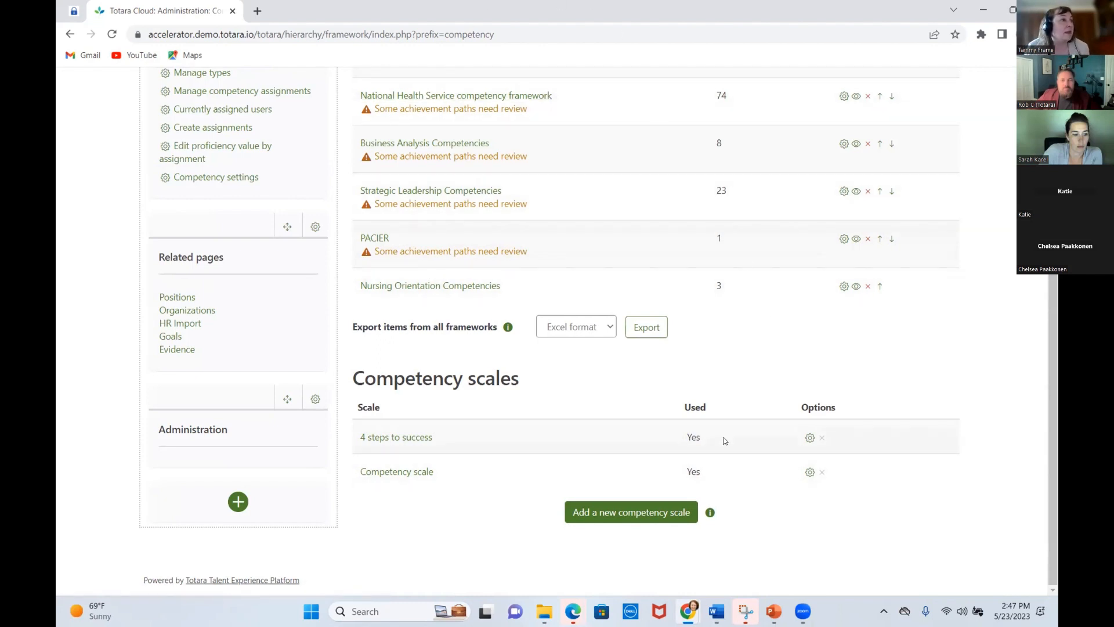
- Open the "4 steps to success" competency scale, then save and apply its value settings
{"action": "left_click", "coordinate": [400, 438]}
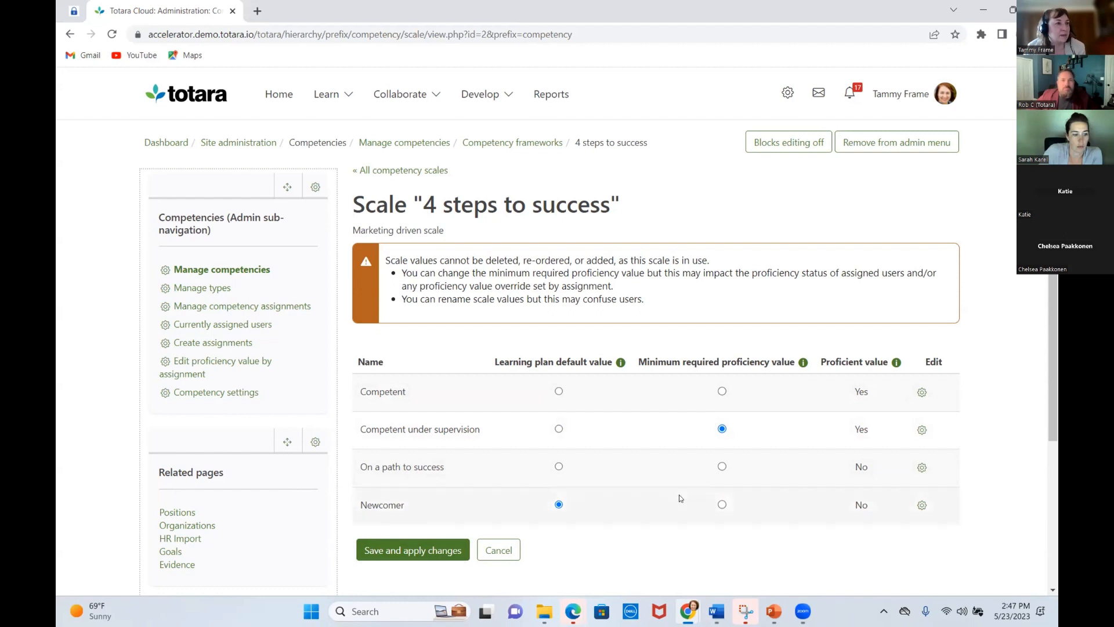
{"action": "left_click", "coordinate": [377, 551]}
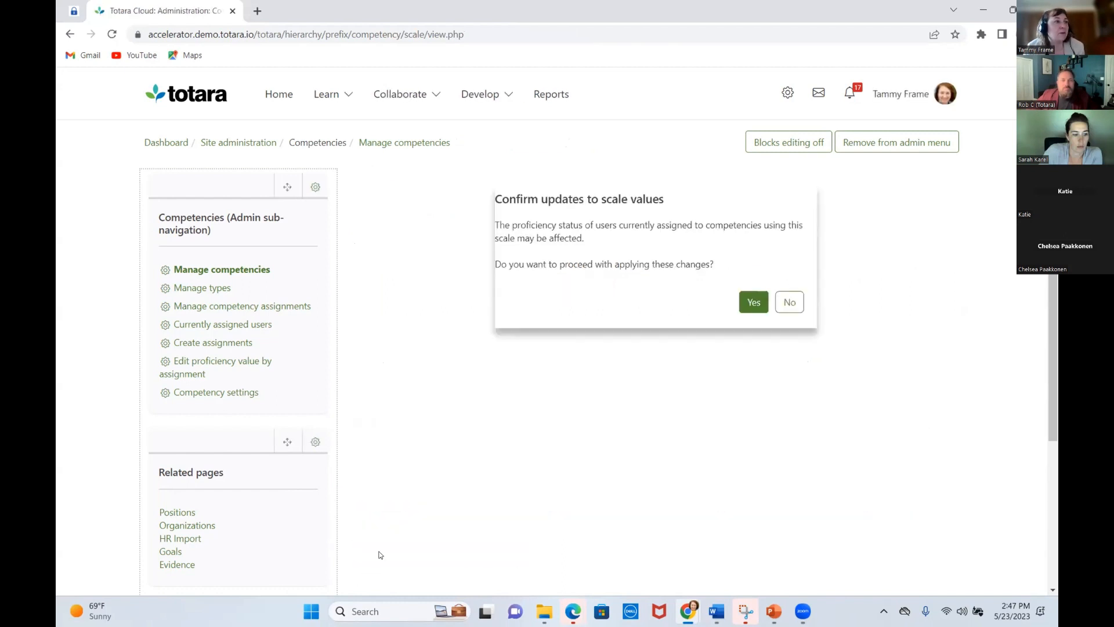
{"action": "left_click", "coordinate": [745, 308]}
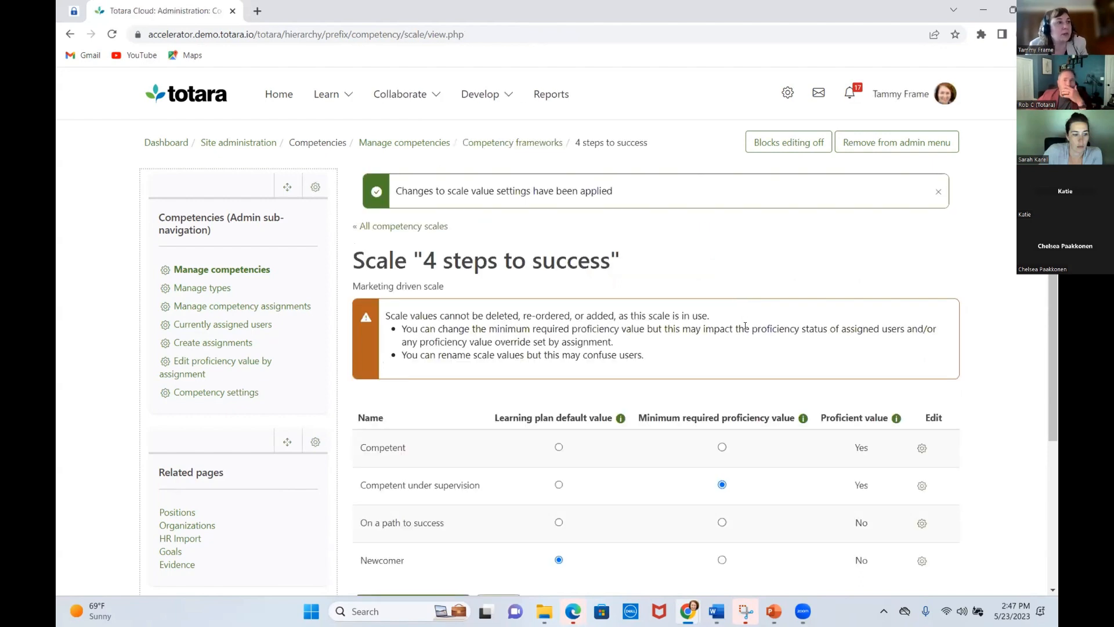
- Return to the competency frameworks and view the Repositioning competency in the Nursing Orientation Competencies framework
{"action": "left_click", "coordinate": [486, 144]}
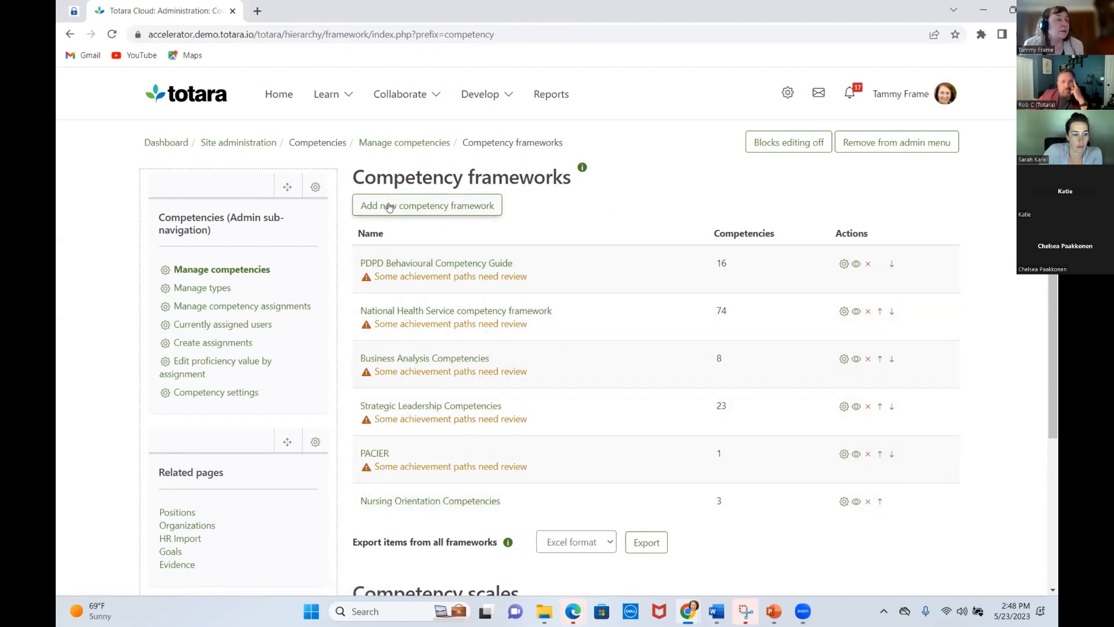
{"action": "left_click", "coordinate": [420, 501]}
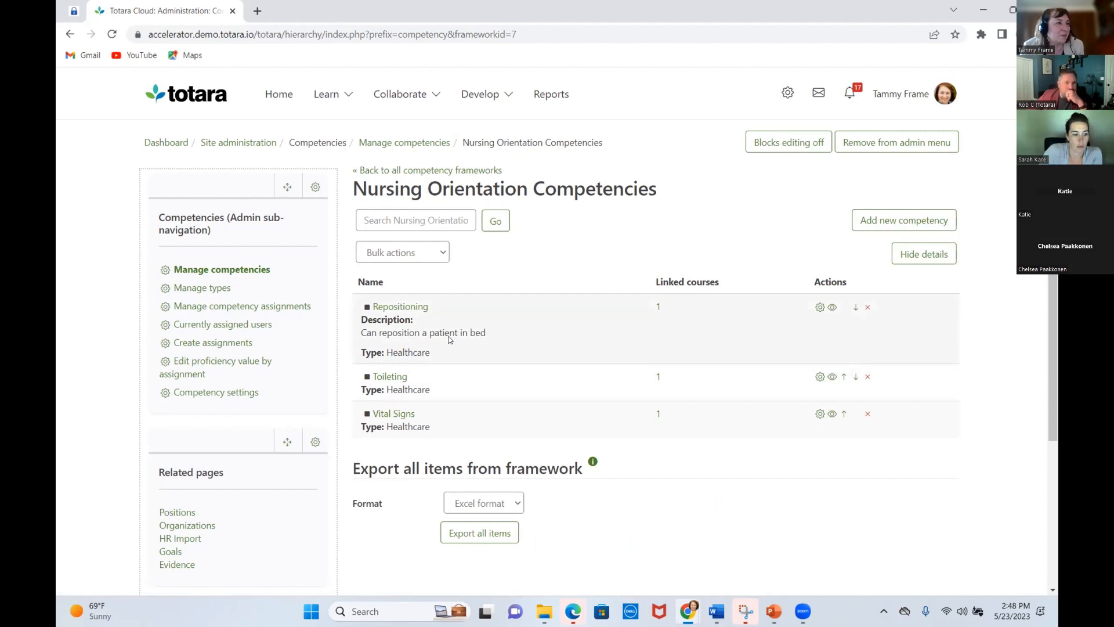
{"action": "left_click", "coordinate": [407, 305]}
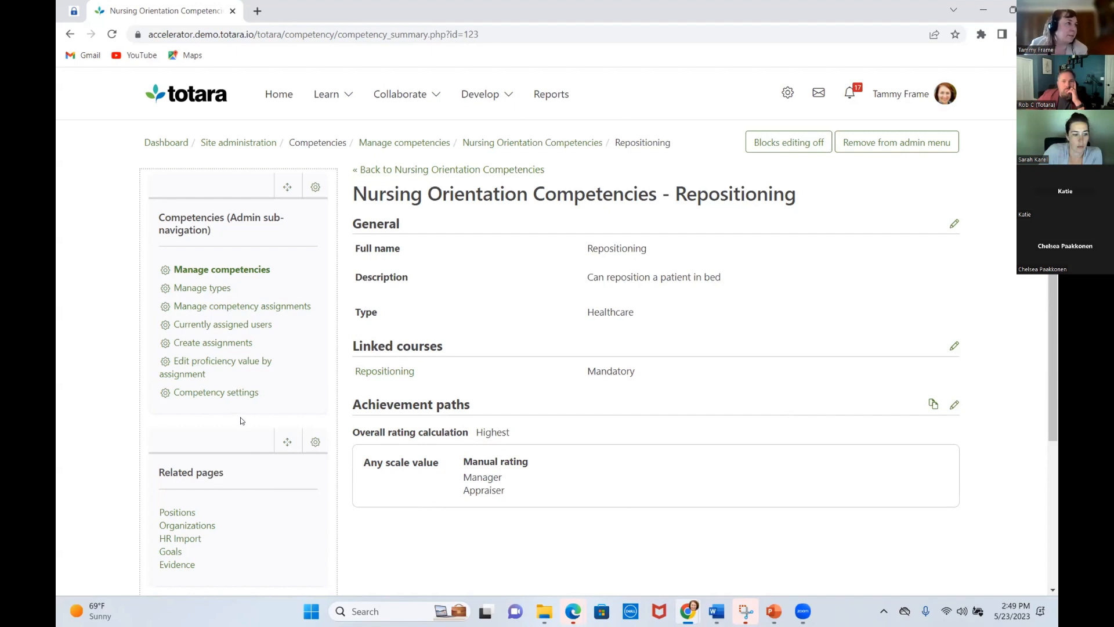
- Start creating competency assignments, limit the list to the Nursing Orientation Competencies framework, and select Repositioning, Toileting and Vital Signs
{"action": "left_click", "coordinate": [207, 348]}
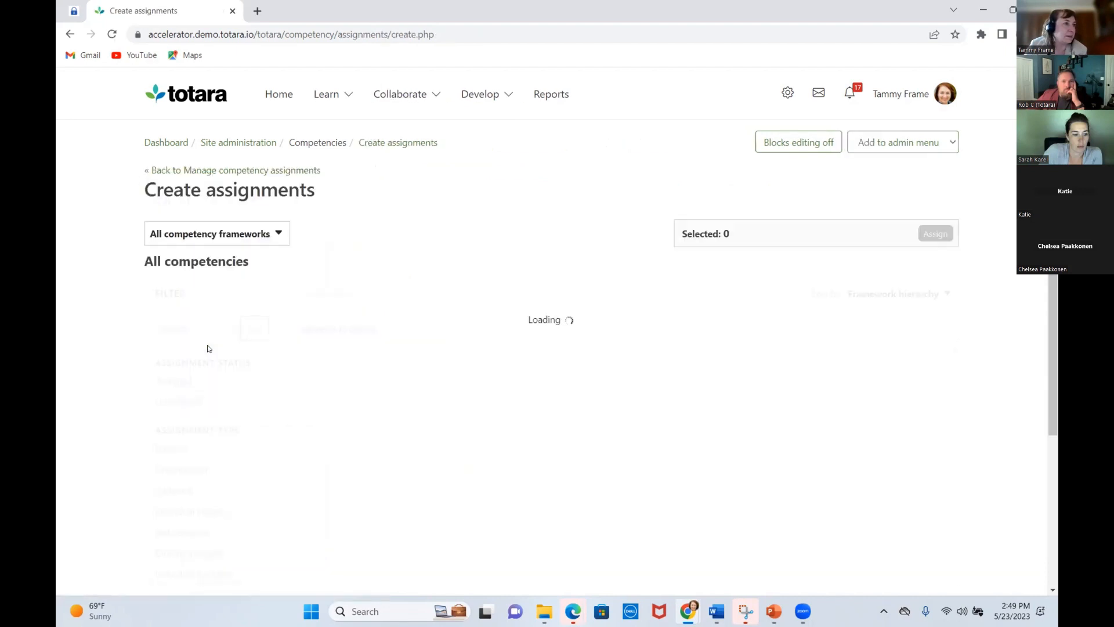
{"action": "left_click", "coordinate": [207, 235]}
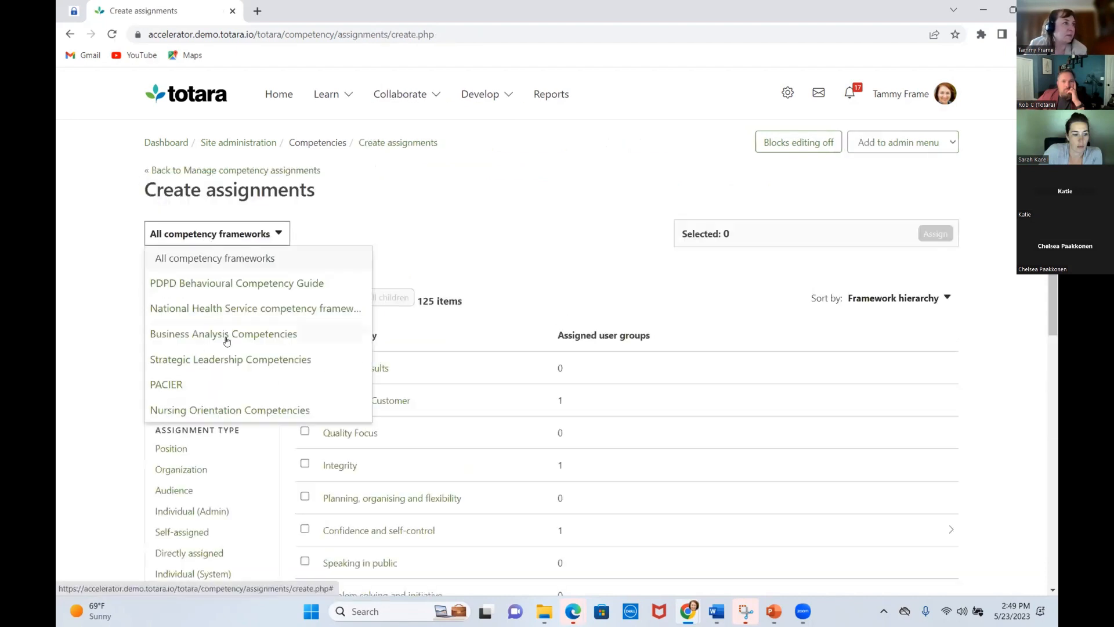
{"action": "left_click", "coordinate": [223, 411]}
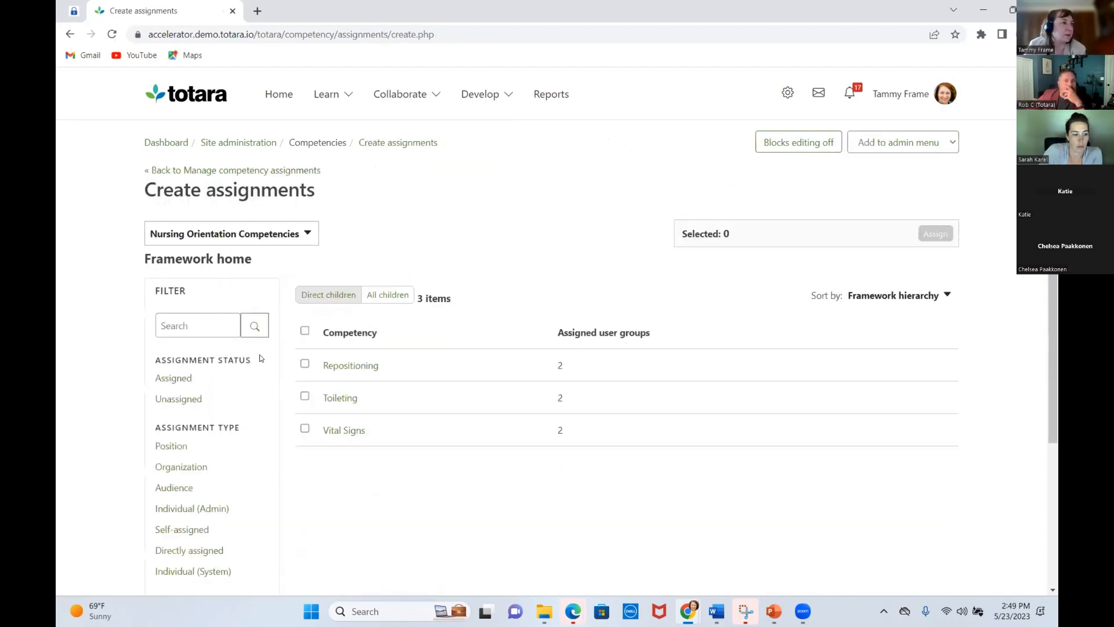
{"action": "left_click", "coordinate": [304, 332]}
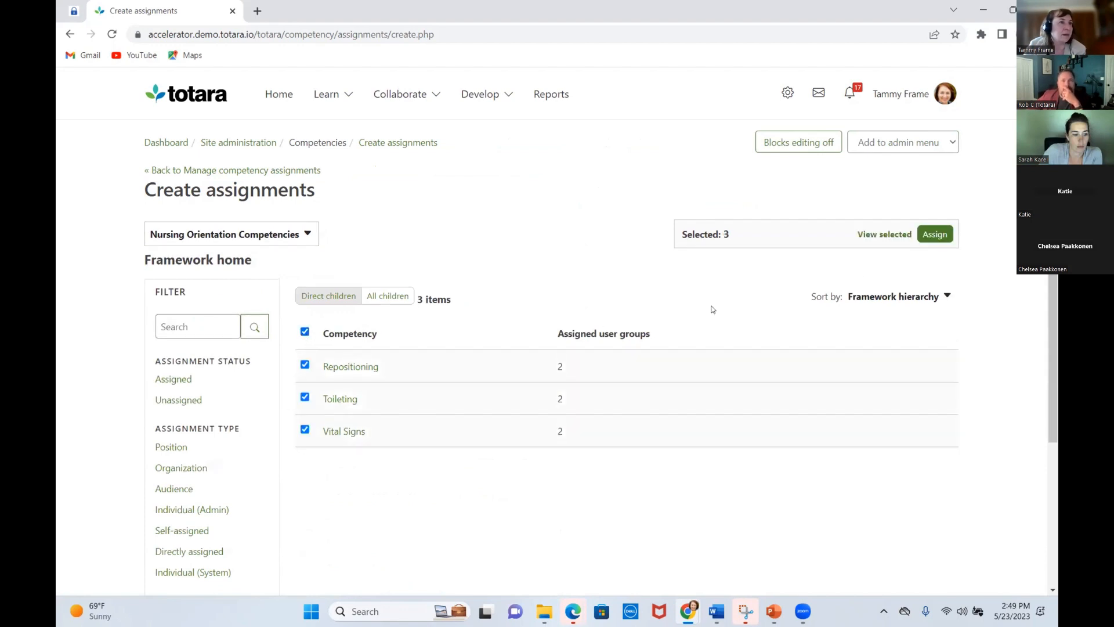
- Proceed to assigning the three selected competencies, check which user group types can be added, and return to the competency selection
{"action": "left_click", "coordinate": [933, 235]}
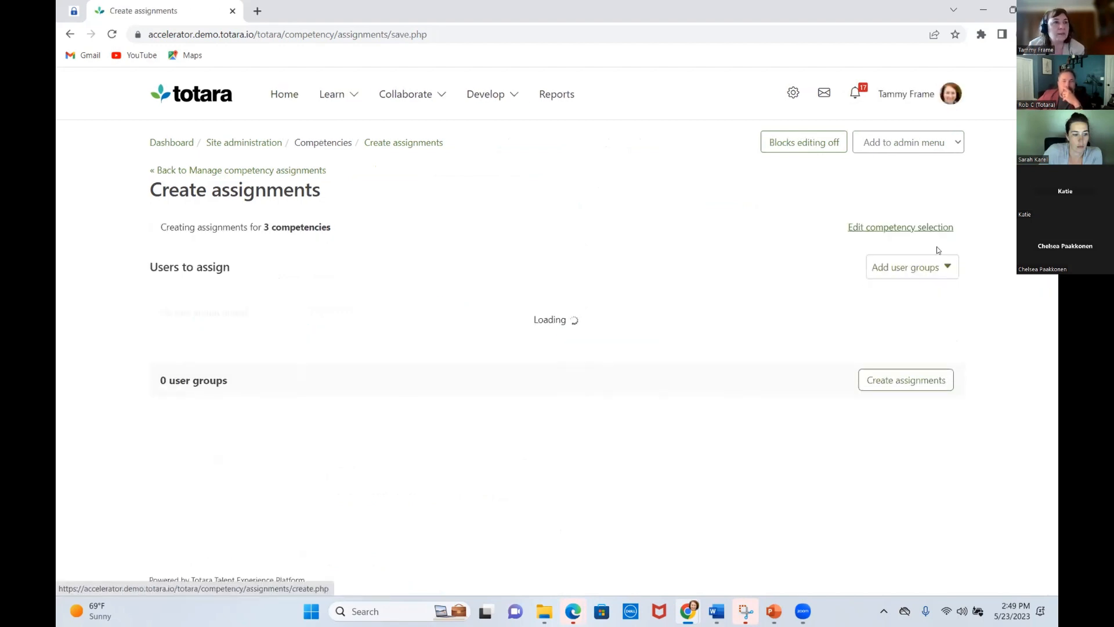
{"action": "left_click", "coordinate": [942, 272]}
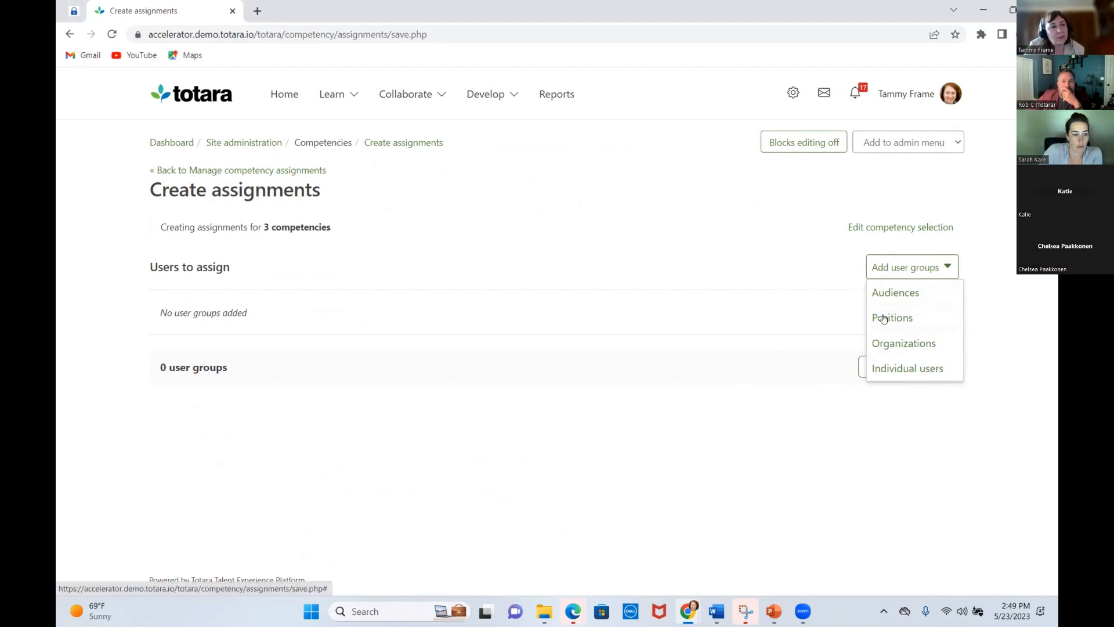
{"action": "left_click", "coordinate": [69, 35]}
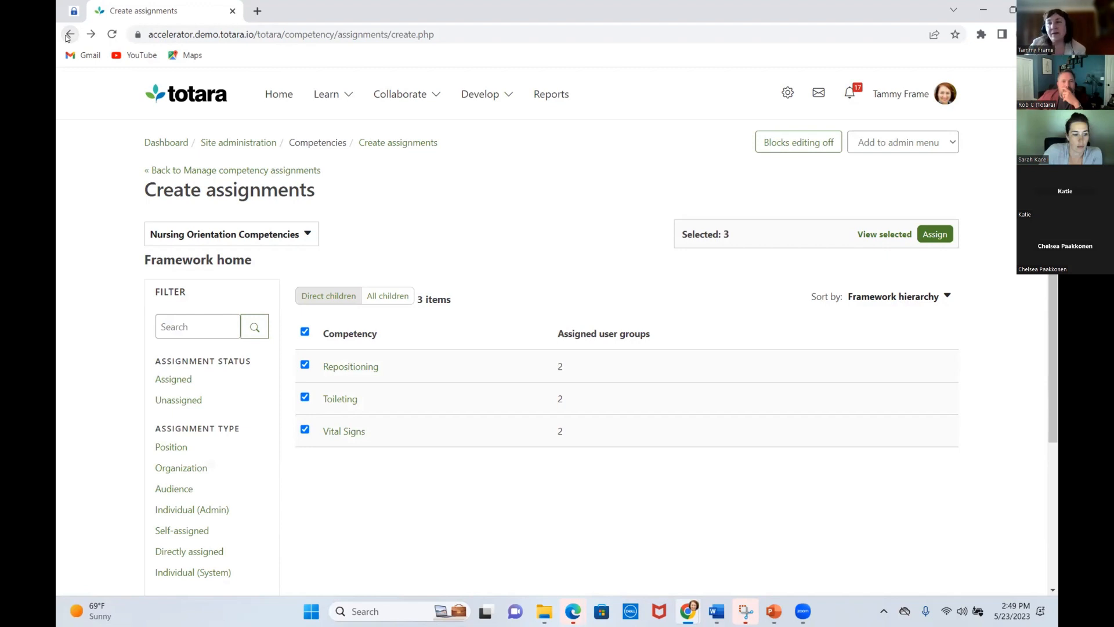
- Go to the performance activity management page and open the Weekly check-in activity
{"action": "left_click", "coordinate": [787, 94]}
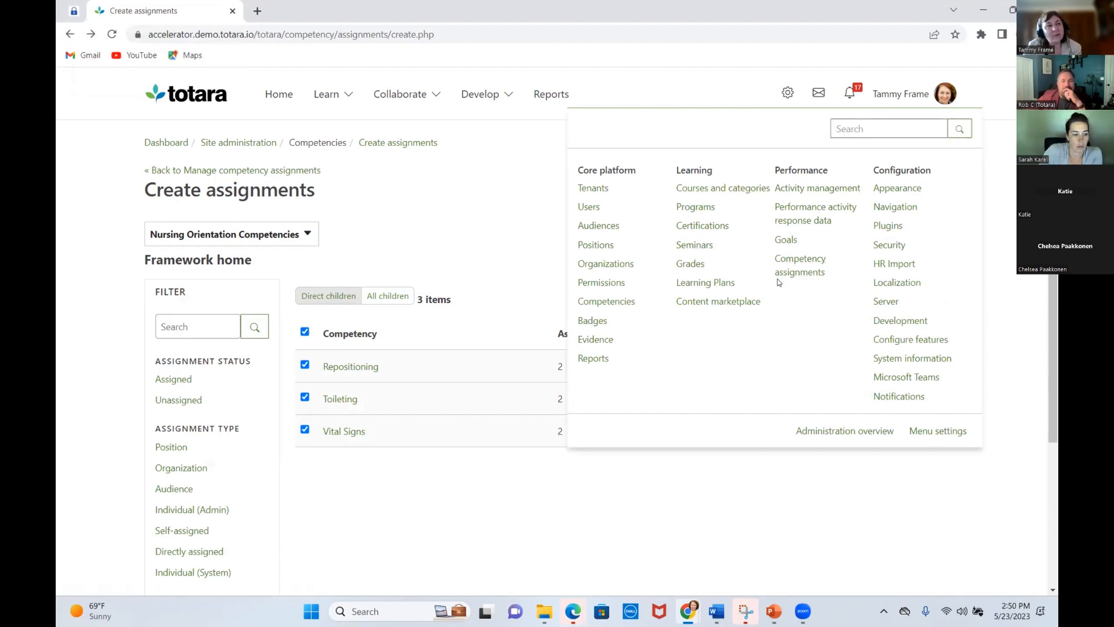
{"action": "left_click", "coordinate": [812, 191]}
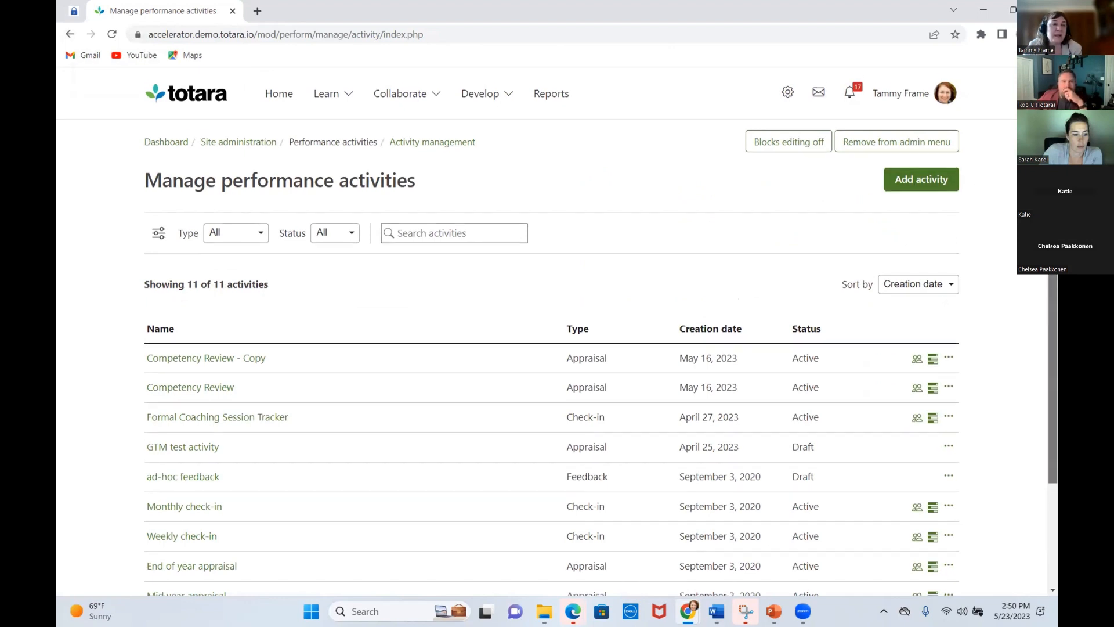
{"action": "scroll", "coordinate": [1044, 382], "scroll_direction": "down", "scroll_amount": 3}
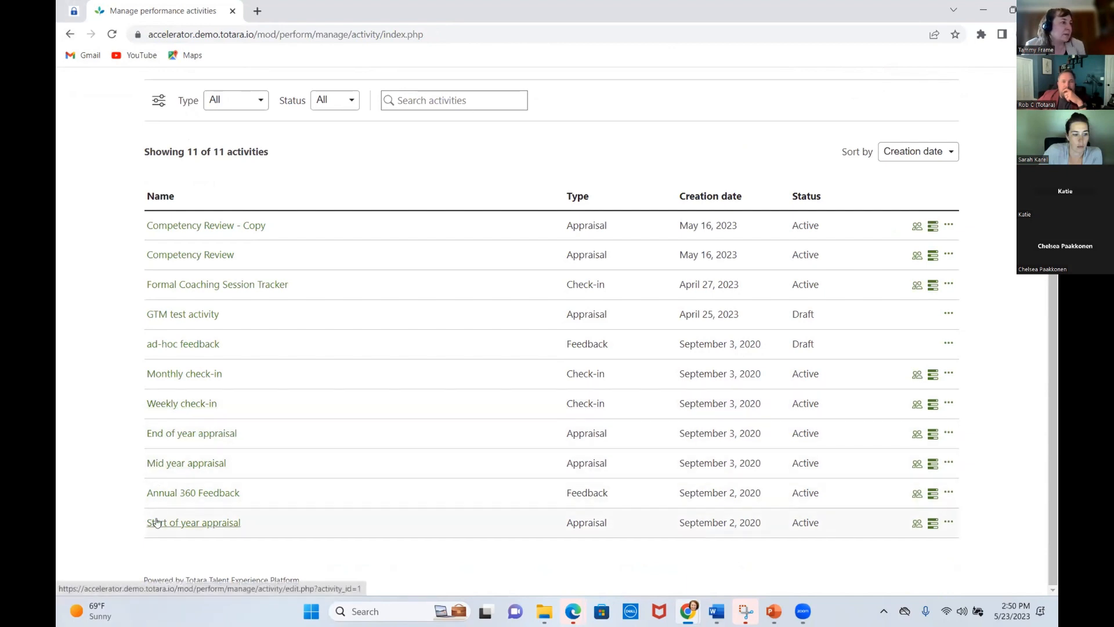
{"action": "left_click", "coordinate": [168, 405]}
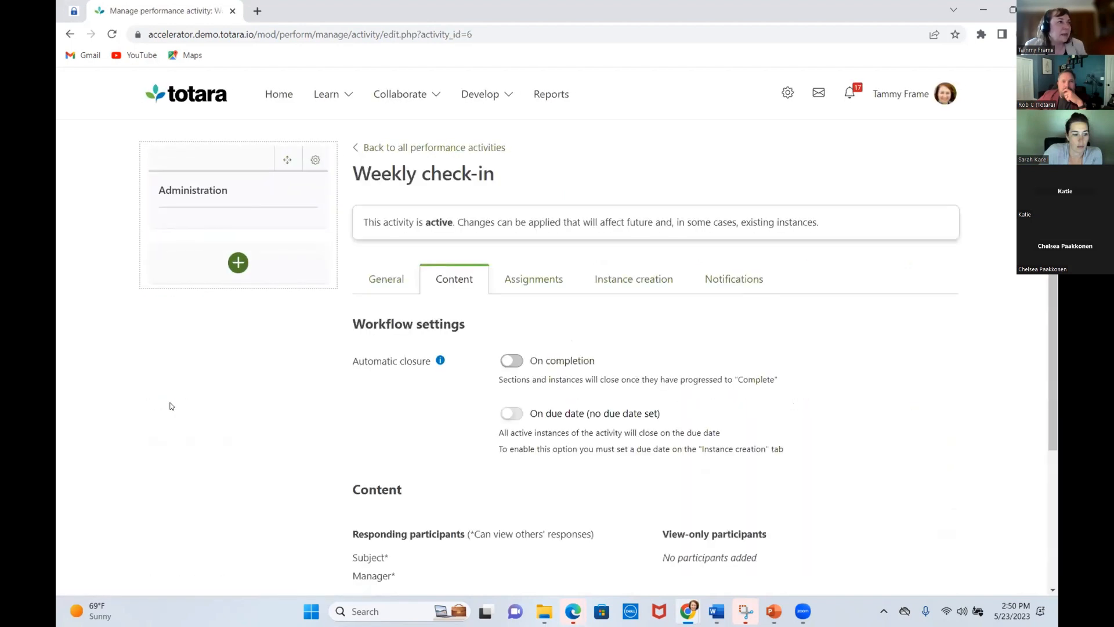
- Review the Weekly check-in's general settings, then its workflow settings and responding participants
{"action": "left_click", "coordinate": [386, 280]}
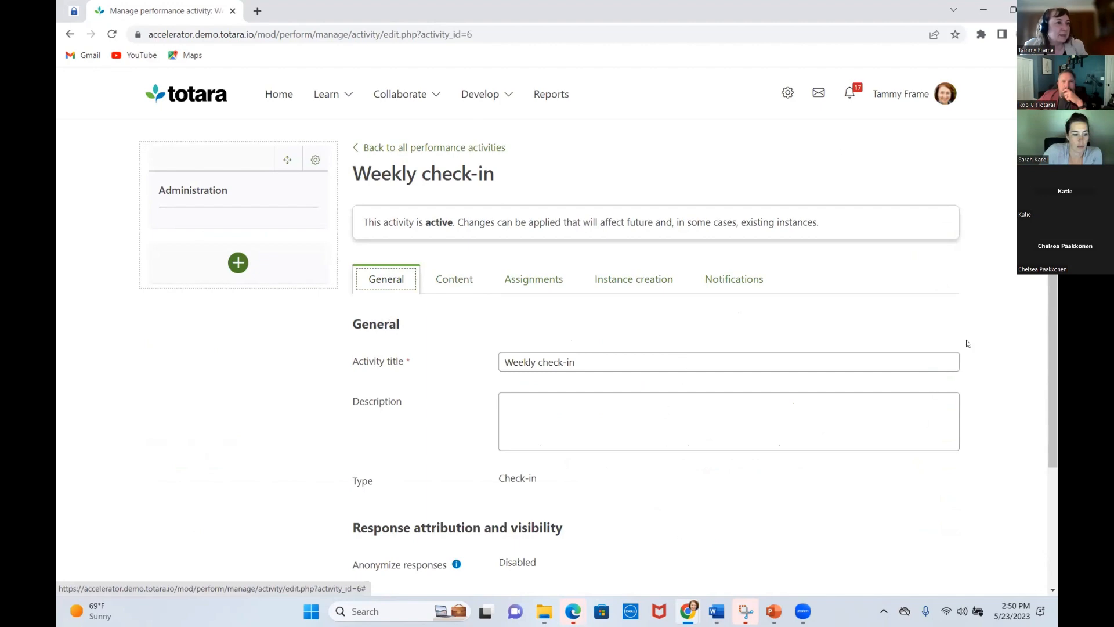
{"action": "mouse_move", "coordinate": [1052, 282]}
{"action": "left_mouse_down"}
{"action": "mouse_move", "coordinate": [1052, 402]}
{"action": "mouse_move", "coordinate": [1053, 261]}
{"action": "left_mouse_up"}
{"action": "left_click", "coordinate": [438, 272]}
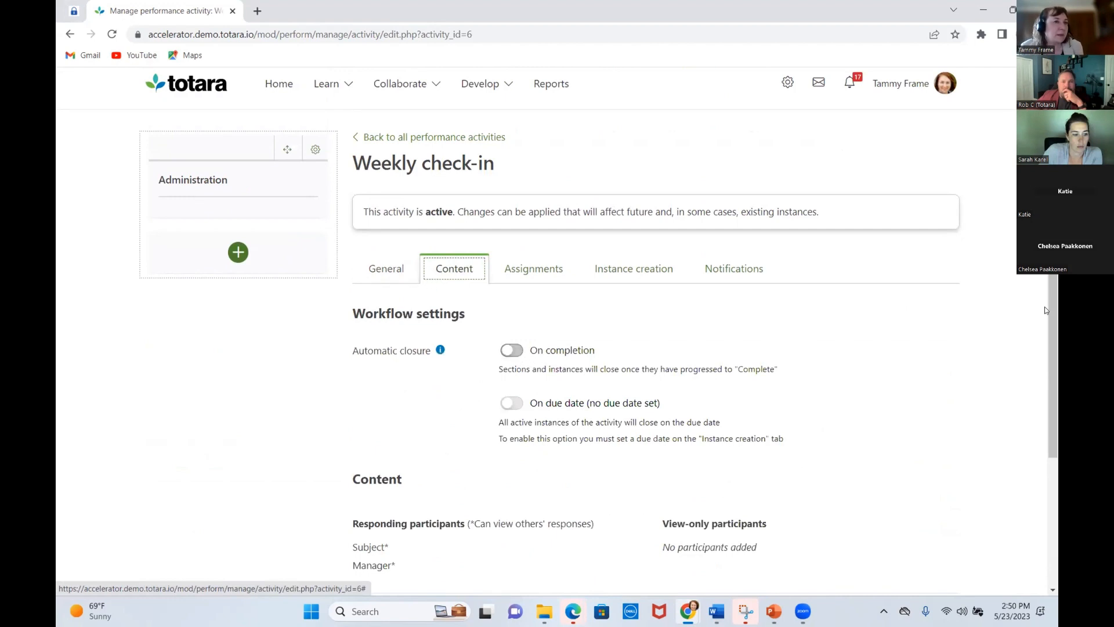
{"action": "left_click_drag", "start_coordinate": [1052, 314], "coordinate": [1054, 458]}
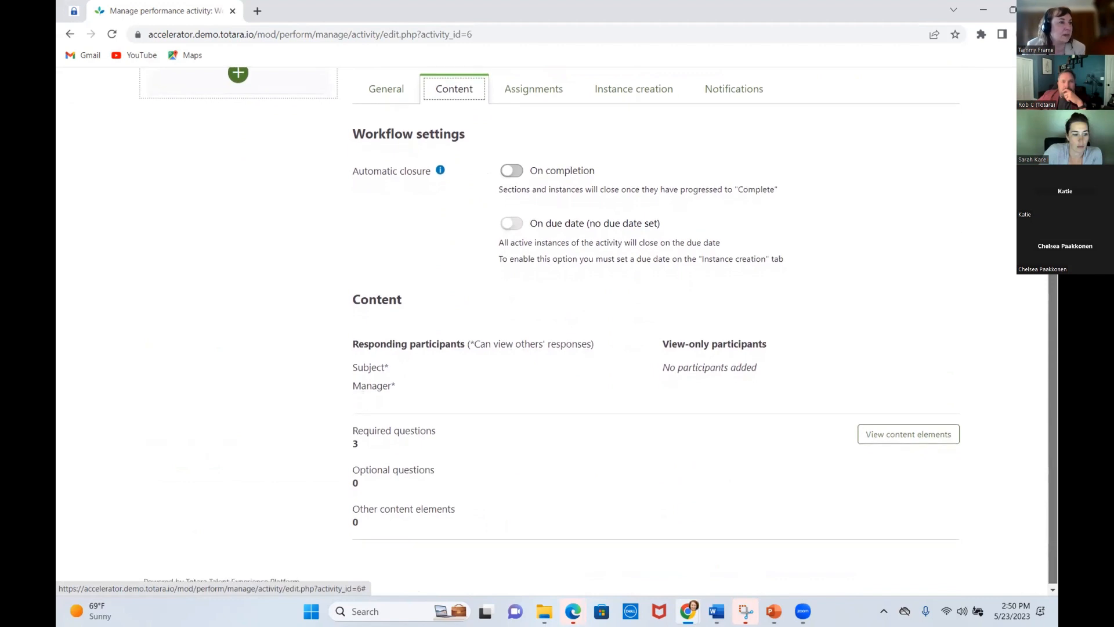
- View the content elements of the Weekly check-in, look over its questions, and return to the activity settings
{"action": "left_click", "coordinate": [912, 436]}
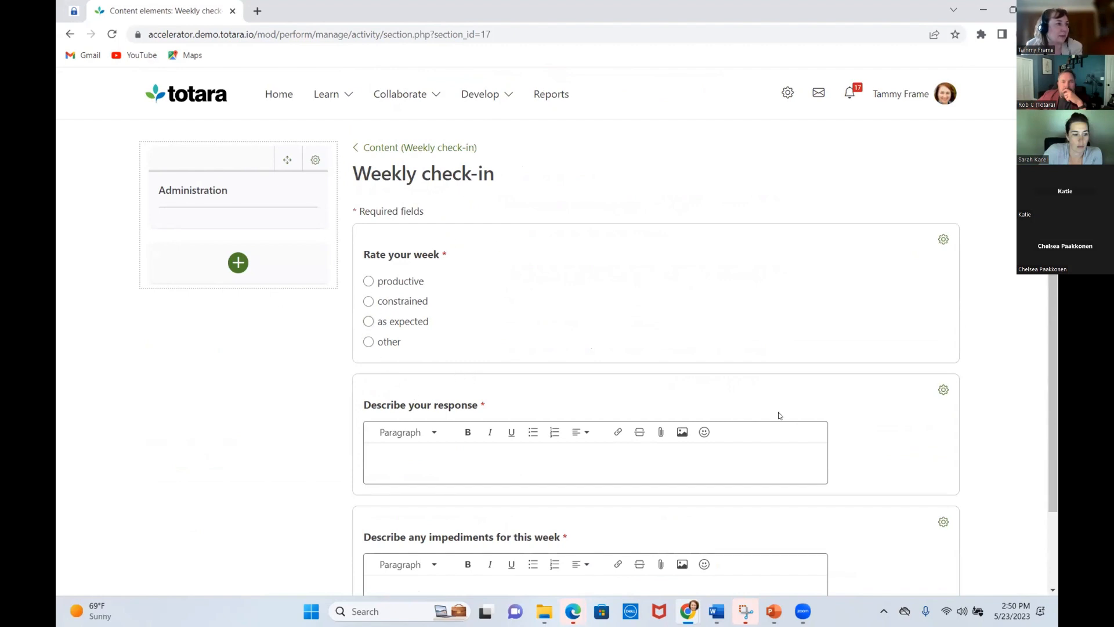
{"action": "scroll", "coordinate": [581, 349], "scroll_direction": "down", "scroll_amount": 2}
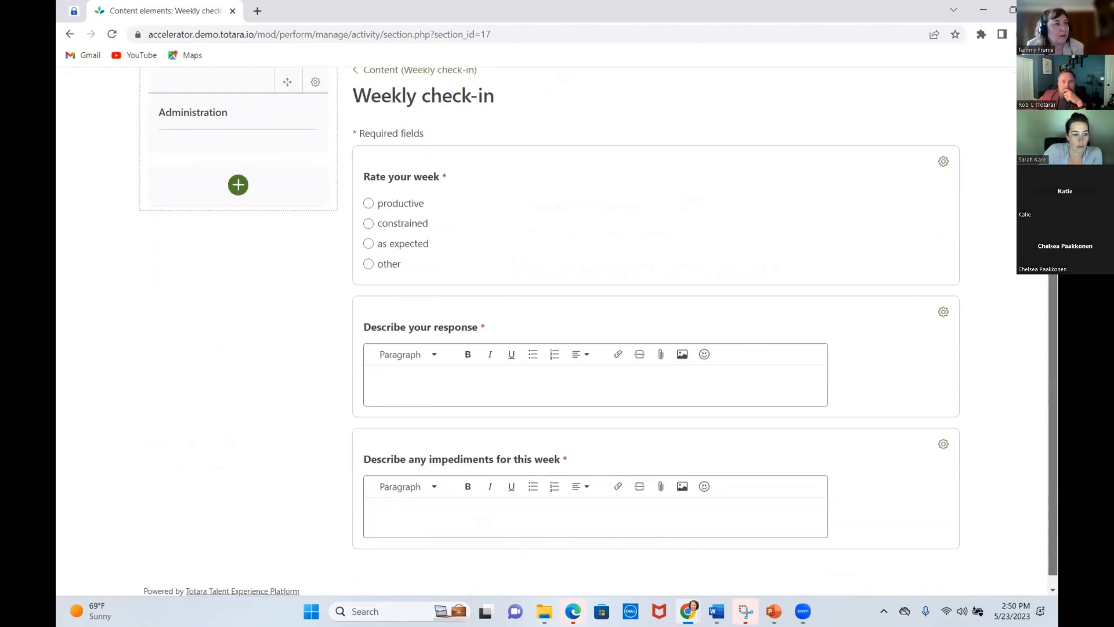
{"action": "scroll", "coordinate": [580, 348], "scroll_direction": "up", "scroll_amount": 2}
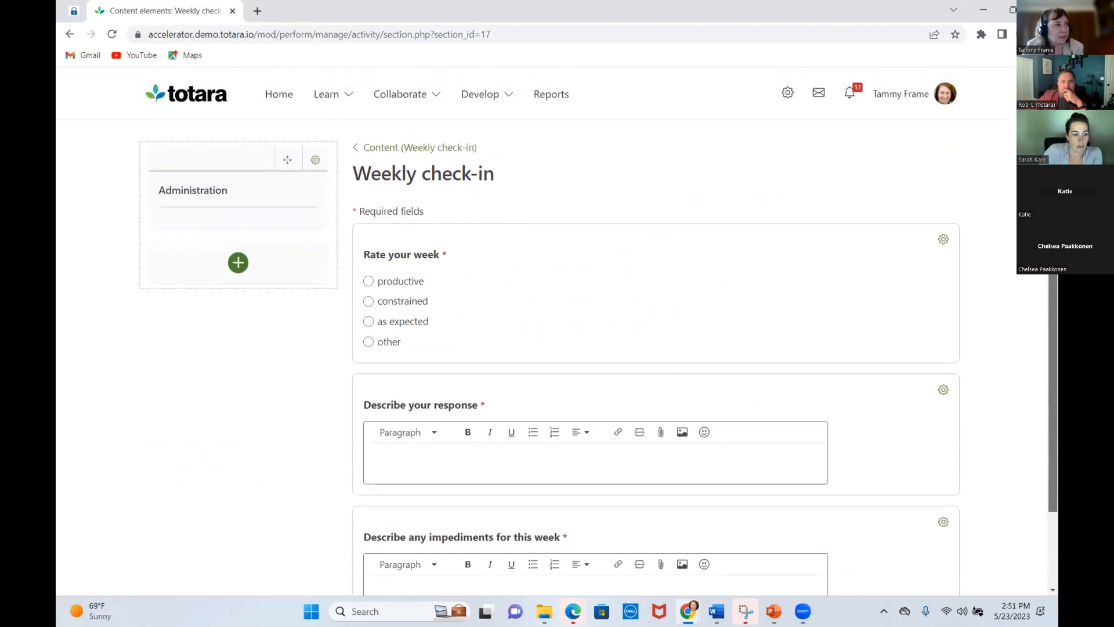
{"action": "left_click", "coordinate": [62, 31]}
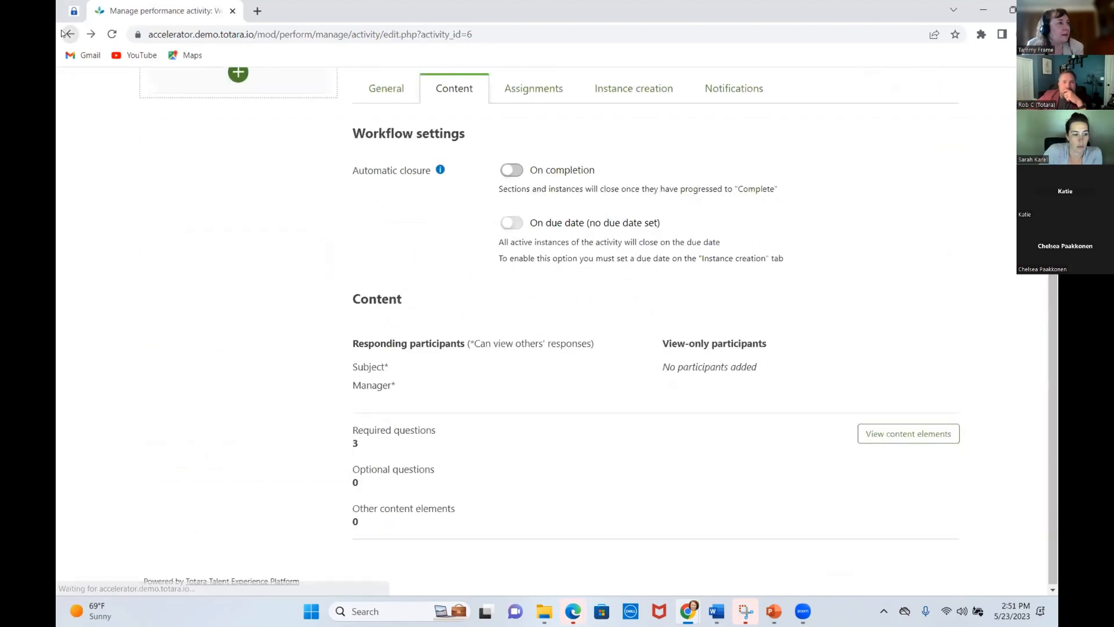
- Review the Weekly check-in's assignments, including the available user assignment types and the selection of participants
{"action": "left_click", "coordinate": [515, 89]}
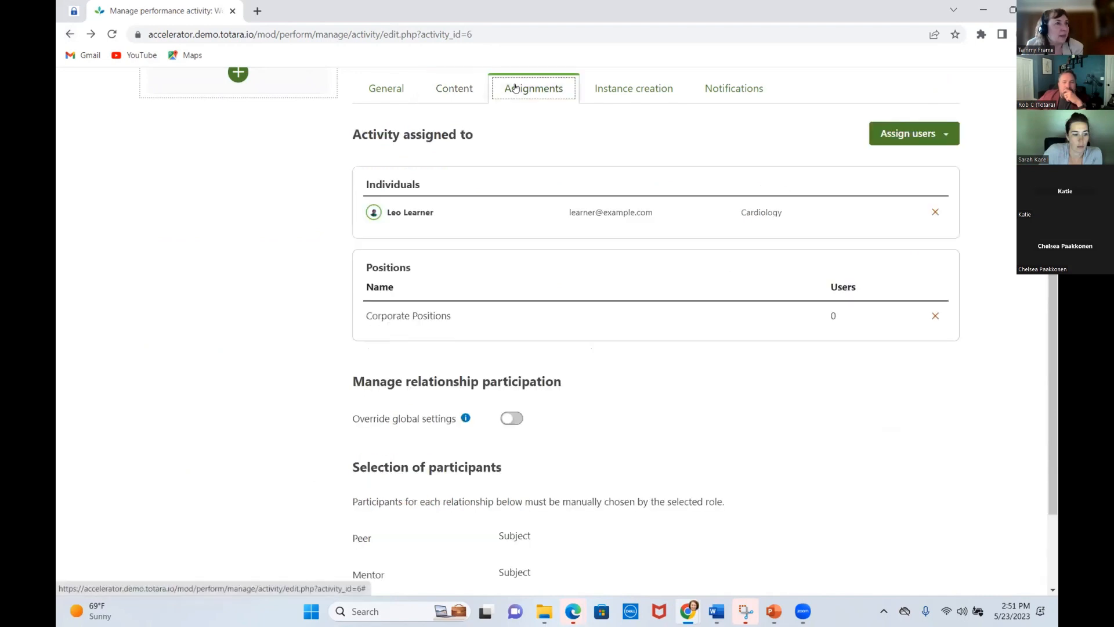
{"action": "left_click", "coordinate": [908, 133]}
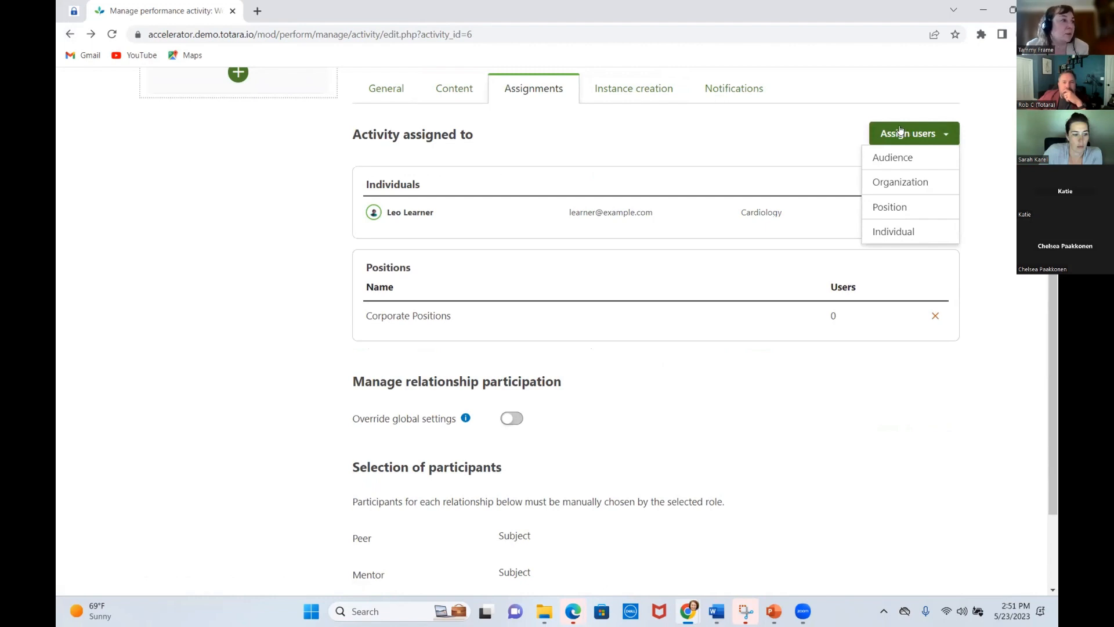
{"action": "left_click", "coordinate": [900, 131]}
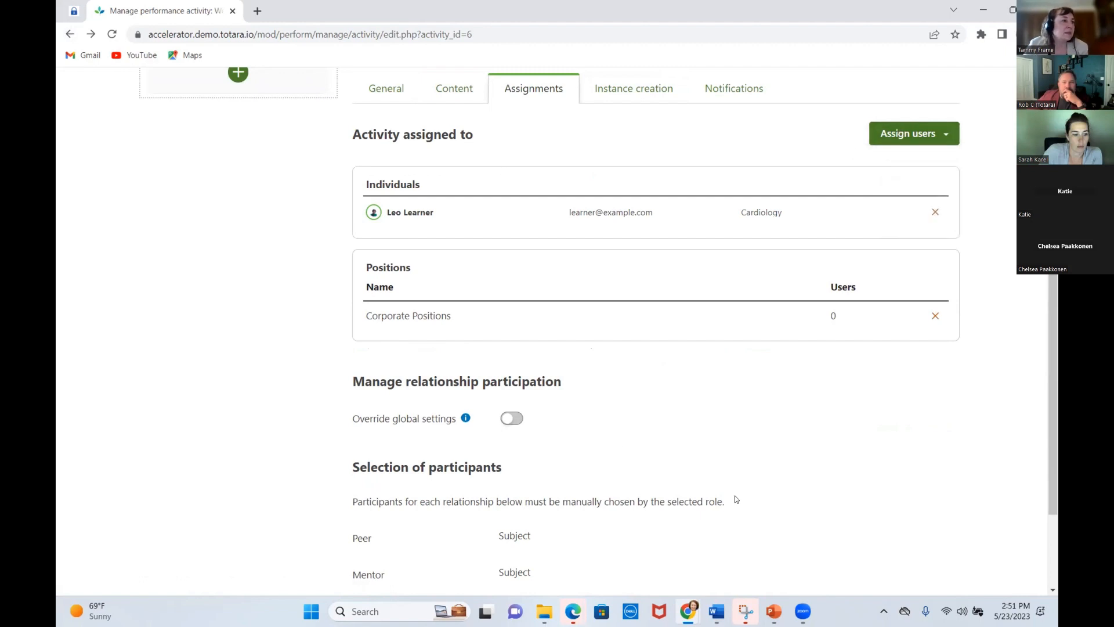
{"action": "scroll", "coordinate": [1052, 314], "scroll_direction": "down", "scroll_amount": 2}
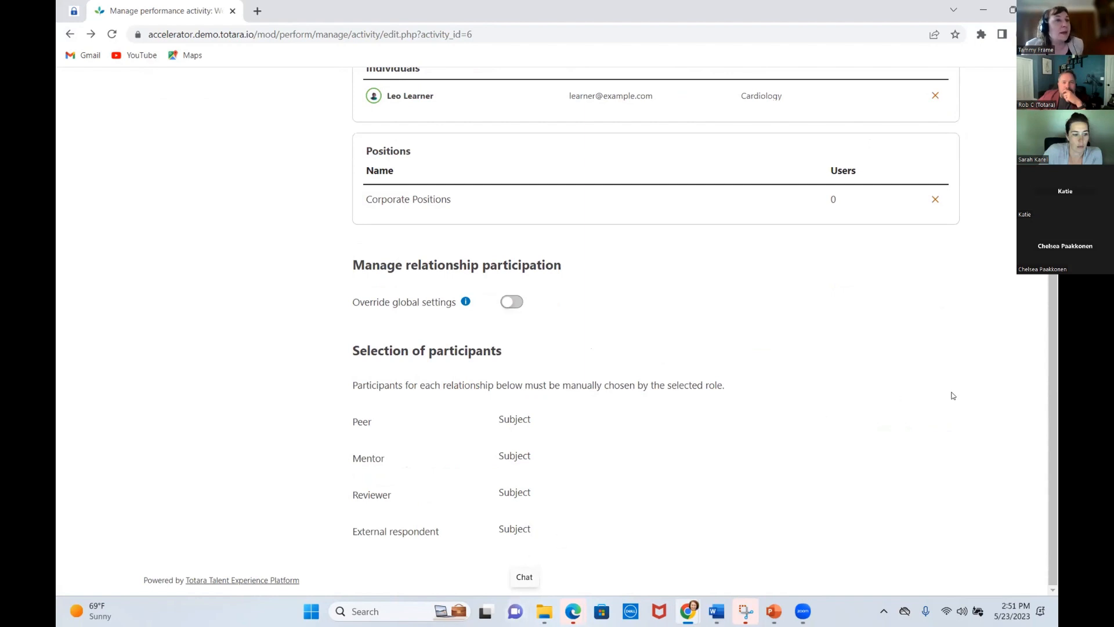
{"action": "scroll", "coordinate": [1054, 377], "scroll_direction": "up", "scroll_amount": 3}
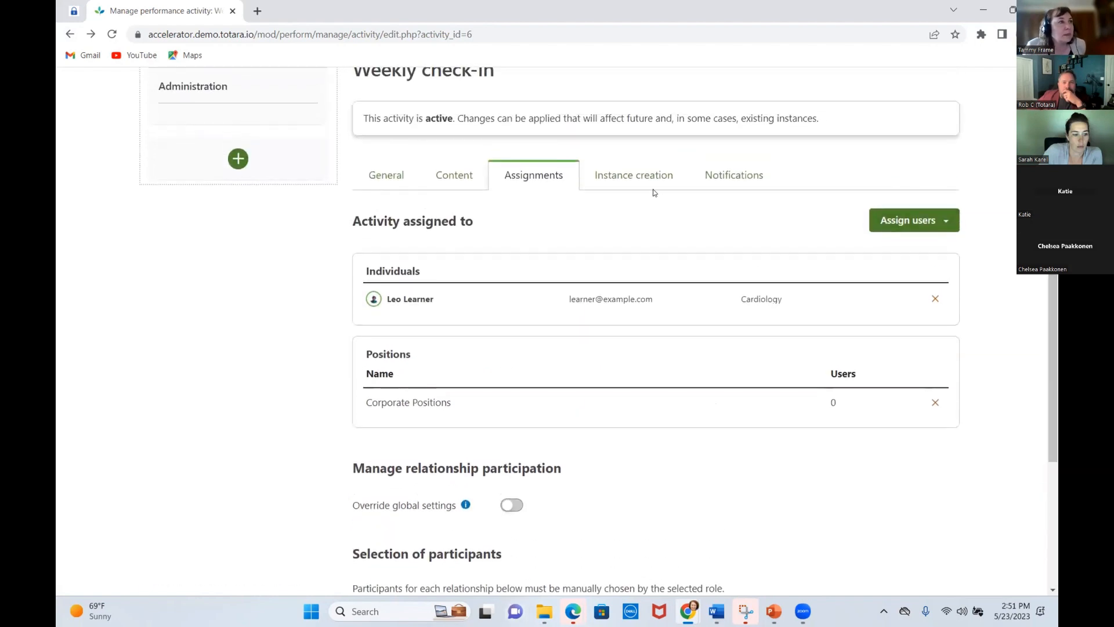
- Examine the Weekly check-in's instance creation schedule, repeat trigger and due date options, then view its notifications
{"action": "left_click", "coordinate": [650, 173]}
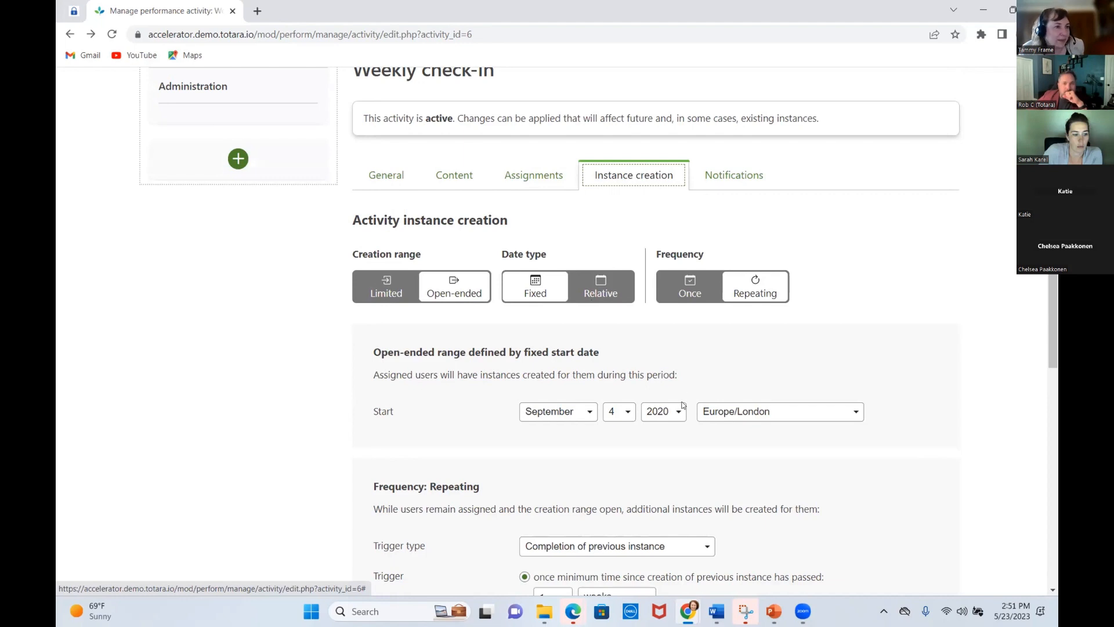
{"action": "left_click_drag", "start_coordinate": [1053, 312], "coordinate": [1056, 473]}
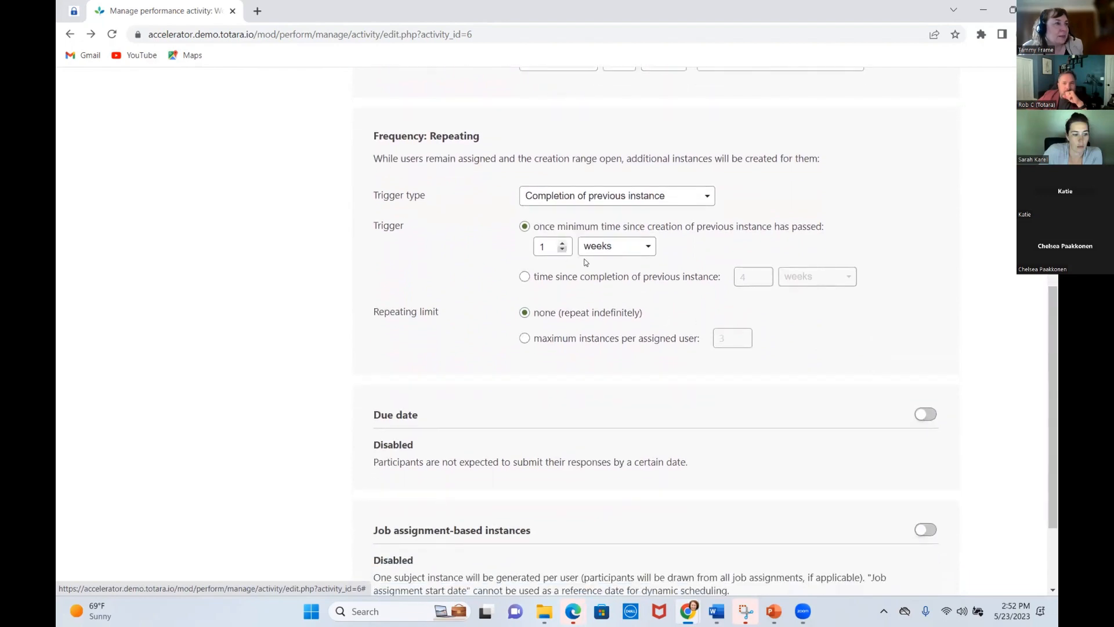
{"action": "scroll", "coordinate": [1047, 408], "scroll_direction": "down", "scroll_amount": 2}
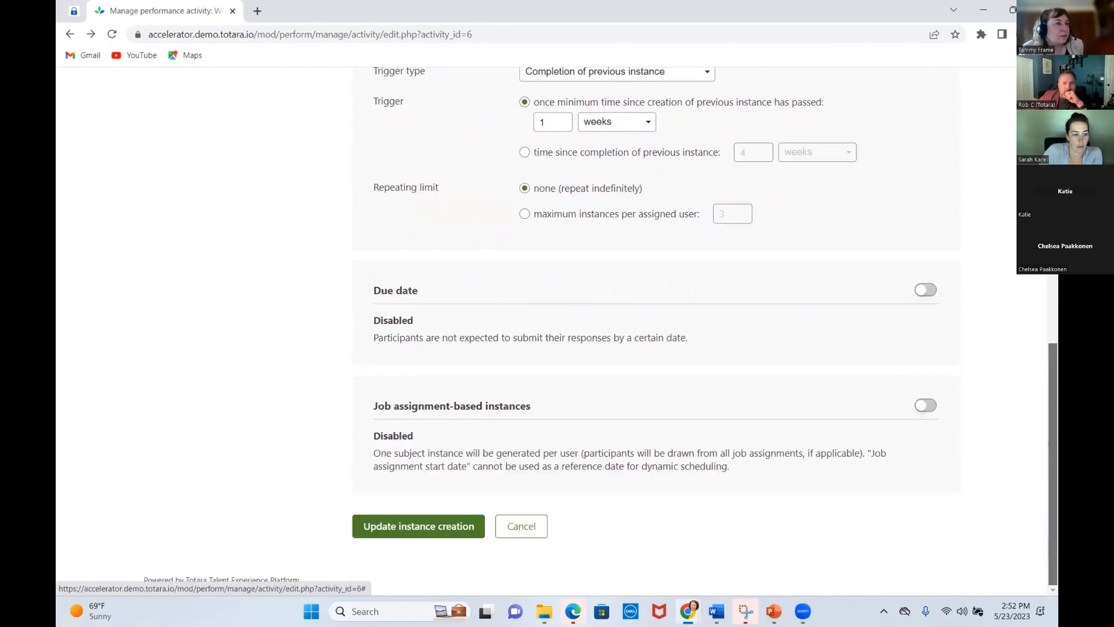
{"action": "scroll", "coordinate": [1047, 408], "scroll_direction": "up", "scroll_amount": 9}
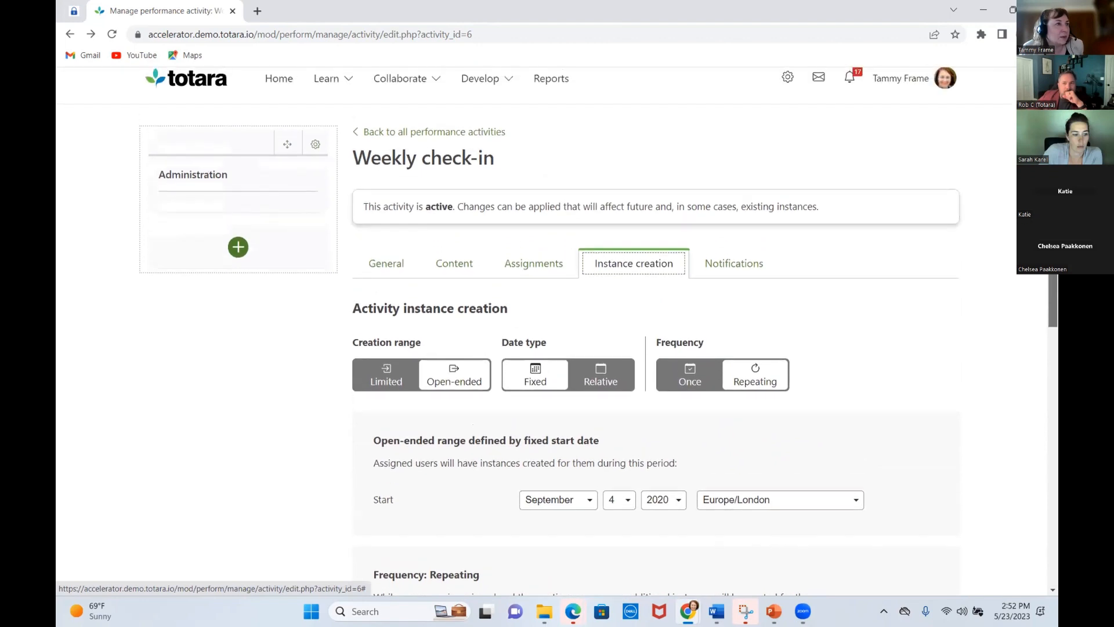
{"action": "left_click", "coordinate": [716, 259]}
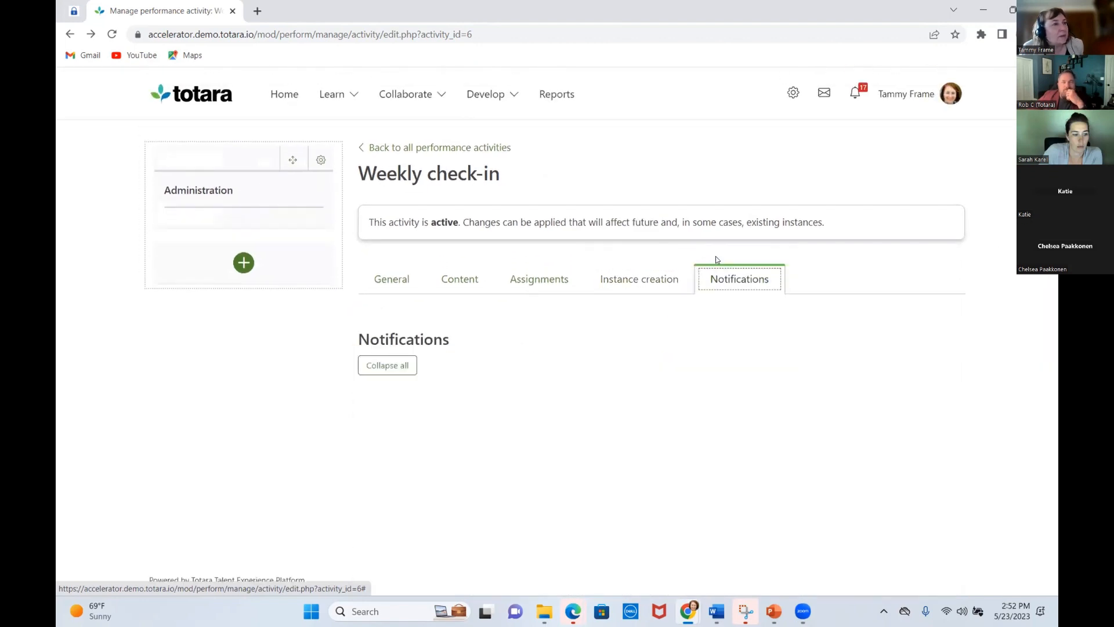
- Leave the Weekly check-in for the performance activities list, then go to the home dashboard and open the course catalogue
{"action": "left_click", "coordinate": [70, 33]}
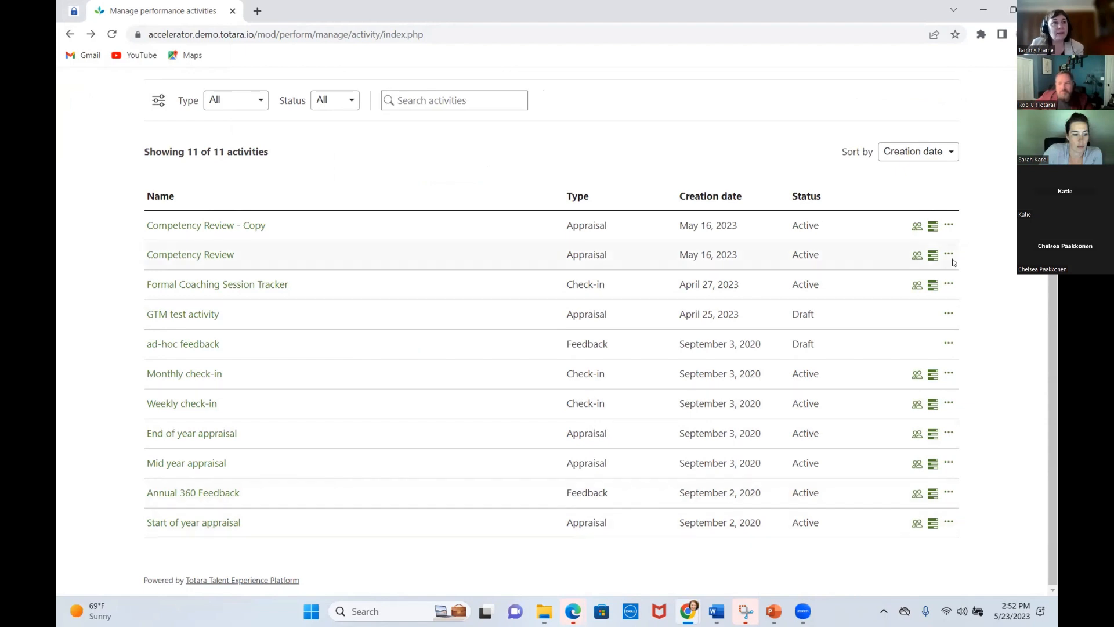
{"action": "scroll", "coordinate": [788, 92], "scroll_direction": "up", "scroll_amount": 3}
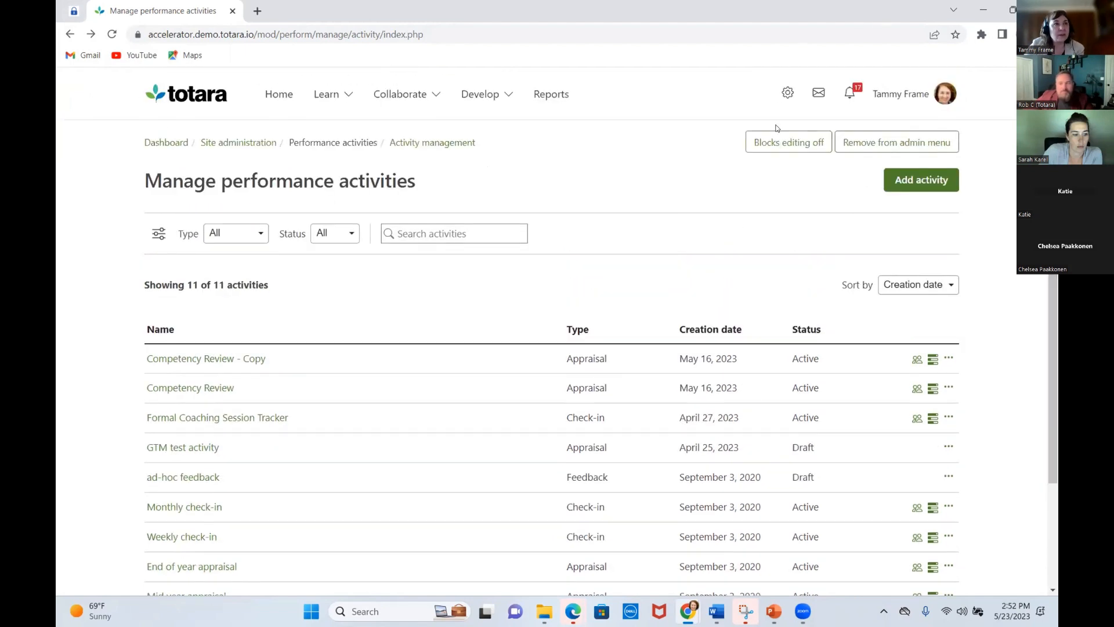
{"action": "left_click", "coordinate": [788, 93]}
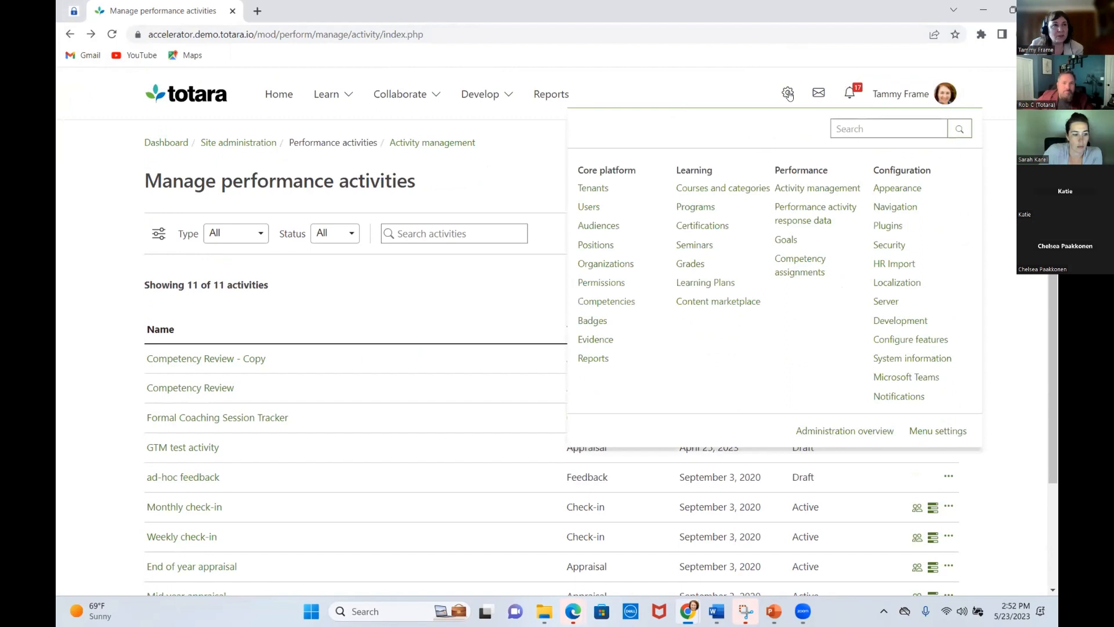
{"action": "left_click", "coordinate": [788, 93]}
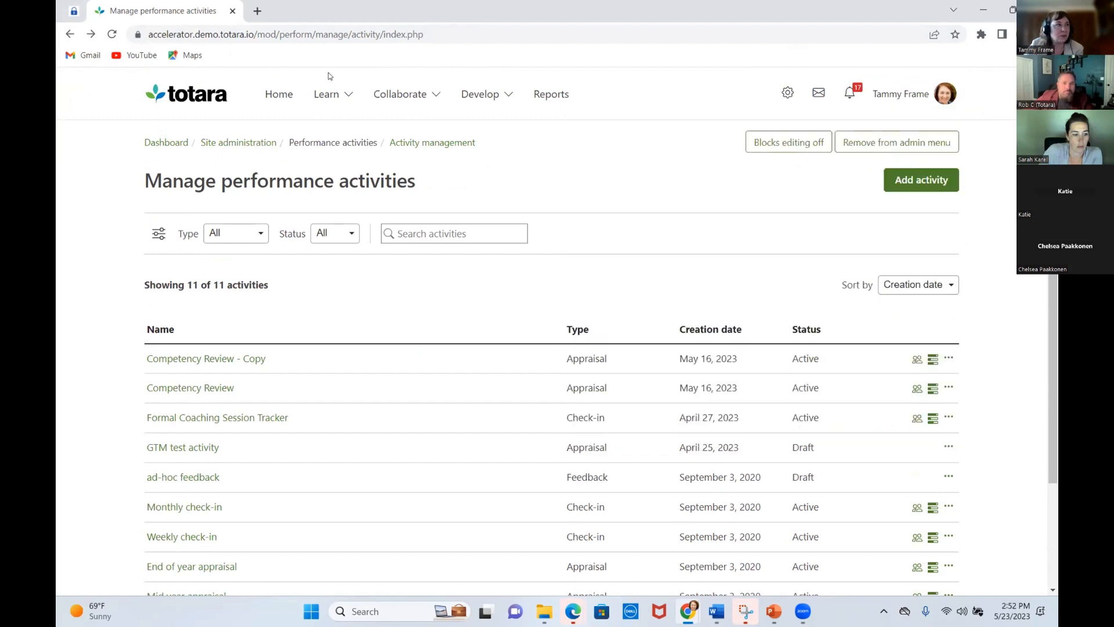
{"action": "left_click", "coordinate": [279, 99]}
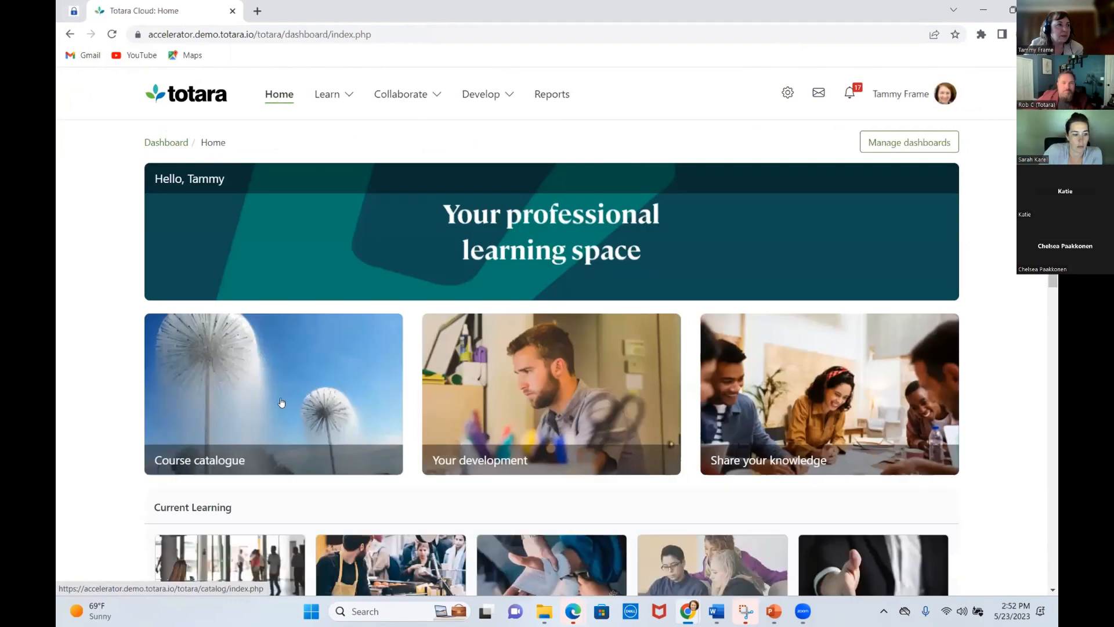
{"action": "left_click", "coordinate": [281, 403]}
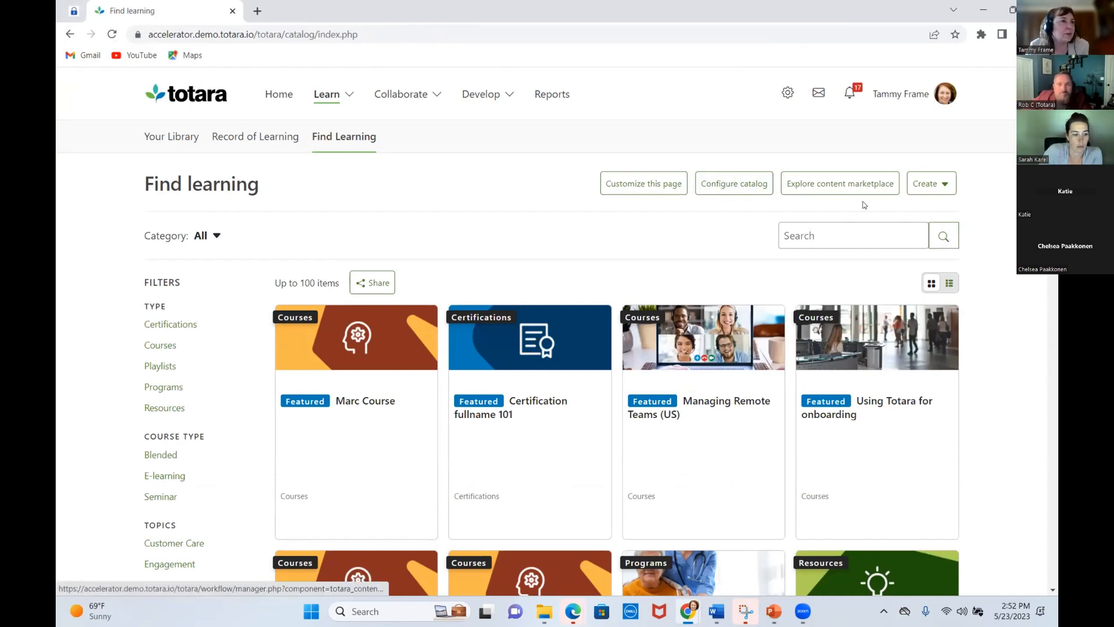
- Open the catalog configuration, review its contents, general and template settings, and show the help for Hero data type
{"action": "left_click", "coordinate": [736, 184]}
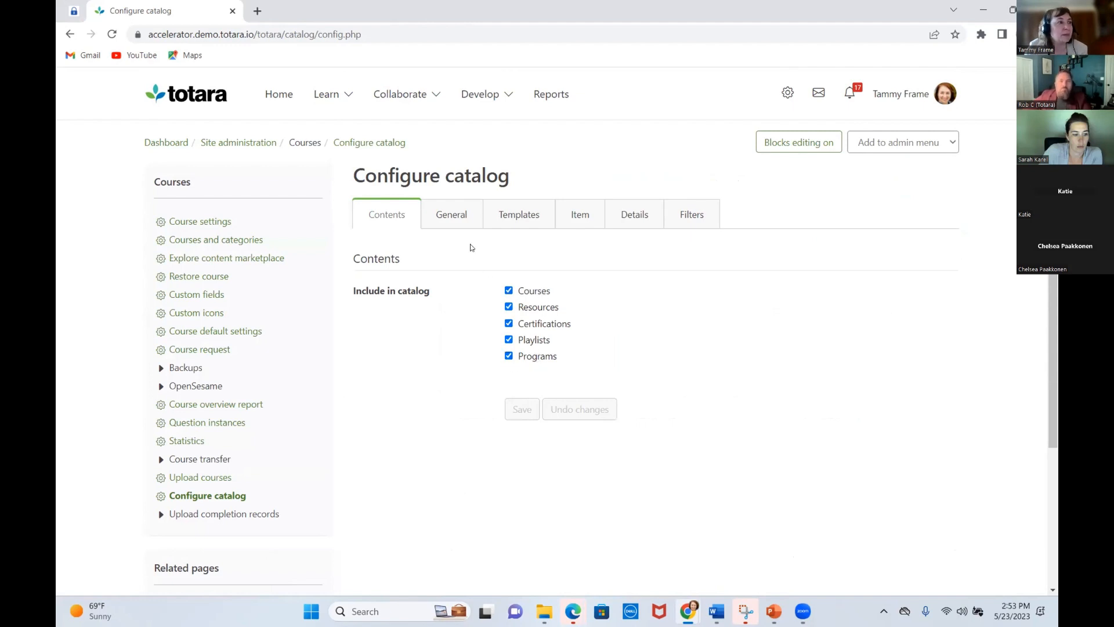
{"action": "left_click", "coordinate": [460, 220]}
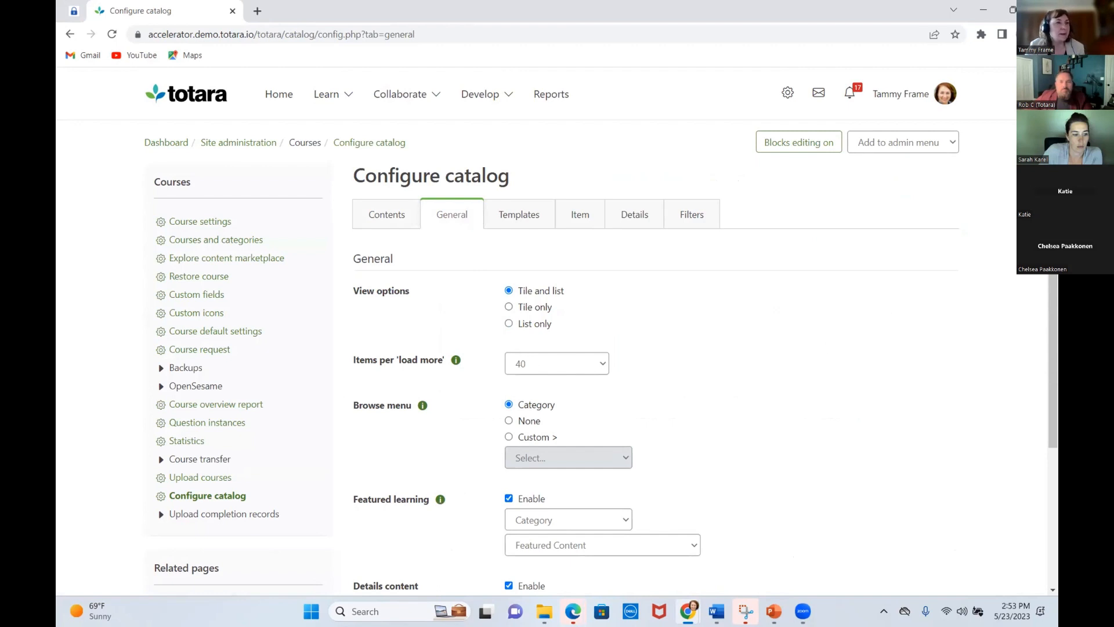
{"action": "scroll", "coordinate": [539, 349], "scroll_direction": "down", "scroll_amount": 3}
{"action": "scroll", "coordinate": [538, 348], "scroll_direction": "up", "scroll_amount": 3}
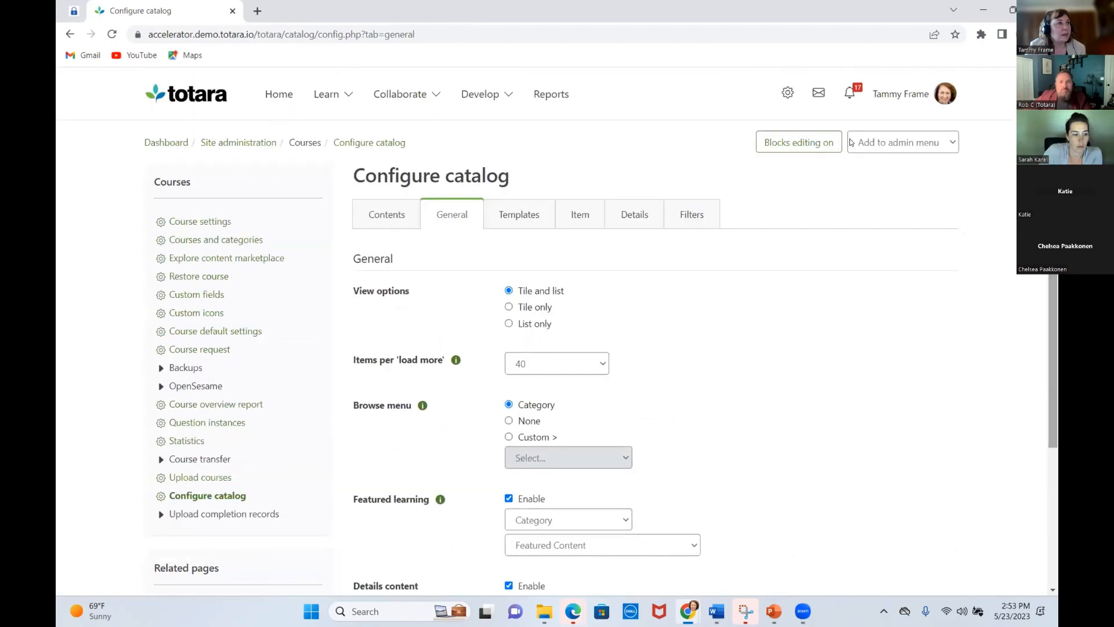
{"action": "left_click", "coordinate": [534, 215]}
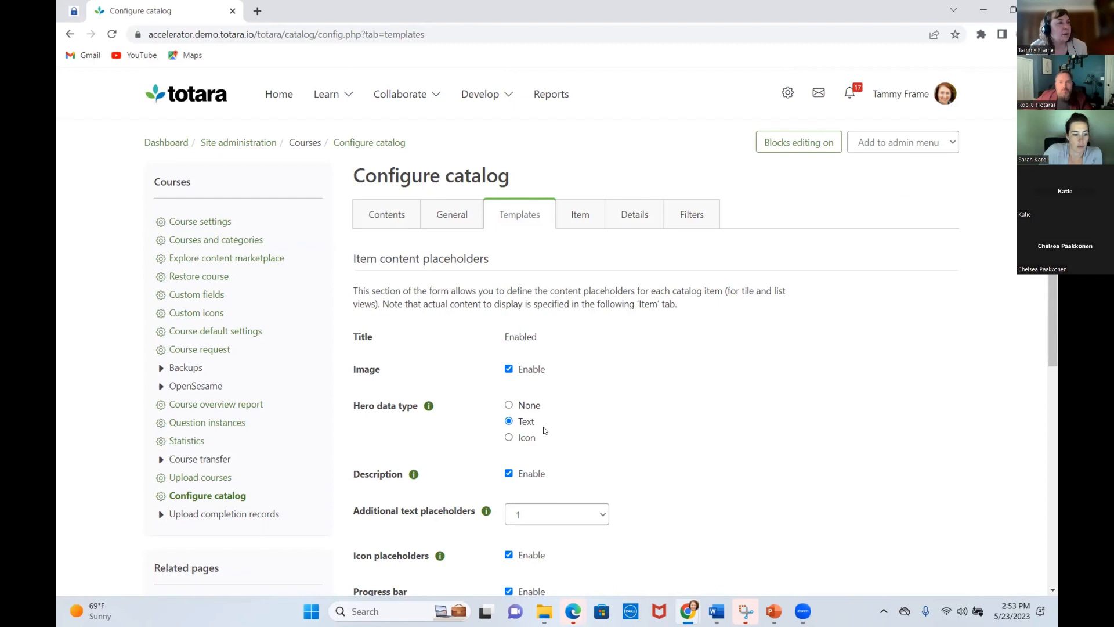
{"action": "left_click", "coordinate": [430, 407]}
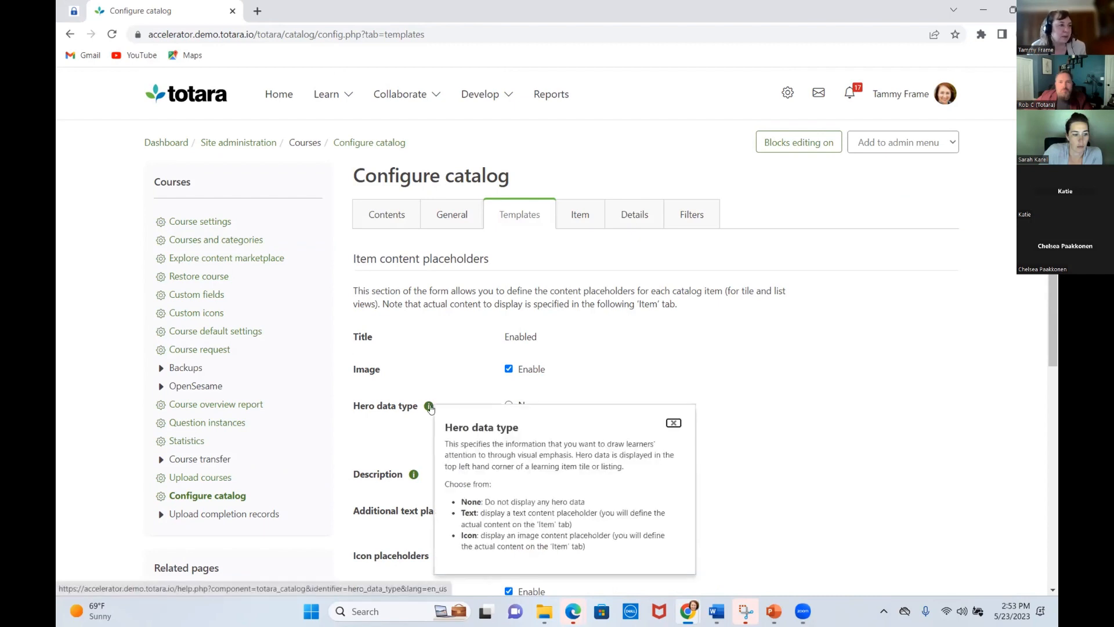
- Close the Hero data type help and review the item and detail content placeholders in the catalog templates
{"action": "left_click", "coordinate": [672, 423]}
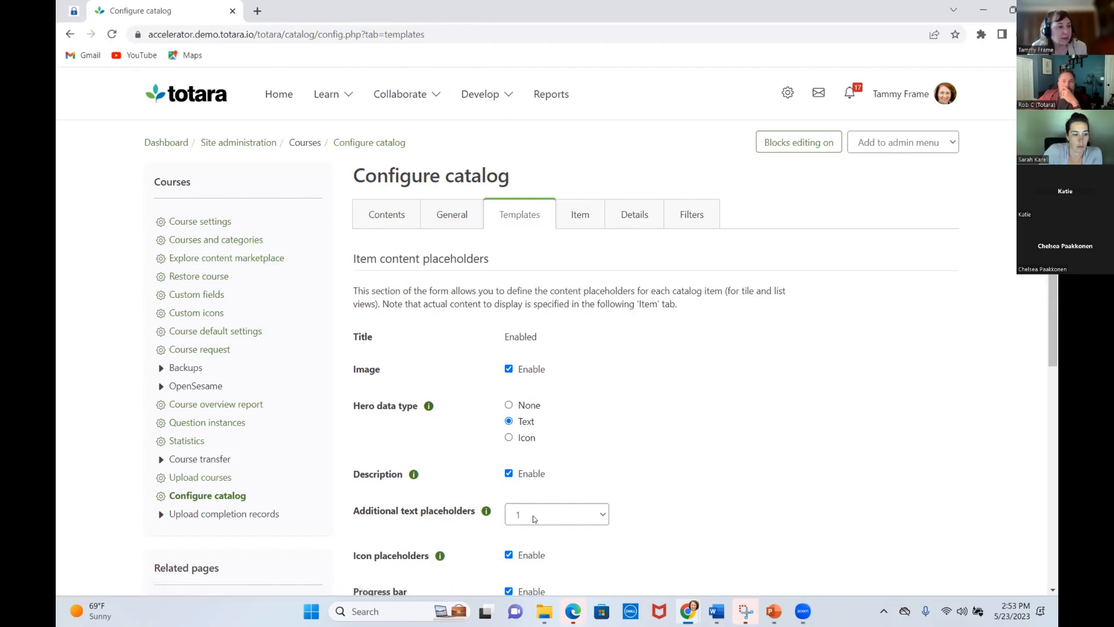
{"action": "scroll", "coordinate": [1037, 406], "scroll_direction": "down", "scroll_amount": 2}
{"action": "scroll", "coordinate": [1037, 406], "scroll_direction": "down", "scroll_amount": 3}
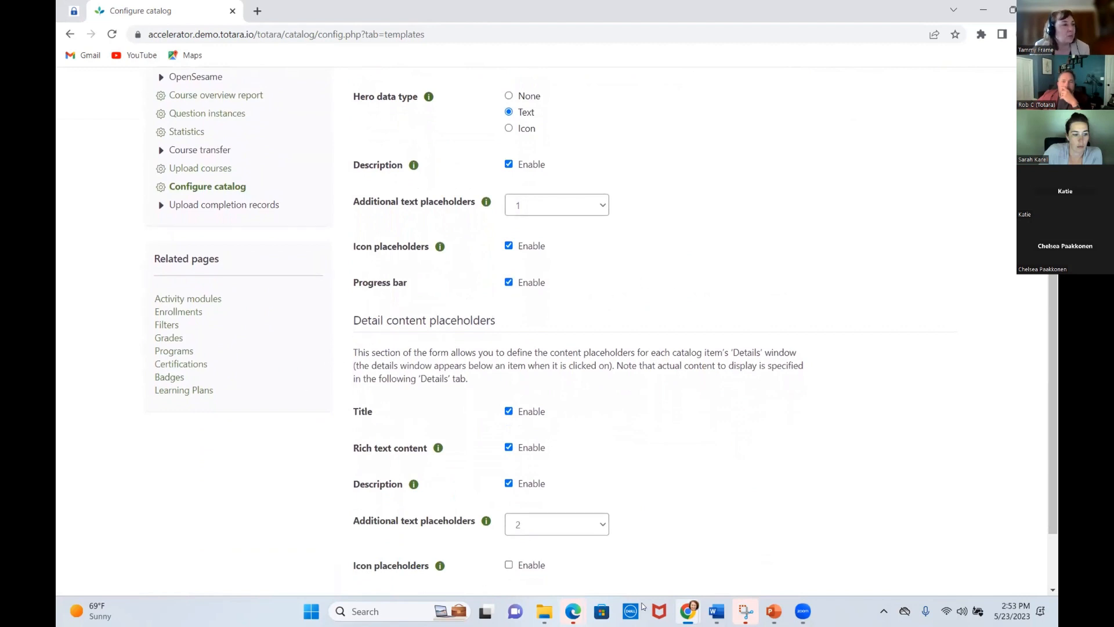
{"action": "scroll", "coordinate": [1047, 422], "scroll_direction": "up", "scroll_amount": 5}
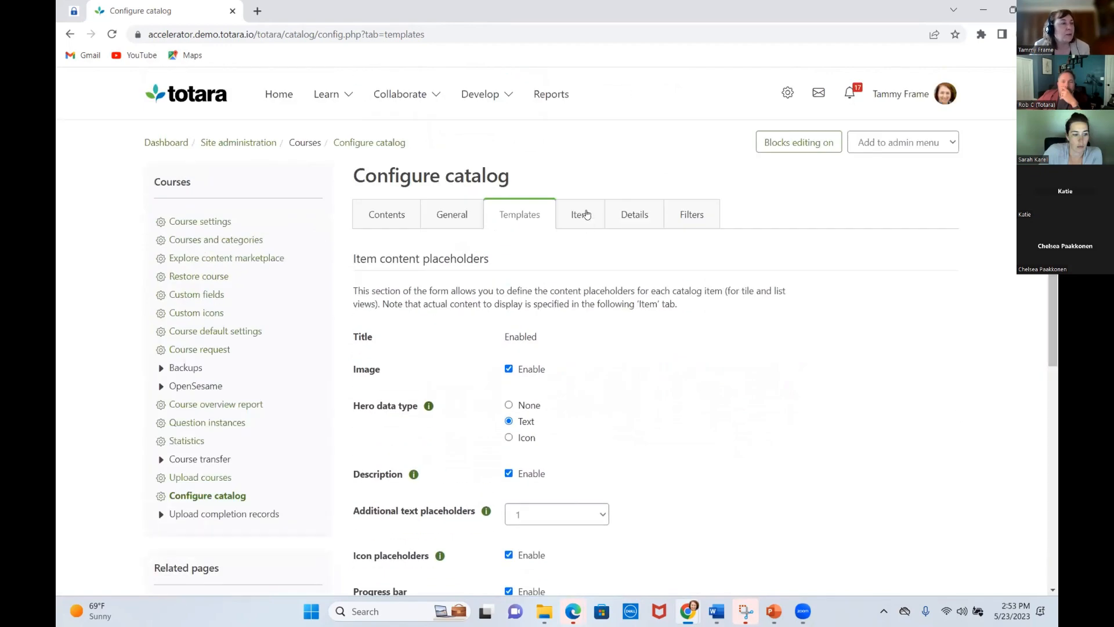
- In the catalog's item settings, set the description source for courses to Category and save the configuration
{"action": "left_click", "coordinate": [586, 219]}
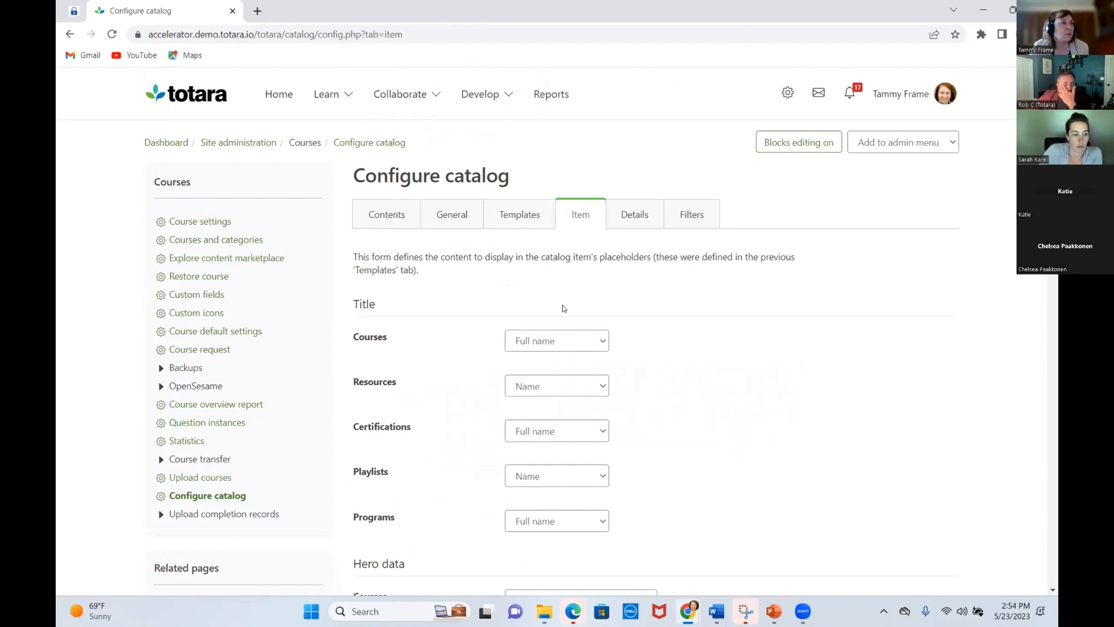
{"action": "left_click", "coordinate": [561, 338]}
{"action": "left_click", "coordinate": [561, 338]}
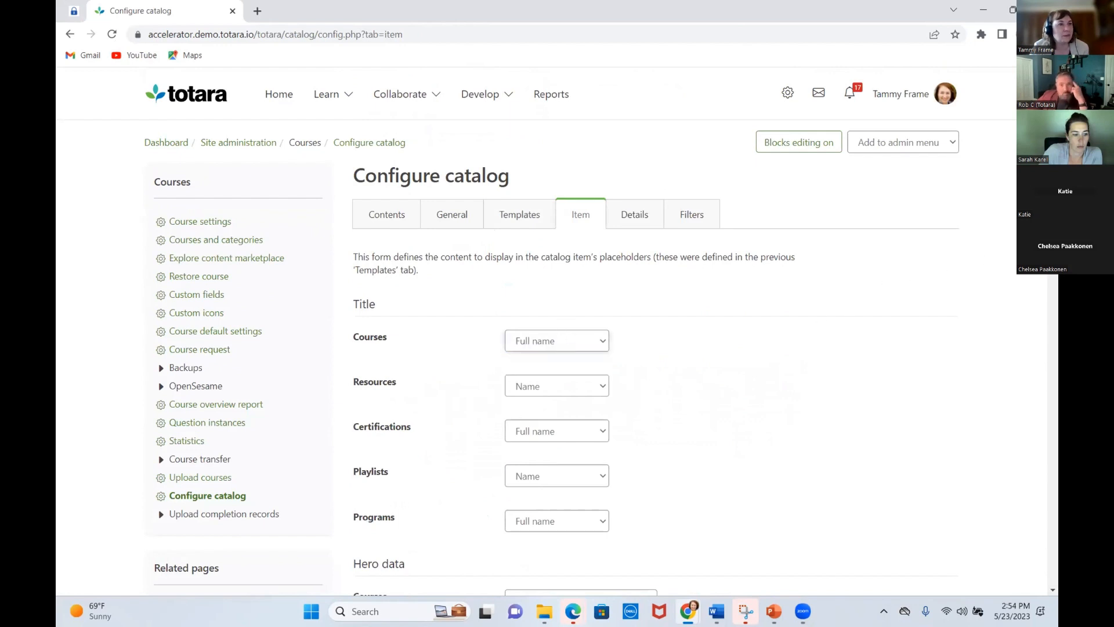
{"action": "scroll", "coordinate": [1032, 313], "scroll_direction": "down", "scroll_amount": 5}
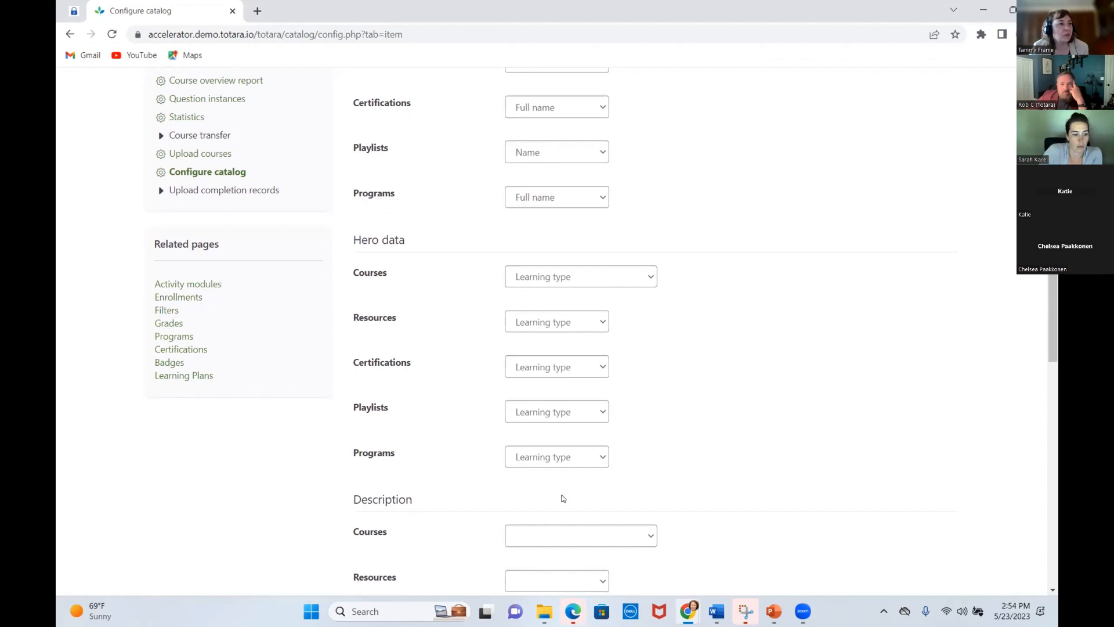
{"action": "left_click", "coordinate": [573, 539]}
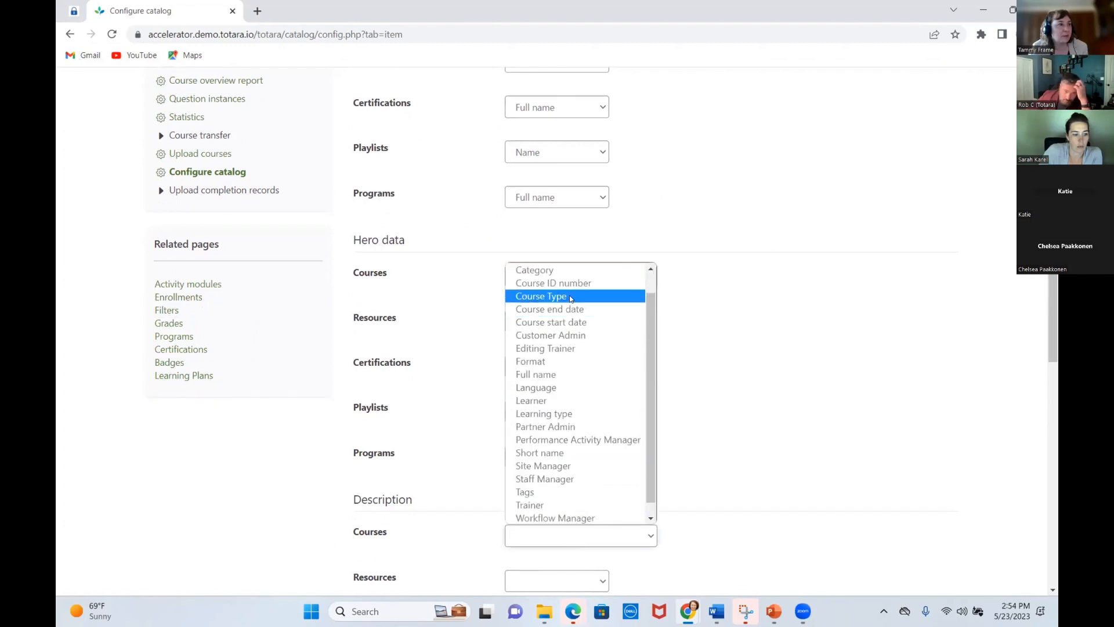
{"action": "left_click", "coordinate": [566, 270]}
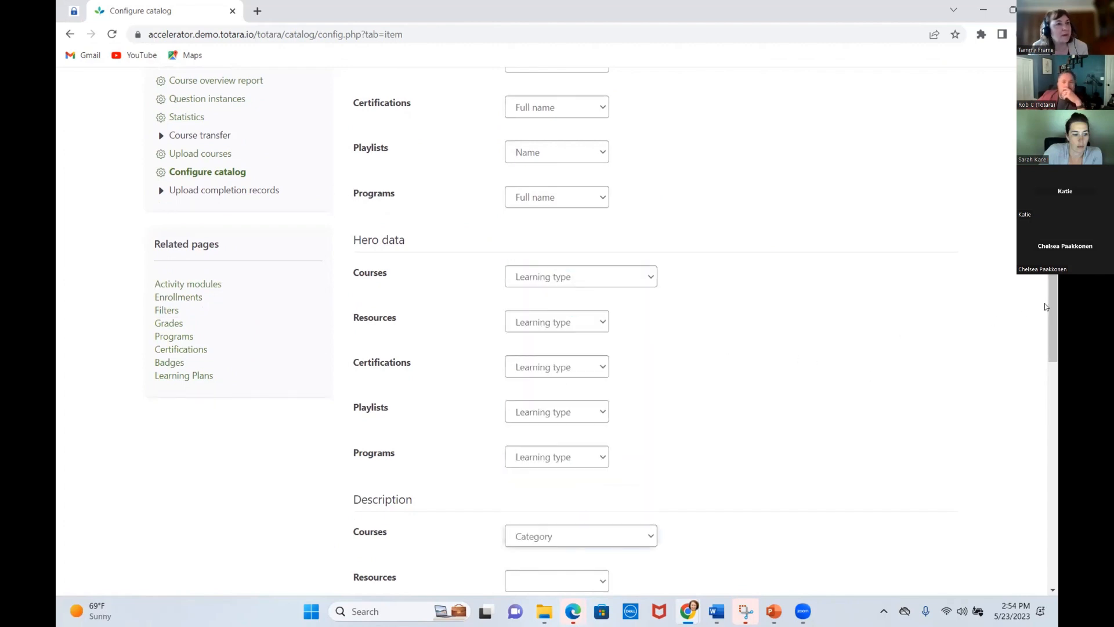
{"action": "left_click_drag", "start_coordinate": [1051, 325], "coordinate": [1050, 530]}
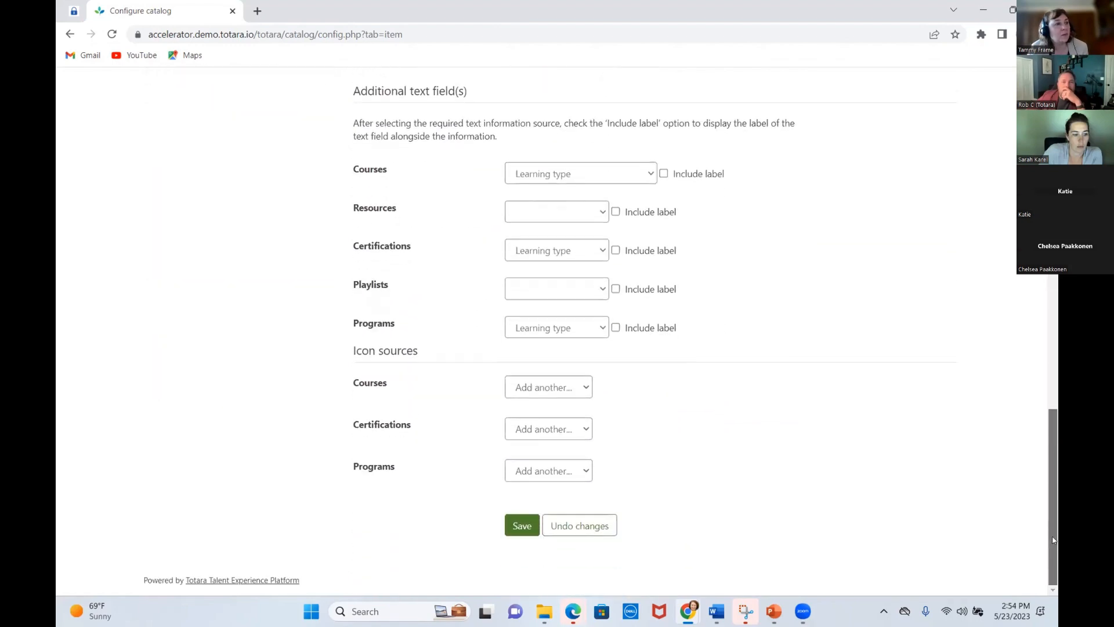
{"action": "left_click", "coordinate": [520, 529]}
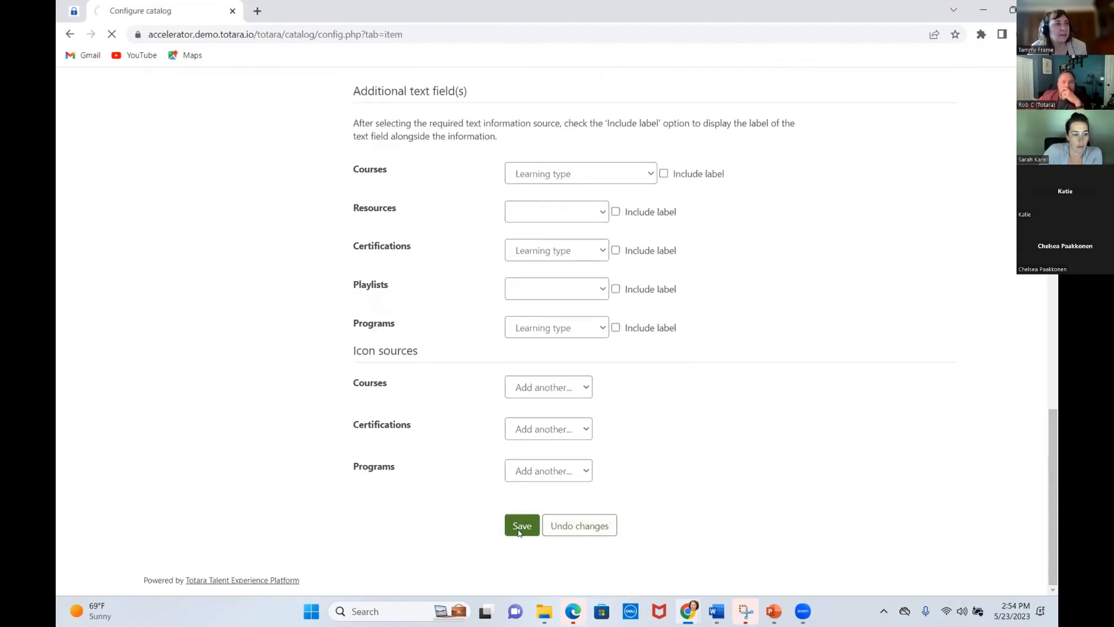
- View the catalog's details and filters settings, then show the languages offered in the user menu
{"action": "left_click", "coordinate": [646, 221]}
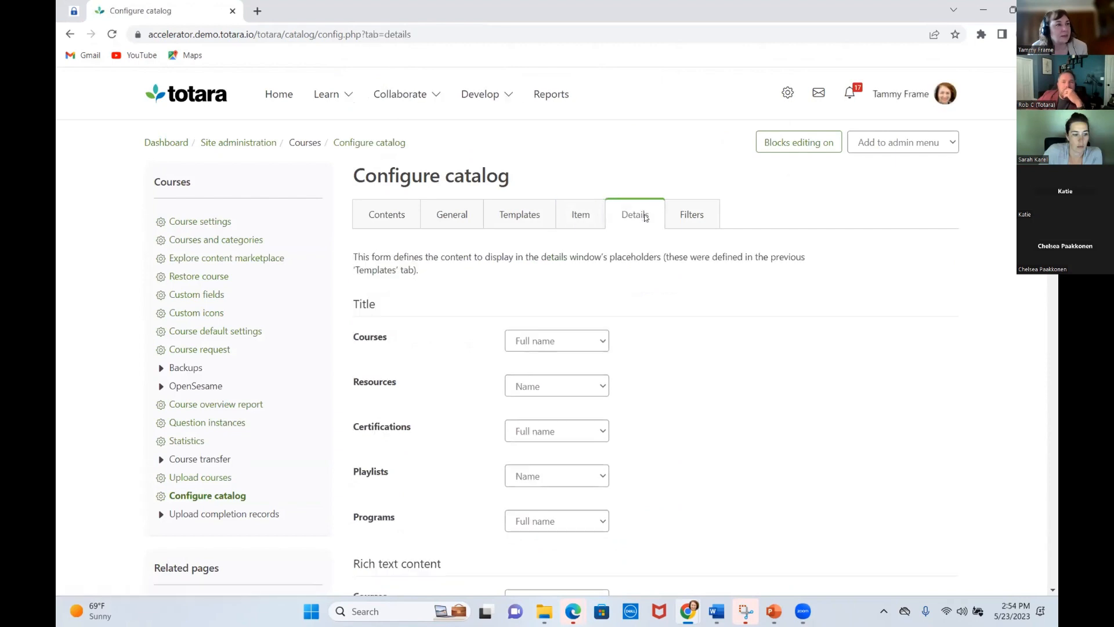
{"action": "left_click", "coordinate": [703, 214]}
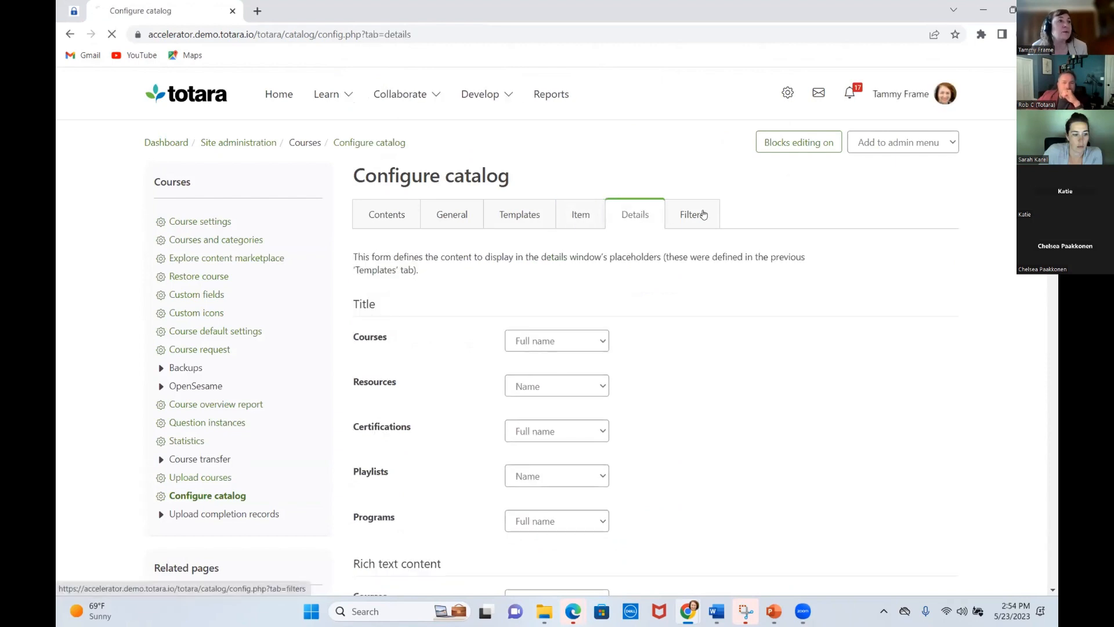
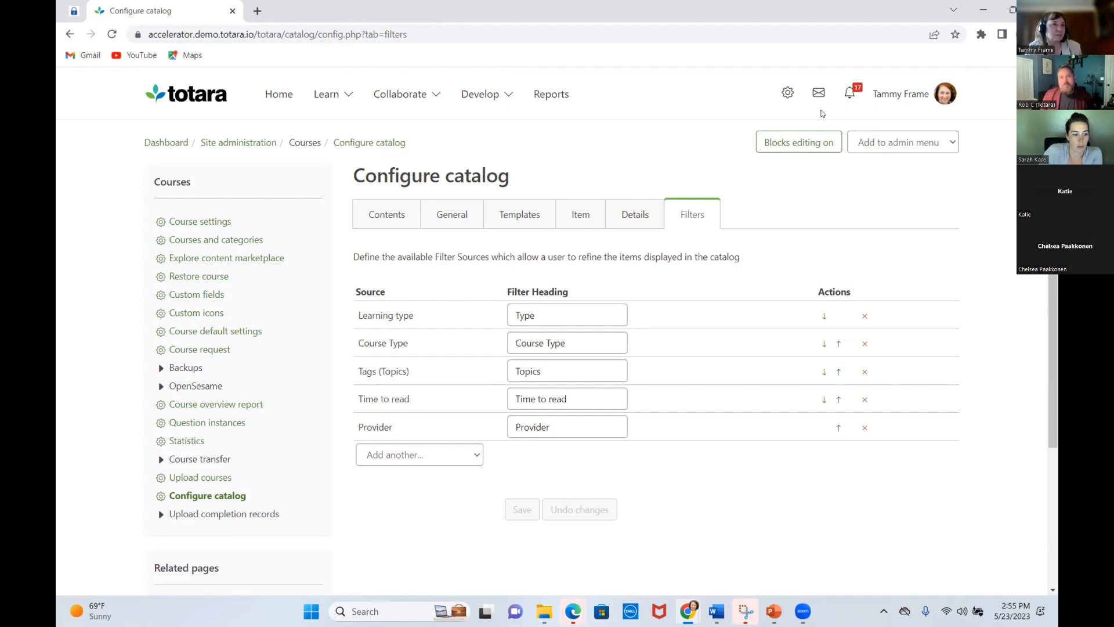
{"action": "left_click", "coordinate": [895, 96]}
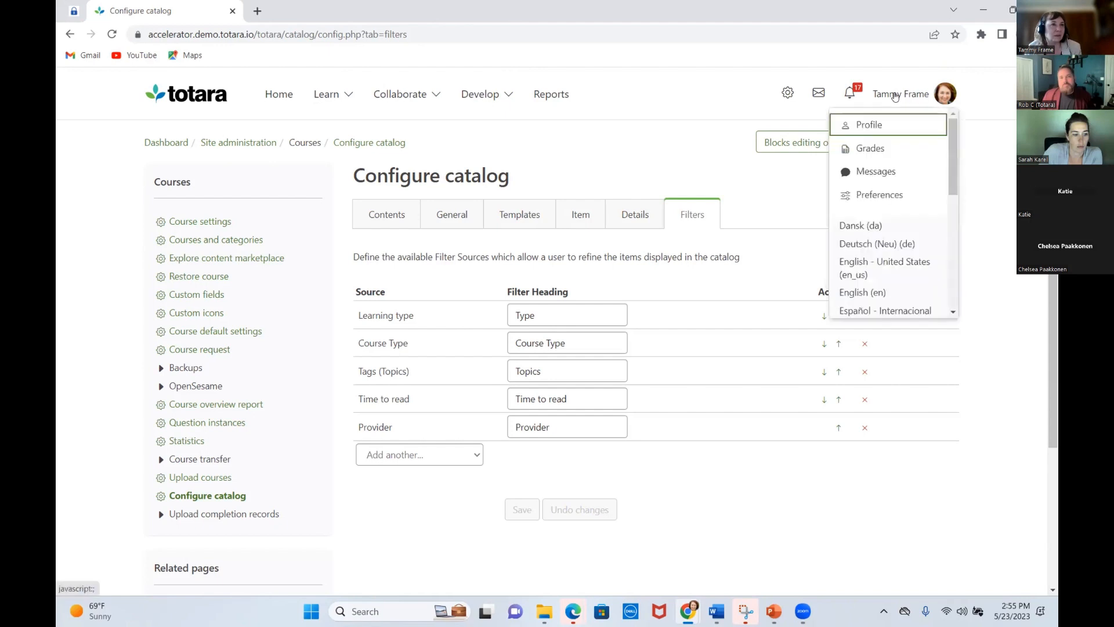
- Open the Localization language settings and look through all languages available for Default language
{"action": "left_click", "coordinate": [787, 94]}
{"action": "left_click", "coordinate": [787, 95]}
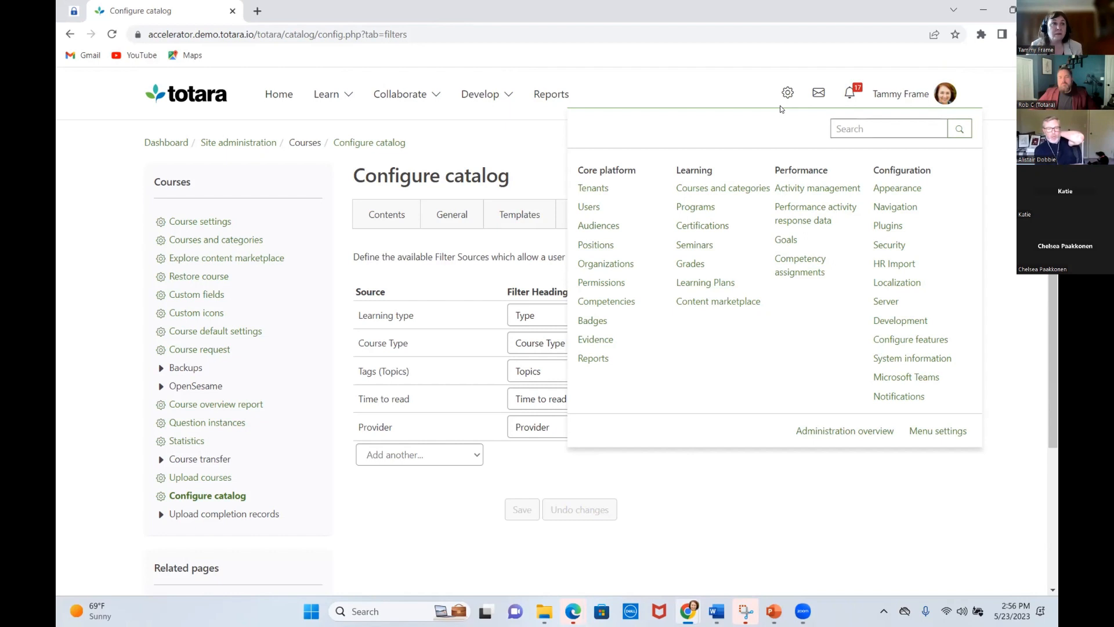
{"action": "left_click", "coordinate": [899, 282]}
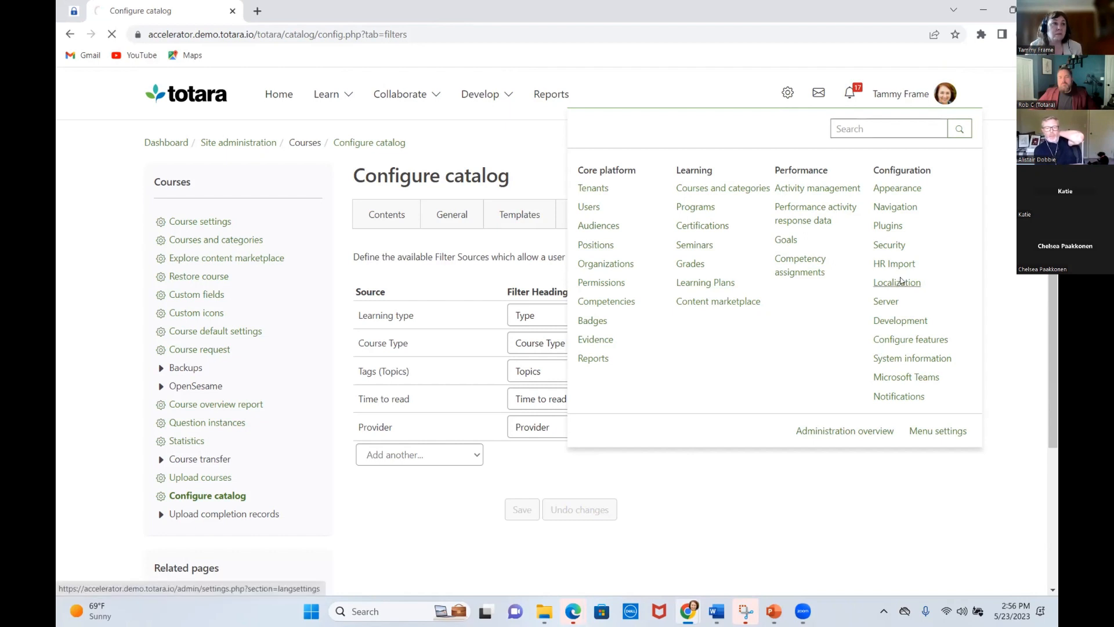
{"action": "left_click", "coordinate": [729, 284]}
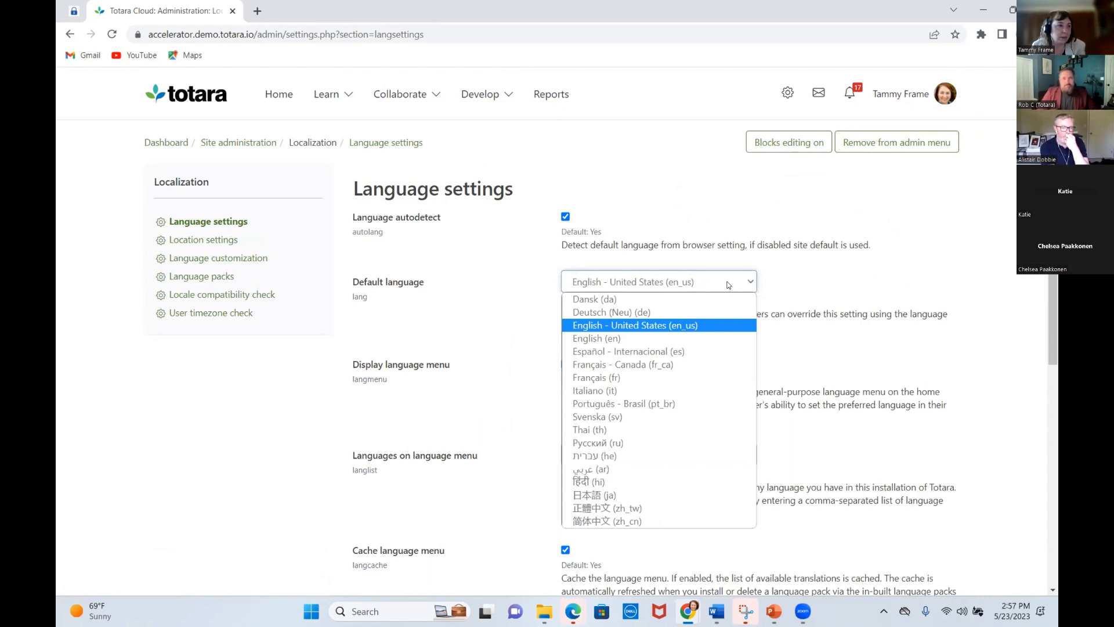
{"action": "key", "text": "Down"}
{"action": "key", "text": "Down"}
{"action": "key", "text": "Down"}
{"action": "key", "text": "Down"}
{"action": "key", "text": "Down"}
{"action": "key", "text": "Down"}
{"action": "key", "text": "Down"}
{"action": "key", "text": "Down"}
{"action": "key", "text": "Down"}
{"action": "key", "text": "Down"}
{"action": "key", "text": "Down"}
{"action": "key", "text": "Down"}
{"action": "key", "text": "Down"}
{"action": "key", "text": "Down"}
{"action": "key", "text": "Down"}
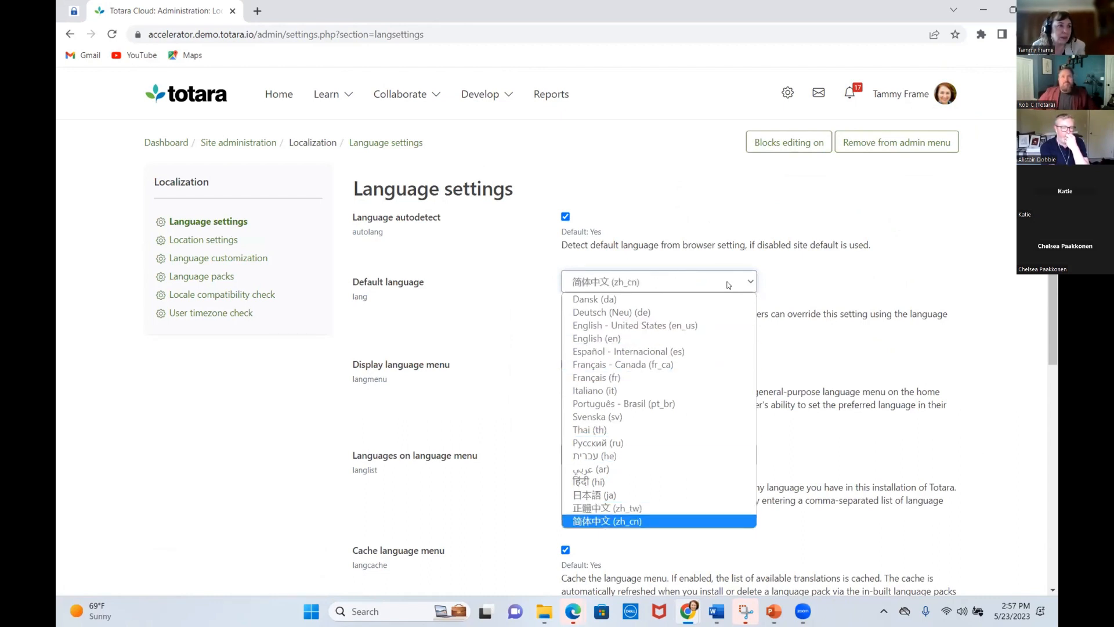
{"action": "key", "text": "Up"}
{"action": "key", "text": "Up"}
{"action": "key", "text": "Up"}
{"action": "key", "text": "Up"}
{"action": "key", "text": "Up"}
{"action": "key", "text": "Up"}
{"action": "key", "text": "Up"}
{"action": "key", "text": "Up"}
{"action": "key", "text": "Up"}
{"action": "key", "text": "Up"}
{"action": "key", "text": "Up"}
{"action": "key", "text": "Up"}
{"action": "key", "text": "Up"}
{"action": "key", "text": "Up"}
{"action": "key", "text": "Up"}
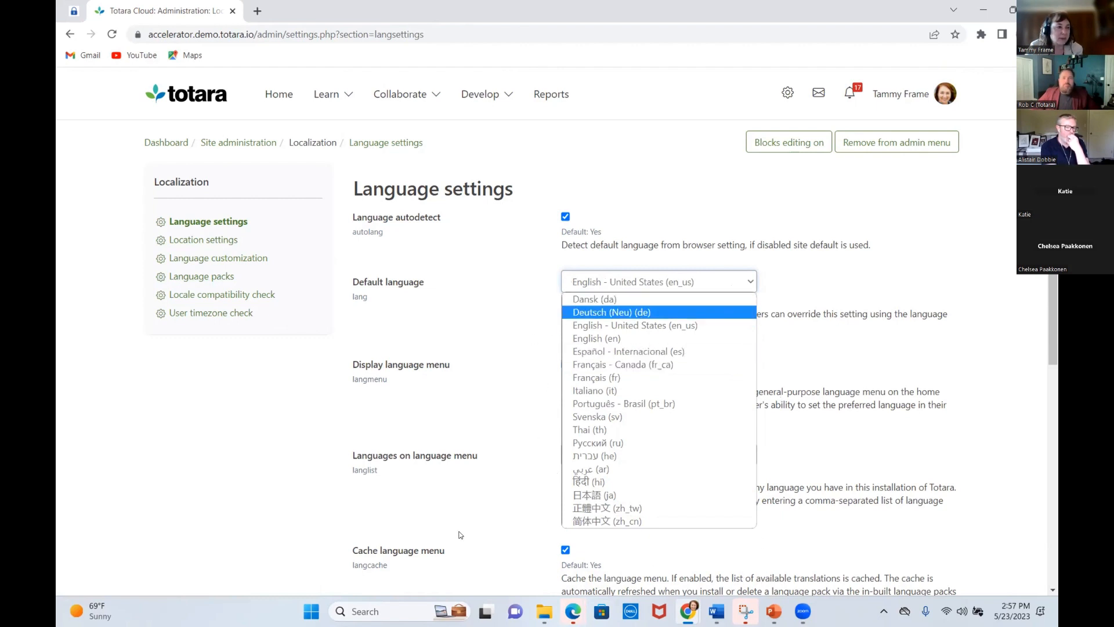
- Open the preferred language in the user preferences, keep English - United States (en_us) and save
{"action": "left_click", "coordinate": [909, 97]}
{"action": "left_click", "coordinate": [908, 97]}
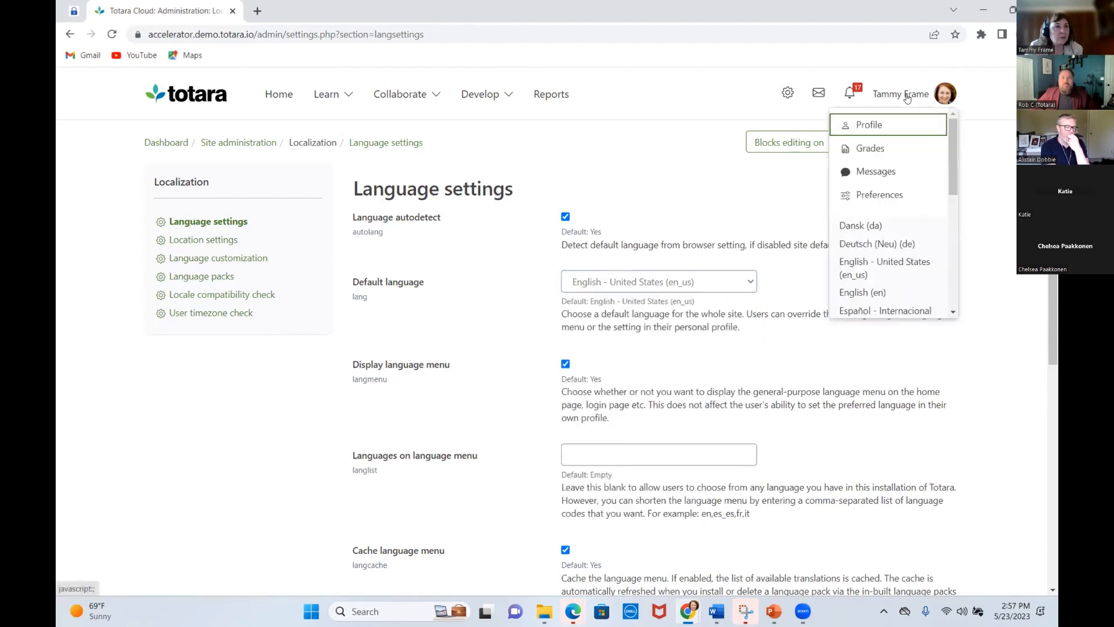
{"action": "left_click", "coordinate": [871, 195]}
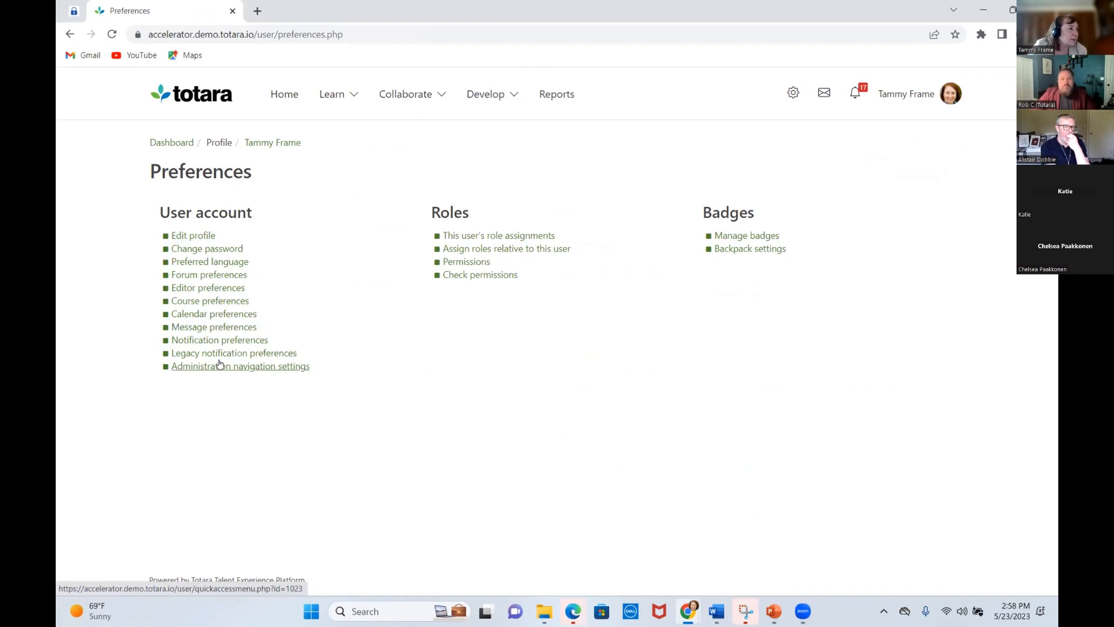
{"action": "left_click", "coordinate": [207, 262]}
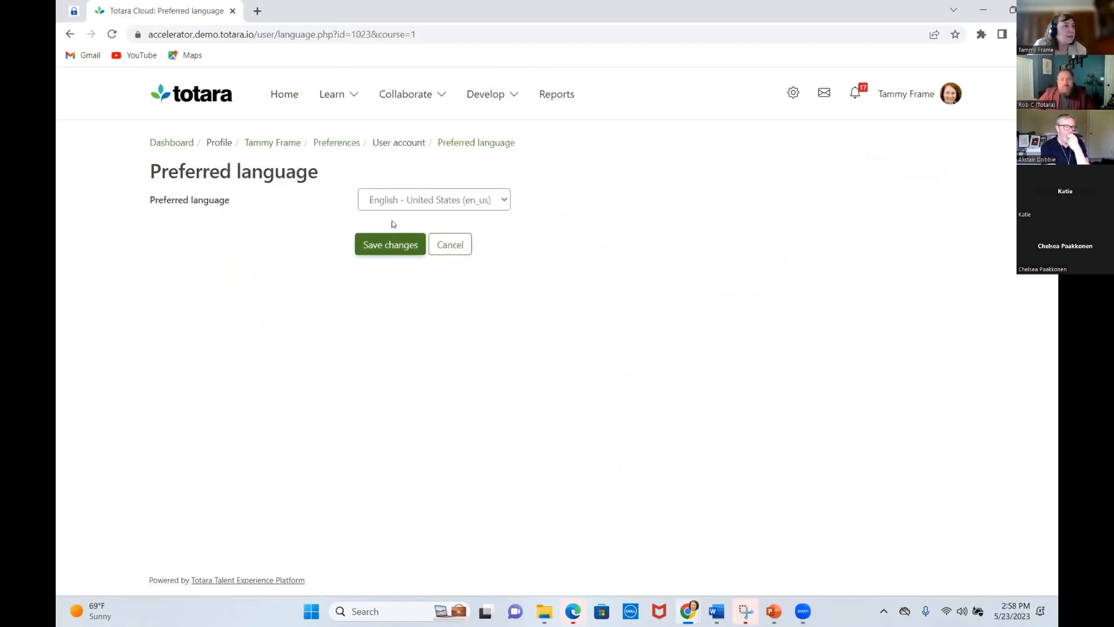
{"action": "left_click", "coordinate": [417, 194]}
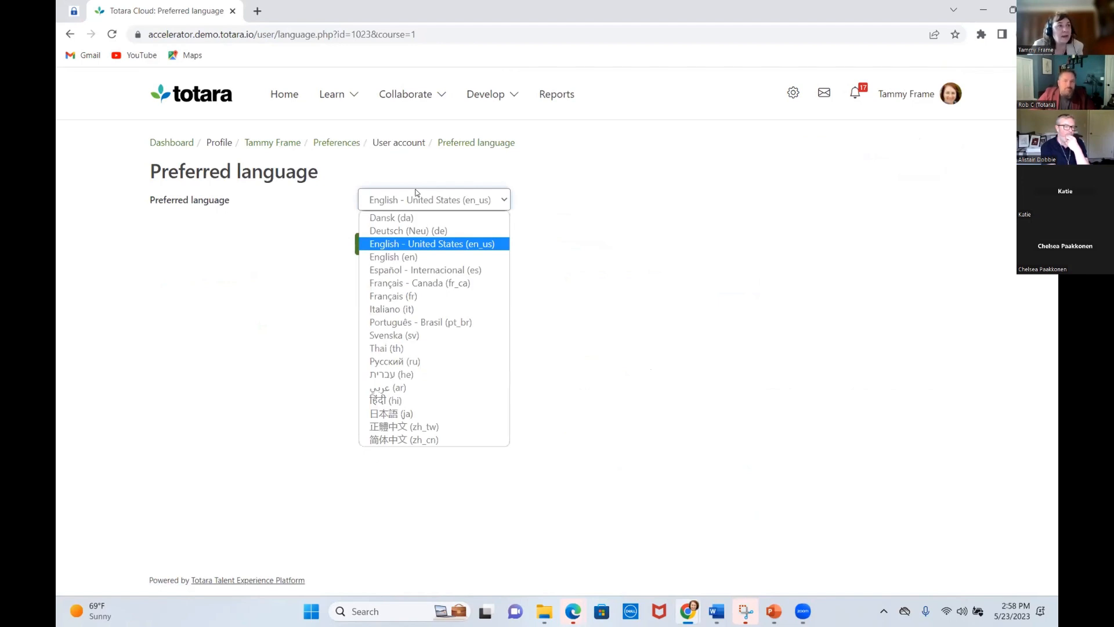
{"action": "left_click", "coordinate": [395, 244]}
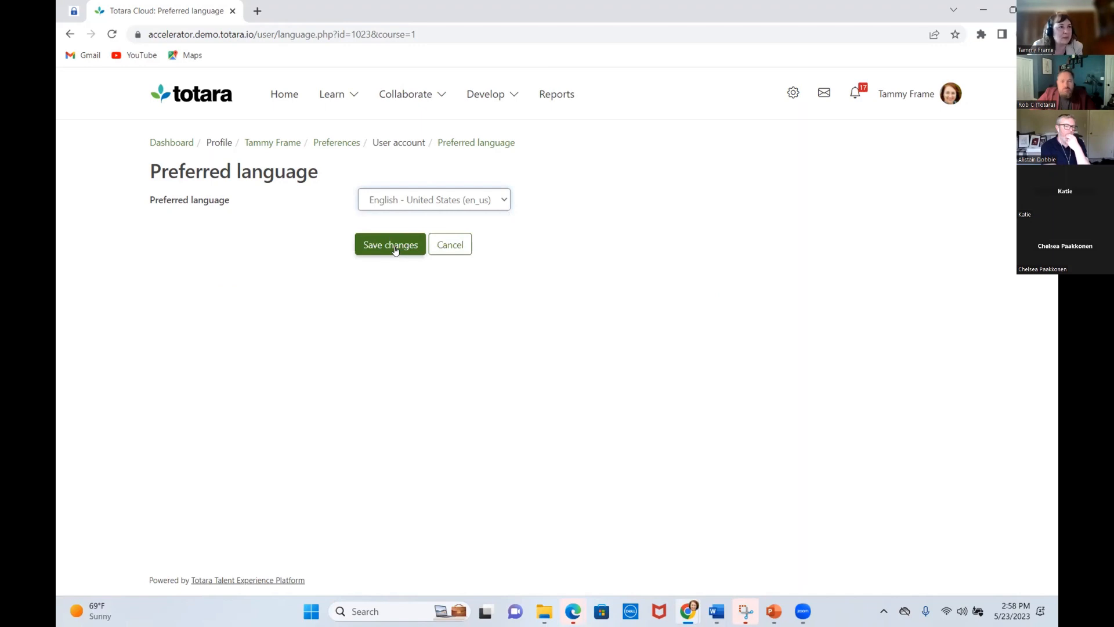
{"action": "left_click", "coordinate": [394, 250]}
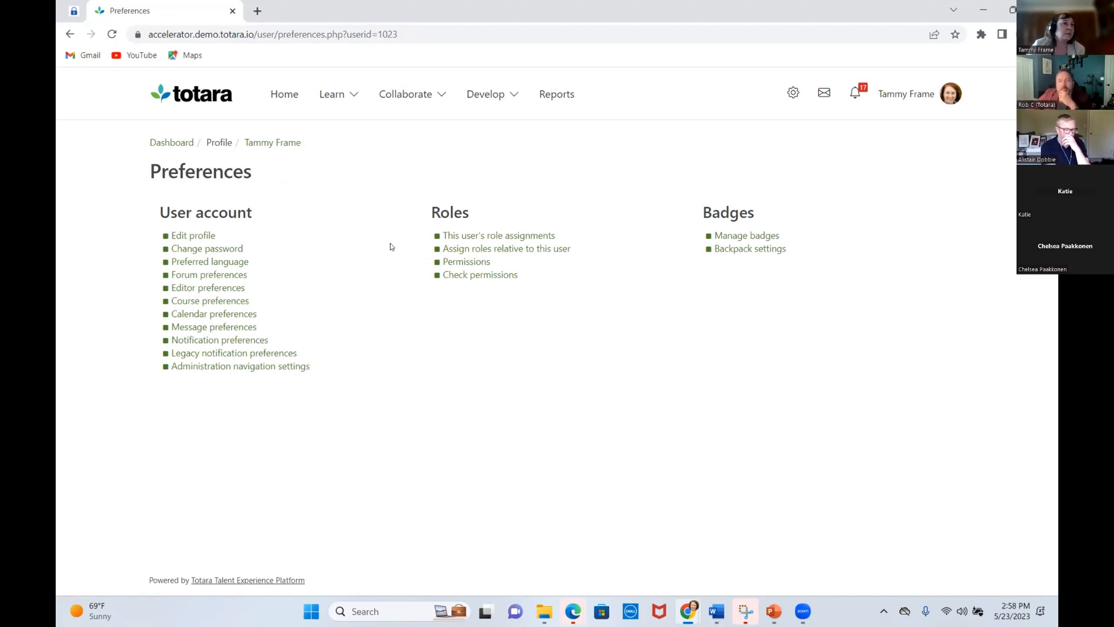
- From the own user profile, start a job assignment with Nurse as full and short name, and fill in the ID number
{"action": "left_click", "coordinate": [891, 96]}
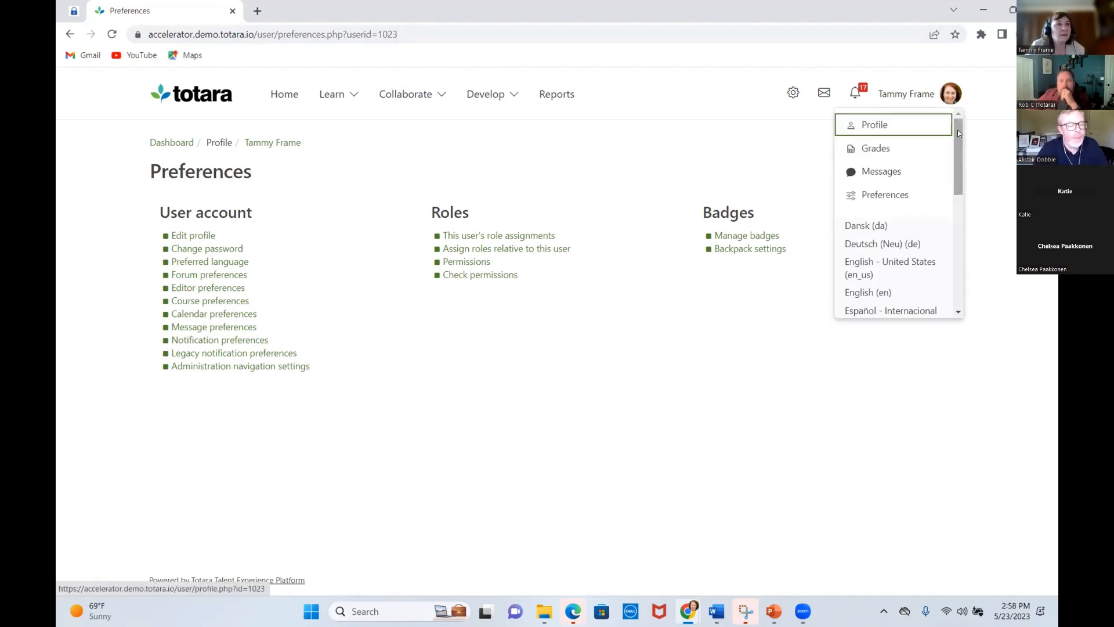
{"action": "left_click", "coordinate": [907, 132]}
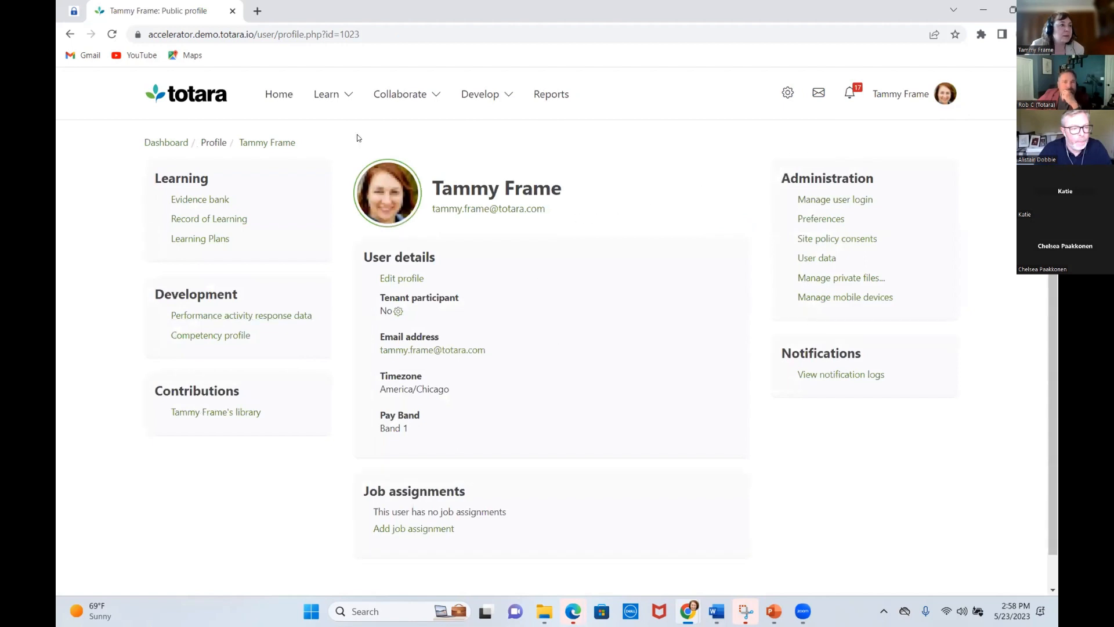
{"action": "left_click", "coordinate": [413, 529]}
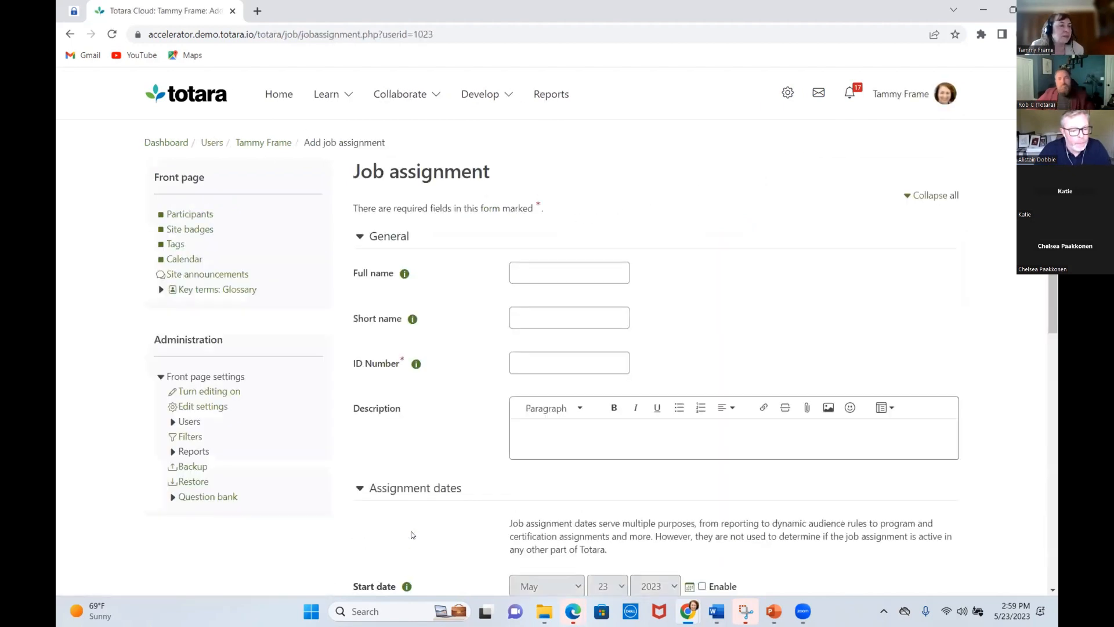
{"action": "left_click", "coordinate": [513, 267]}
{"action": "type", "text": "Nur"}
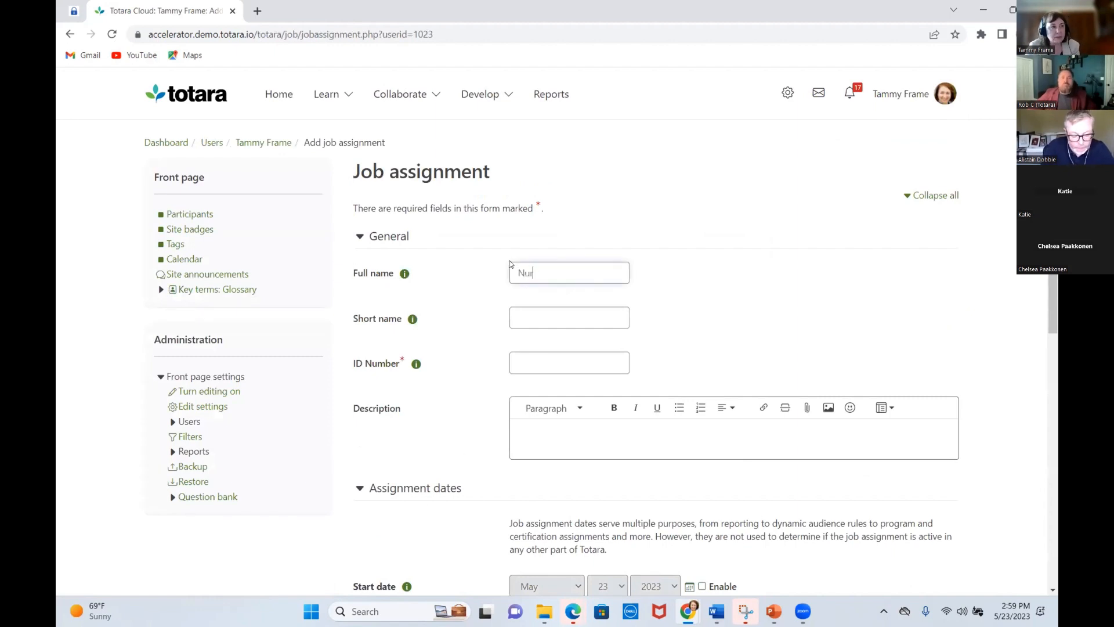
{"action": "type", "text": "se"}
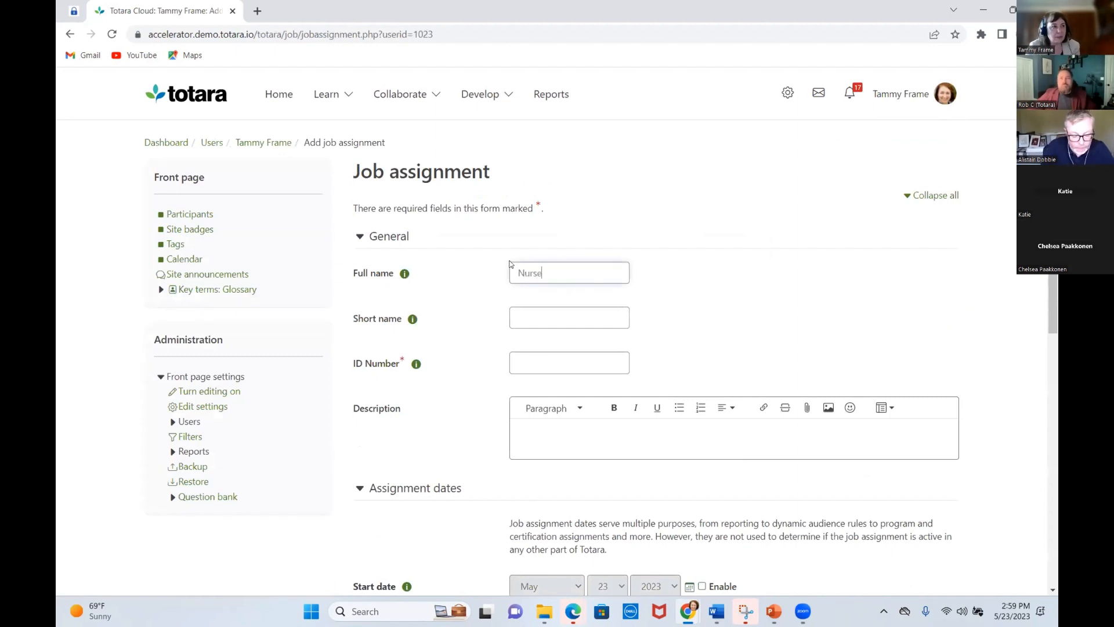
{"action": "left_click", "coordinate": [544, 323]}
{"action": "type", "text": "N"}
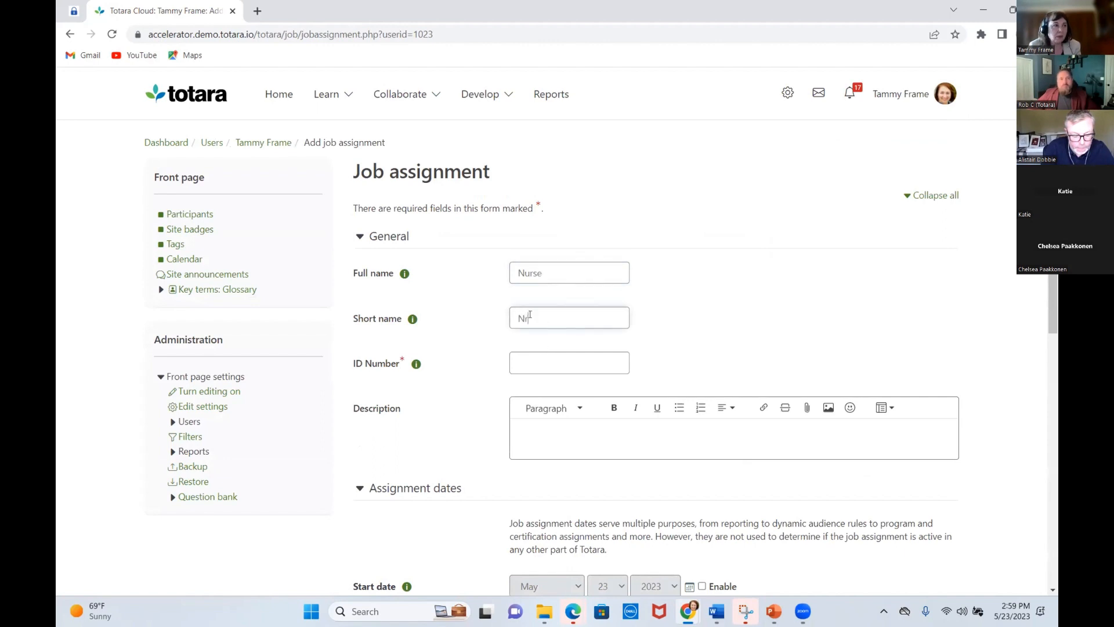
{"action": "type", "text": "urse"}
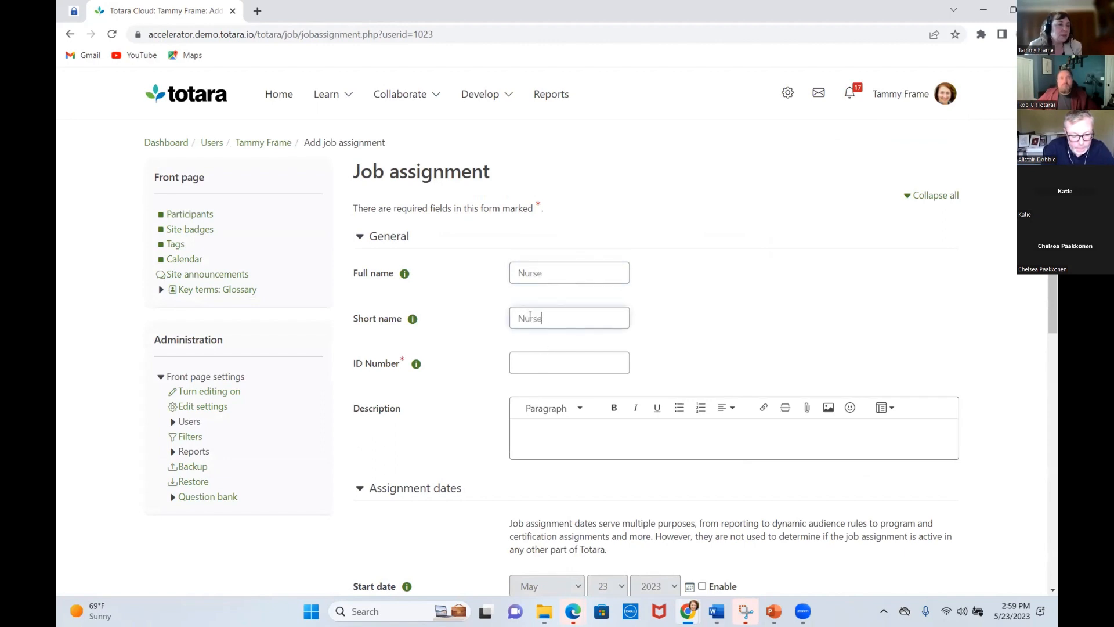
{"action": "left_click", "coordinate": [525, 366]}
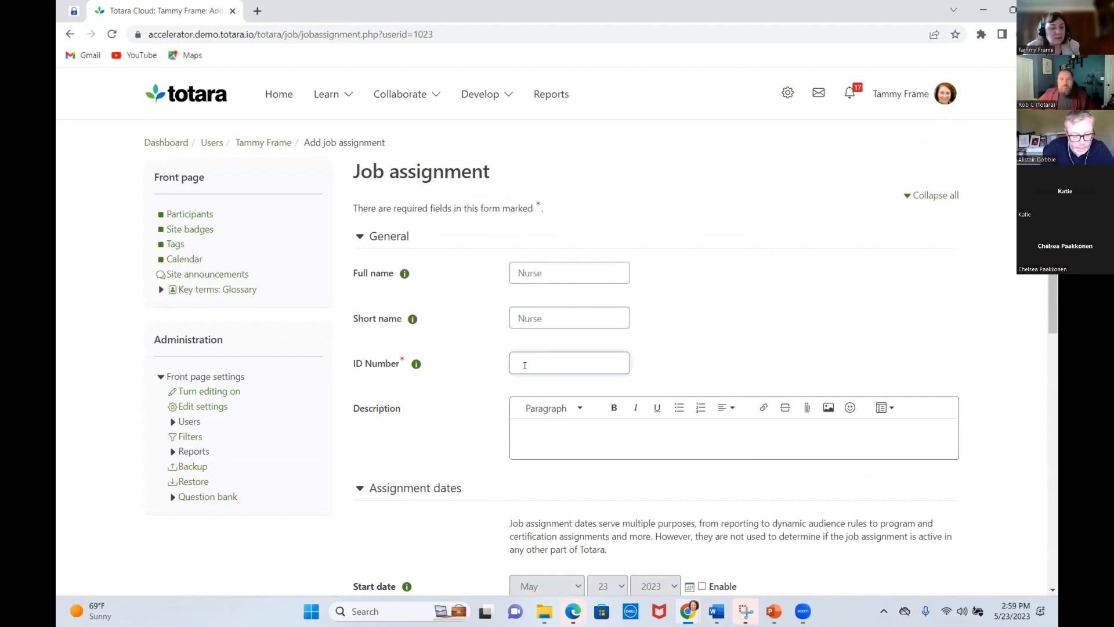
{"action": "type", "text": "1"}
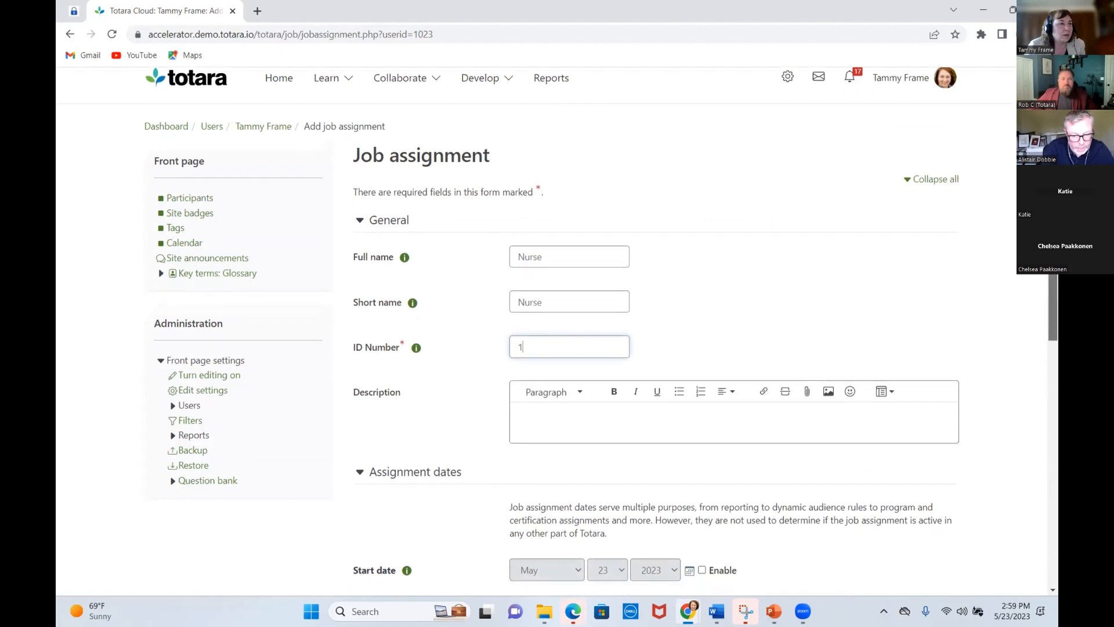
- Review the job assignment's dates and job details, opening the manager selection and closing it without a choice
{"action": "scroll", "coordinate": [1040, 395], "scroll_direction": "down", "scroll_amount": 6}
{"action": "scroll", "coordinate": [1038, 447], "scroll_direction": "down", "scroll_amount": 2}
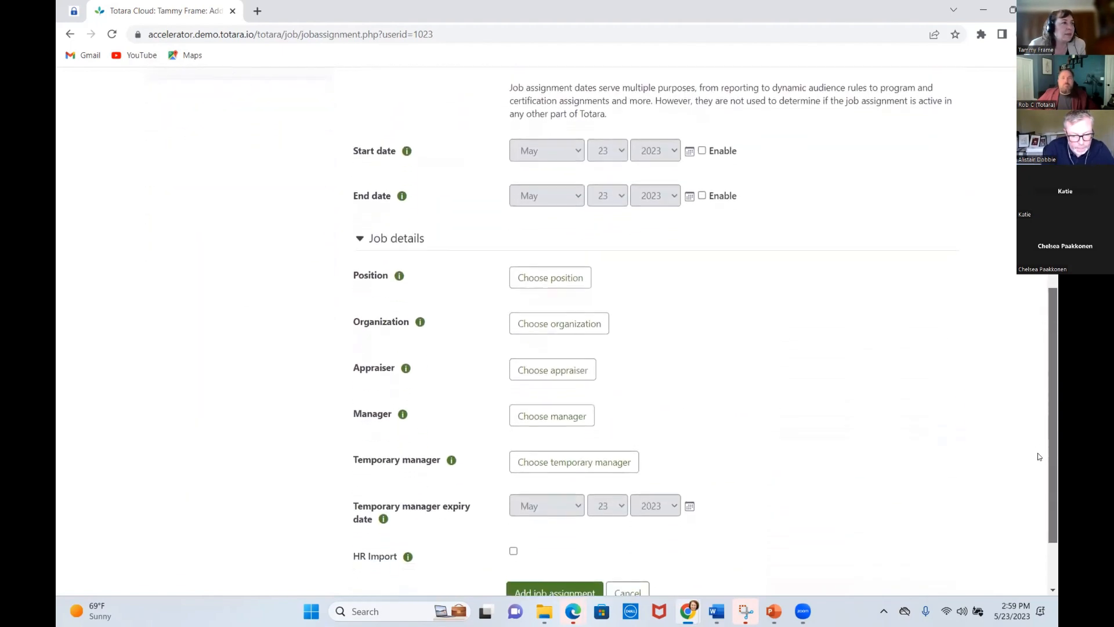
{"action": "left_click", "coordinate": [551, 409]}
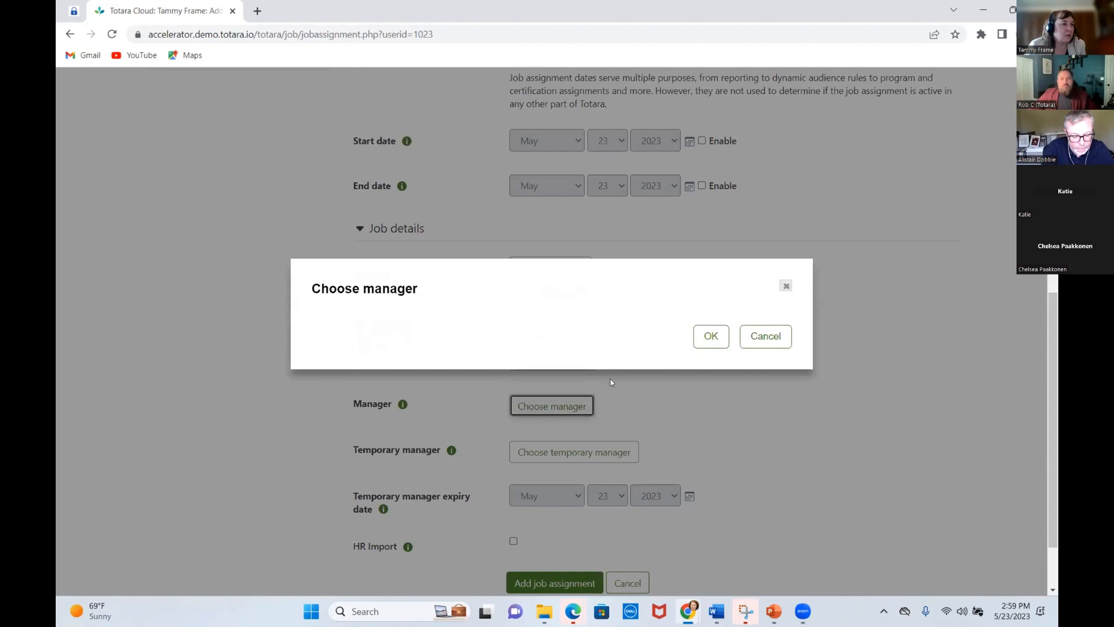
{"action": "left_click", "coordinate": [786, 286]}
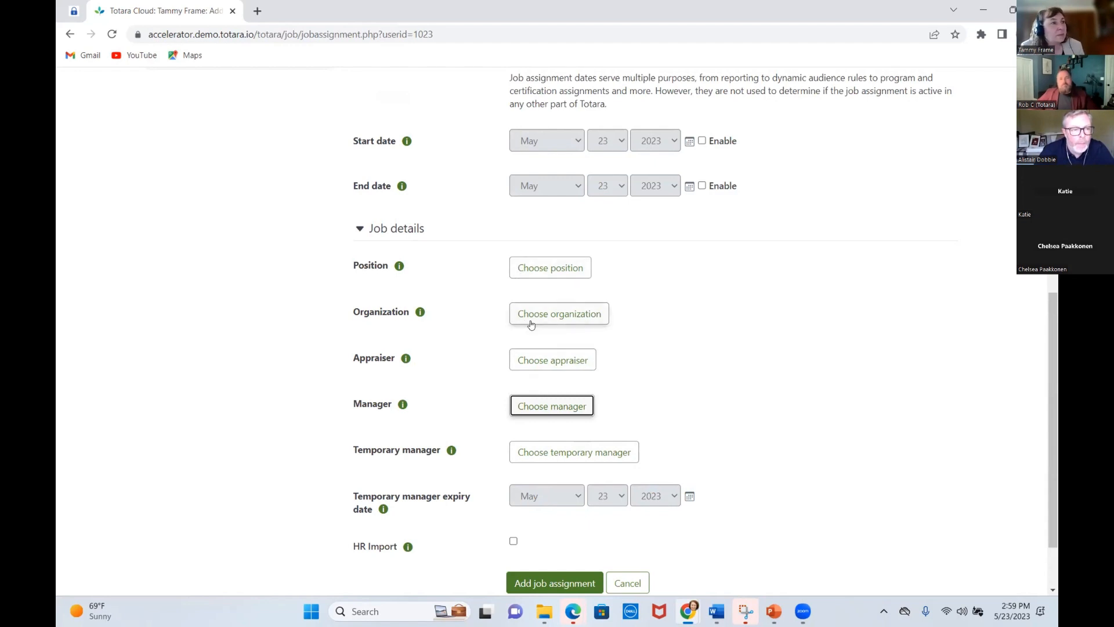
{"action": "left_click_drag", "start_coordinate": [1051, 328], "coordinate": [1018, 389]}
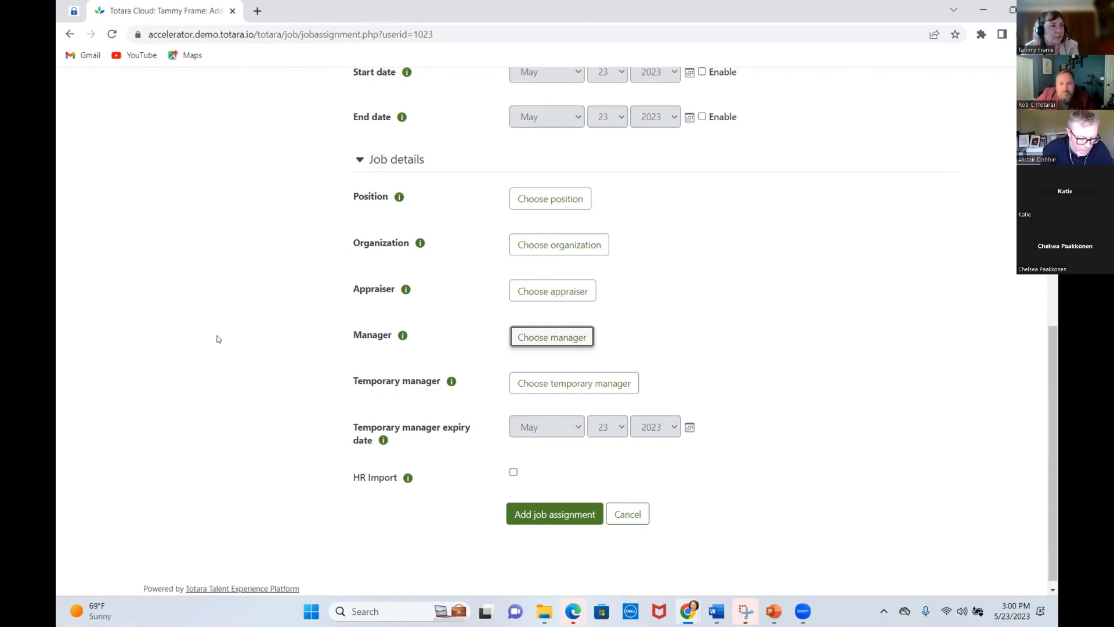
{"action": "left_click_drag", "start_coordinate": [1051, 345], "coordinate": [1054, 319]}
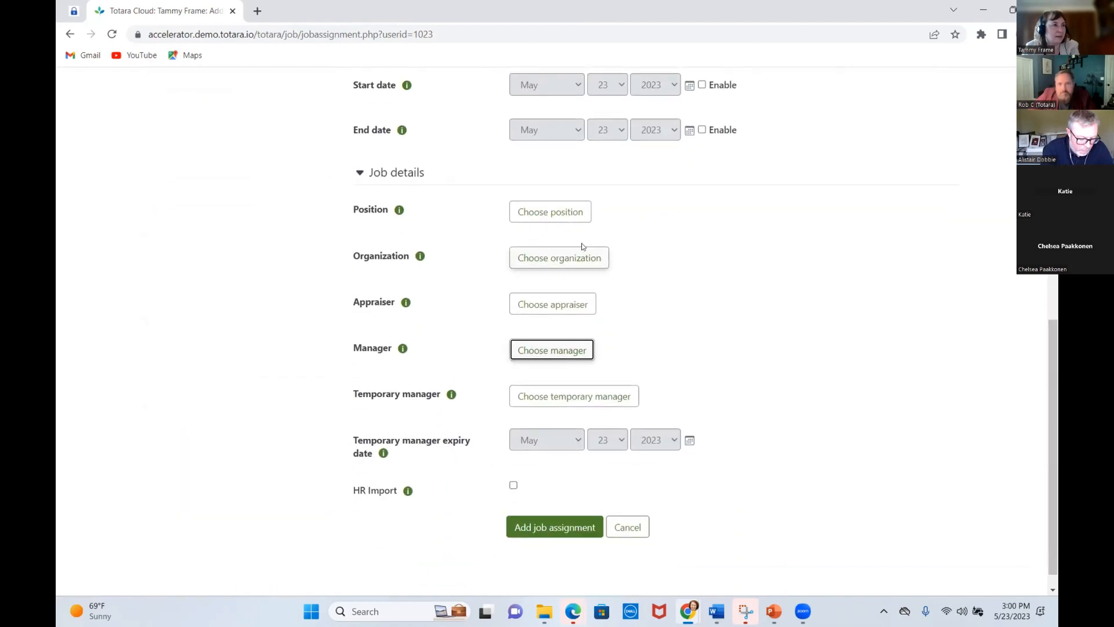